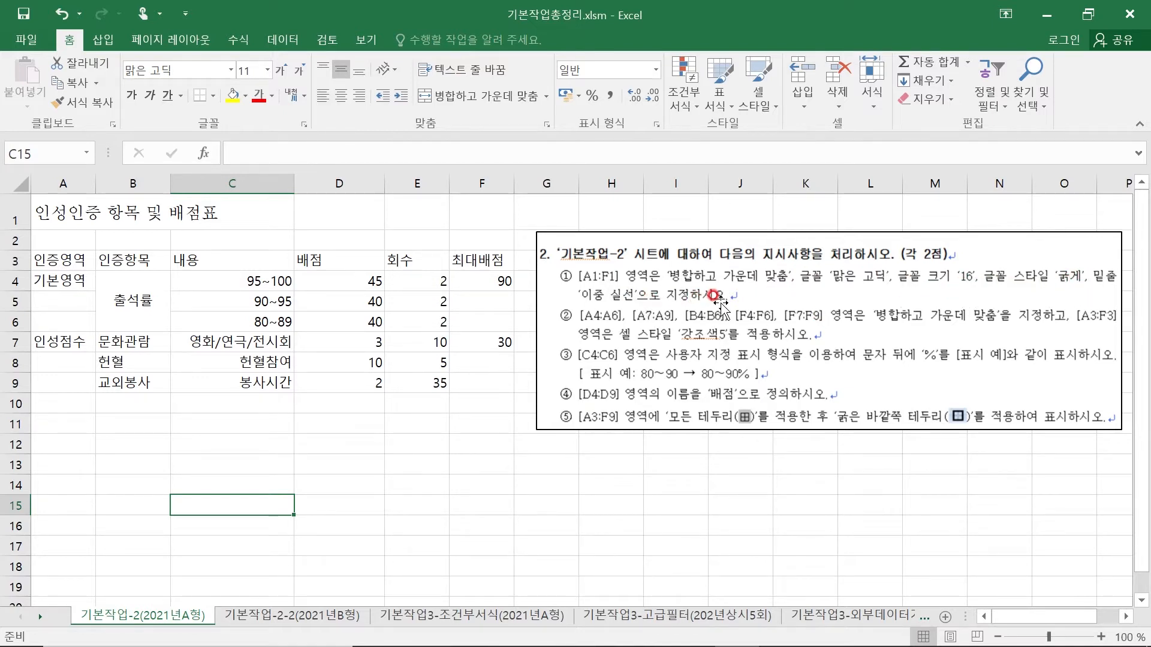
# - Merge and center the title across A1:F1
pyautogui.click(46, 211)
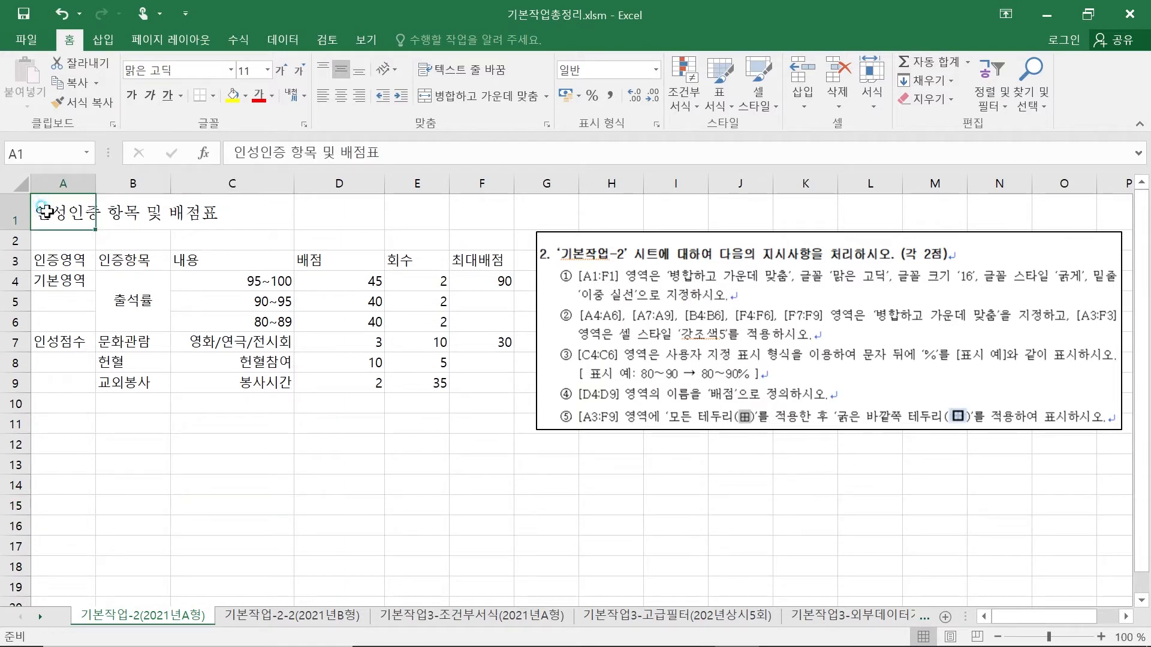
pyautogui.moveTo(46, 211); pyautogui.dragTo(477, 215)
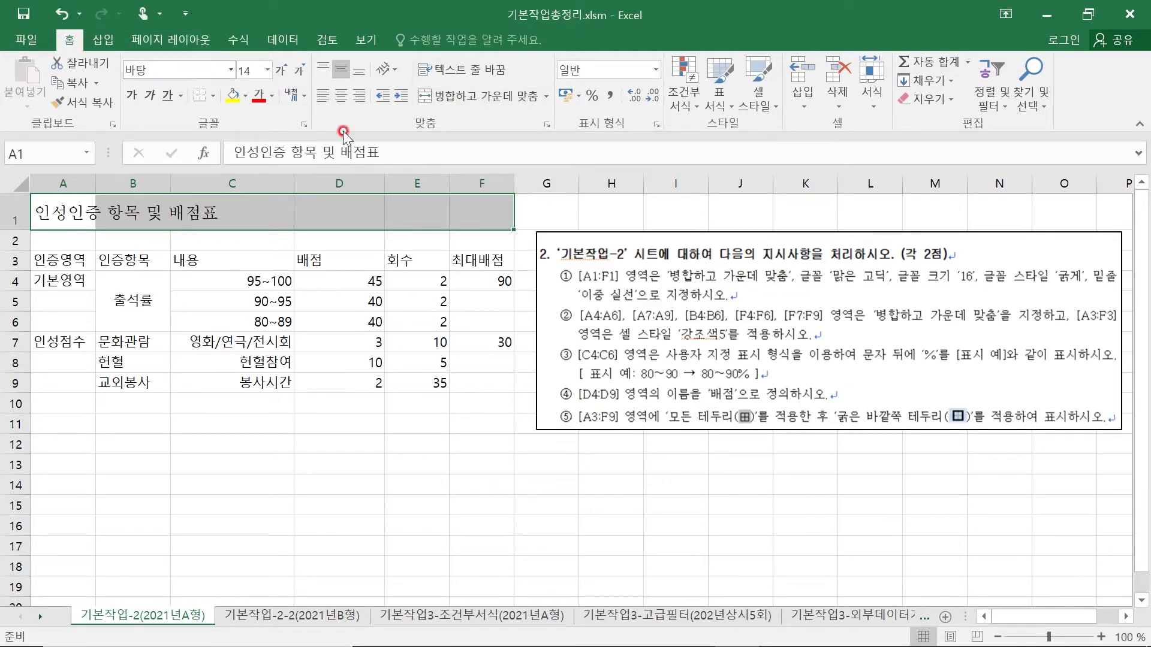
pyautogui.click(485, 99)
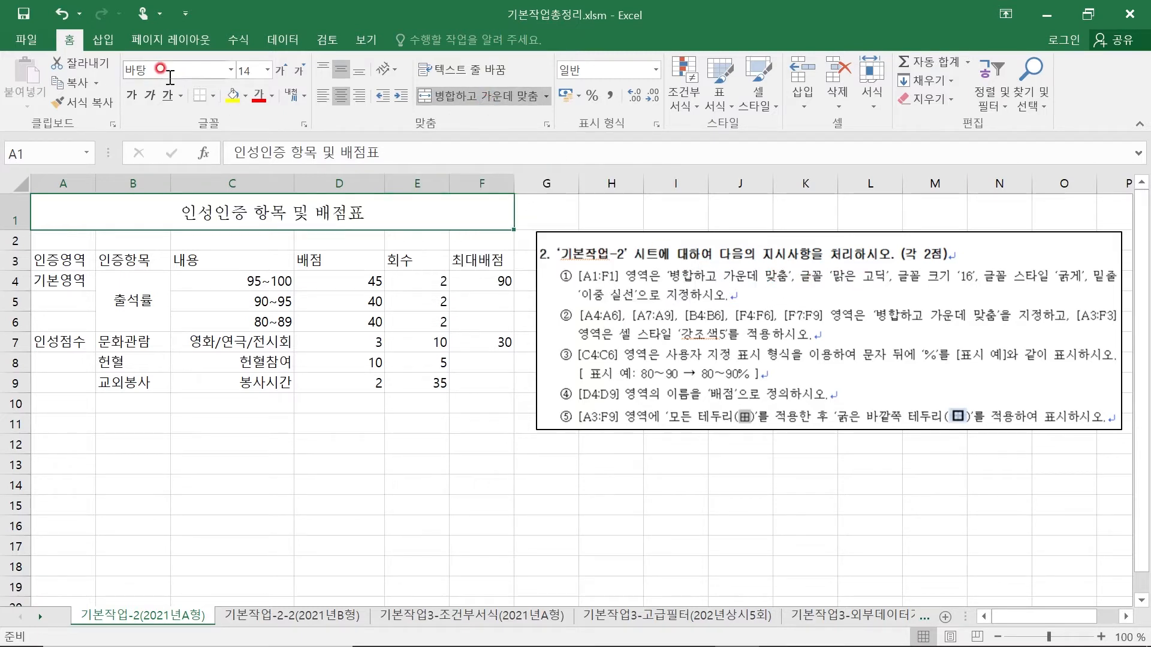
# - Set the title's font to 맑은 고딕 and its size to 16
pyautogui.click(143, 70)
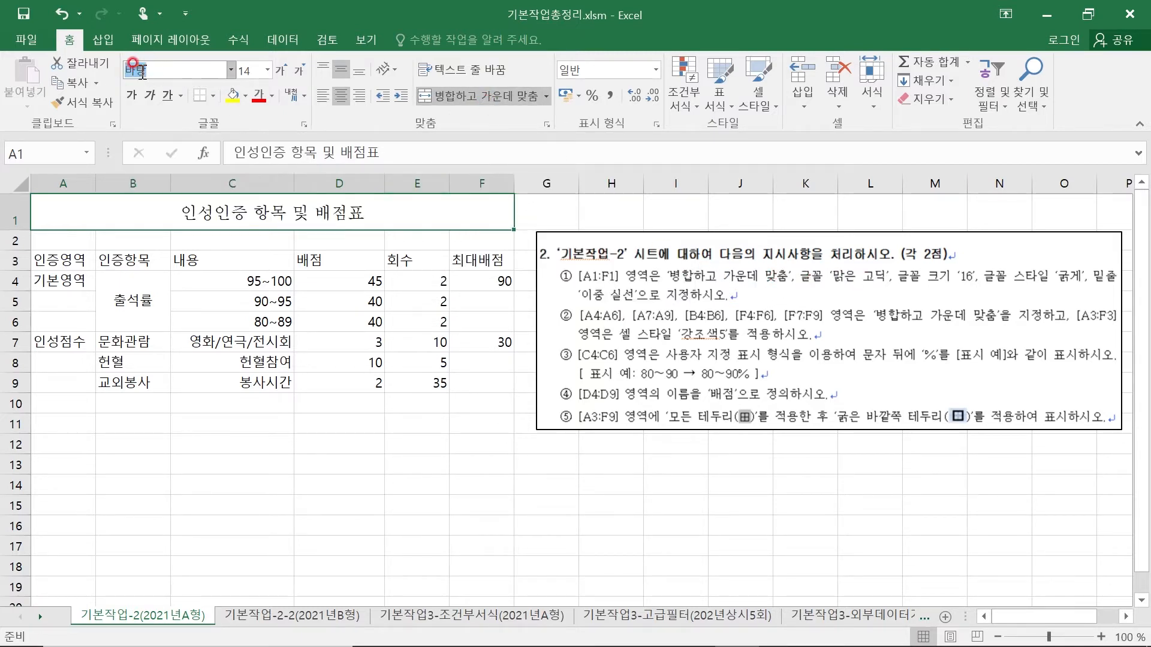
pyautogui.write('마')
pyautogui.write('은 고딕')
pyautogui.press('Return')
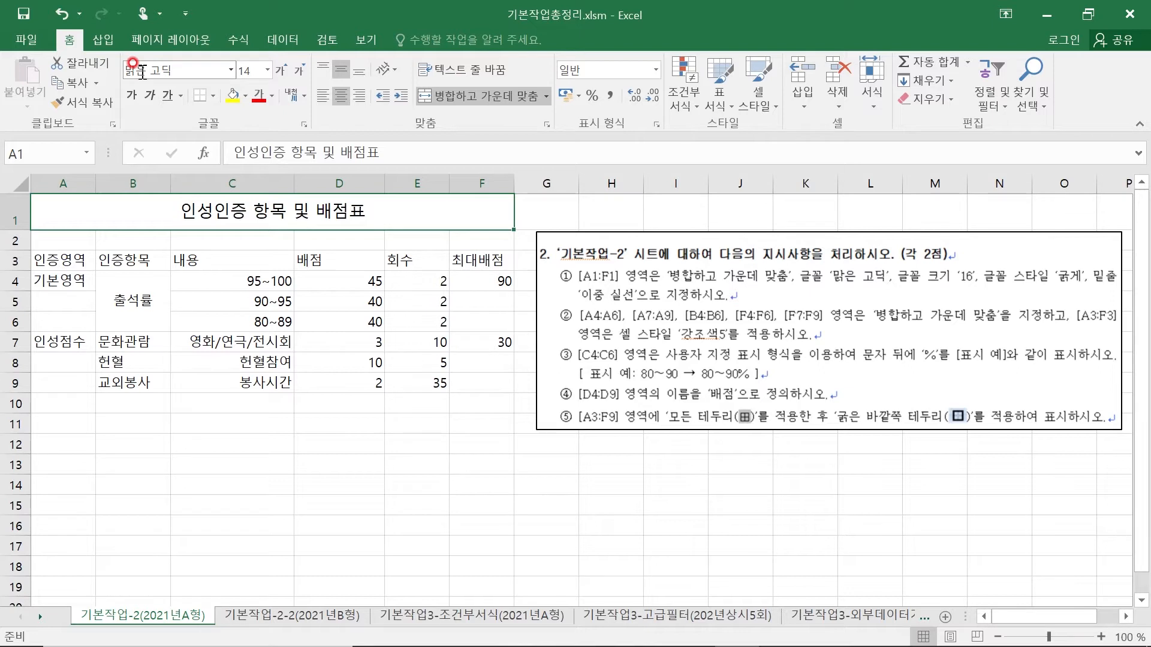
pyautogui.click(247, 71)
pyautogui.write('16')
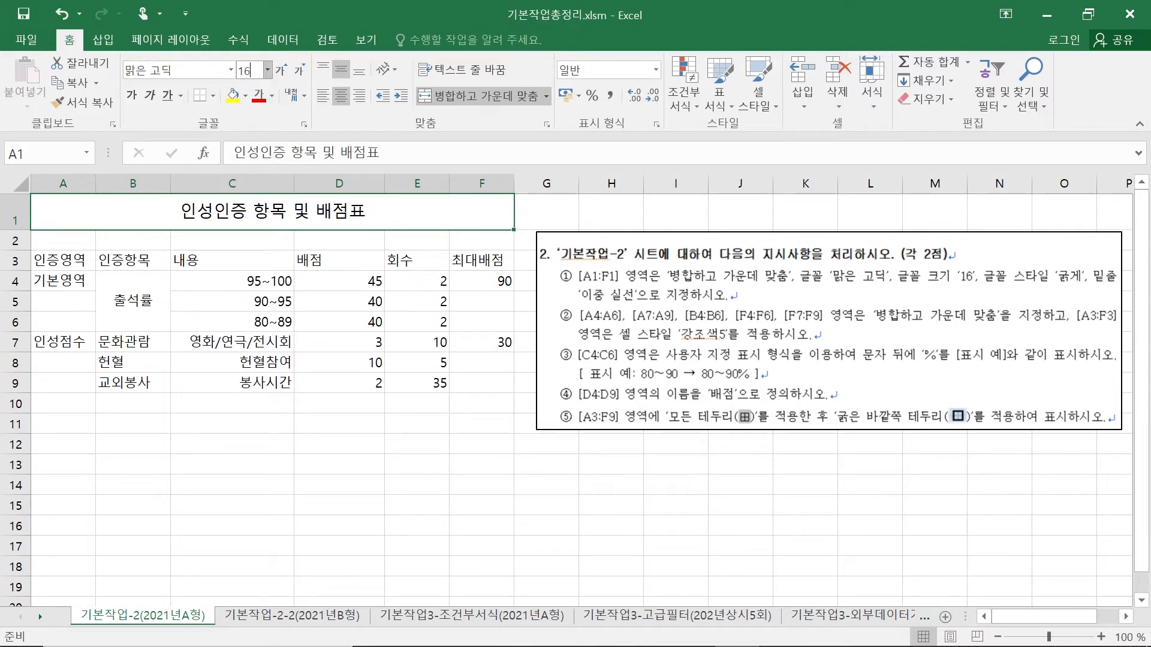
pyautogui.click(232, 81)
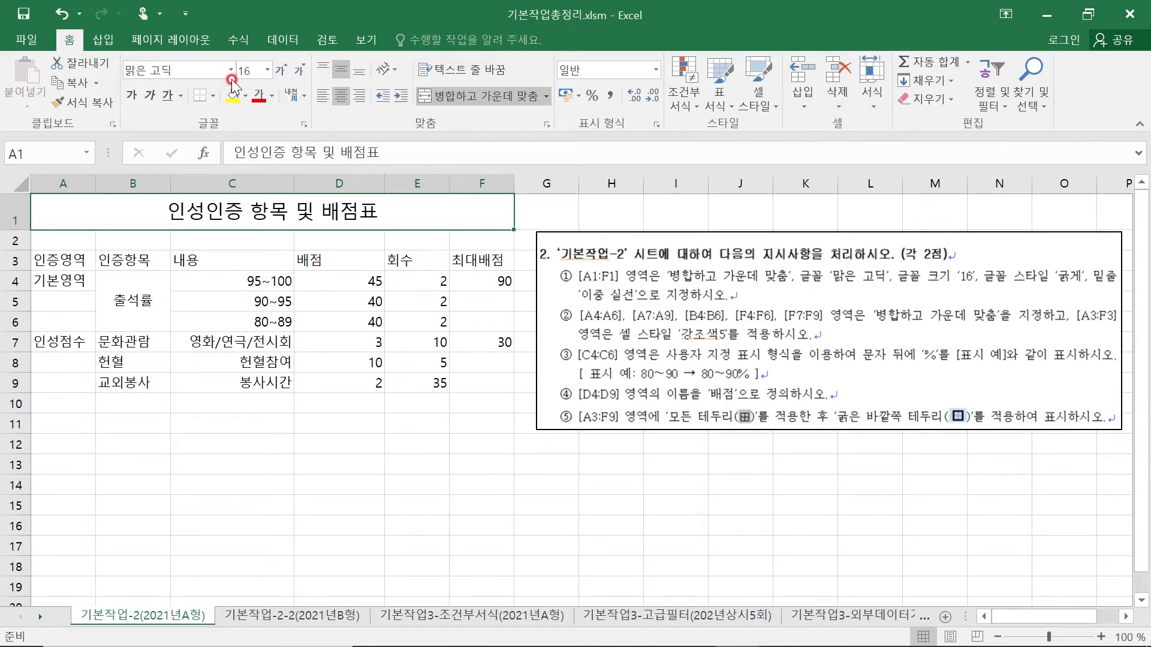
# - Make the title bold and give it a double underline
pyautogui.click(133, 103)
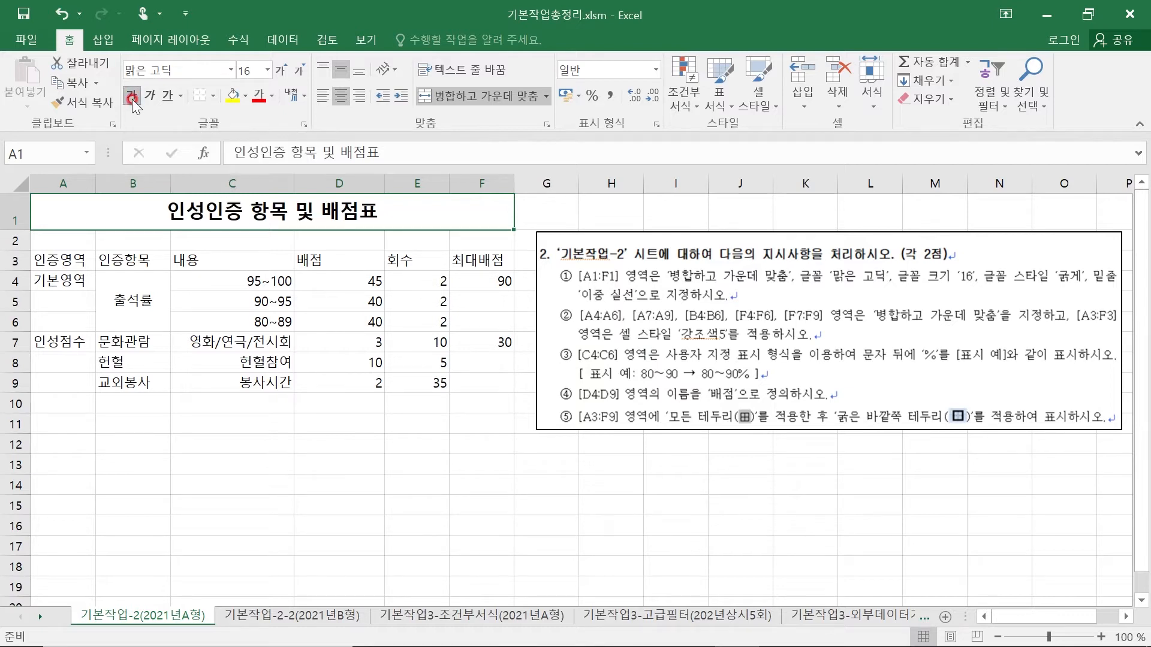
pyautogui.click(180, 94)
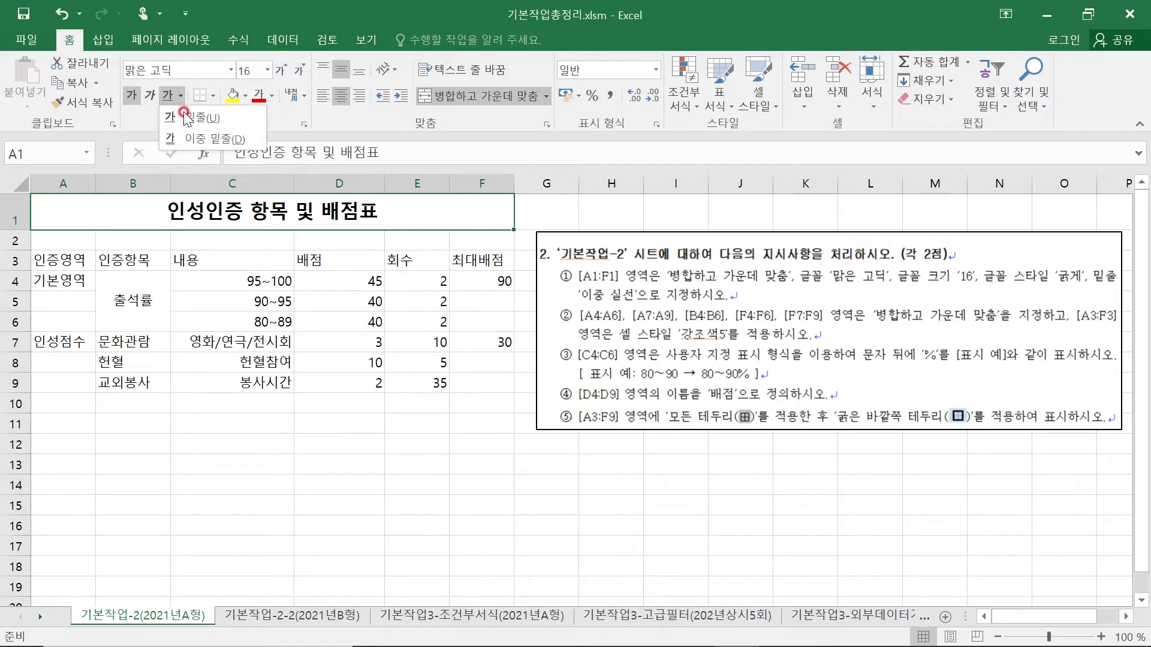
pyautogui.click(211, 141)
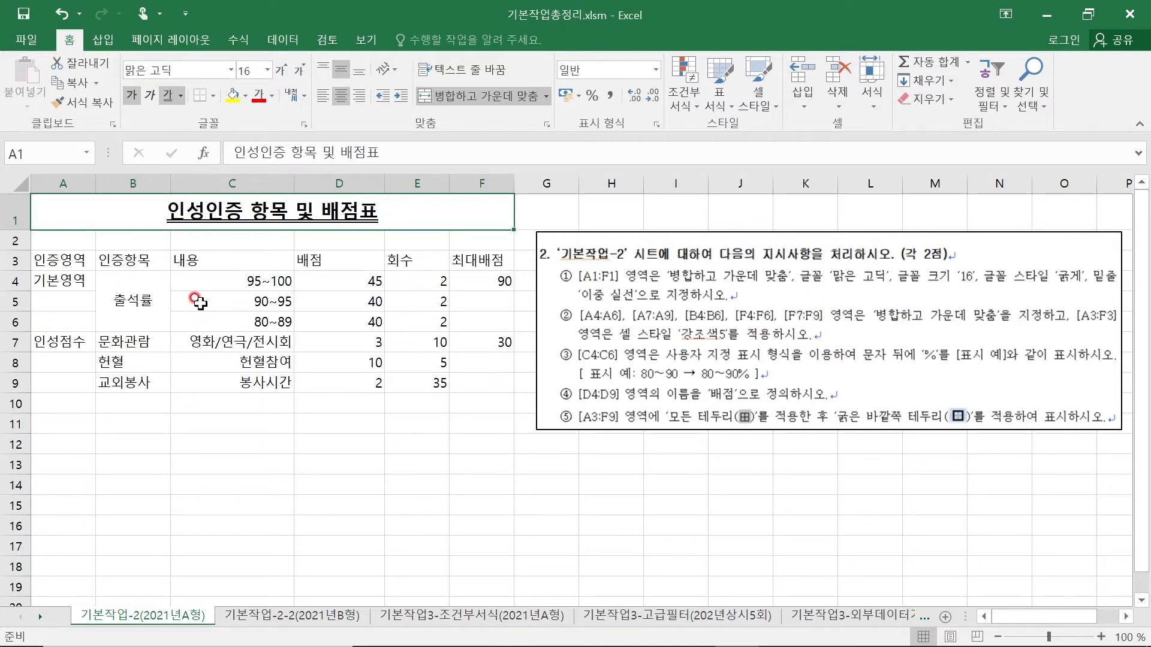
# - Merge and center A4:A6, A7:A9, B4:B6, F4:F6 and F7:F9 as separate blocks
pyautogui.moveTo(63, 278); pyautogui.dragTo(62, 323)
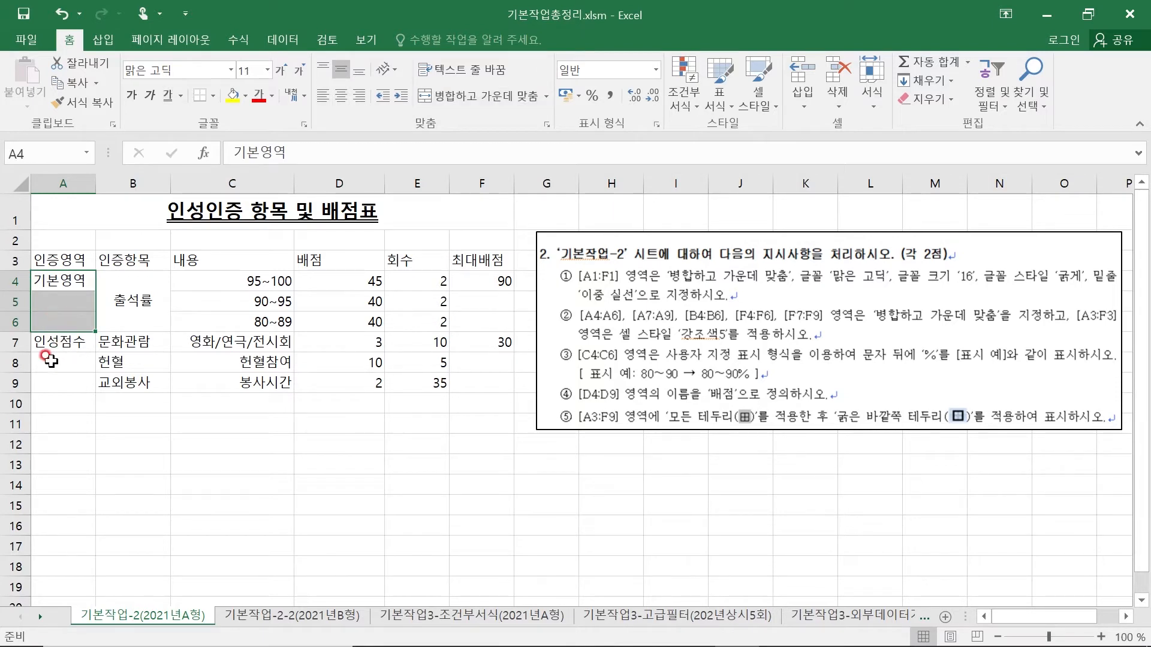
pyautogui.moveTo(44, 339); pyautogui.dragTo(60, 386)
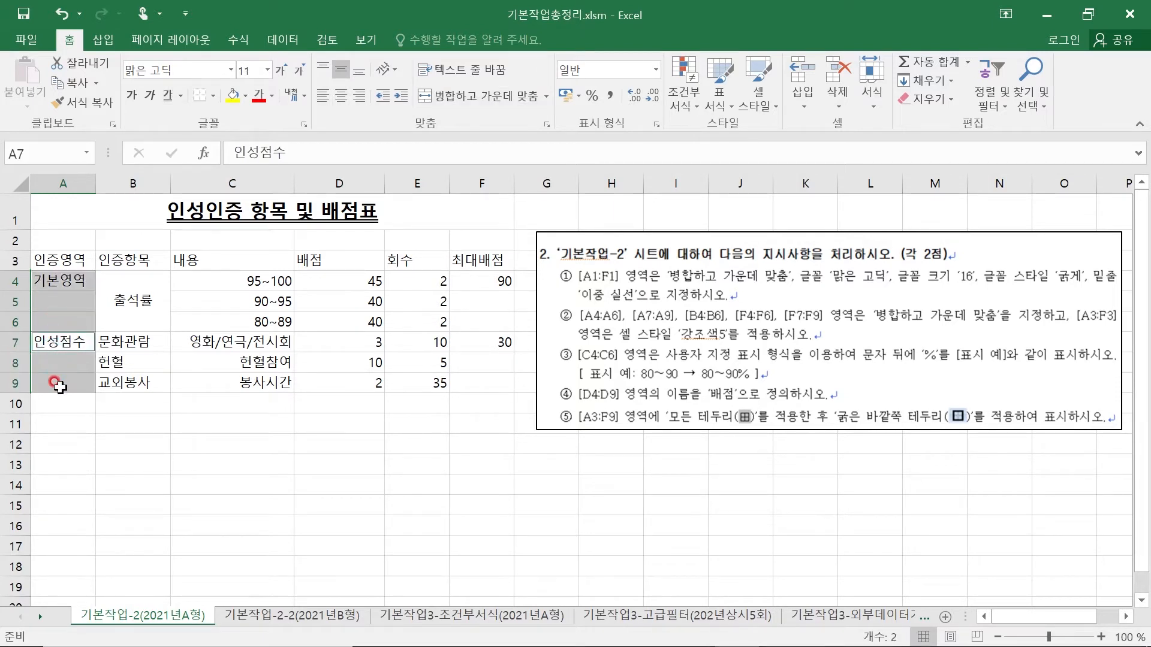
pyautogui.keyDown('ctrl'); pyautogui.click(128, 281); pyautogui.keyUp('ctrl')
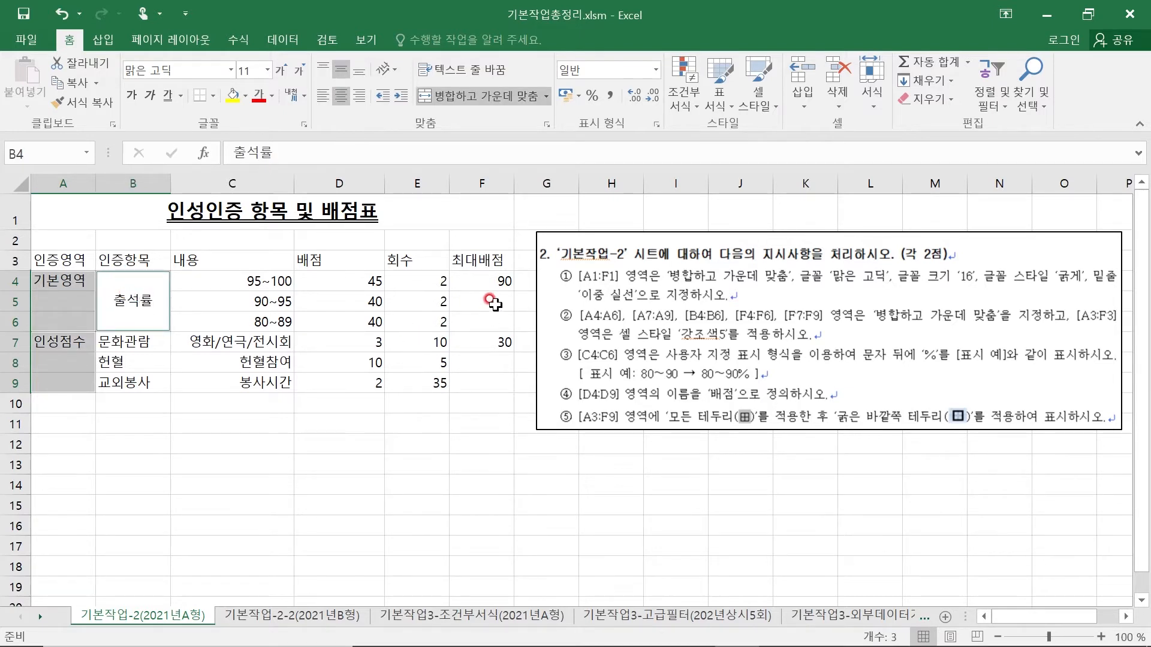
pyautogui.keyDown('ctrl'); pyautogui.click(482, 278); pyautogui.keyUp('ctrl')
pyautogui.moveTo(483, 278); pyautogui.dragTo(464, 381)
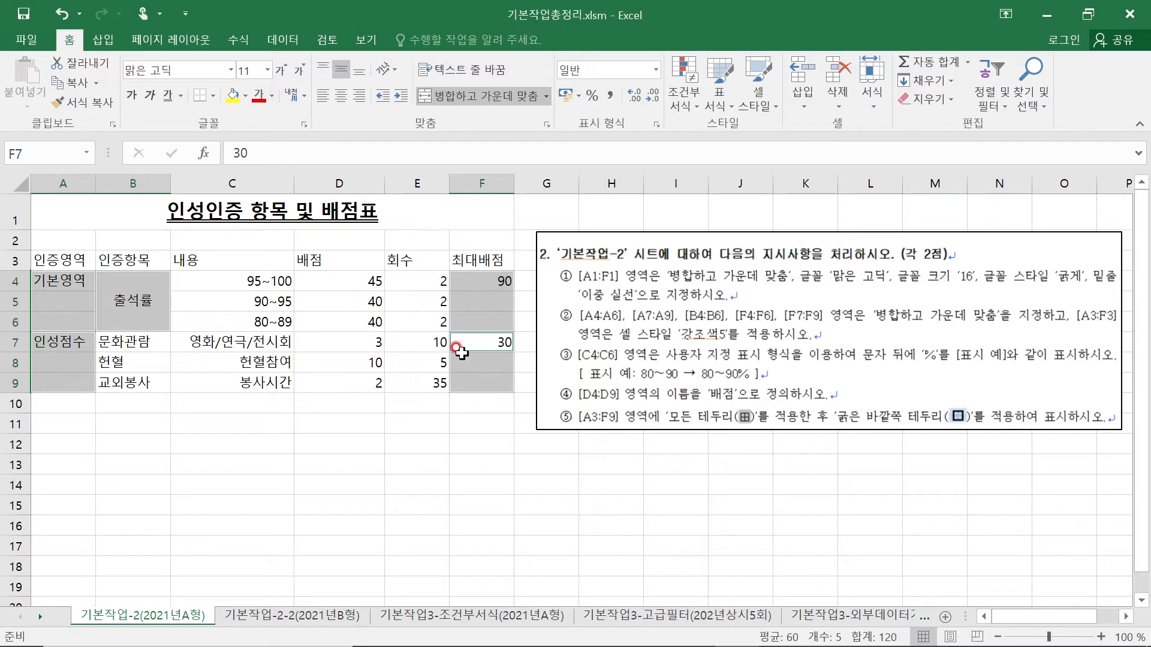
pyautogui.click(463, 92)
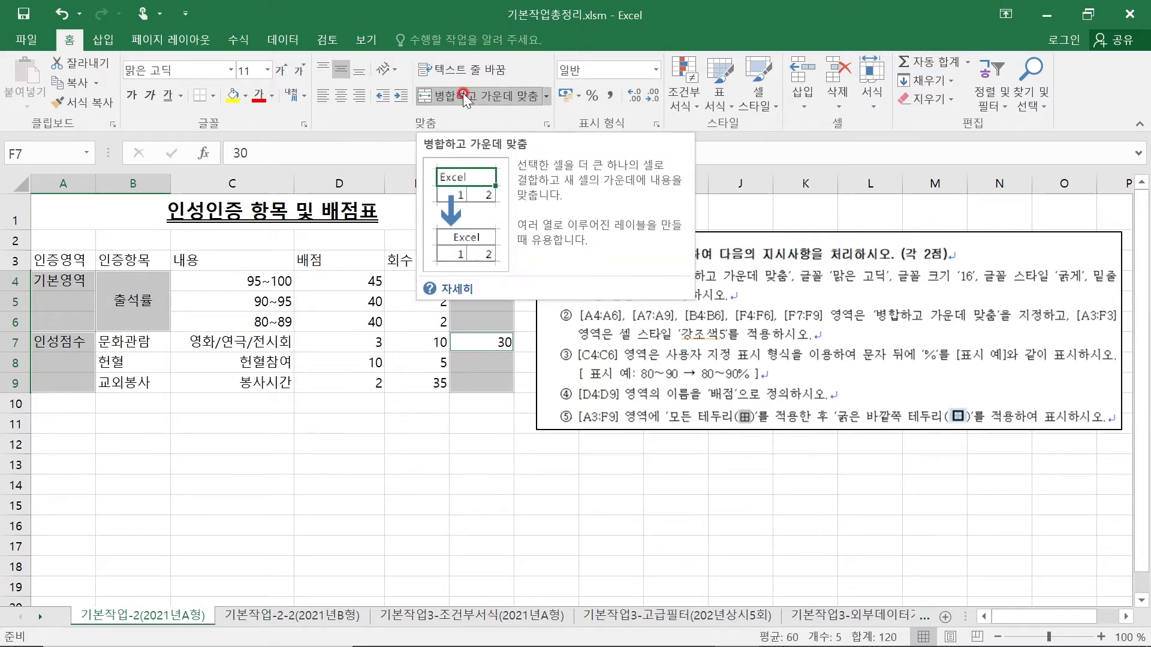
pyautogui.click(463, 93)
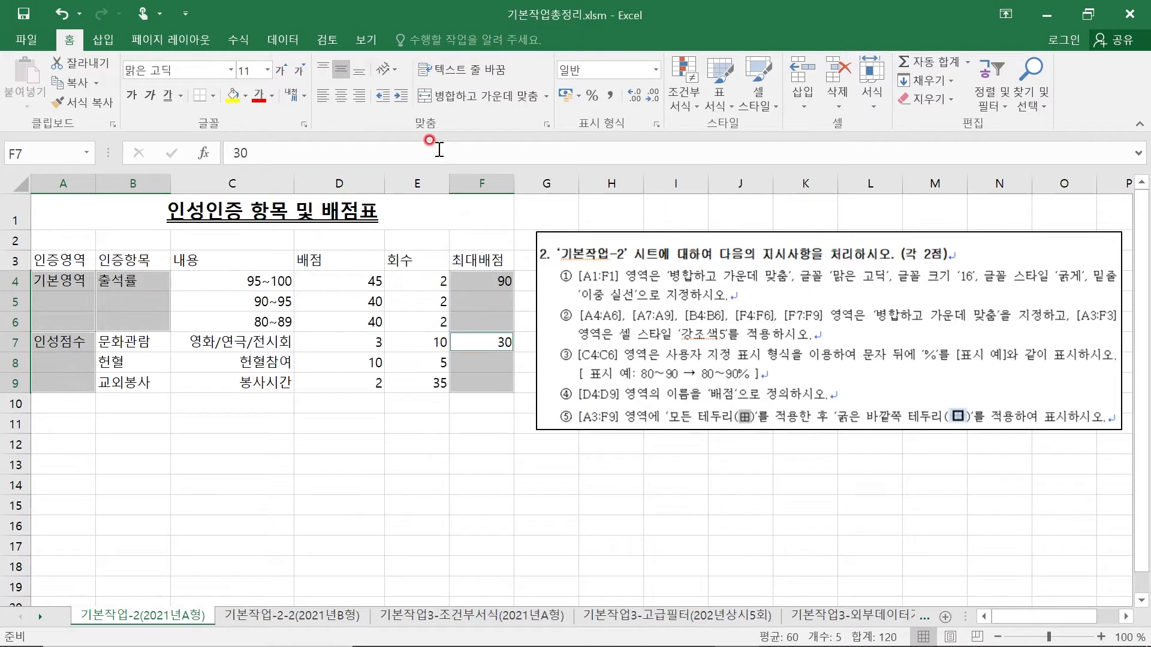
pyautogui.click(465, 96)
pyautogui.click(465, 96)
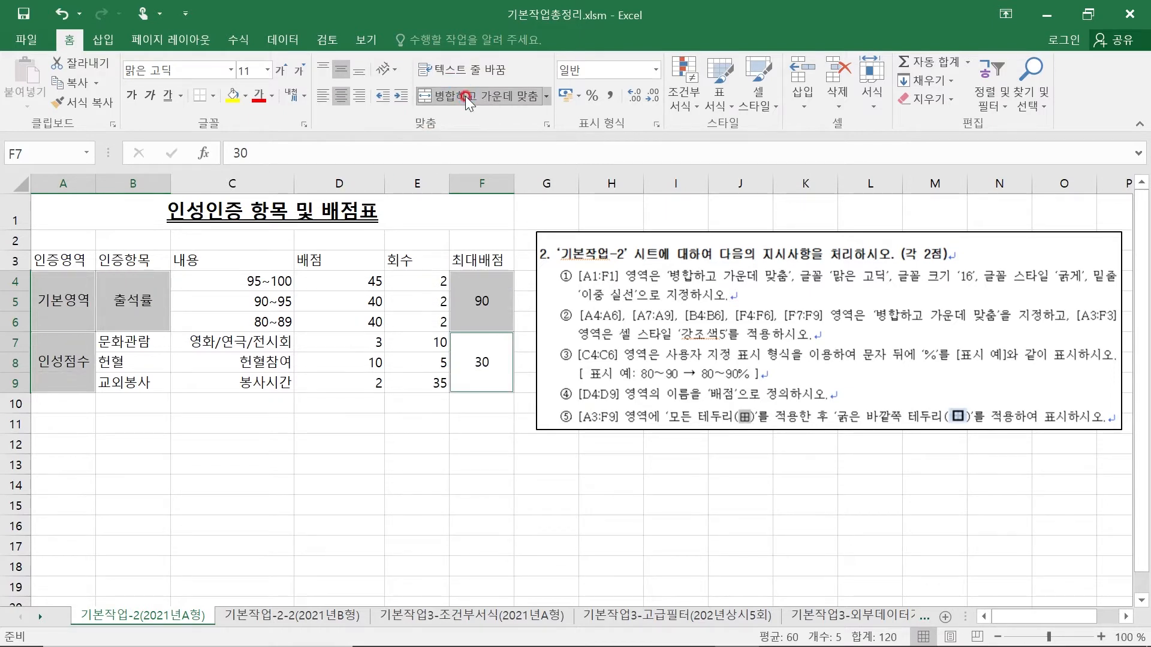
pyautogui.click(466, 95)
pyautogui.click(465, 95)
pyautogui.click(465, 96)
pyautogui.click(465, 96)
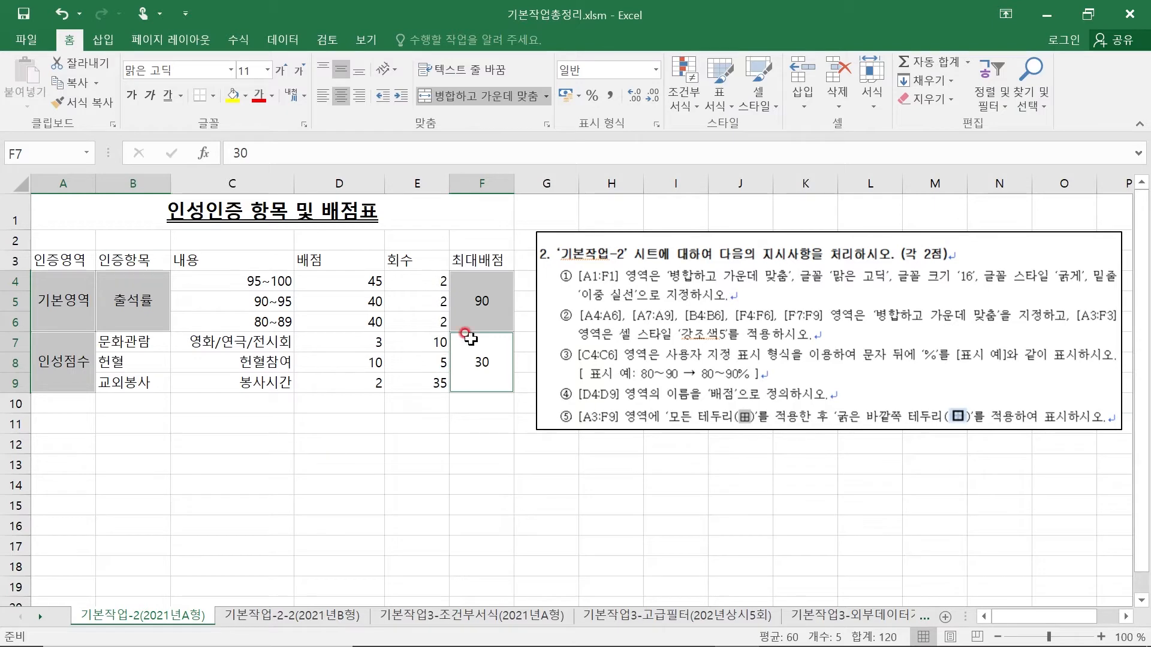
# - Apply the cell style 강조색5 to the merged blocks in columns A, B and F
pyautogui.click(765, 102)
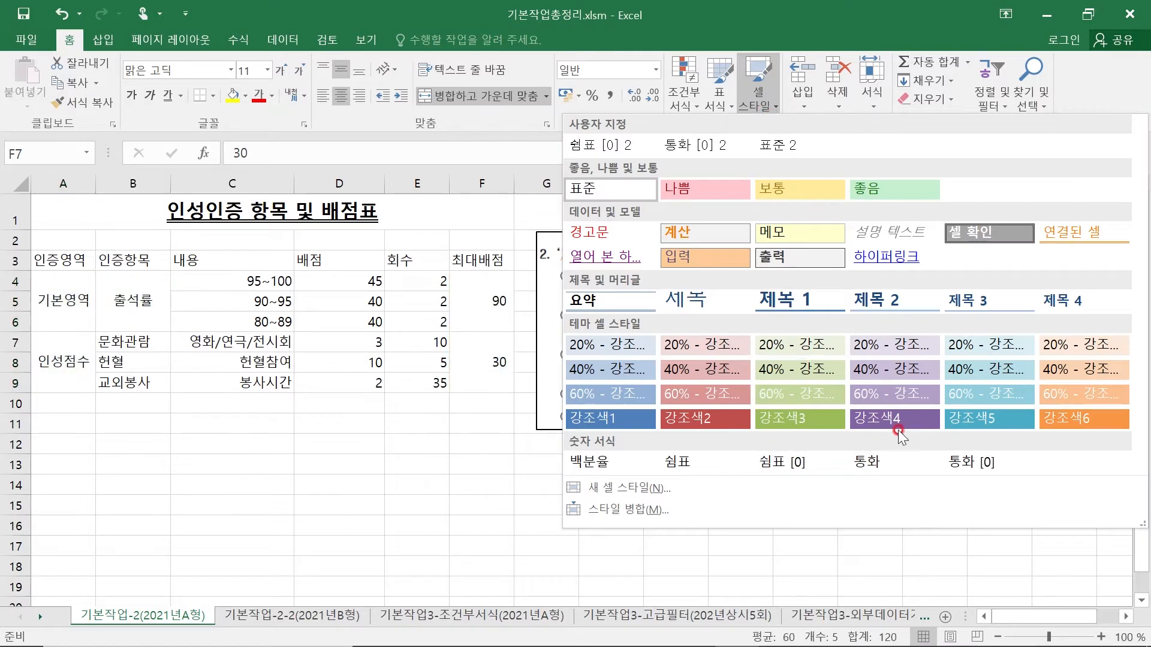
pyautogui.click(969, 417)
pyautogui.click(322, 500)
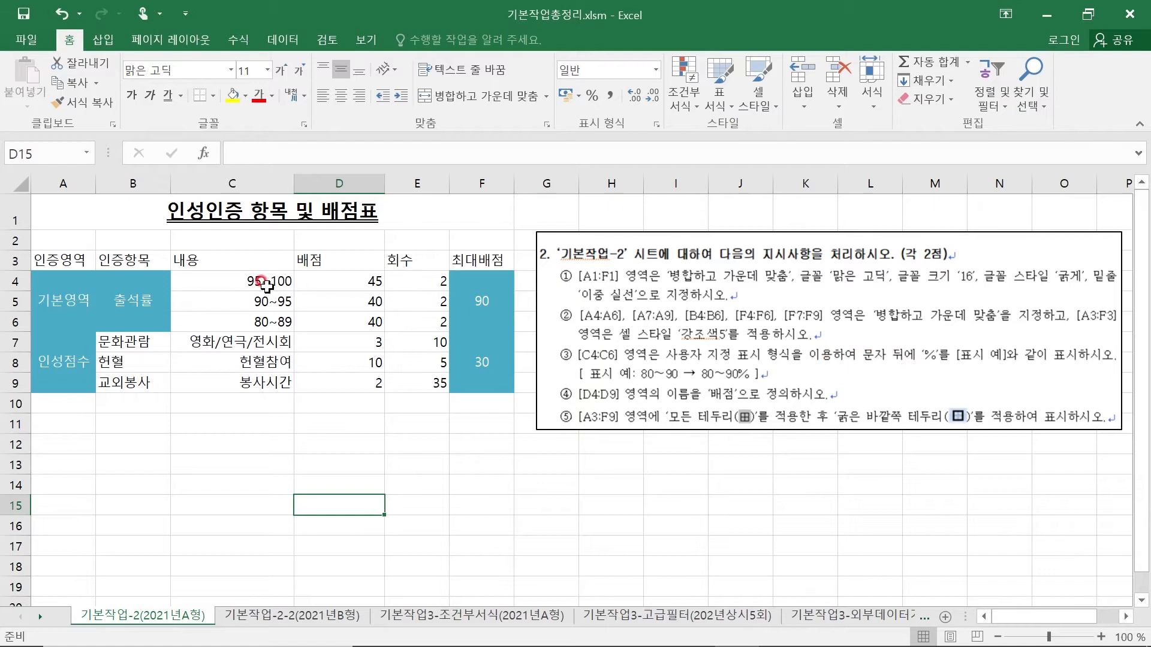
# - Enter 95~100 in C12 and 100 in D12 as samples to compare text and number alignment
pyautogui.click(237, 282)
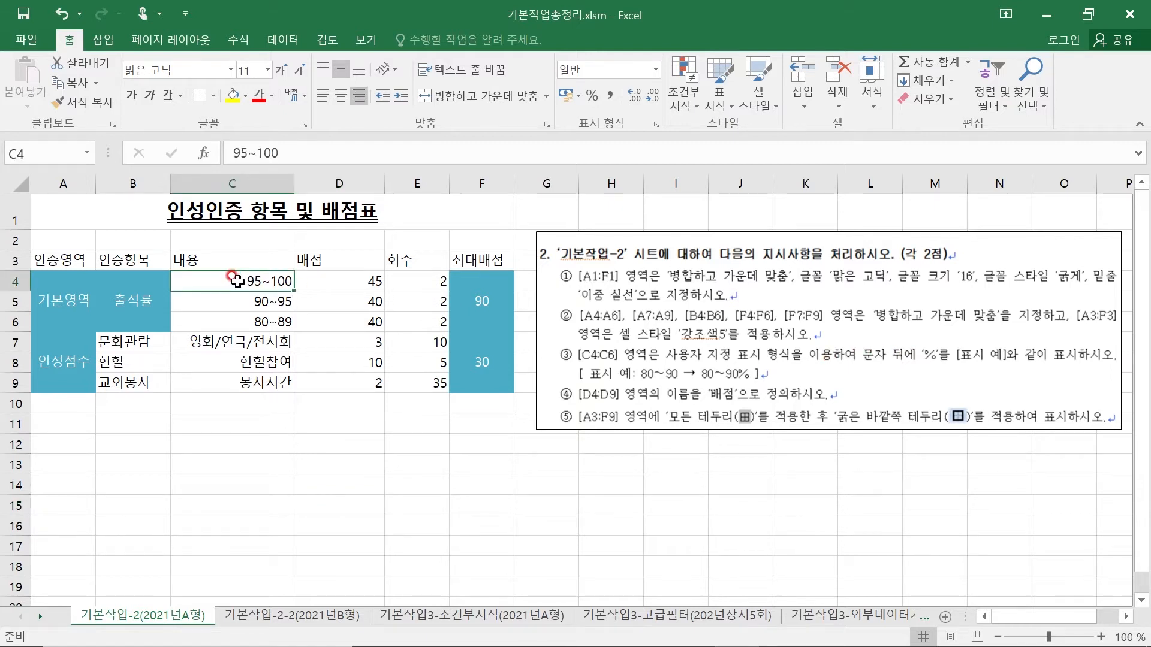
pyautogui.click(219, 445)
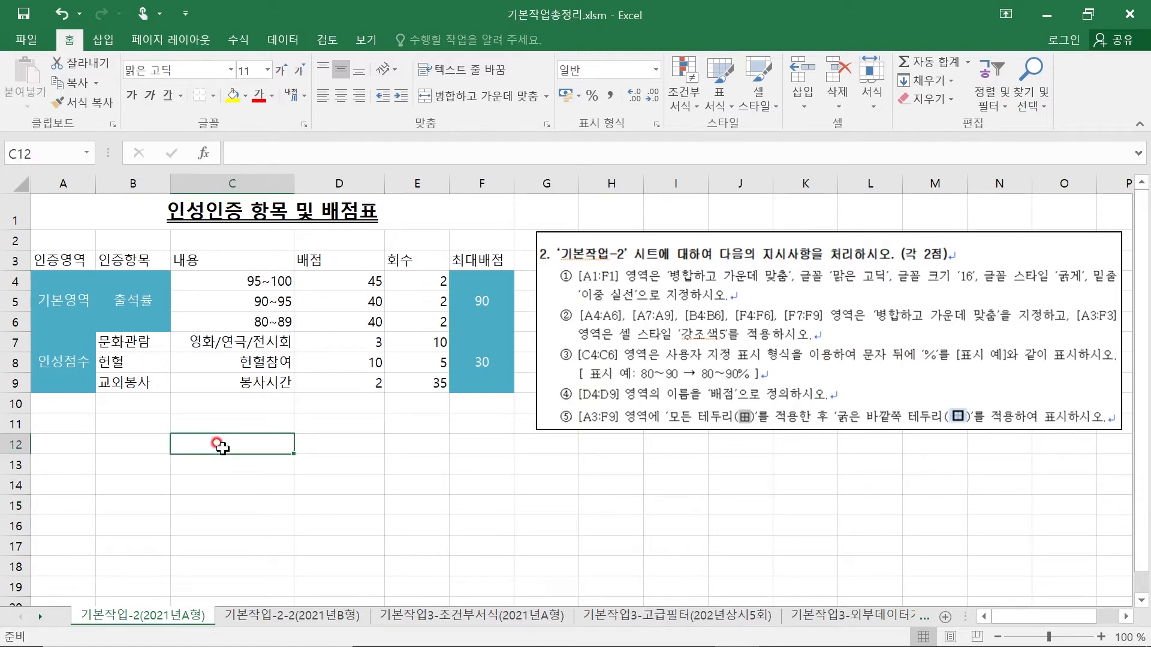
pyautogui.write('95')
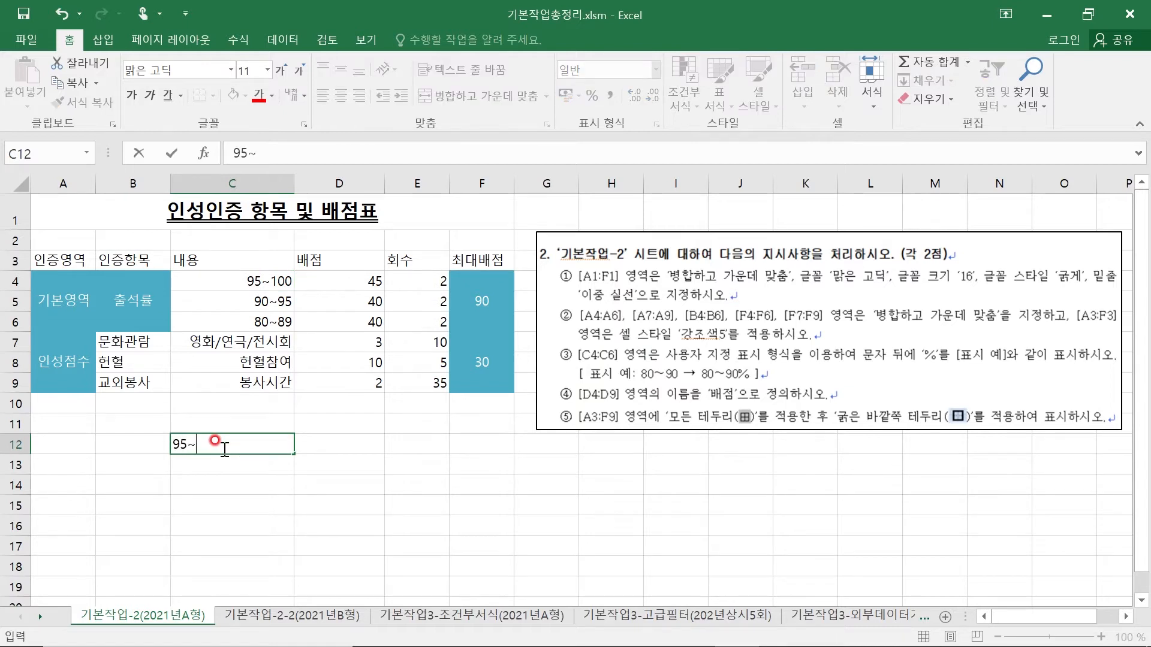
pyautogui.write('~100')
pyautogui.press('Return')
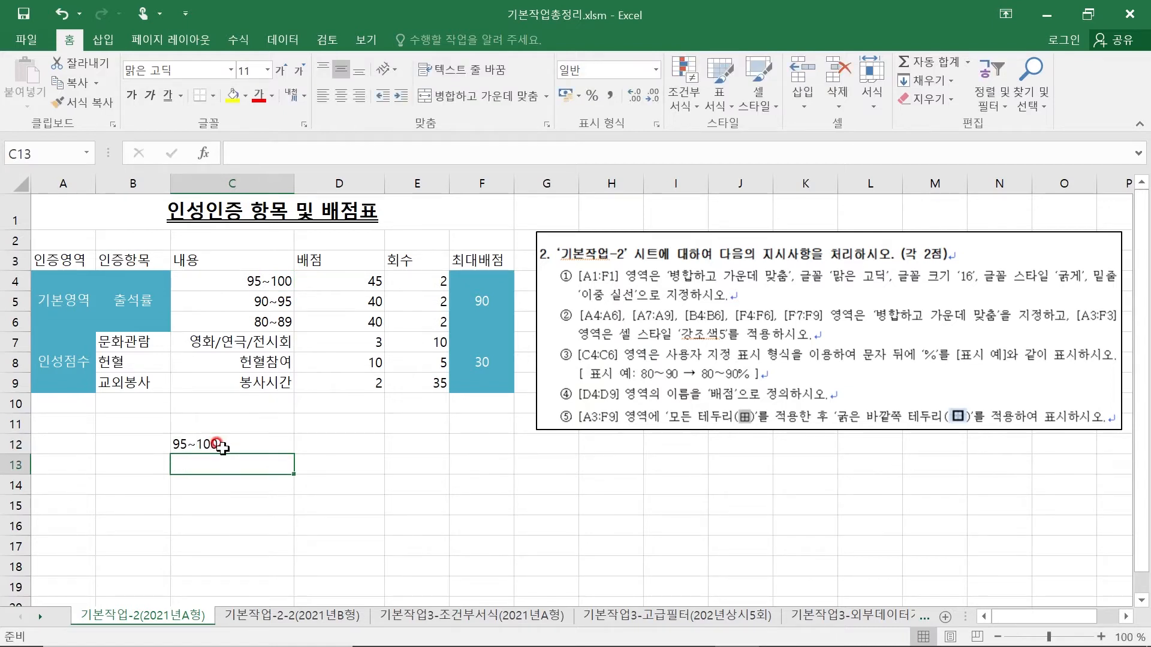
pyautogui.click(219, 445)
pyautogui.click(333, 444)
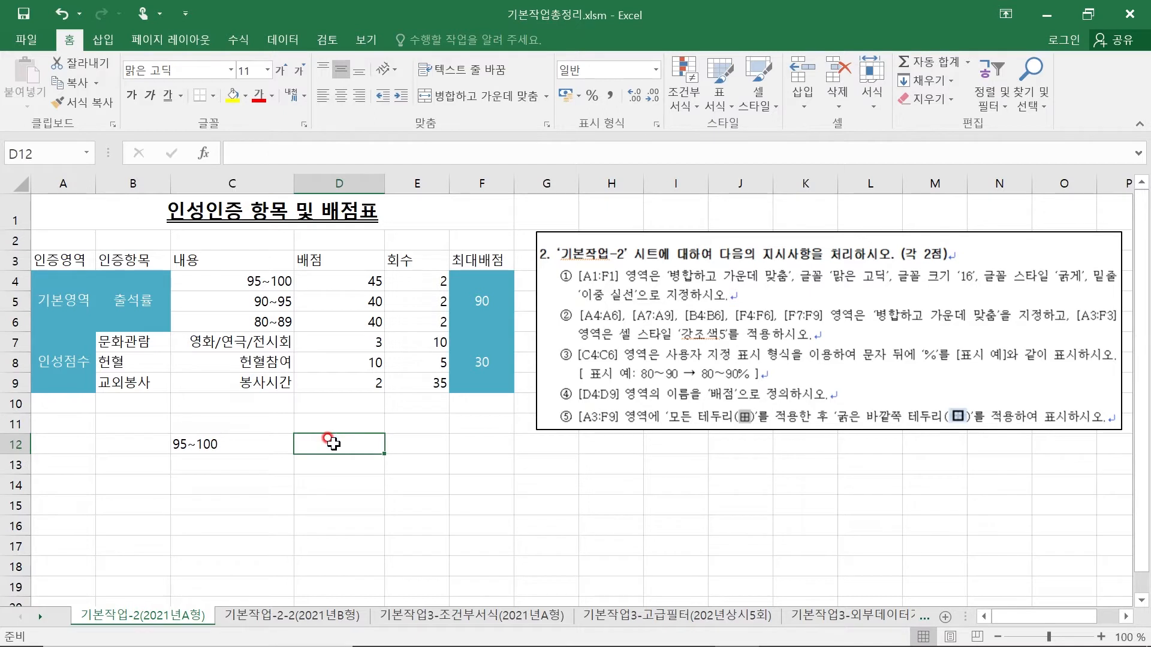
pyautogui.write('100')
pyautogui.press('Return')
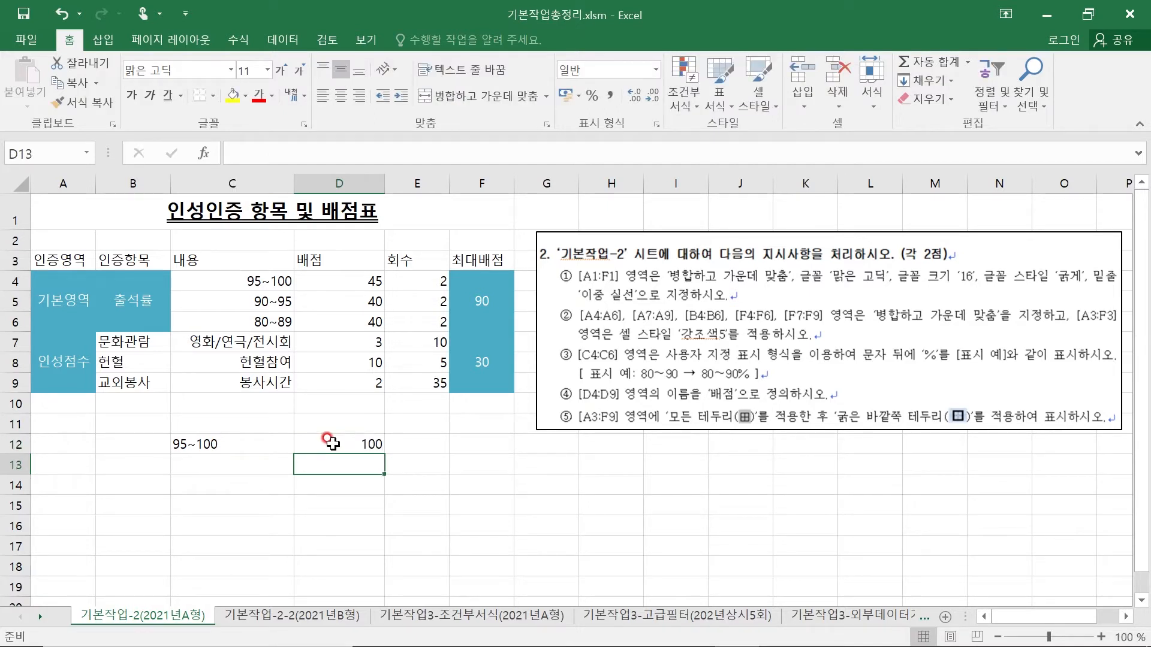
pyautogui.click(332, 444)
pyautogui.click(227, 446)
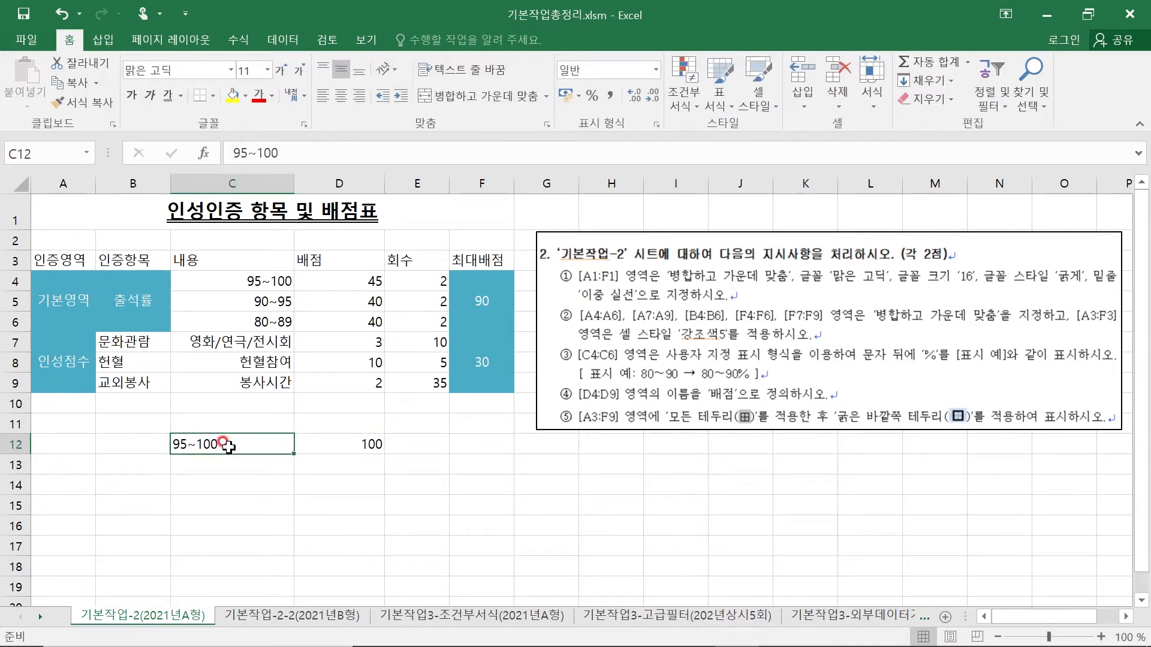
pyautogui.click(350, 446)
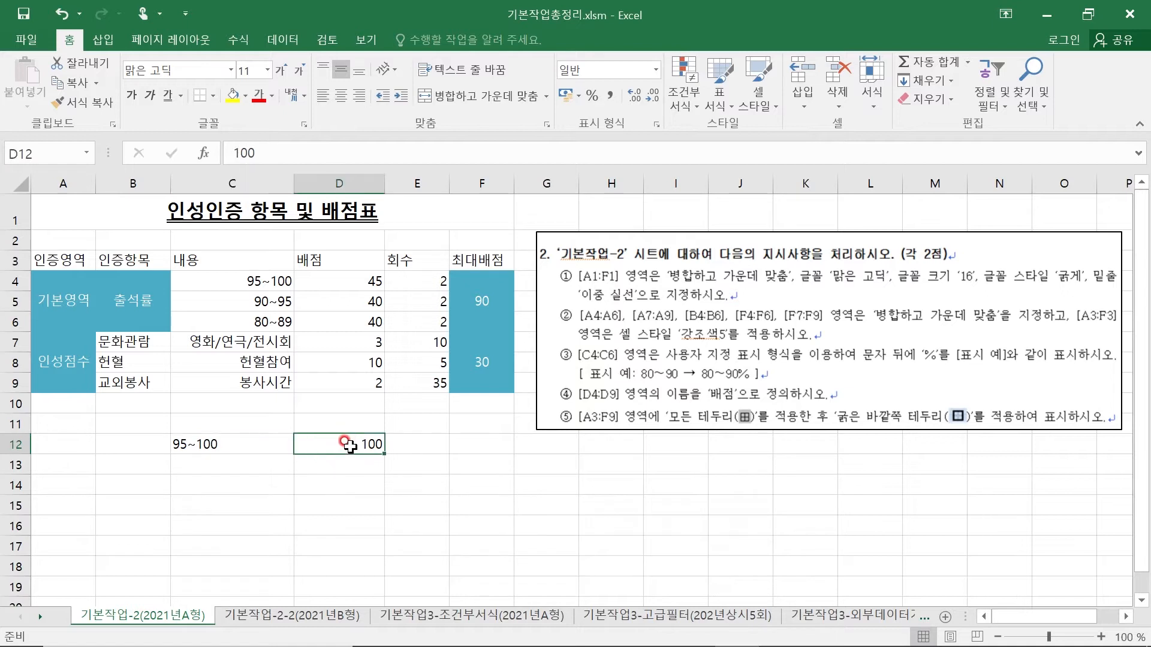
pyautogui.click(240, 445)
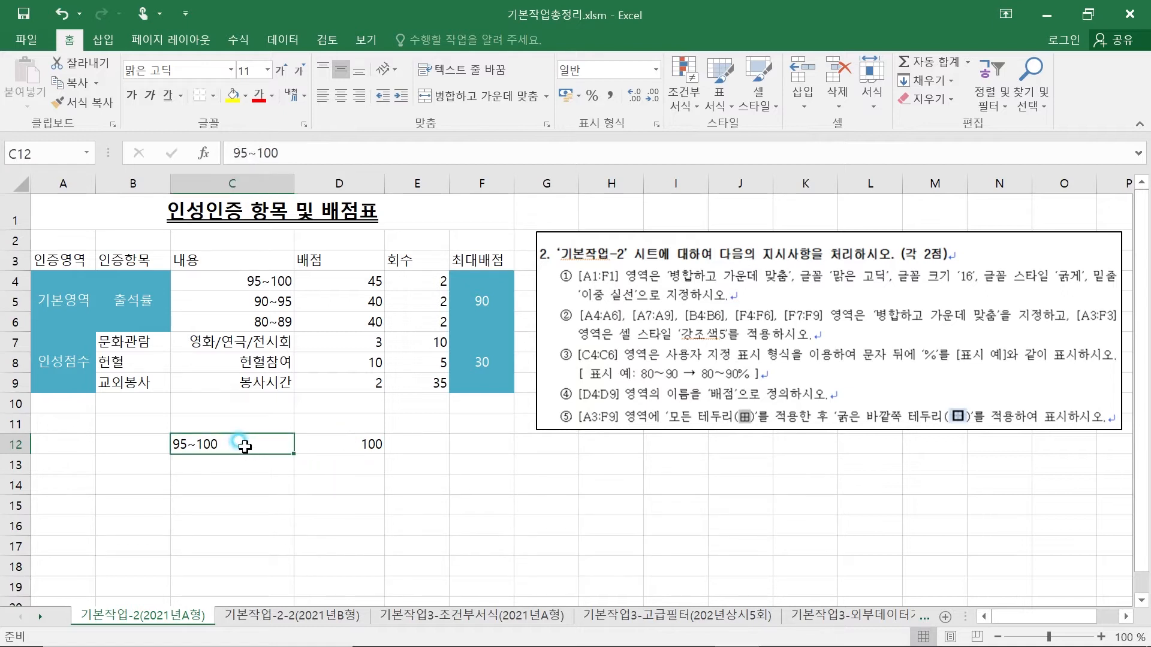
# - Clear the sample entries from C12:D12
pyautogui.click(174, 447)
pyautogui.moveTo(174, 447); pyautogui.dragTo(314, 457)
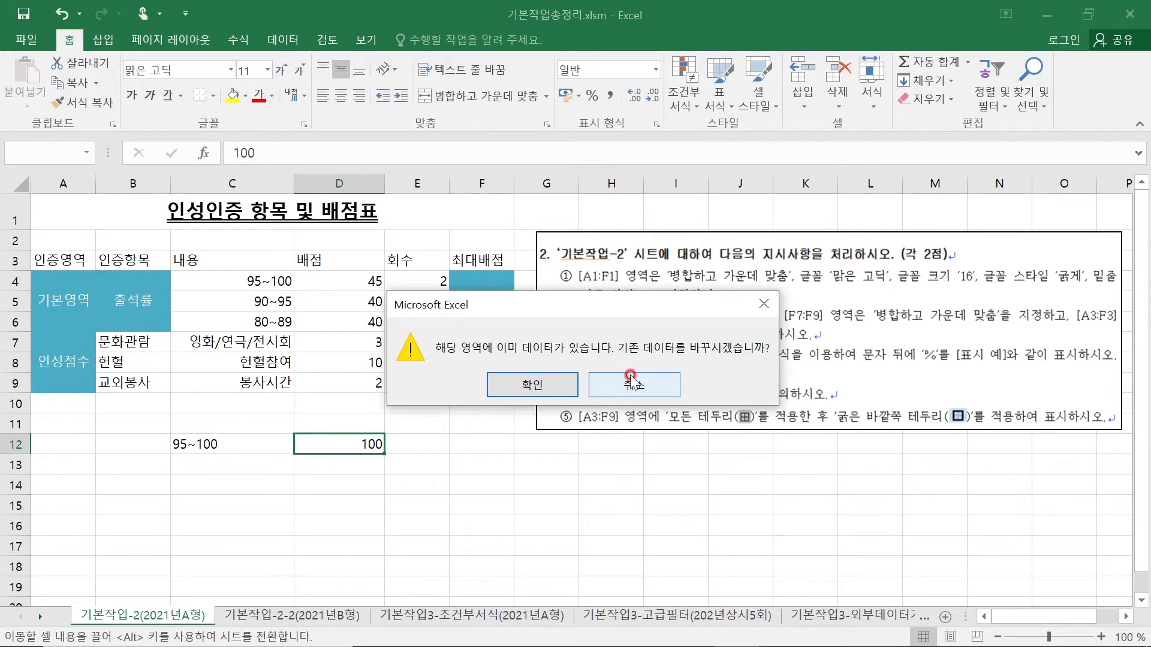
pyautogui.click(606, 381)
pyautogui.moveTo(238, 446); pyautogui.dragTo(332, 442)
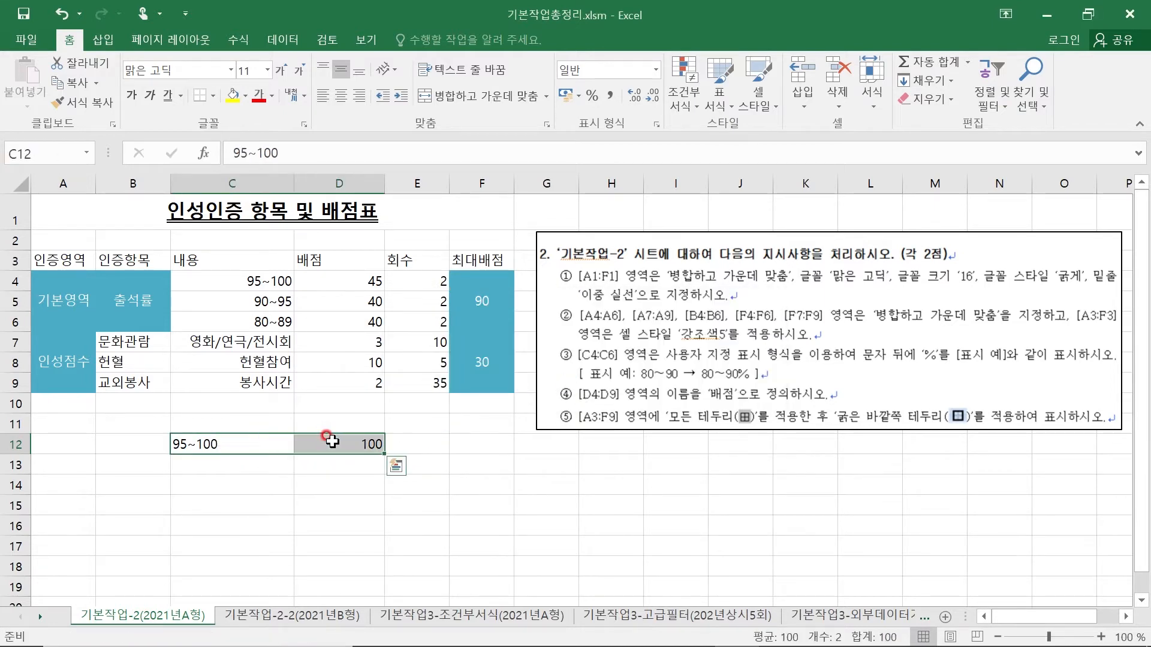
pyautogui.press('Delete')
pyautogui.click(300, 499)
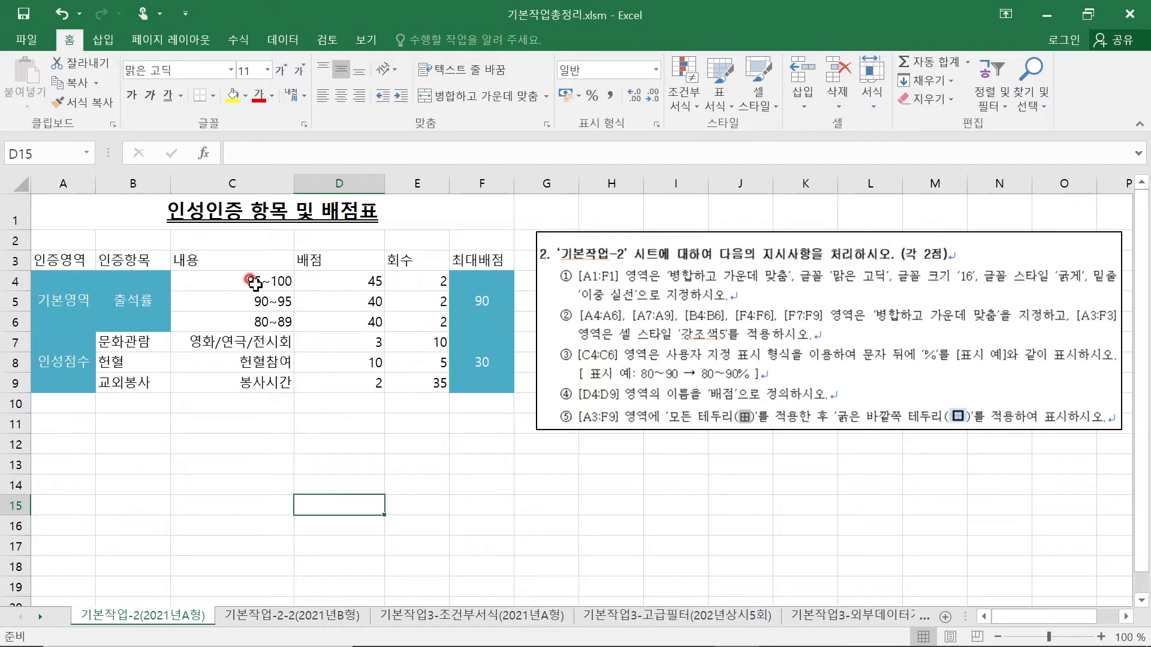
# - View the number format categories in the cell formatting dialog for C4:C6 and close it without changes
pyautogui.moveTo(254, 284); pyautogui.dragTo(240, 321)
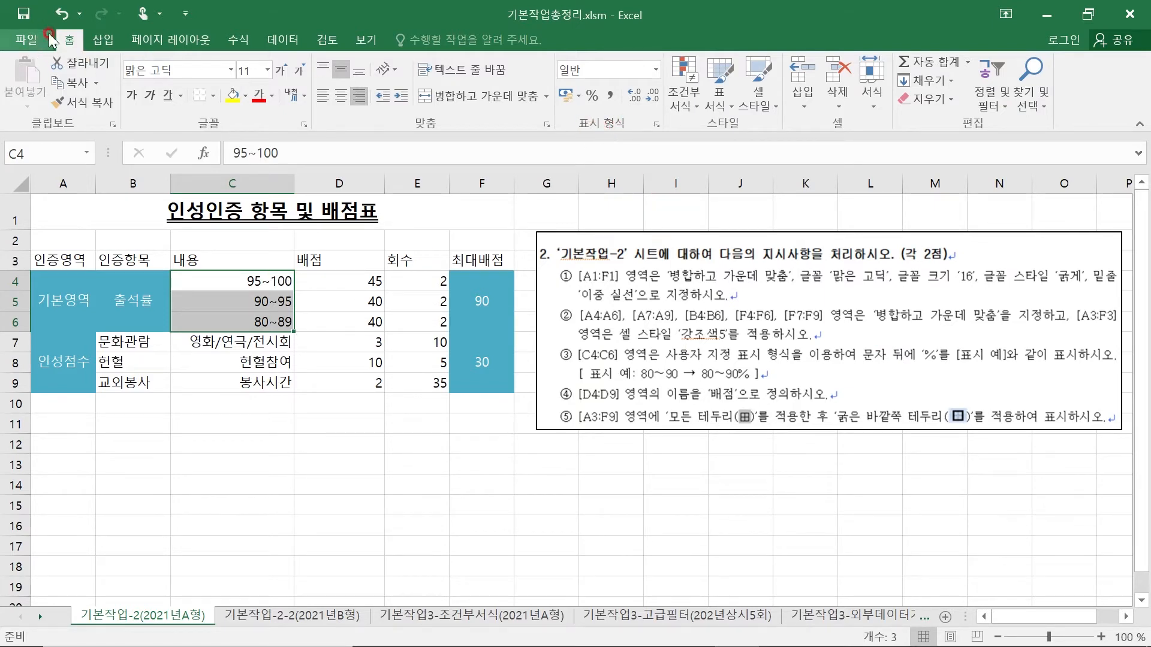
pyautogui.click(657, 124)
pyautogui.moveTo(510, 126); pyautogui.dragTo(646, 78)
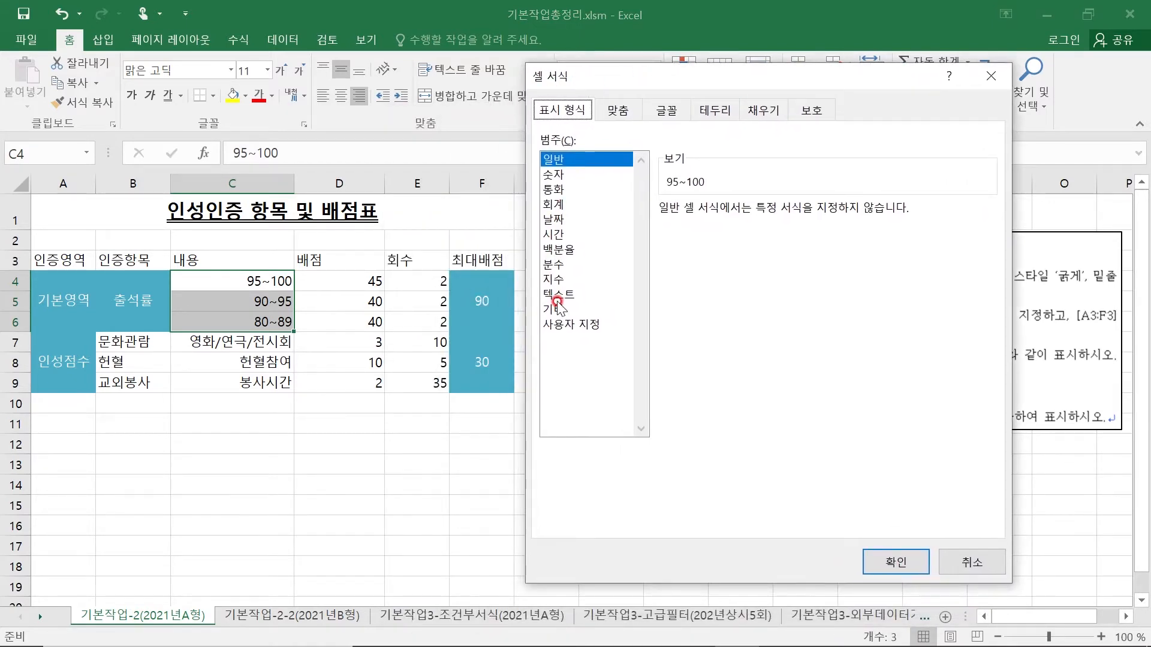
pyautogui.press('Escape')
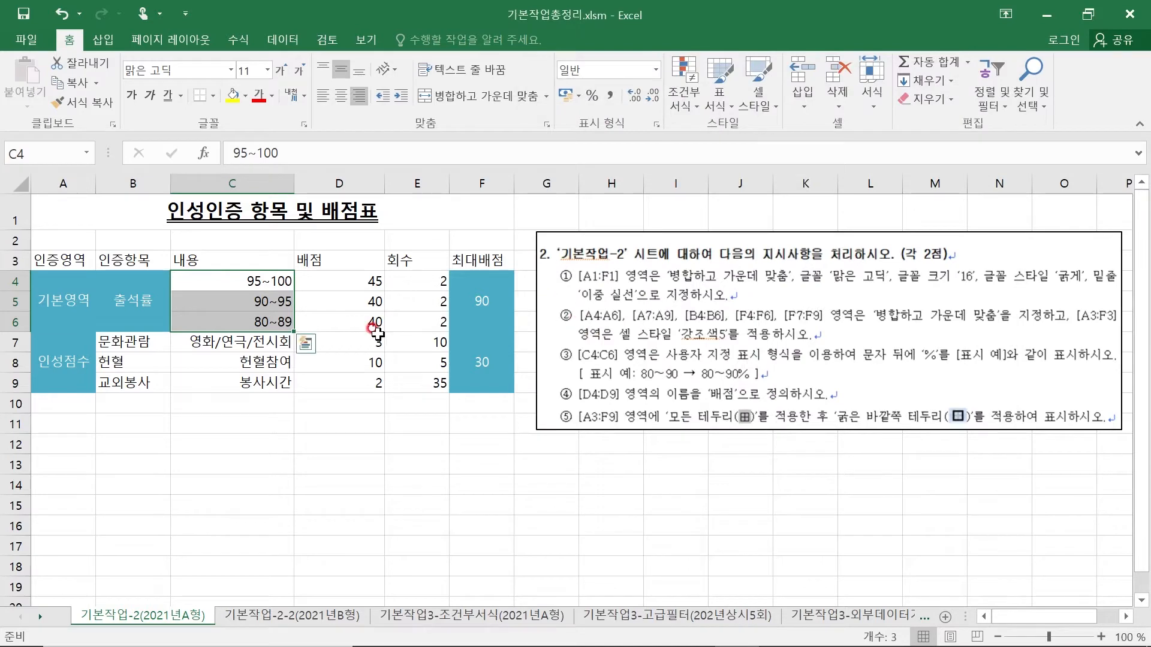
# - Apply the custom number format @"%" to C4:C6 so a percent sign follows the text
pyautogui.click(657, 125)
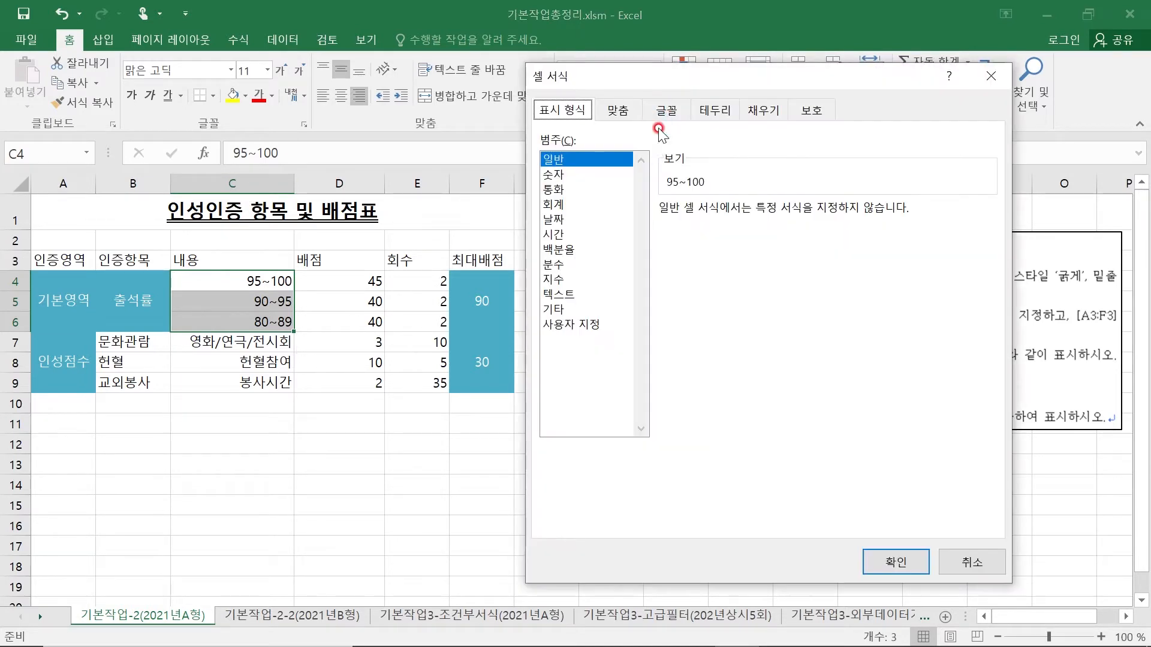
pyautogui.click(564, 324)
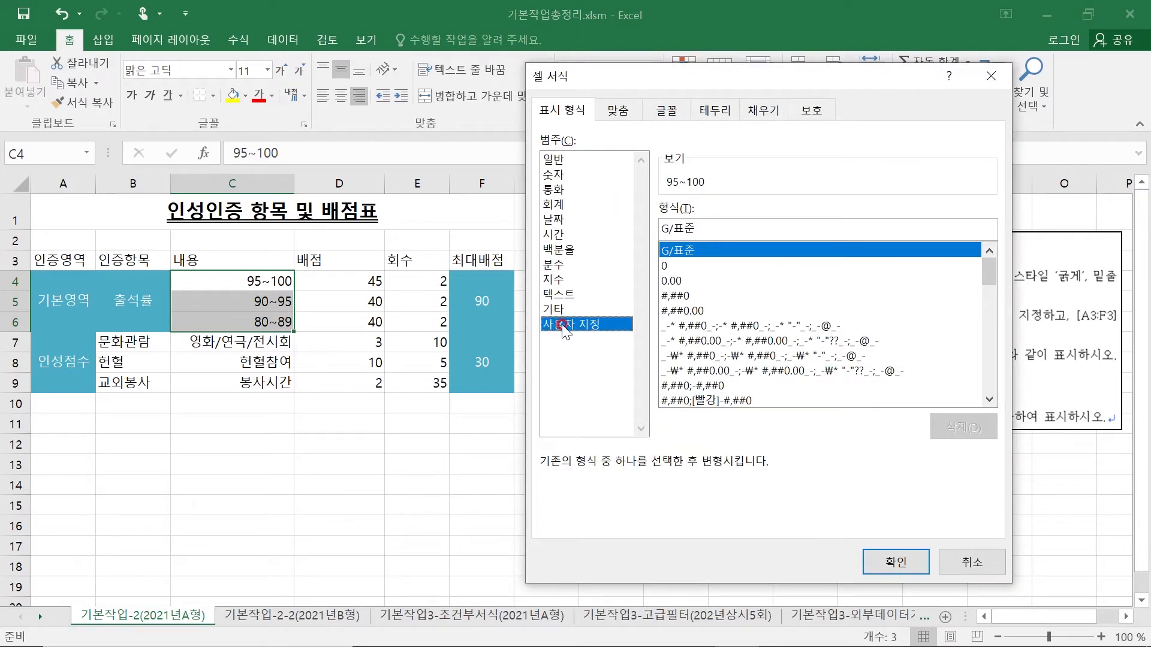
pyautogui.moveTo(733, 81); pyautogui.dragTo(612, 197)
pyautogui.click(271, 276)
pyautogui.click(256, 297)
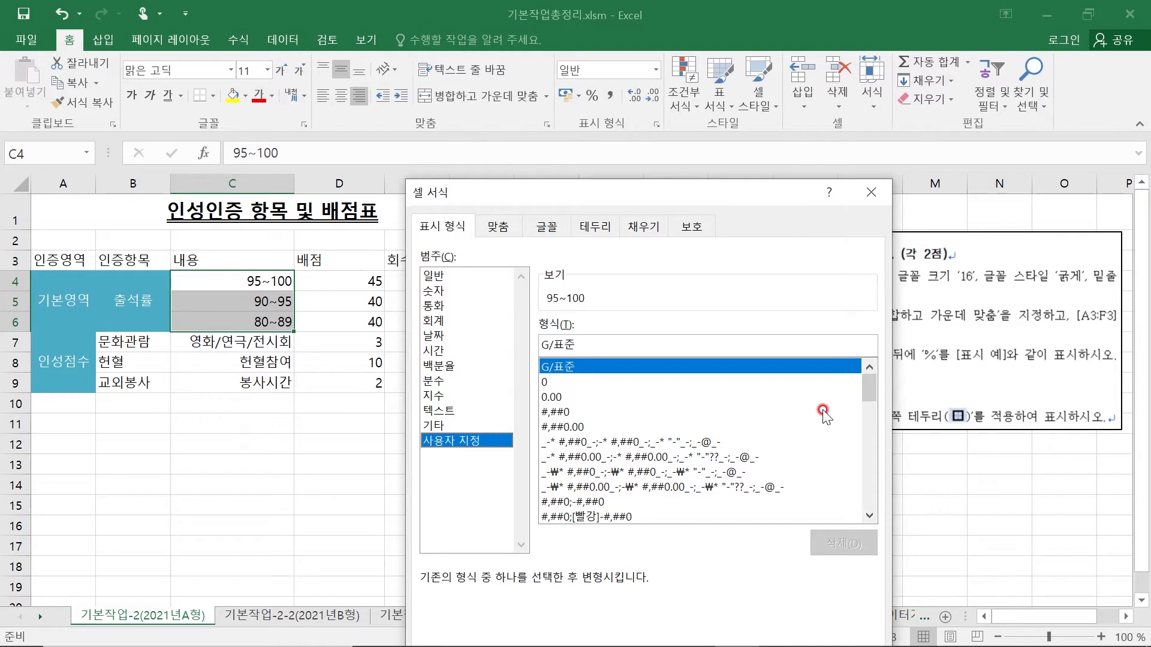
pyautogui.moveTo(869, 386); pyautogui.dragTo(873, 498)
pyautogui.click(553, 433)
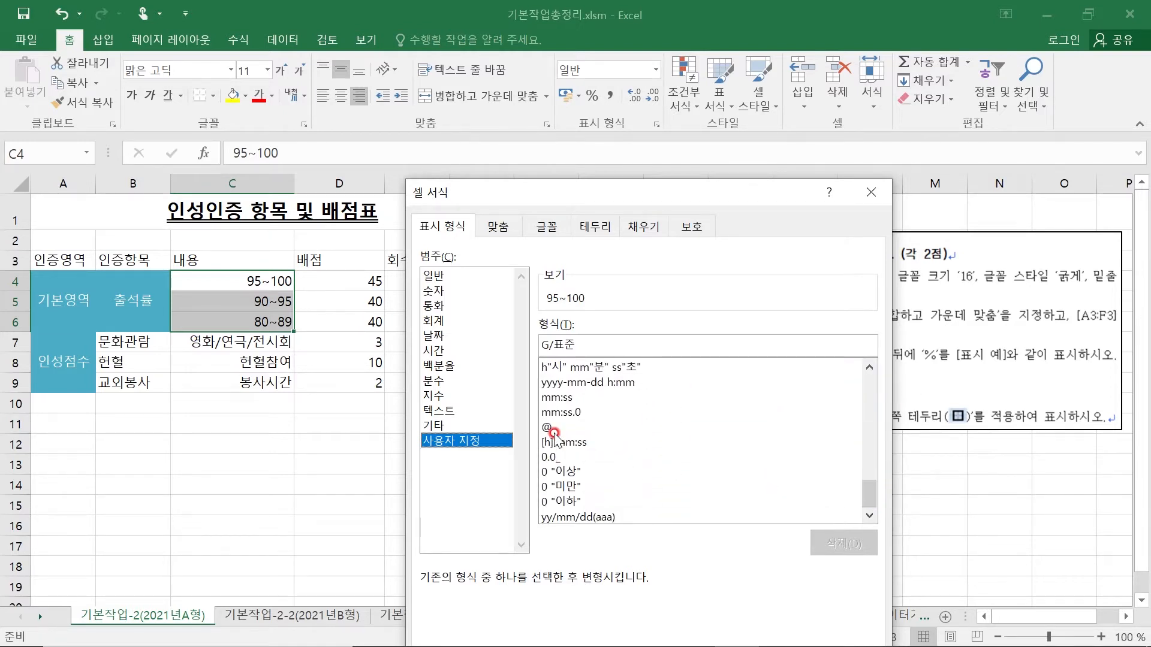
pyautogui.click(538, 339)
pyautogui.click(566, 348)
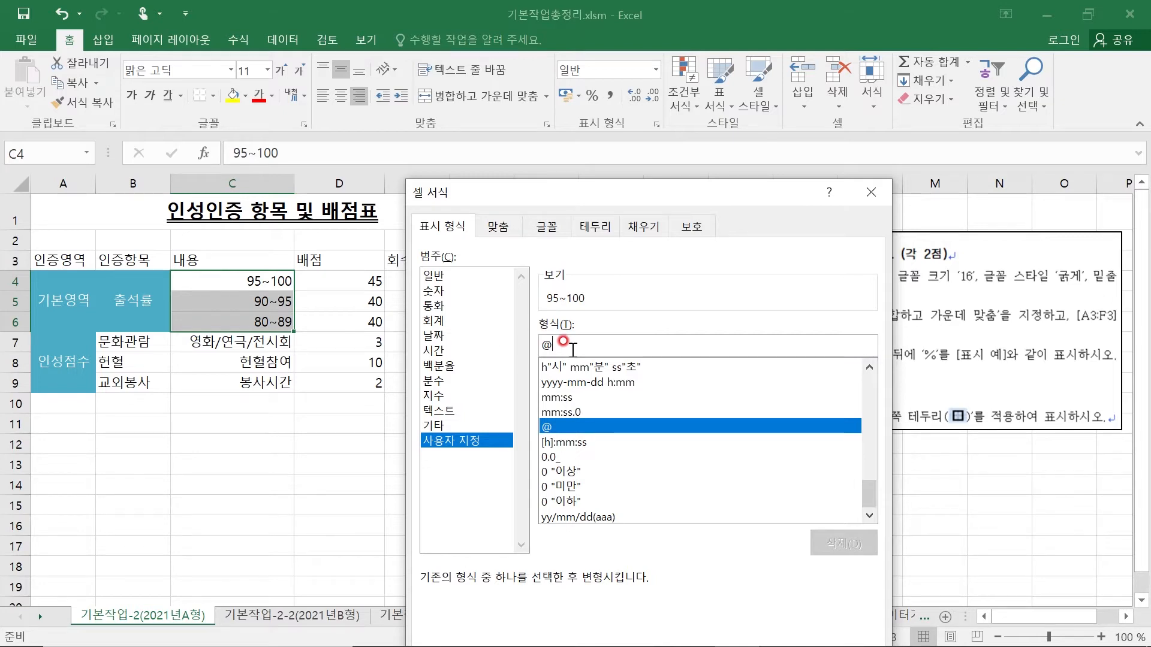
pyautogui.write('"')
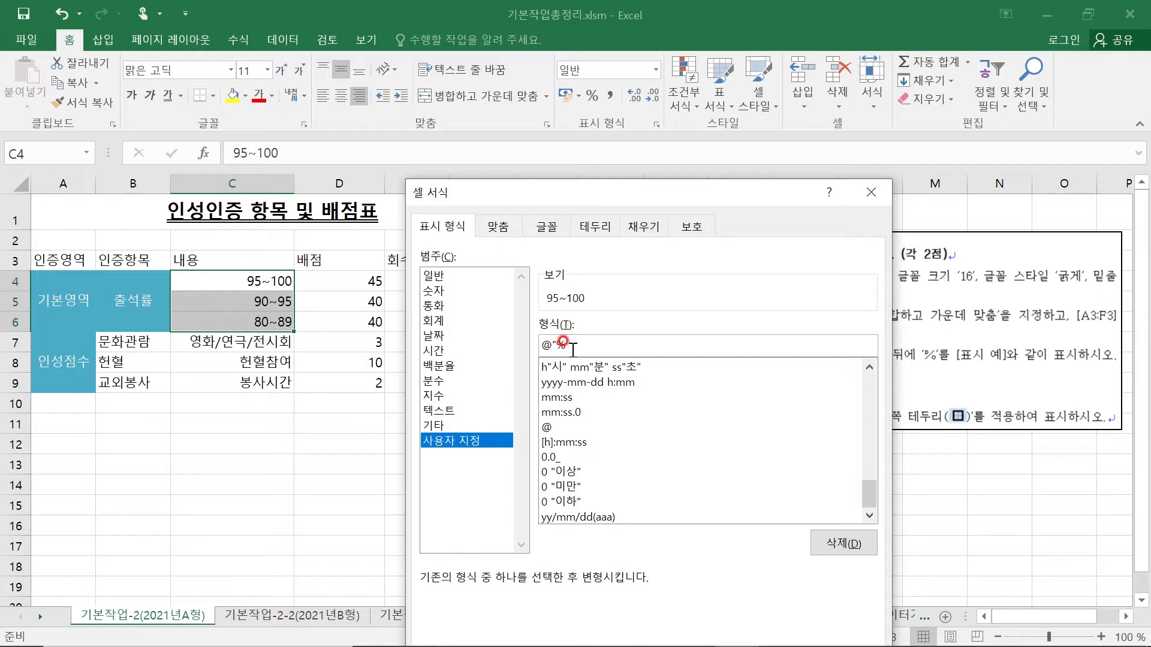
pyautogui.write('%"')
pyautogui.moveTo(649, 173); pyautogui.dragTo(664, 80)
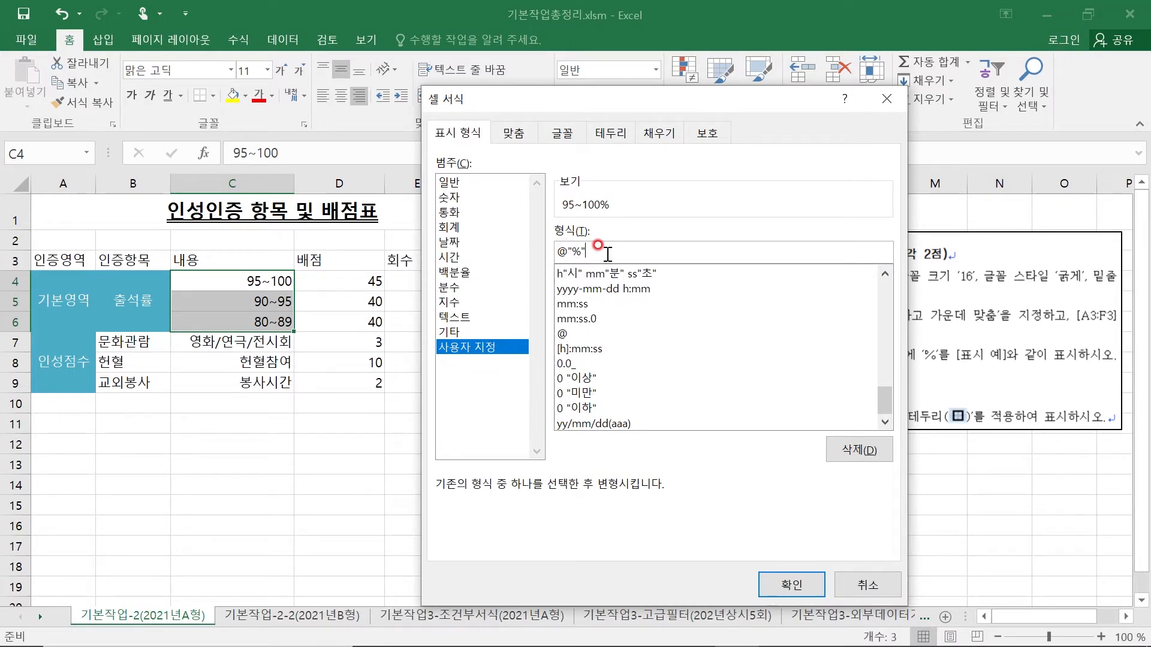
pyautogui.click(779, 584)
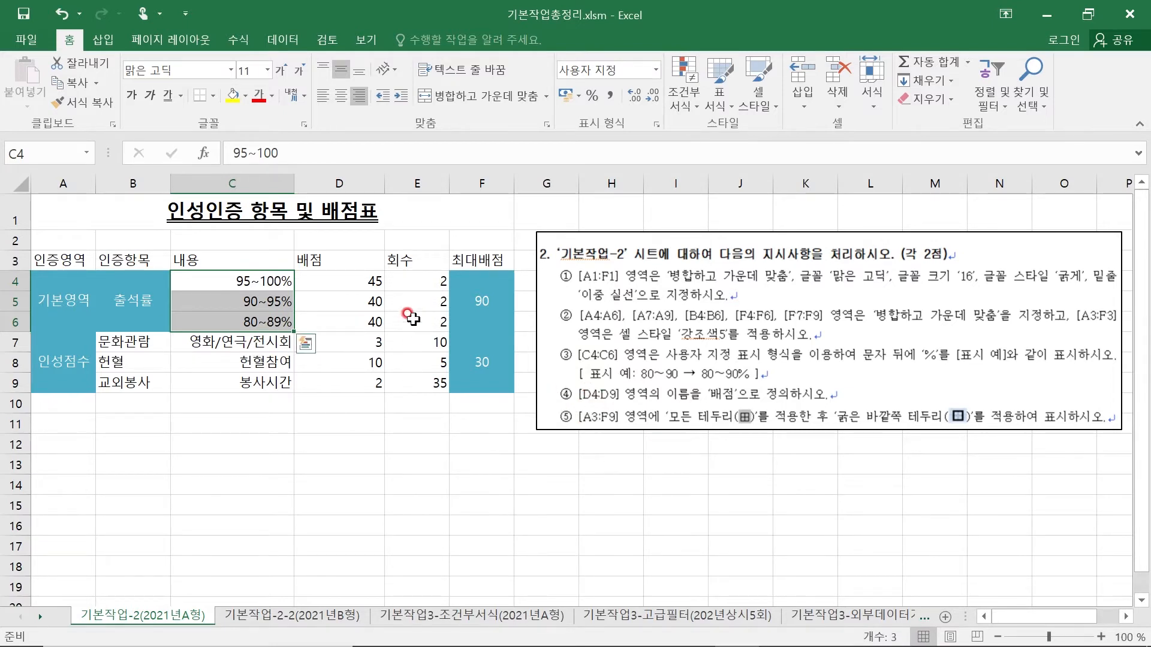
# - Define the name 배점 for the range D4:D9
pyautogui.moveTo(321, 279); pyautogui.dragTo(351, 385)
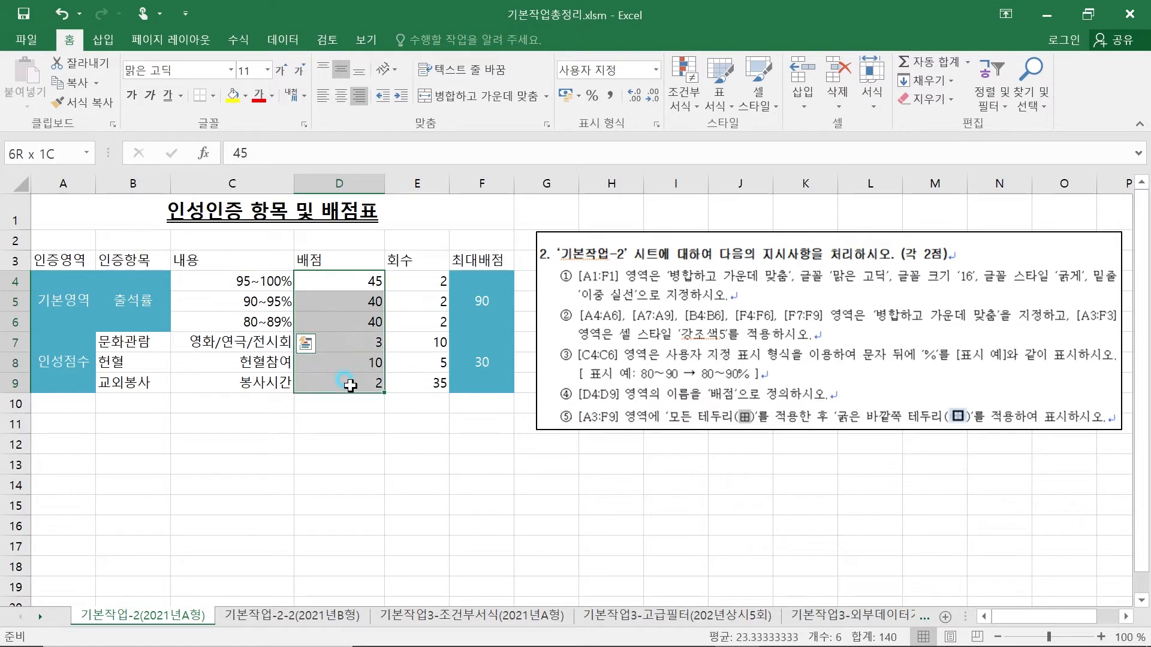
pyautogui.click(414, 422)
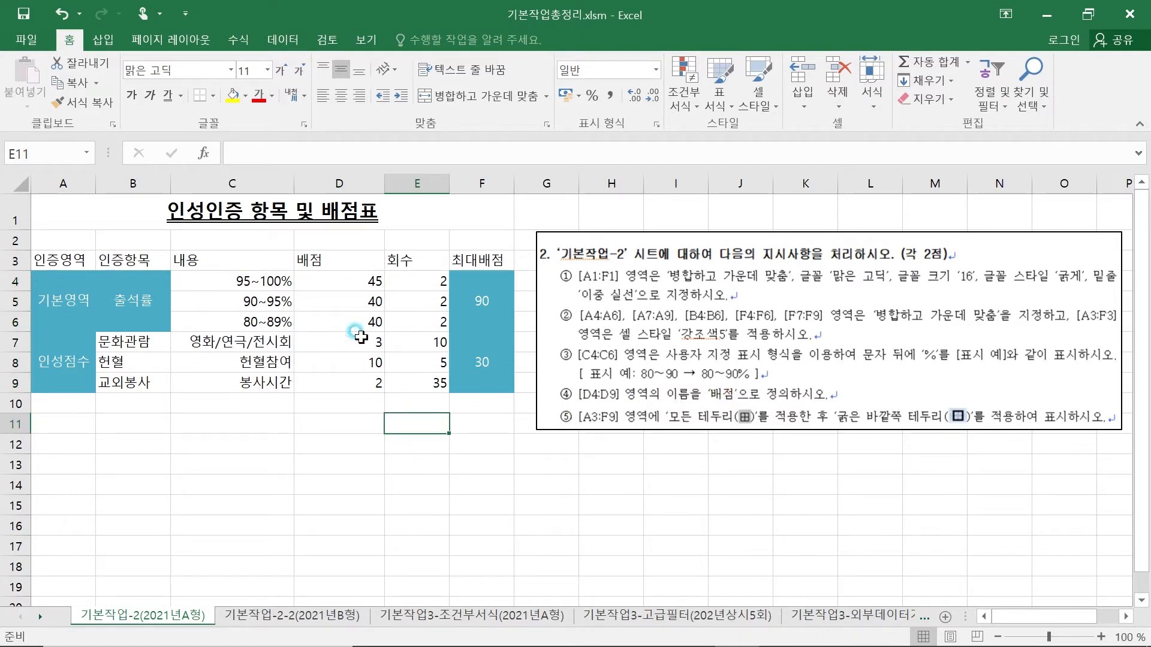
pyautogui.click(326, 281)
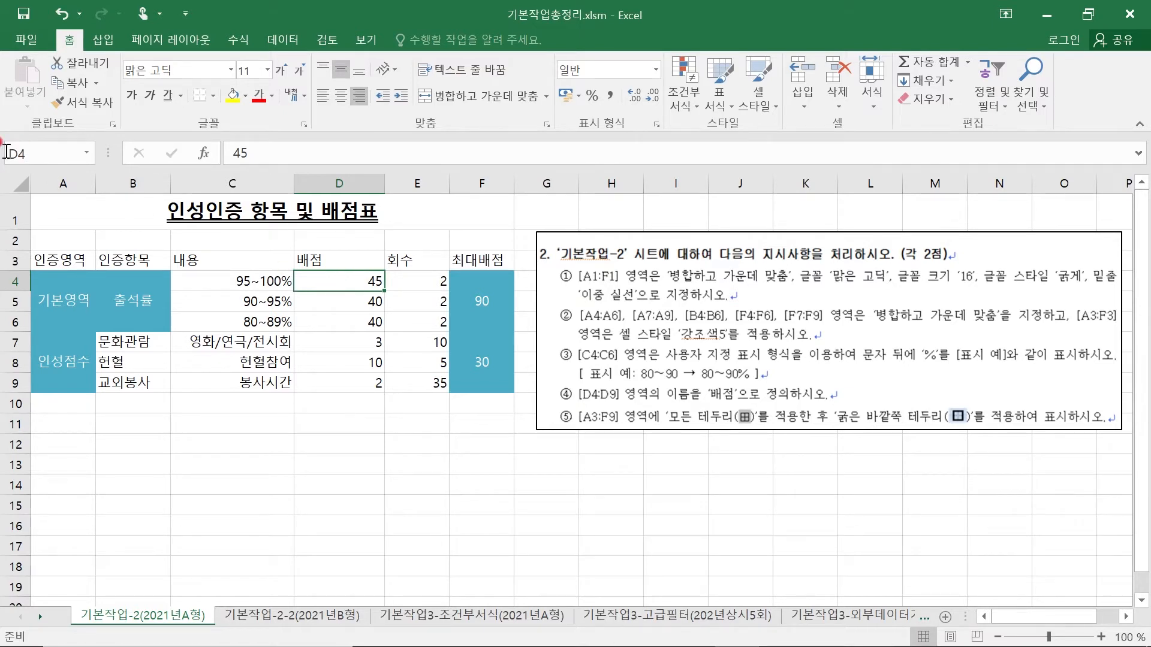
pyautogui.click(339, 339)
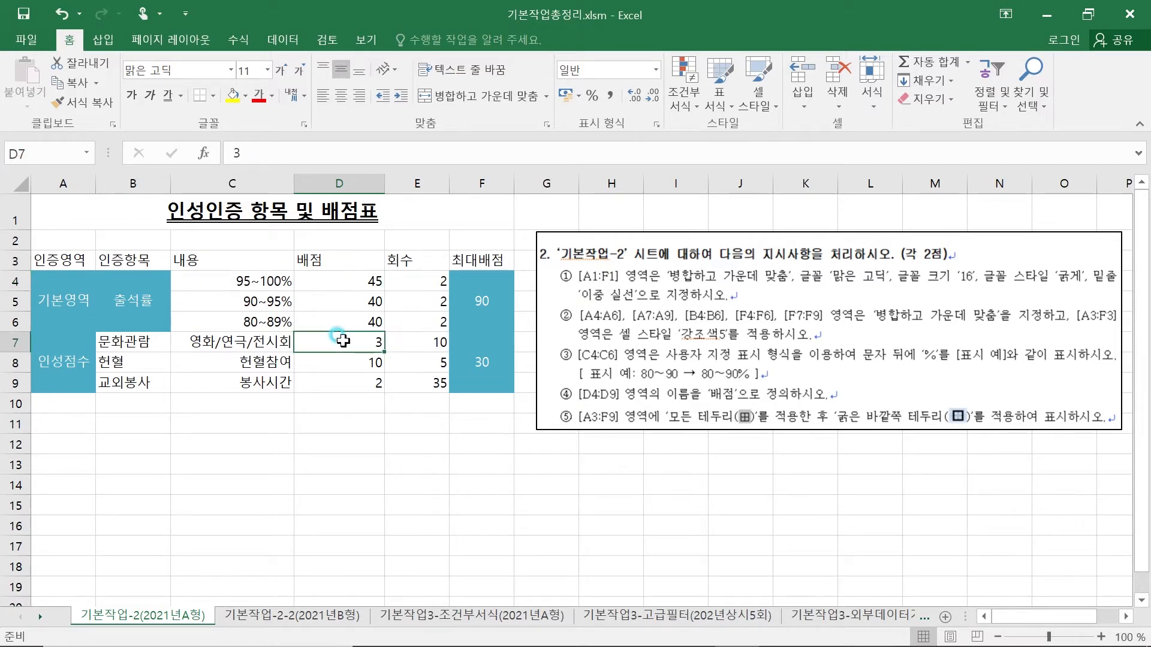
pyautogui.click(328, 384)
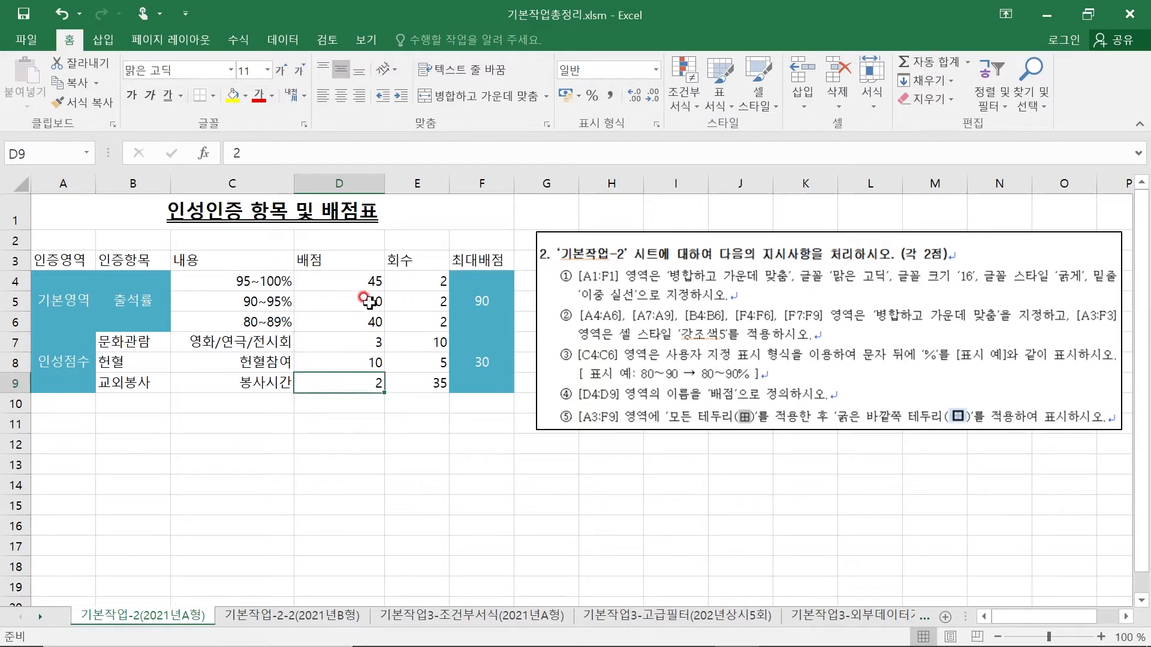
pyautogui.click(345, 278)
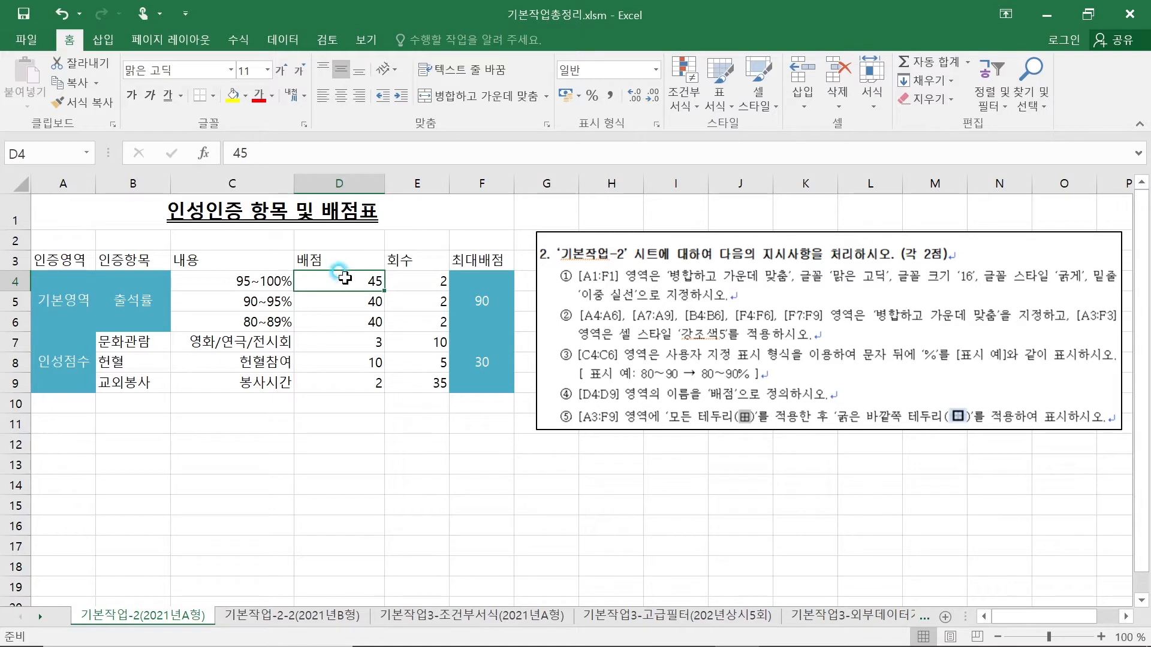
pyautogui.moveTo(345, 277); pyautogui.dragTo(344, 386)
pyautogui.click(43, 154)
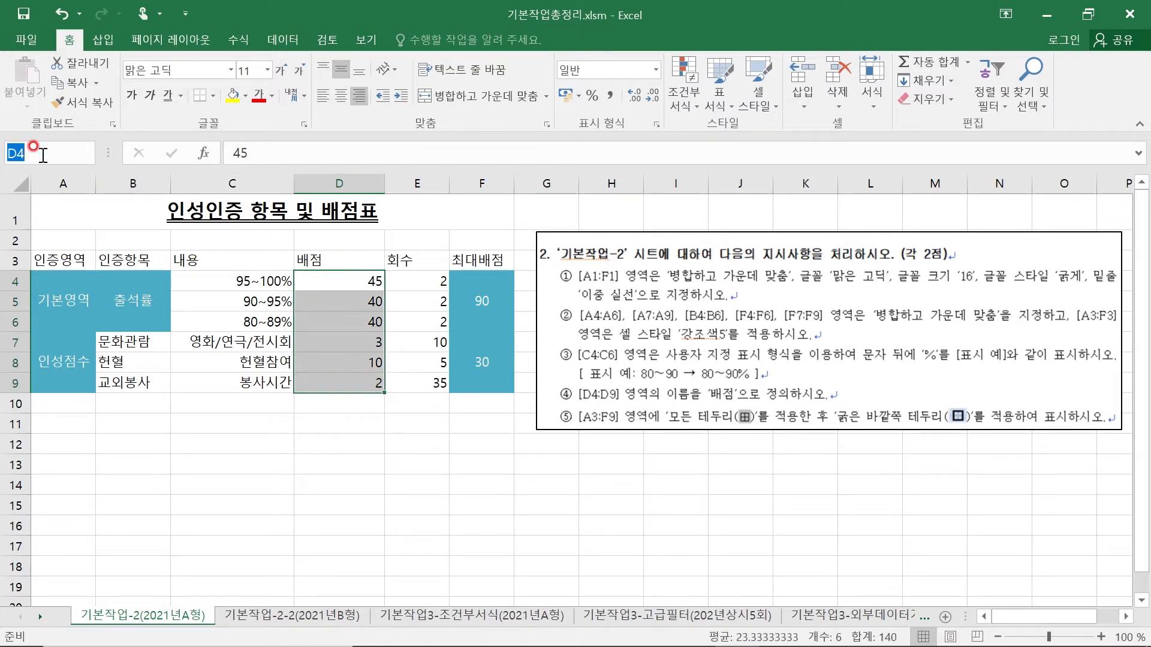
pyautogui.write('배점')
pyautogui.press('Return')
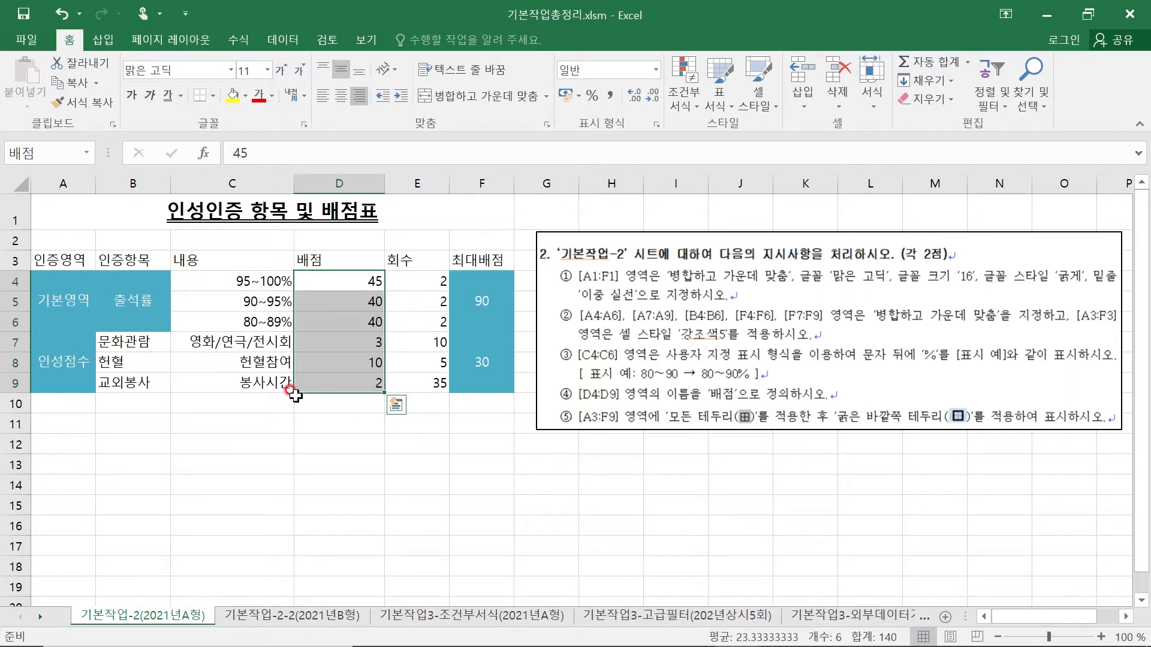
# - Check the range name by selecting single cells of the 배점 column and then the whole range D4:D9
pyautogui.click(327, 279)
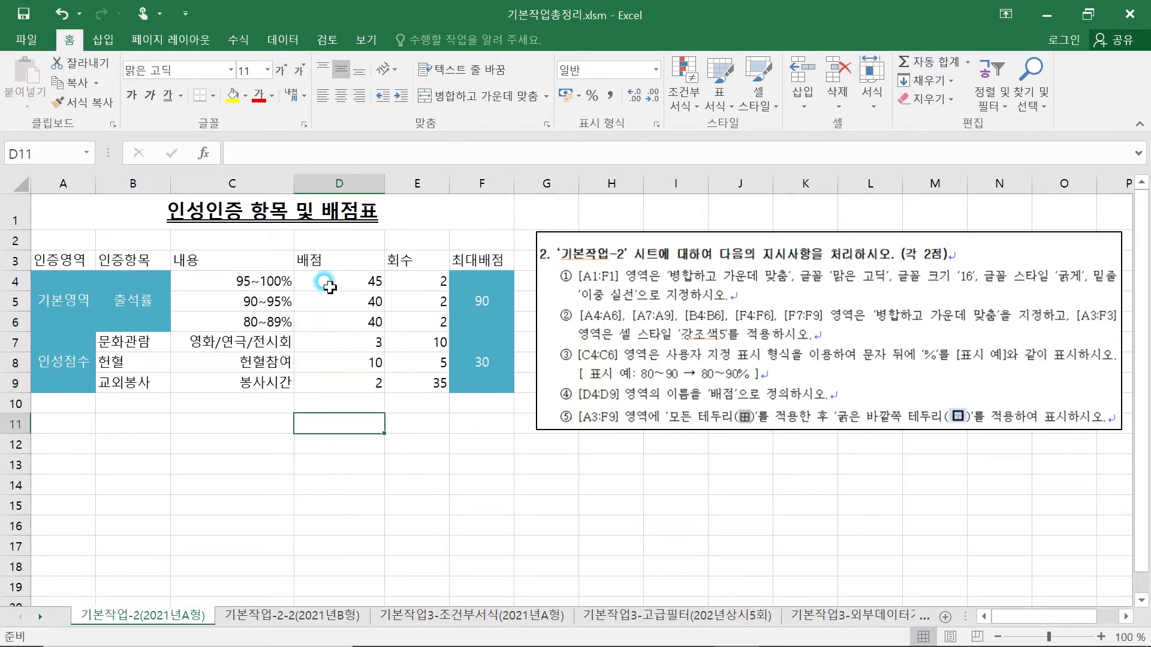
pyautogui.click(330, 311)
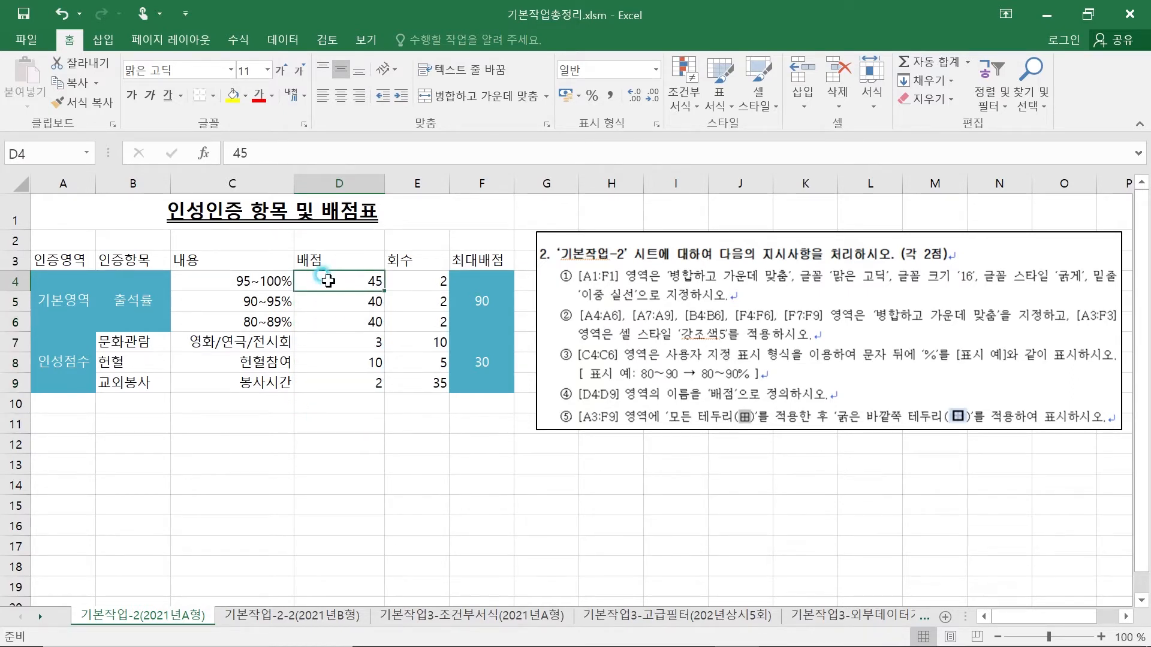
pyautogui.moveTo(326, 279); pyautogui.dragTo(360, 384)
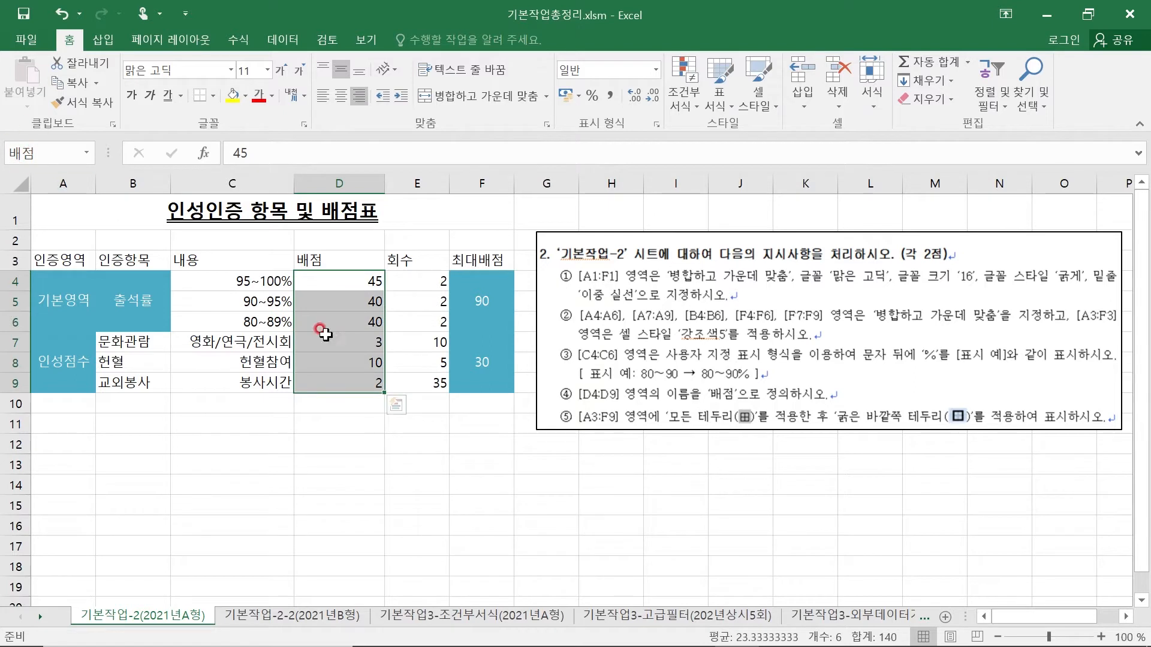
pyautogui.click(506, 463)
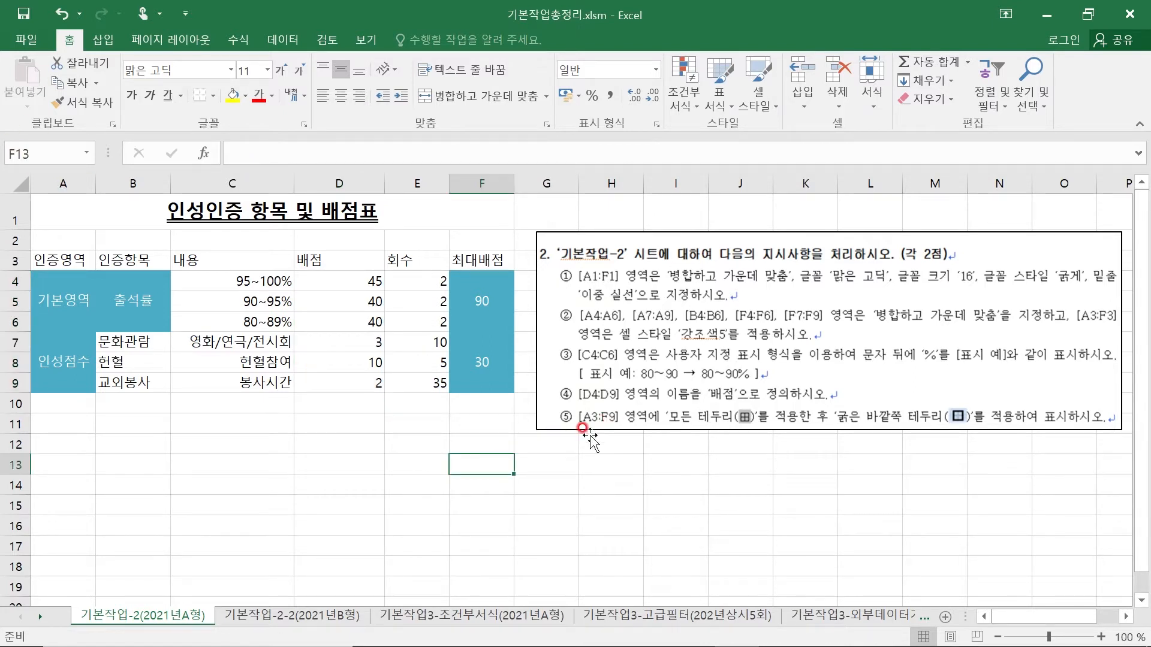
# - Apply 모든 테두리 and then 굵은 바깥쪽 테두리 to the table A3:F9
pyautogui.moveTo(60, 258); pyautogui.dragTo(469, 377)
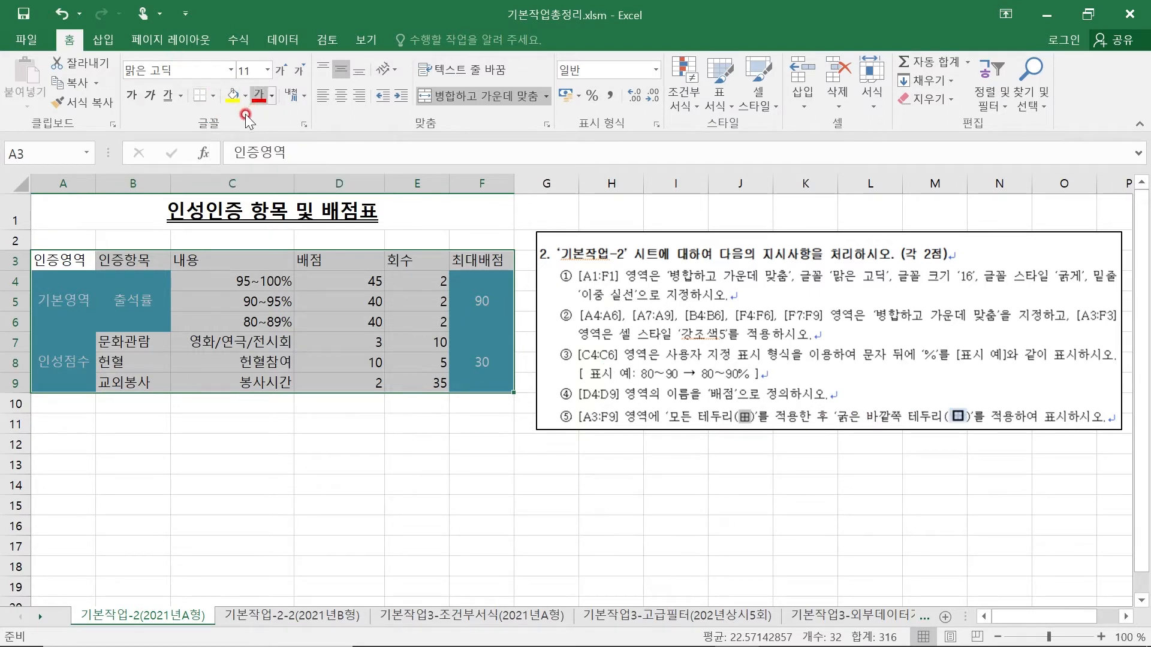
pyautogui.click(214, 96)
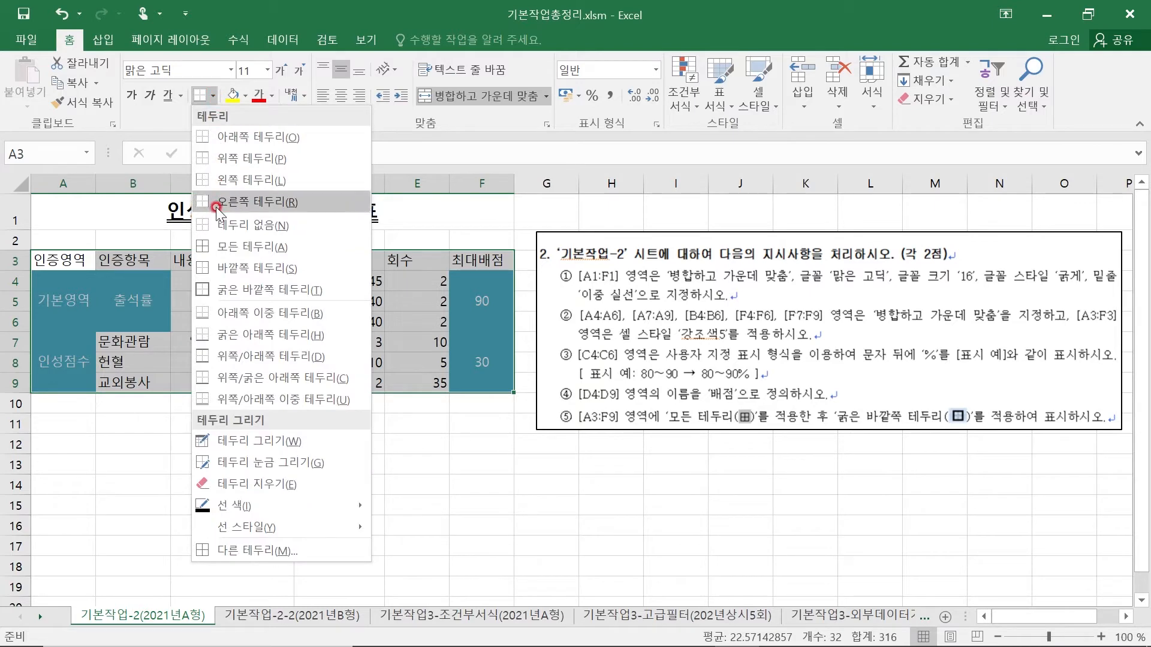
pyautogui.click(214, 246)
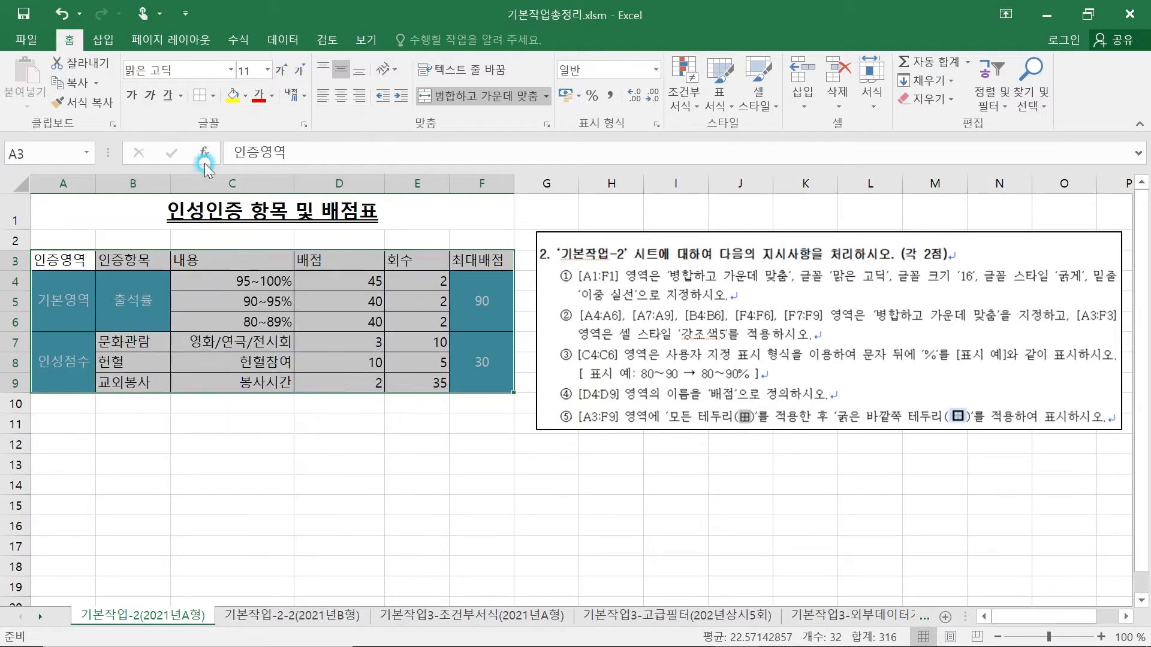
pyautogui.click(214, 99)
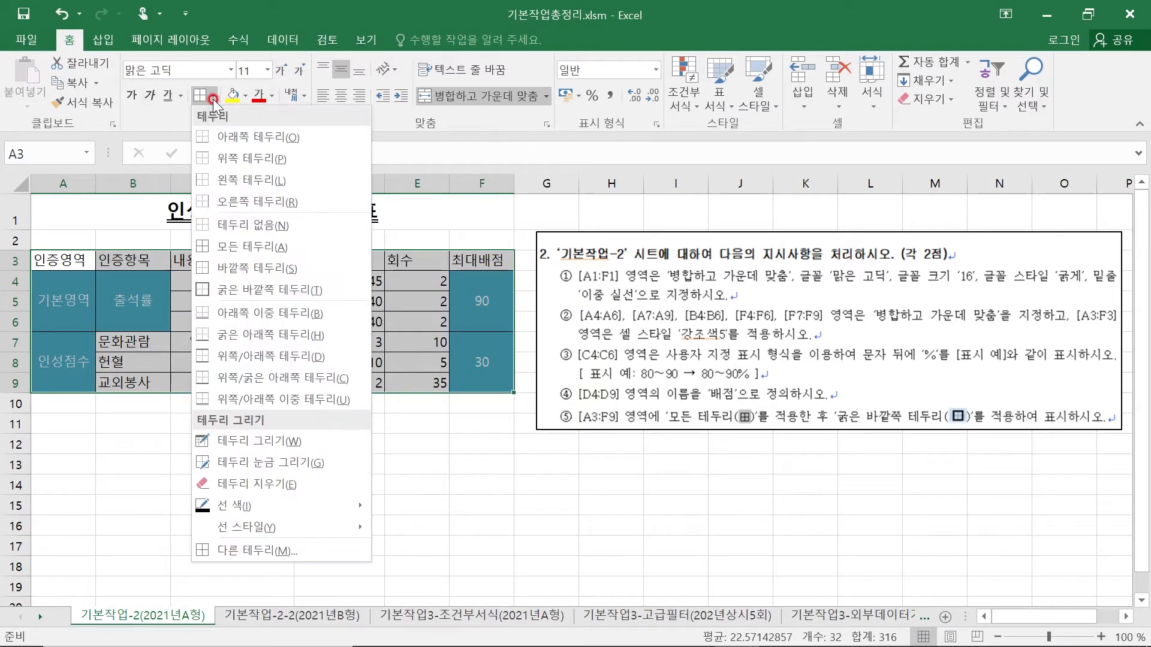
pyautogui.click(239, 285)
pyautogui.click(264, 499)
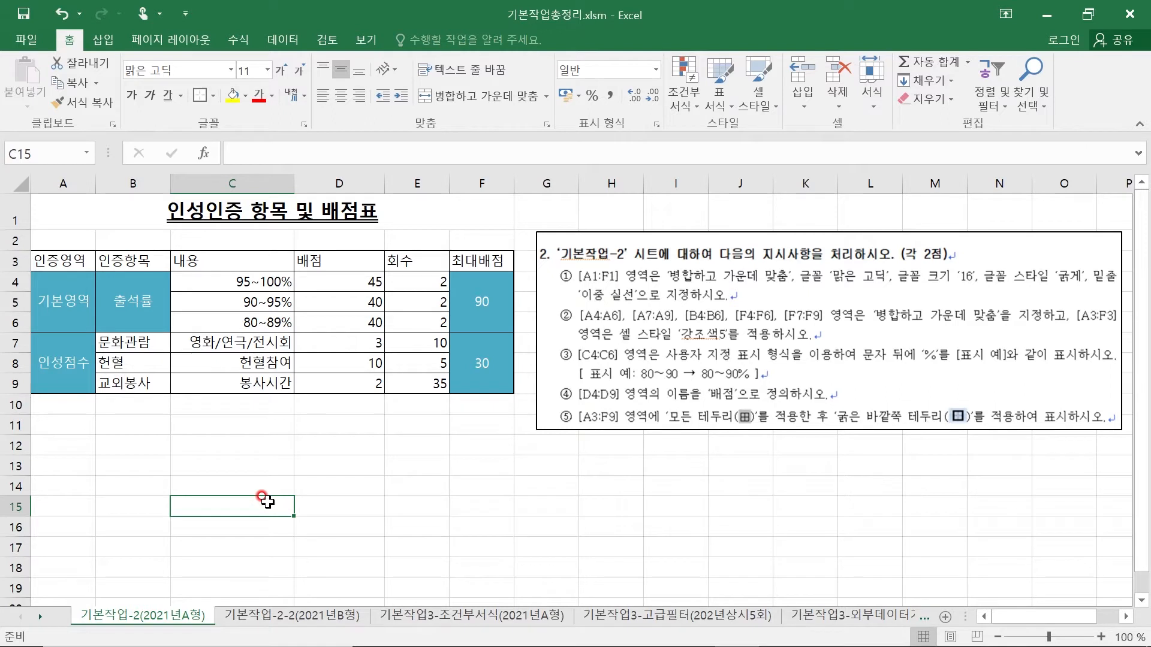
pyautogui.moveTo(52, 259); pyautogui.dragTo(455, 263)
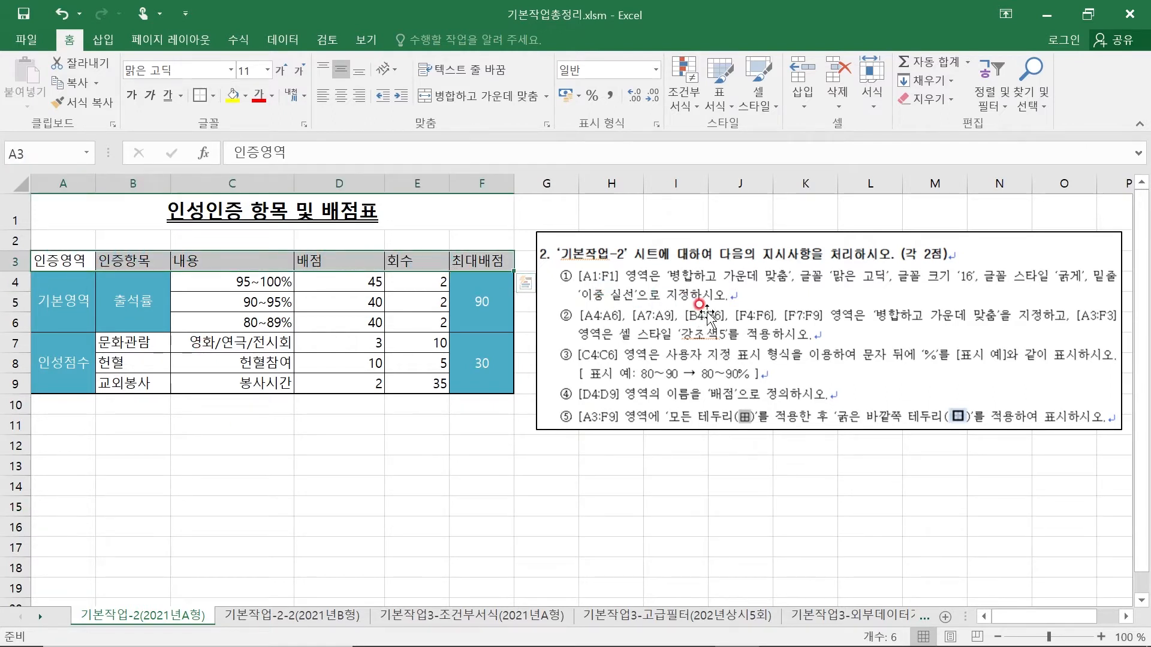
pyautogui.click(364, 487)
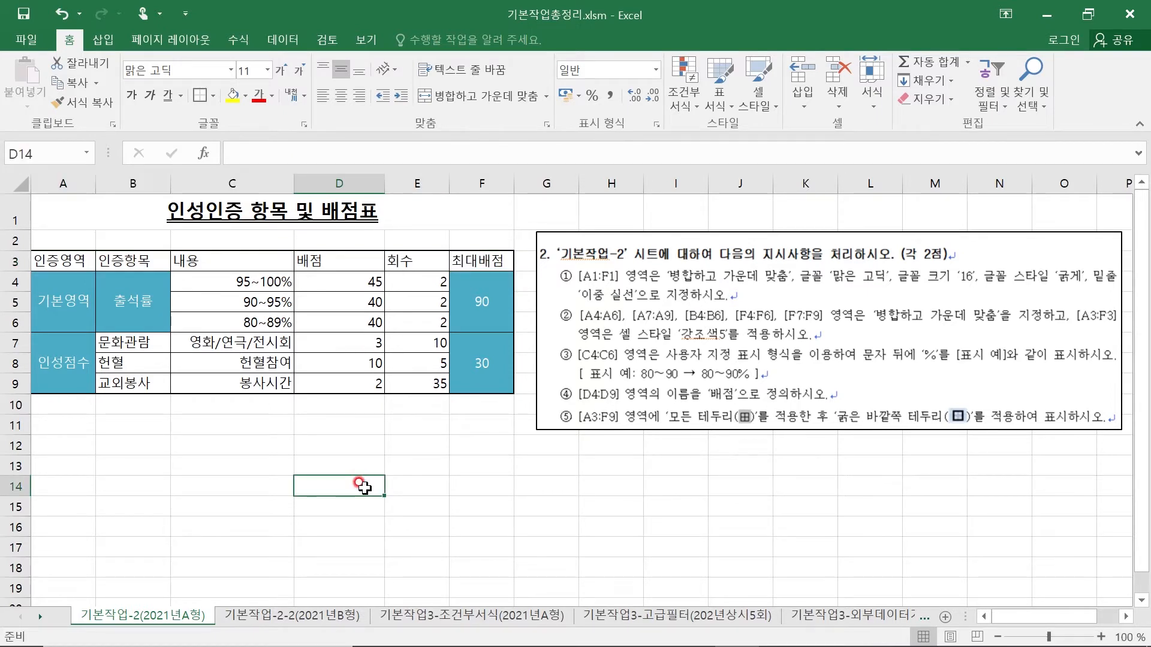
pyautogui.click(102, 468)
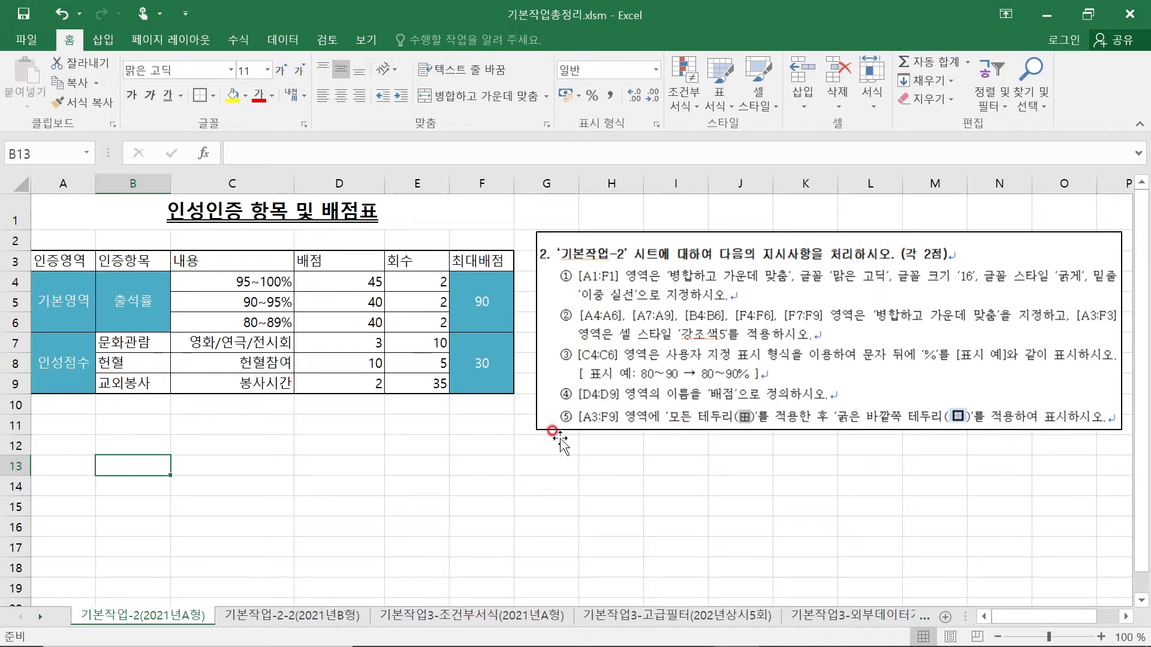
pyautogui.click(285, 447)
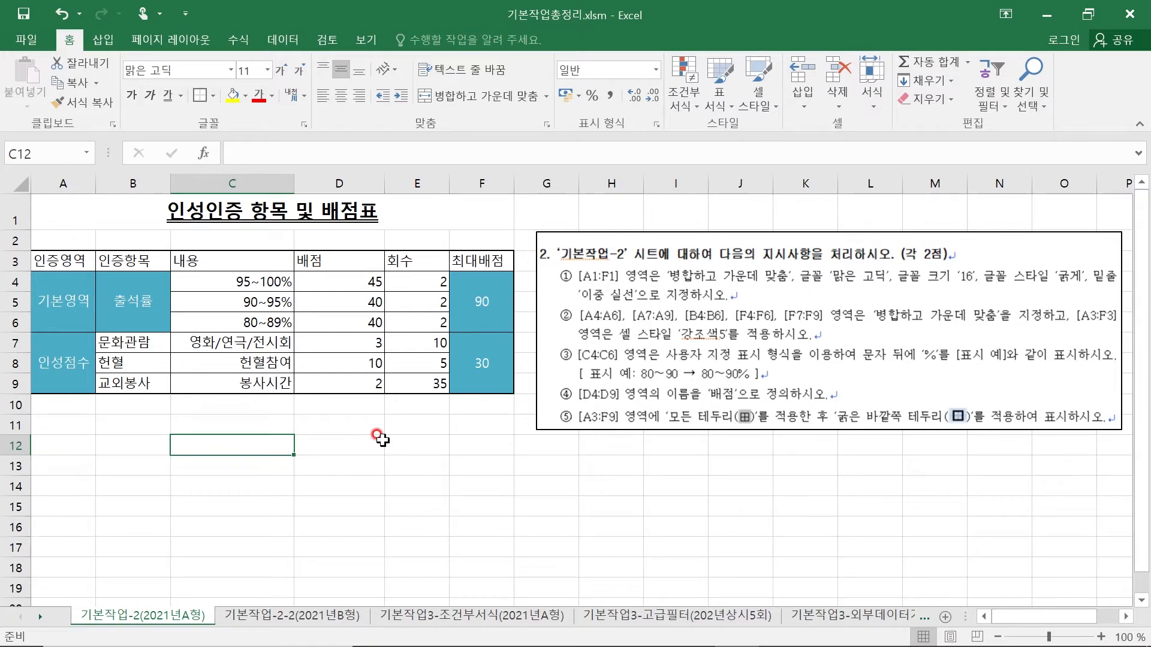
# - On the 기본작업-2-2(2021년B형) sheet, merge and center A5:A6, A7:A9, A10:A12 and A13:B13 together
pyautogui.click(252, 616)
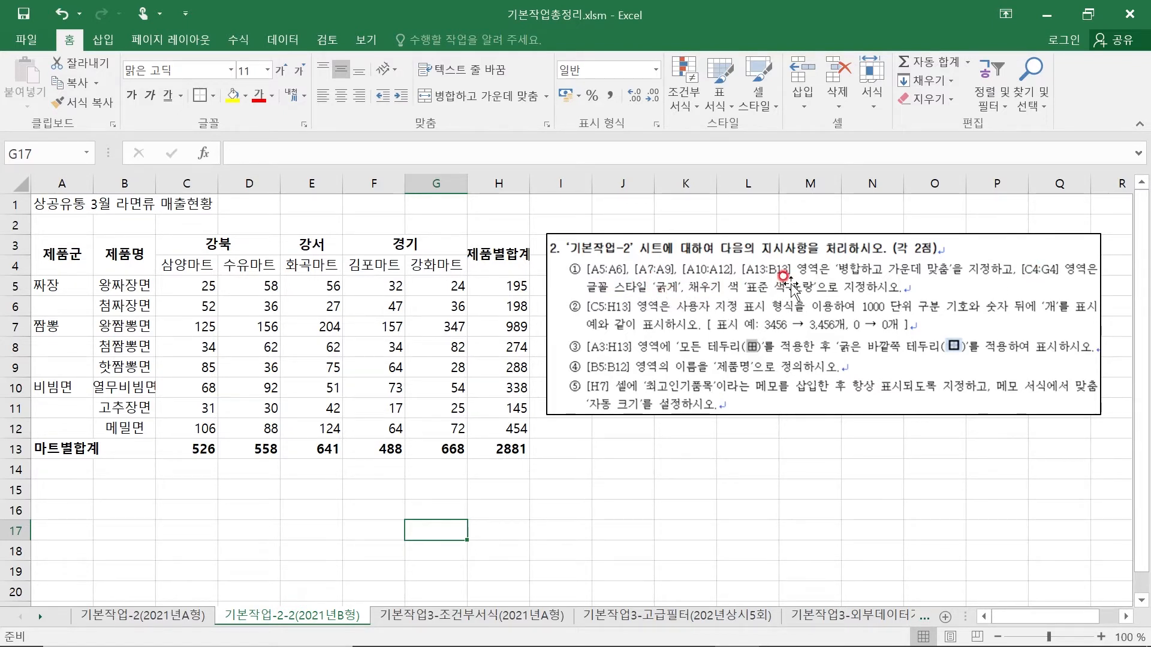
pyautogui.click(52, 283)
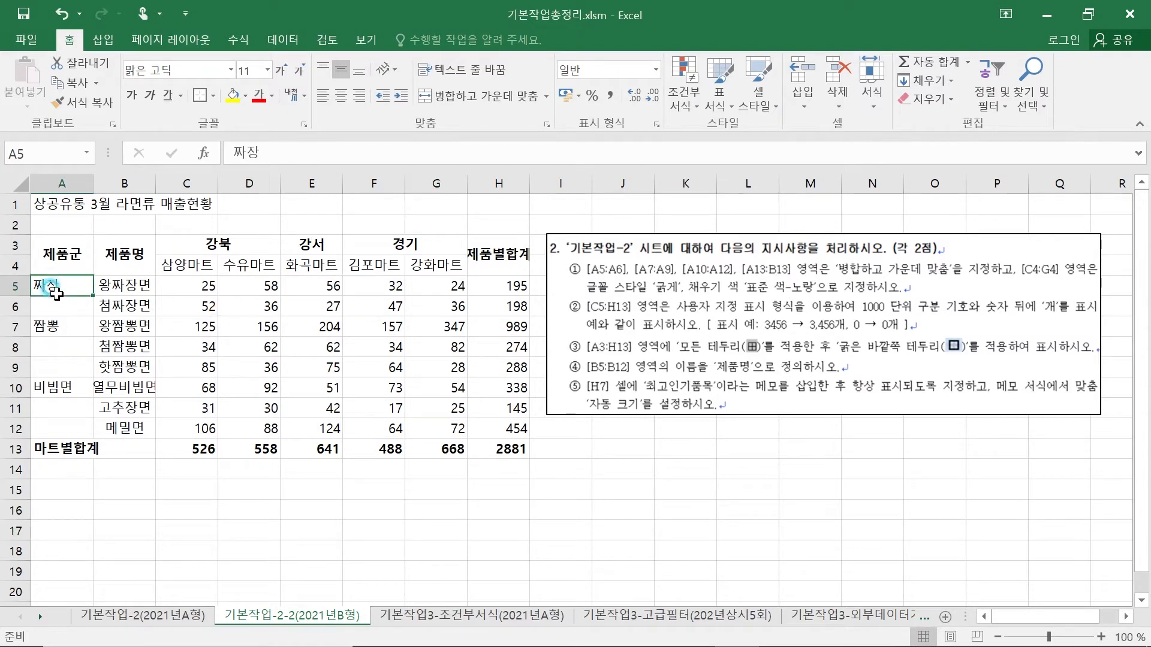
pyautogui.moveTo(56, 293); pyautogui.dragTo(58, 307)
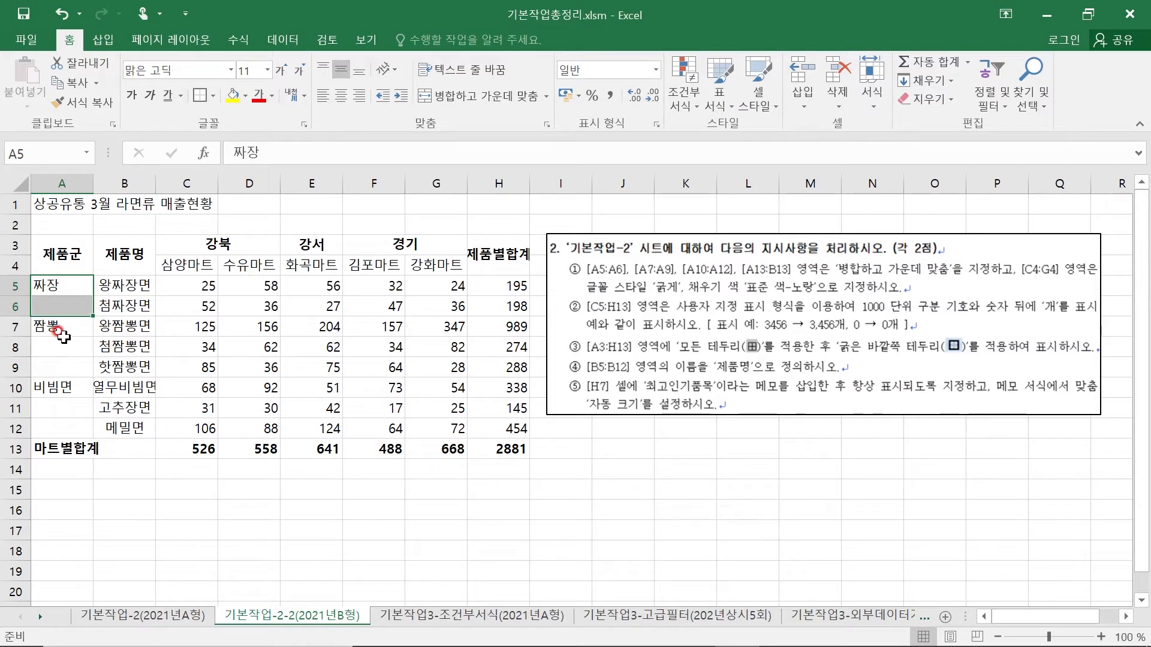
pyautogui.keyDown('ctrl'); pyautogui.click(62, 327); pyautogui.keyUp('ctrl')
pyautogui.moveTo(67, 347); pyautogui.dragTo(63, 427)
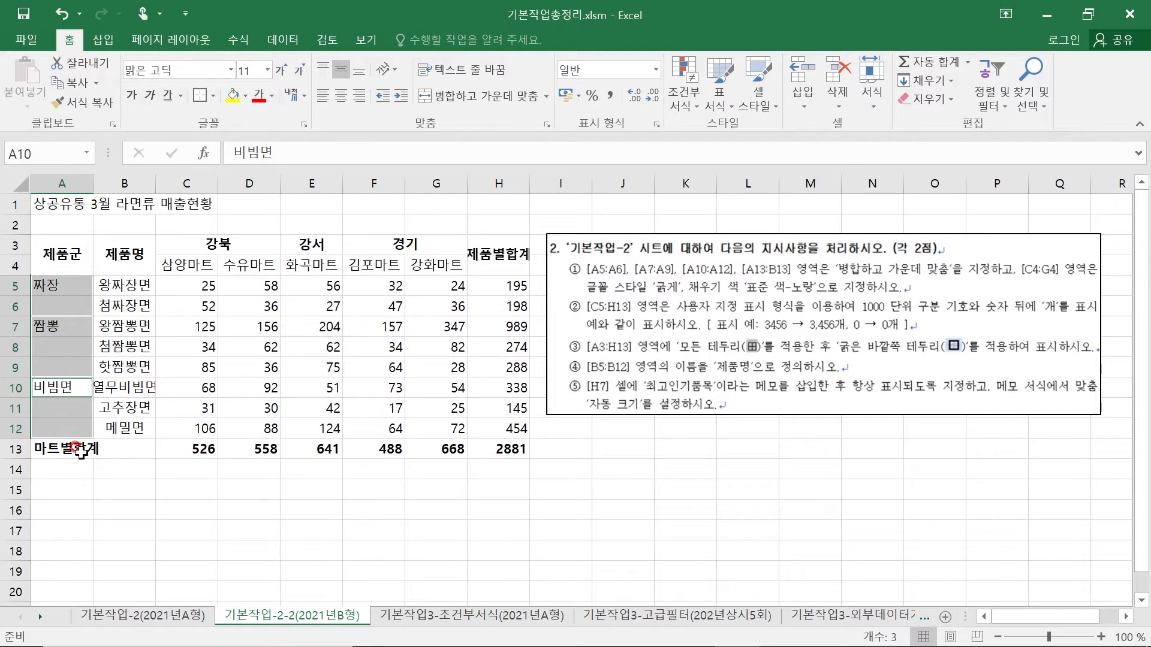
pyautogui.moveTo(62, 448); pyautogui.dragTo(120, 452)
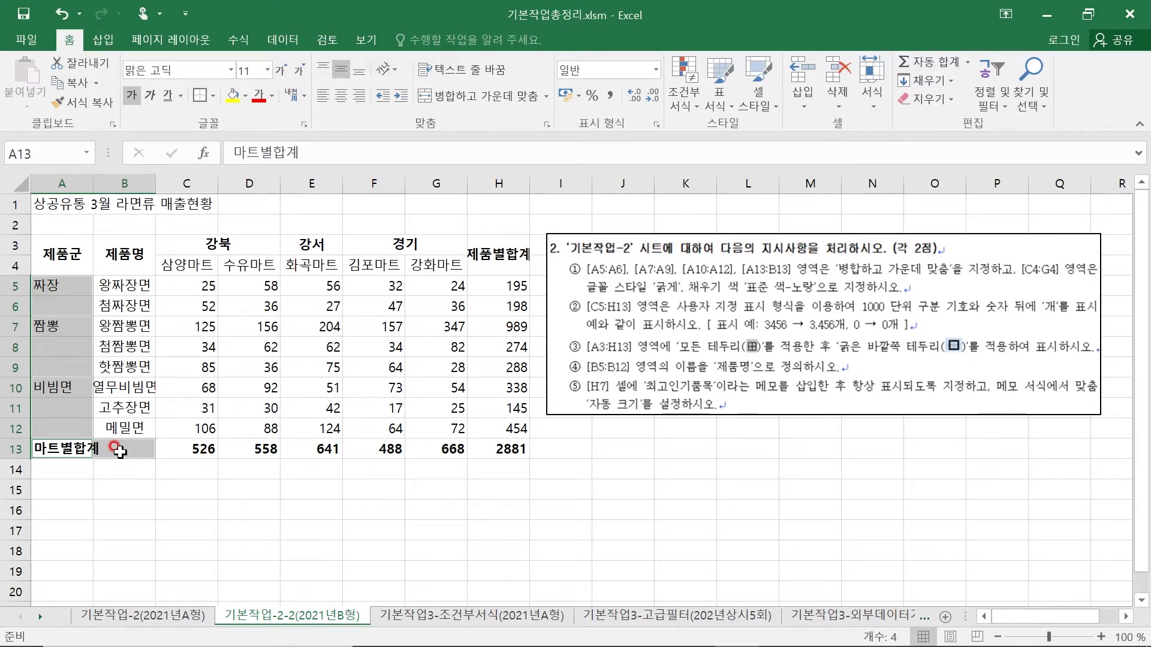
pyautogui.click(479, 96)
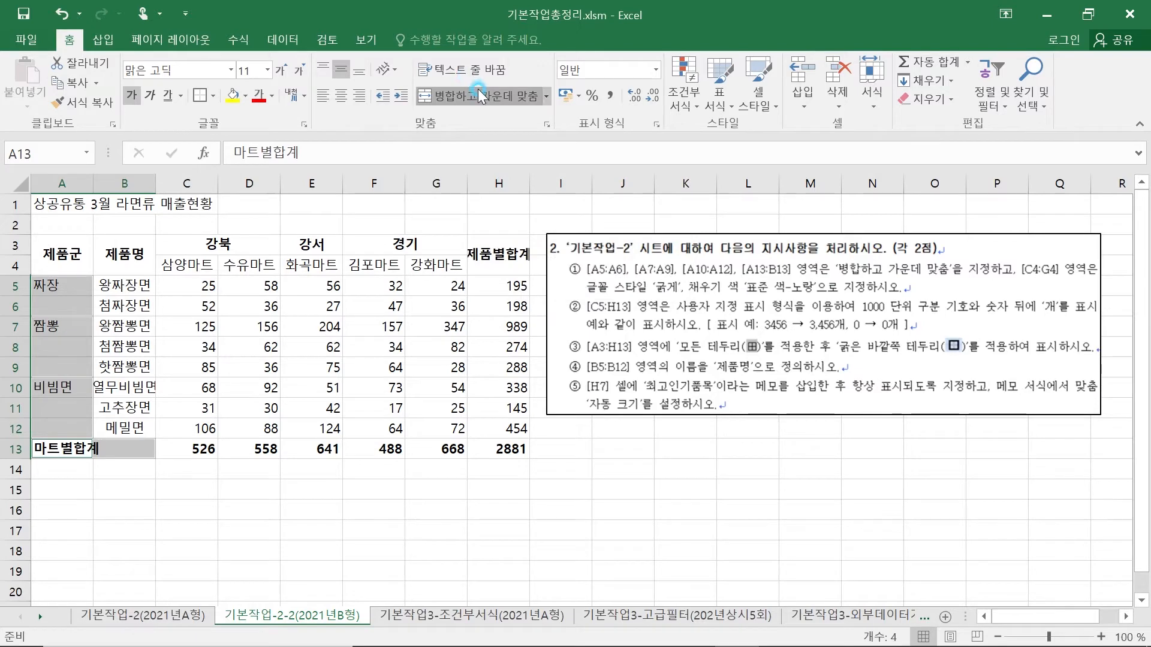
# - Check the merged cells of the 제품군 column, the 마트별합계 row and the 제품군 and 강북 headers by selecting them
pyautogui.click(104, 525)
pyautogui.click(64, 296)
pyautogui.click(60, 347)
pyautogui.click(59, 407)
pyautogui.click(103, 448)
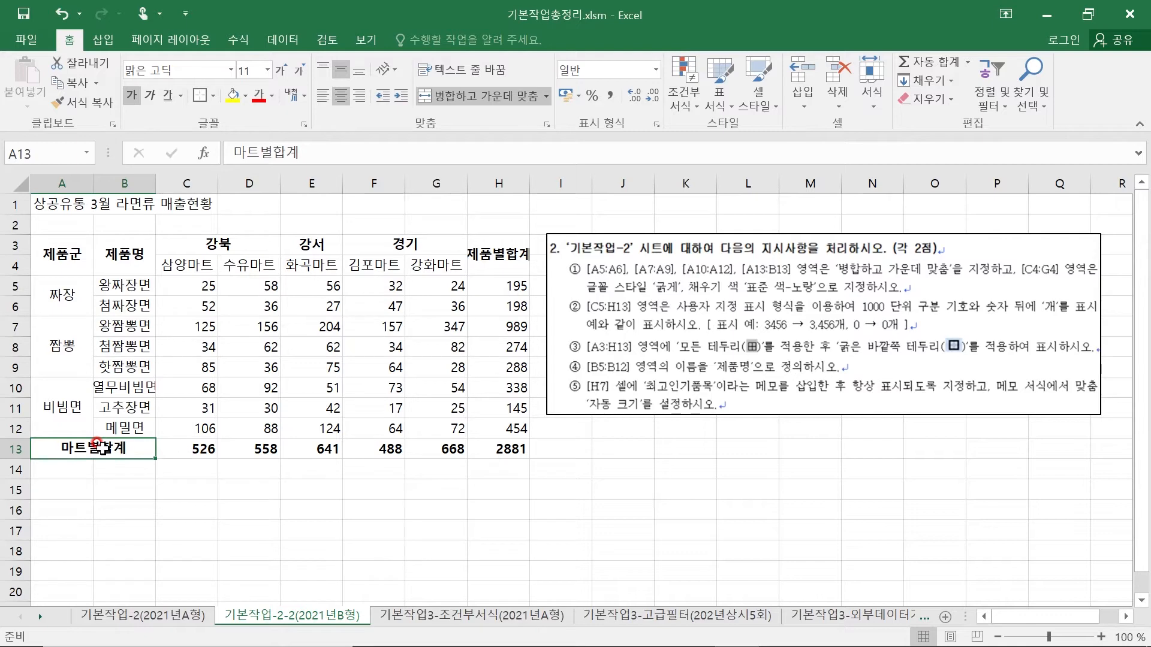
pyautogui.click(52, 251)
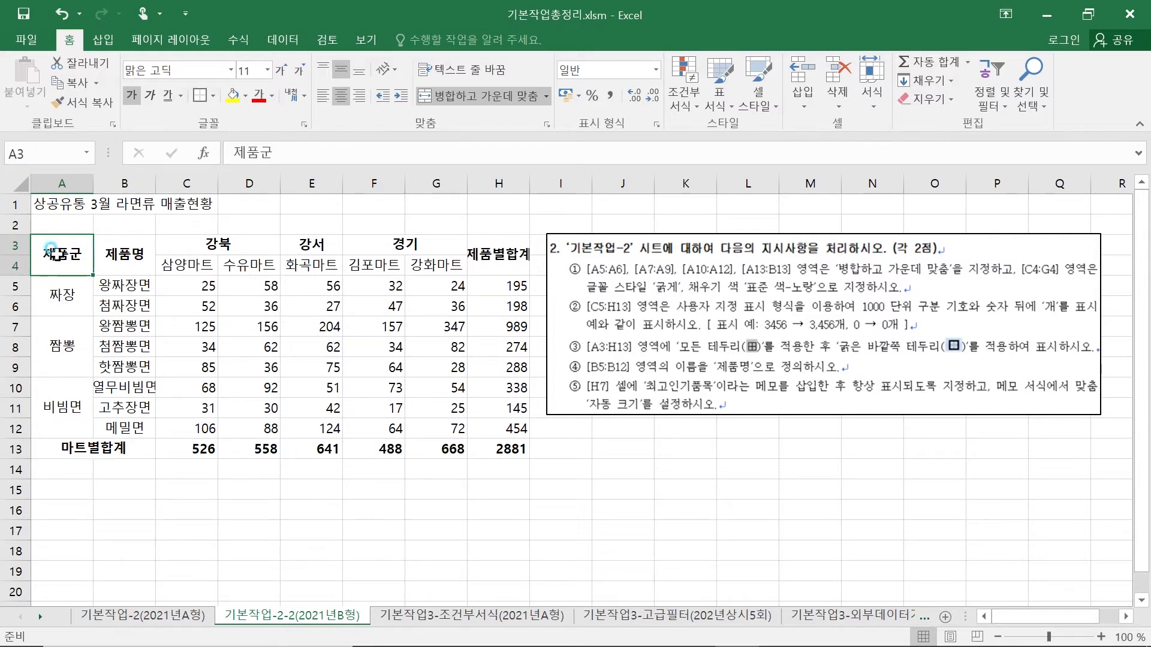
pyautogui.click(180, 243)
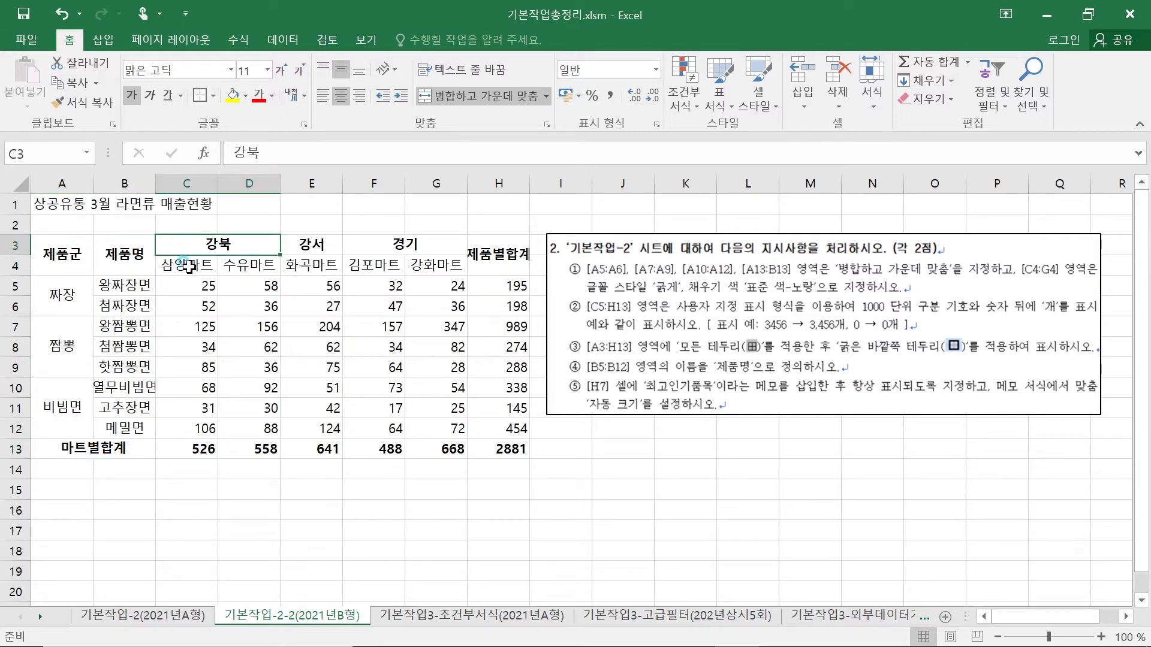
# - Make the store name cells C4:G4 bold and fill them with the standard colour 노랑
pyautogui.click(188, 266)
pyautogui.moveTo(188, 266); pyautogui.dragTo(432, 267)
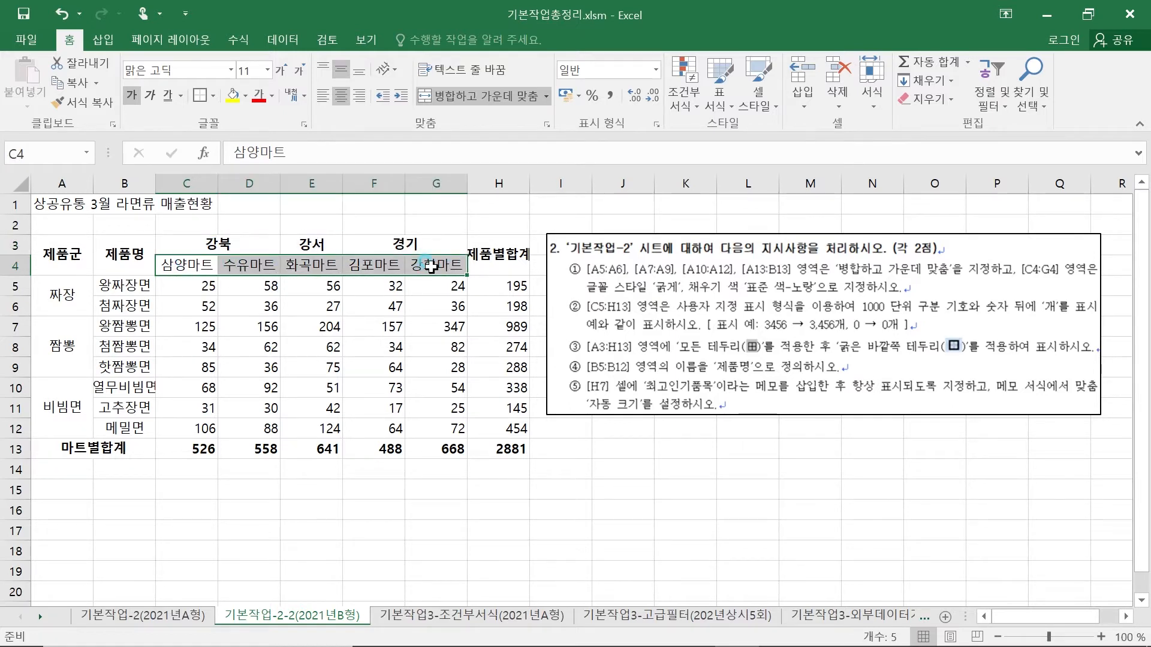
pyautogui.click(134, 95)
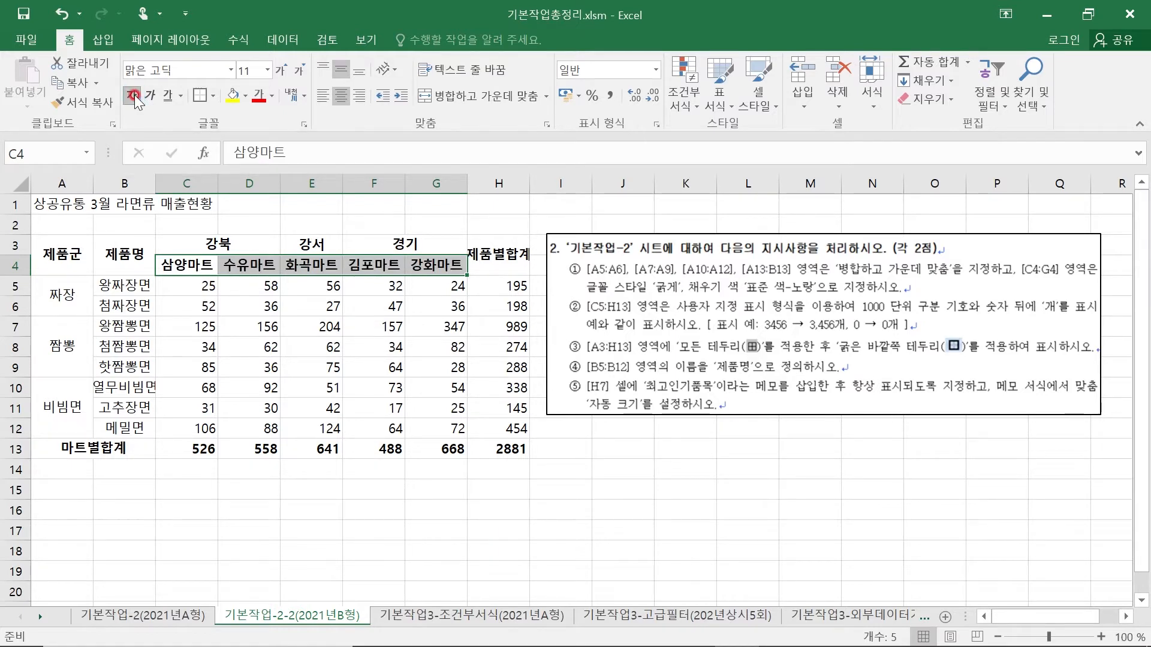
pyautogui.click(245, 96)
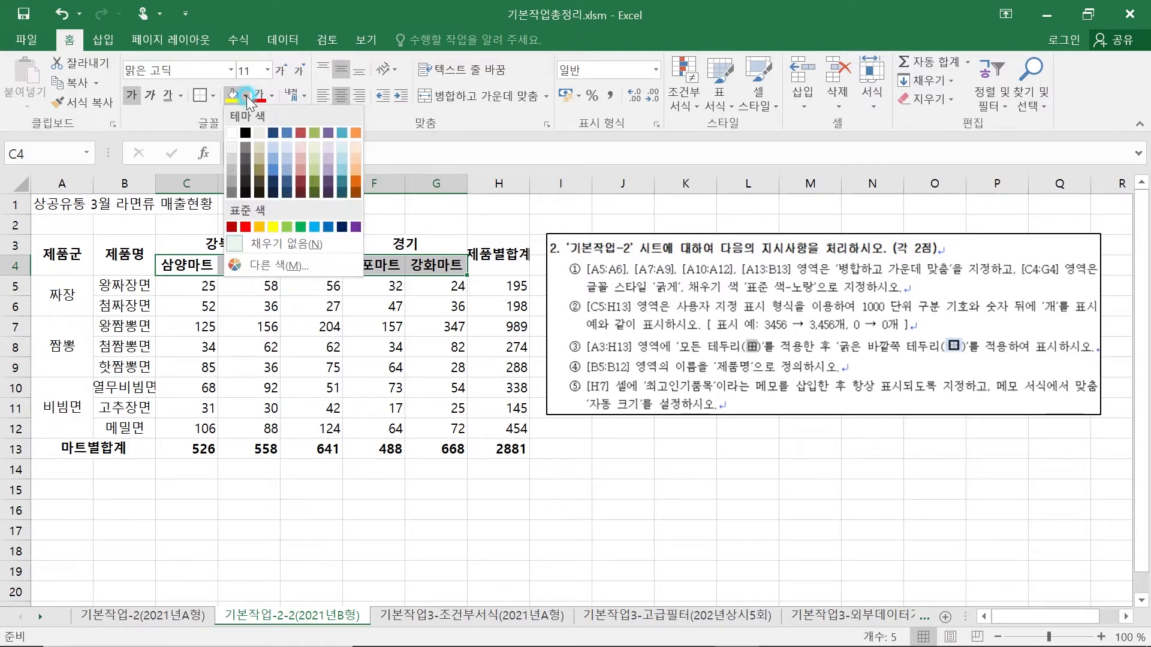
pyautogui.click(274, 225)
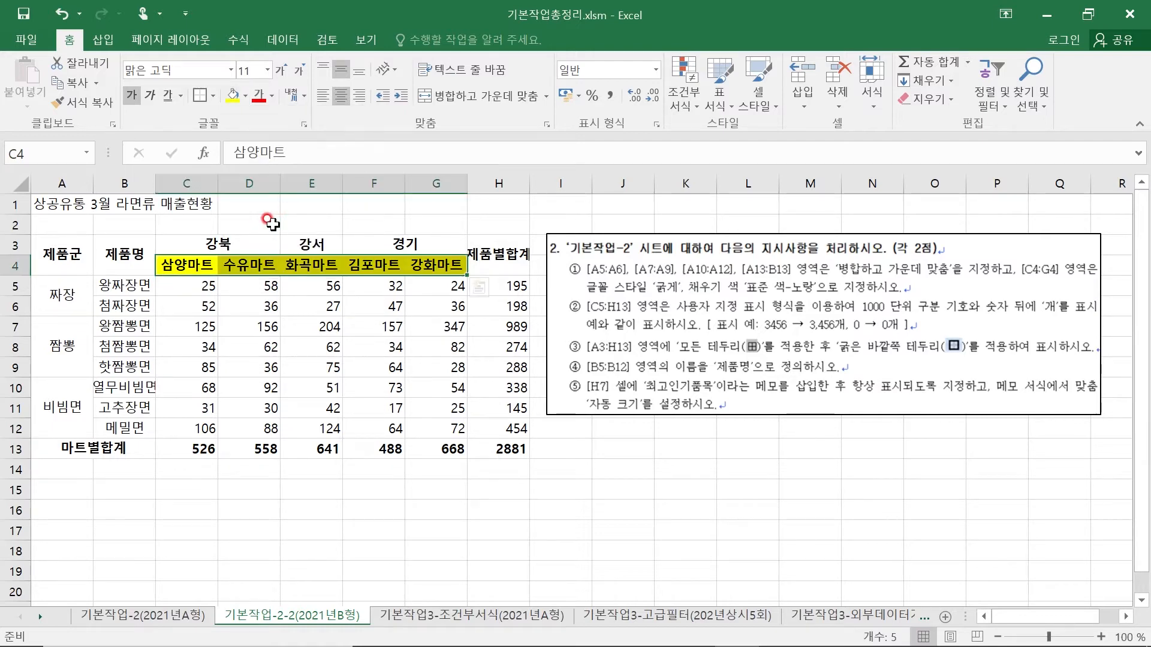
pyautogui.click(407, 514)
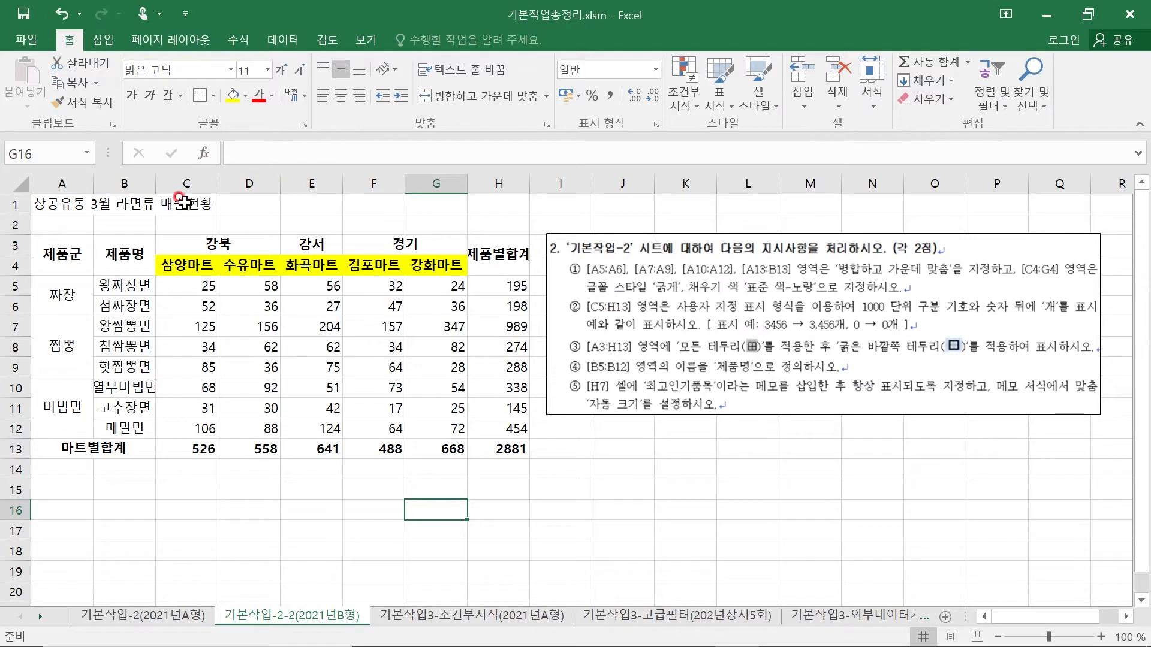
# - For the range C5:H13, choose the 사용자 지정 number format #,##0 as the base for the format code
pyautogui.click(178, 290)
pyautogui.moveTo(178, 290)
pyautogui.mouseDown()
pyautogui.moveTo(485, 306)
pyautogui.moveTo(480, 445)
pyautogui.mouseUp()
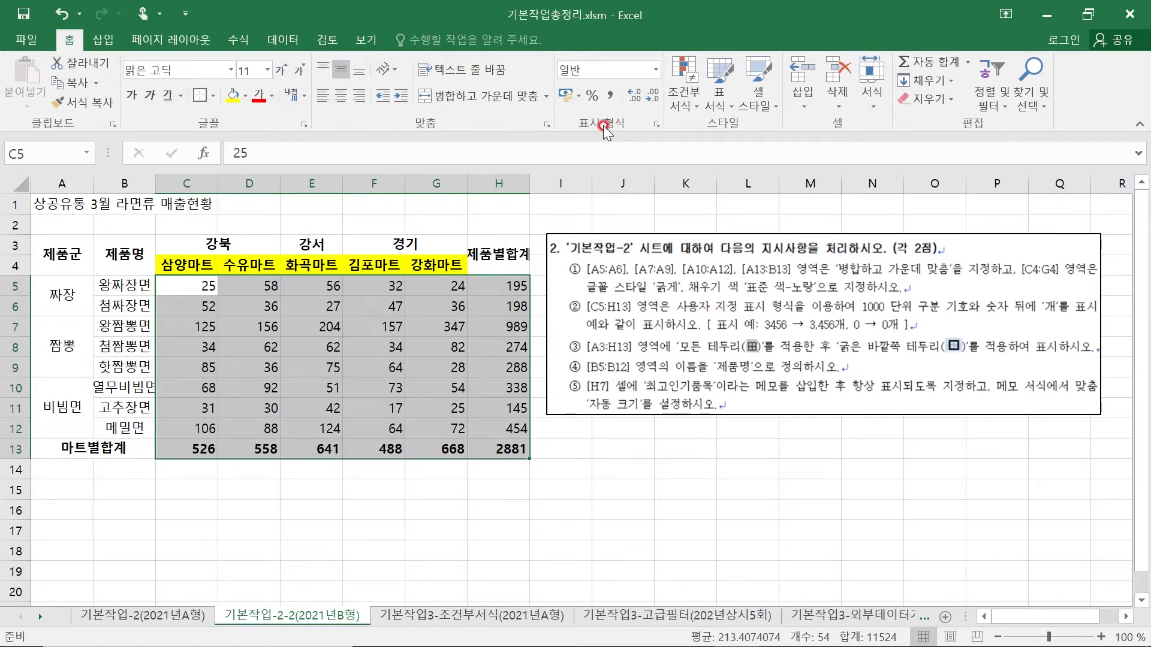
pyautogui.click(657, 123)
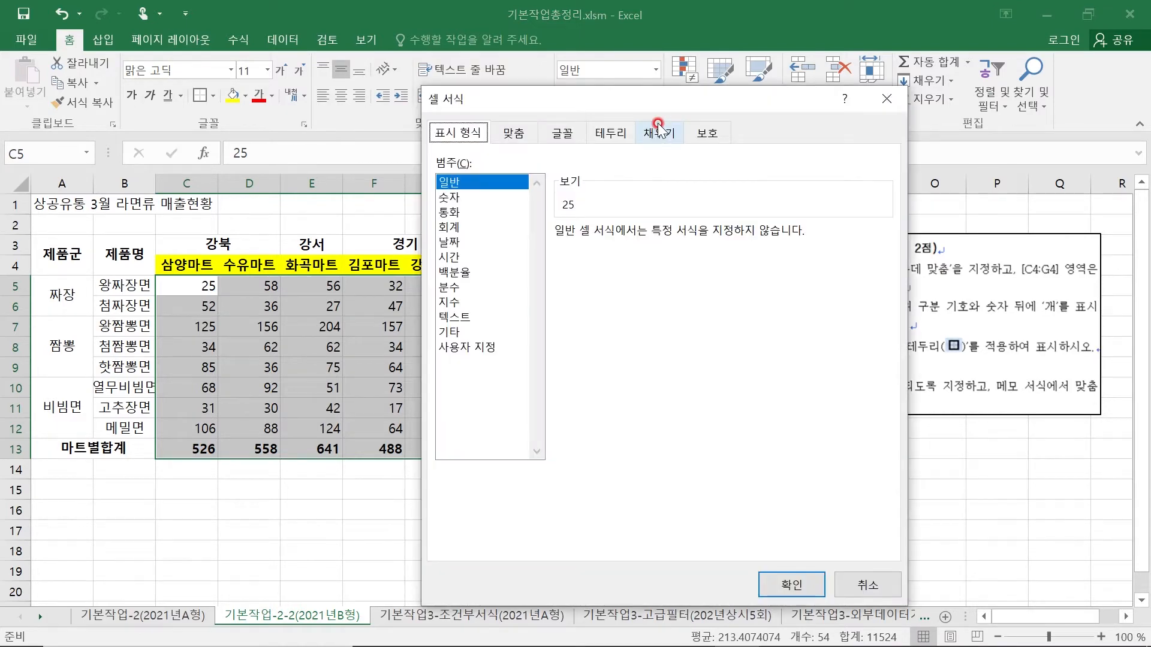
pyautogui.click(486, 347)
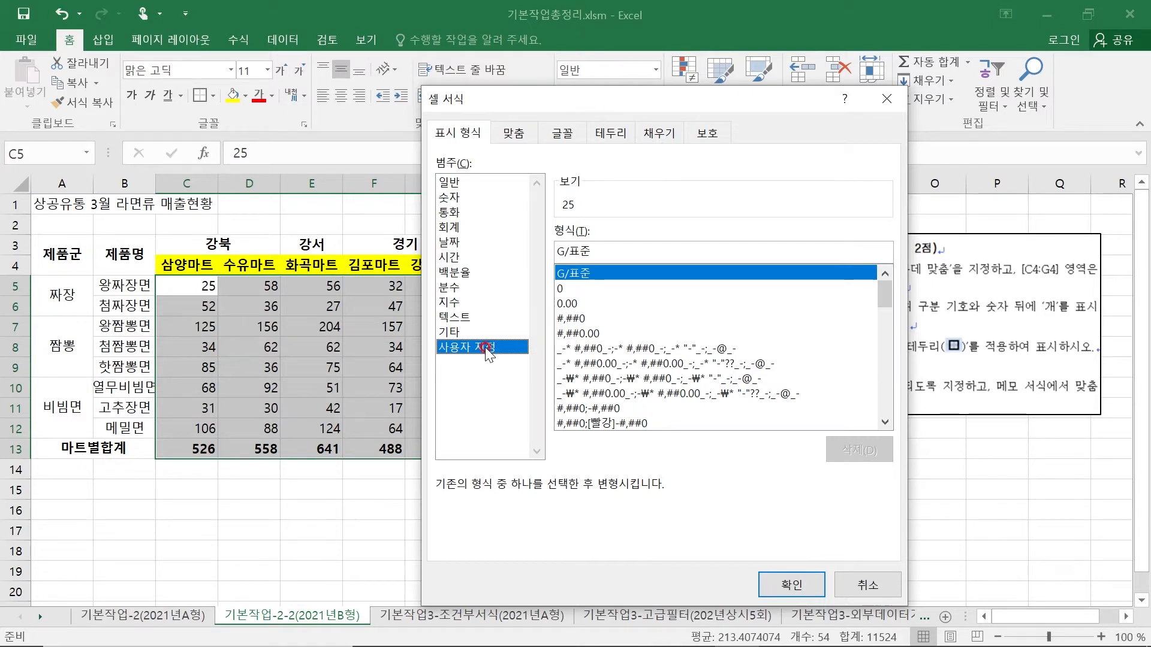
pyautogui.moveTo(887, 297)
pyautogui.mouseDown()
pyautogui.moveTo(884, 389)
pyautogui.moveTo(902, 283)
pyautogui.mouseUp()
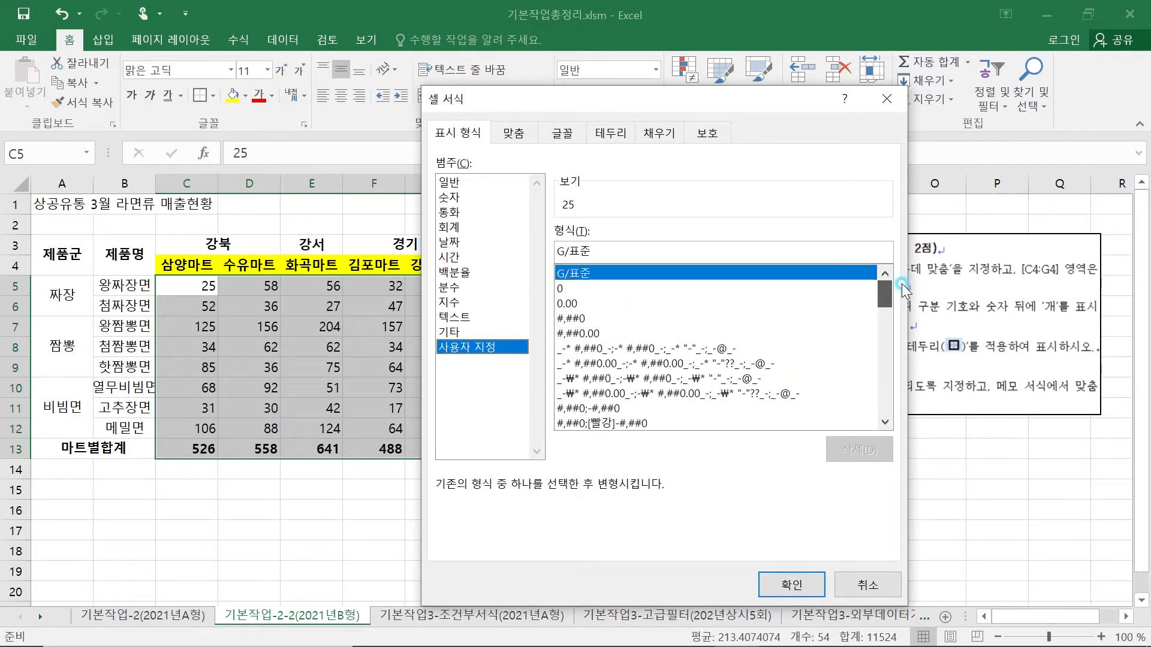
pyautogui.click(571, 319)
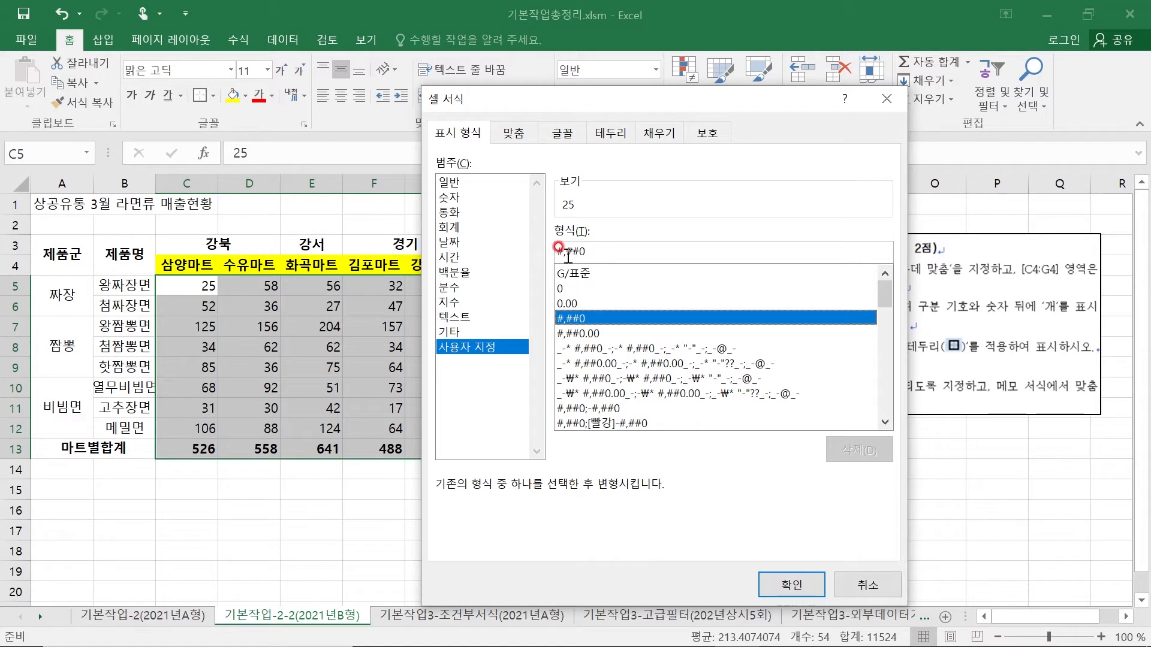
pyautogui.click(588, 251)
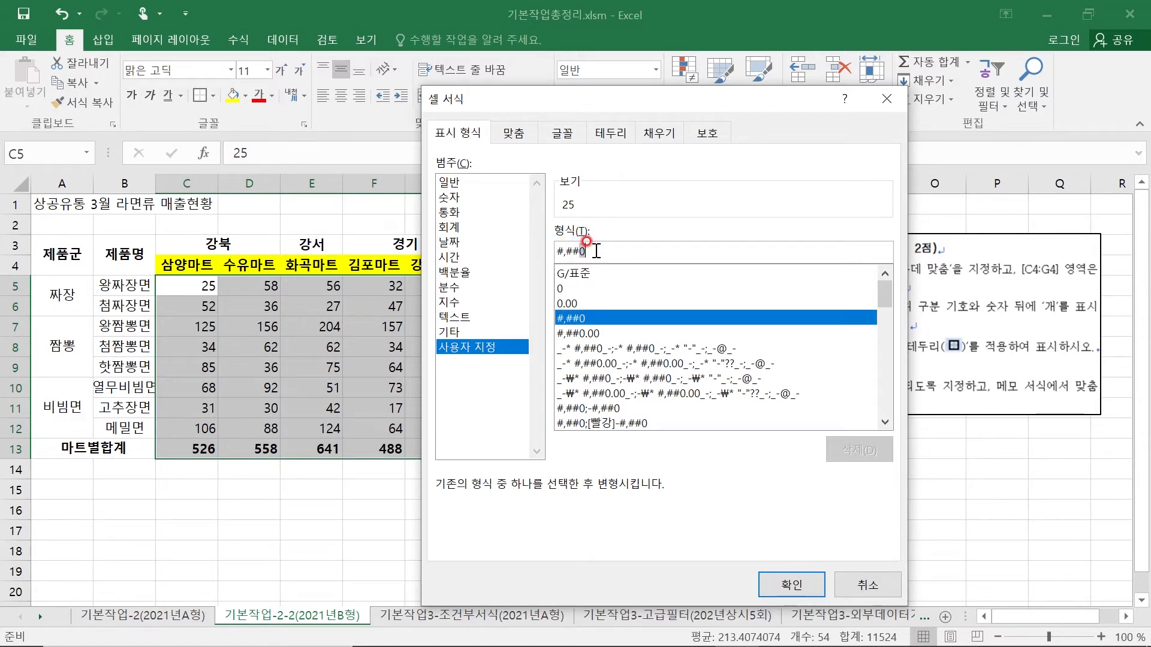
# - Try #,### as the format code by replacing its final 0 with #, and restore it to #,##0
pyautogui.press('BackSpace')
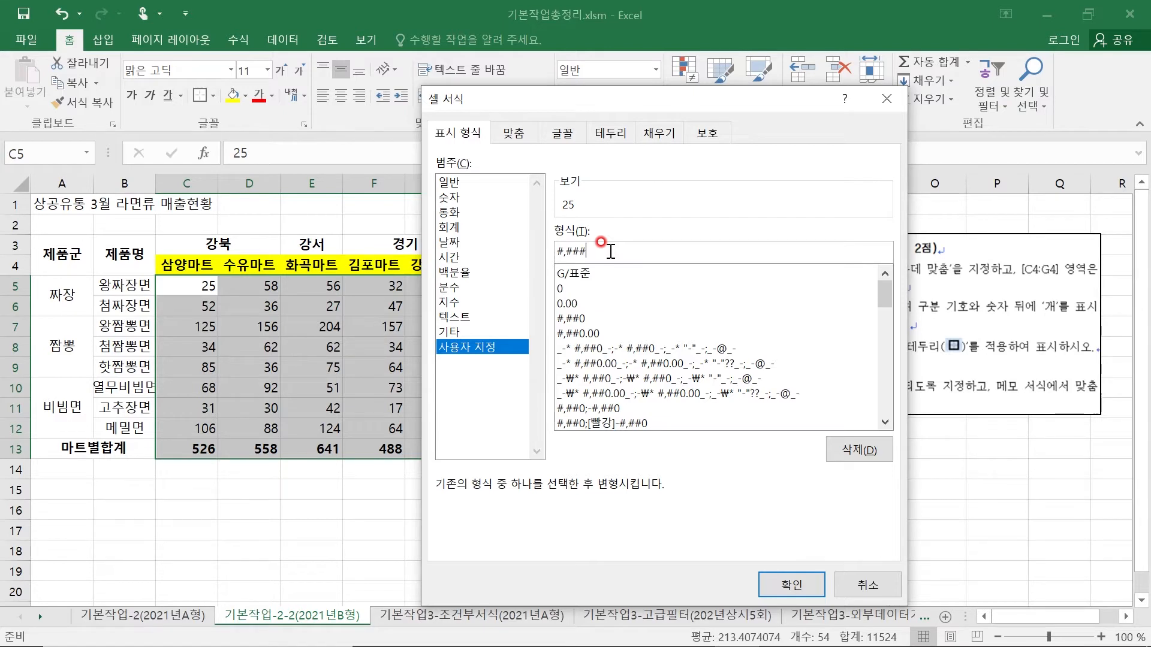
pyautogui.press('BackSpace')
pyautogui.write('0')
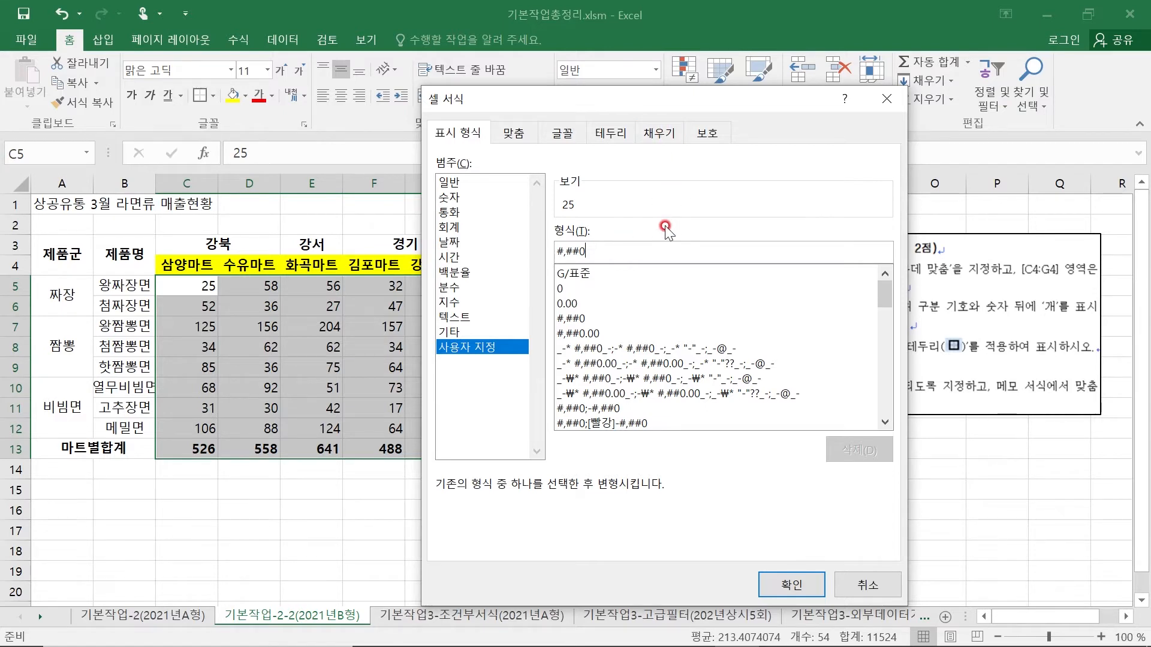
# - Extend the format code to #,##0"개" and apply it to the range C5:H13
pyautogui.write('"')
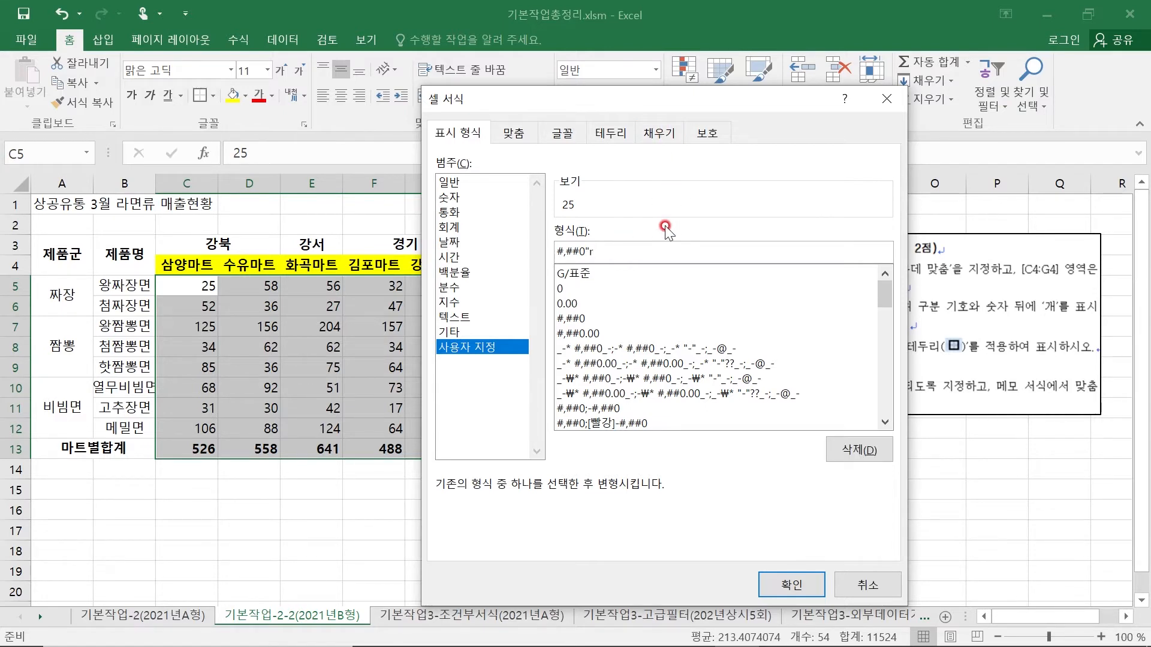
pyautogui.write('개')
pyautogui.click(792, 584)
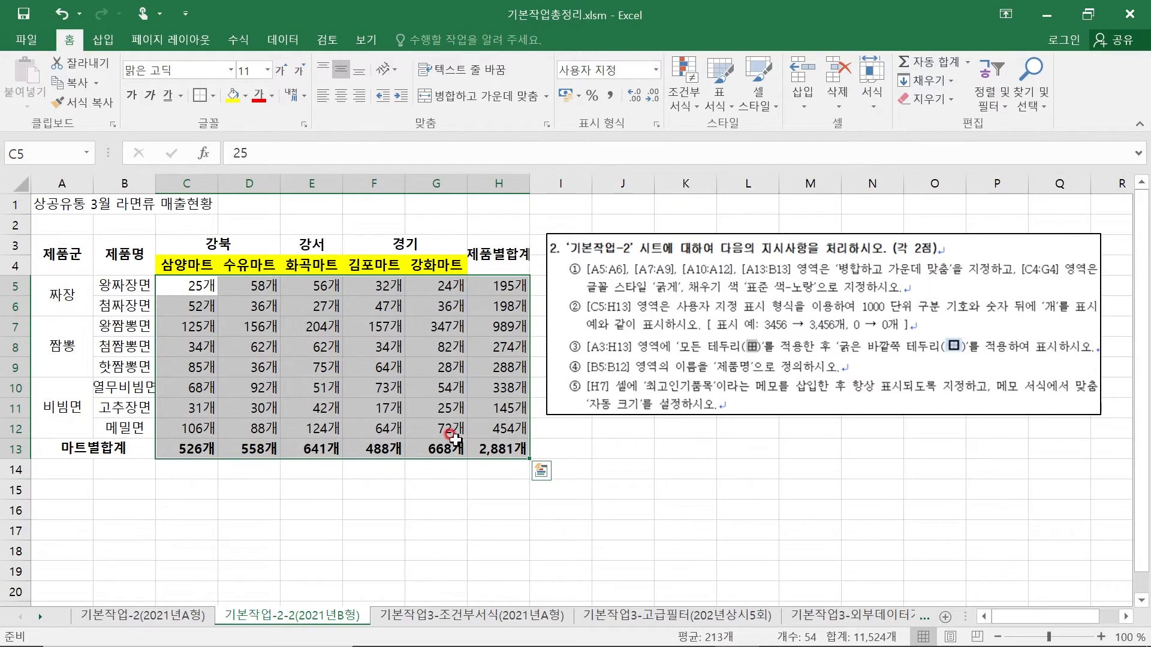
# - Apply 모든 테두리 and then 굵은 바깥쪽 테두리 to the table A3:H13
pyautogui.moveTo(49, 243); pyautogui.dragTo(503, 451)
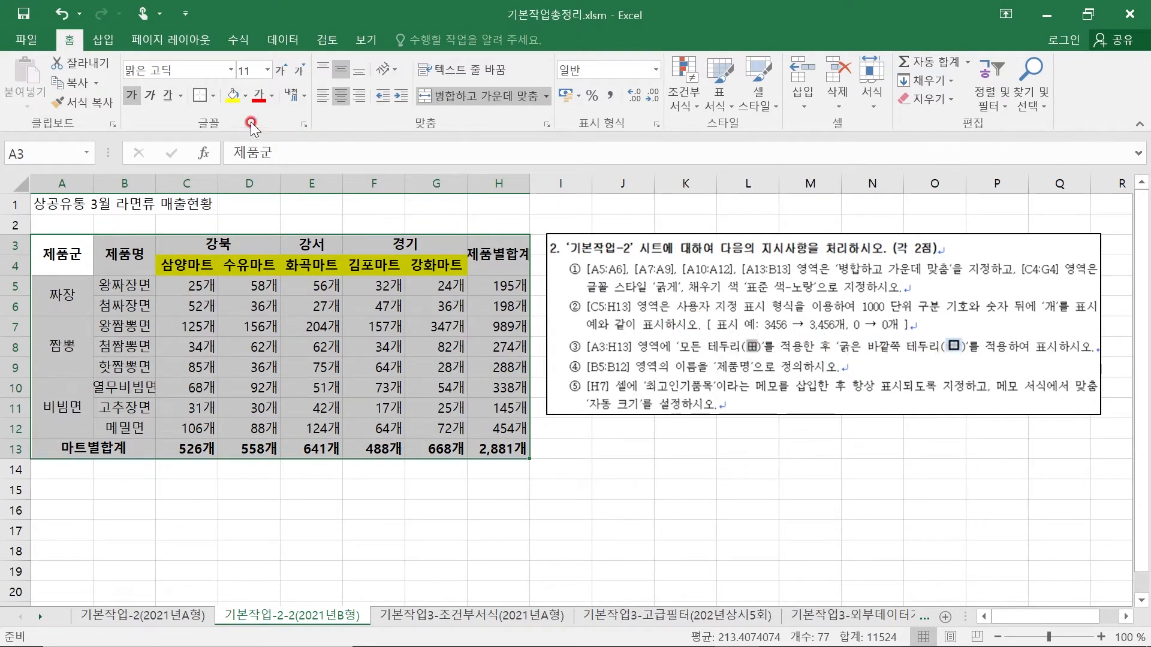
pyautogui.click(214, 95)
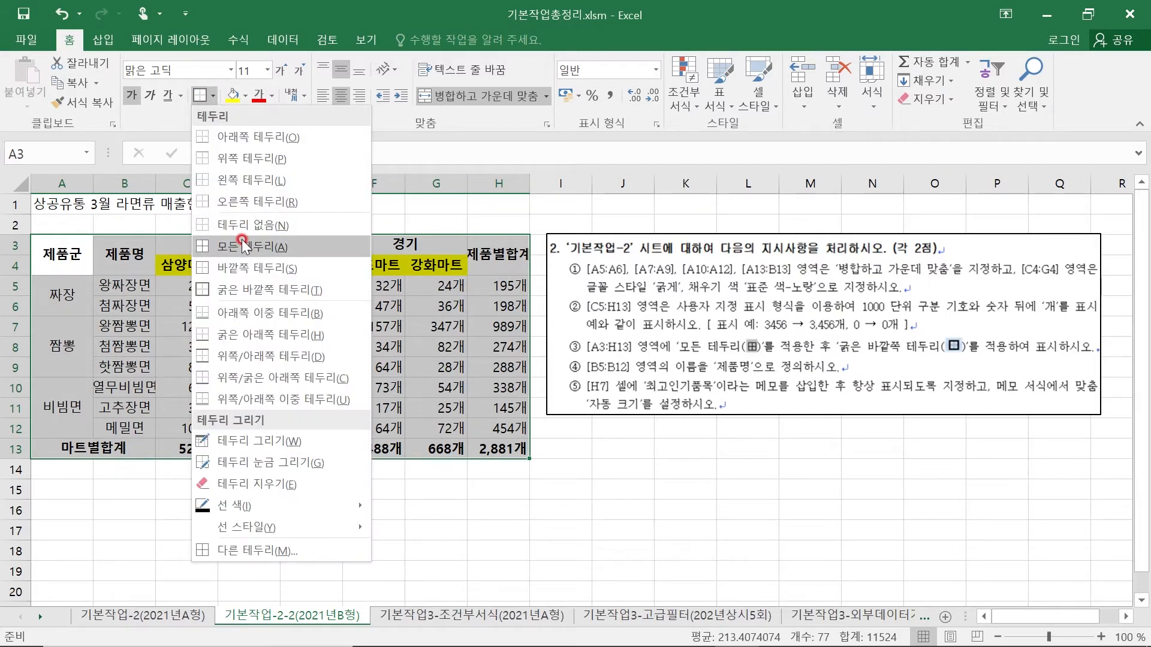
pyautogui.click(241, 246)
pyautogui.click(215, 96)
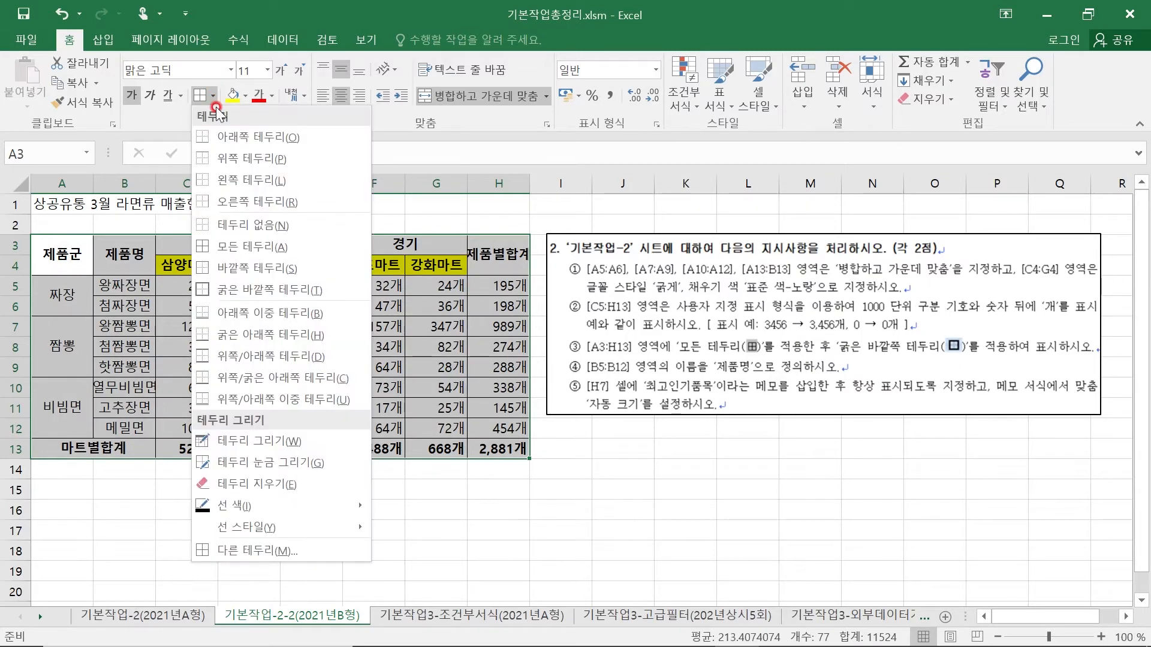
pyautogui.click(259, 289)
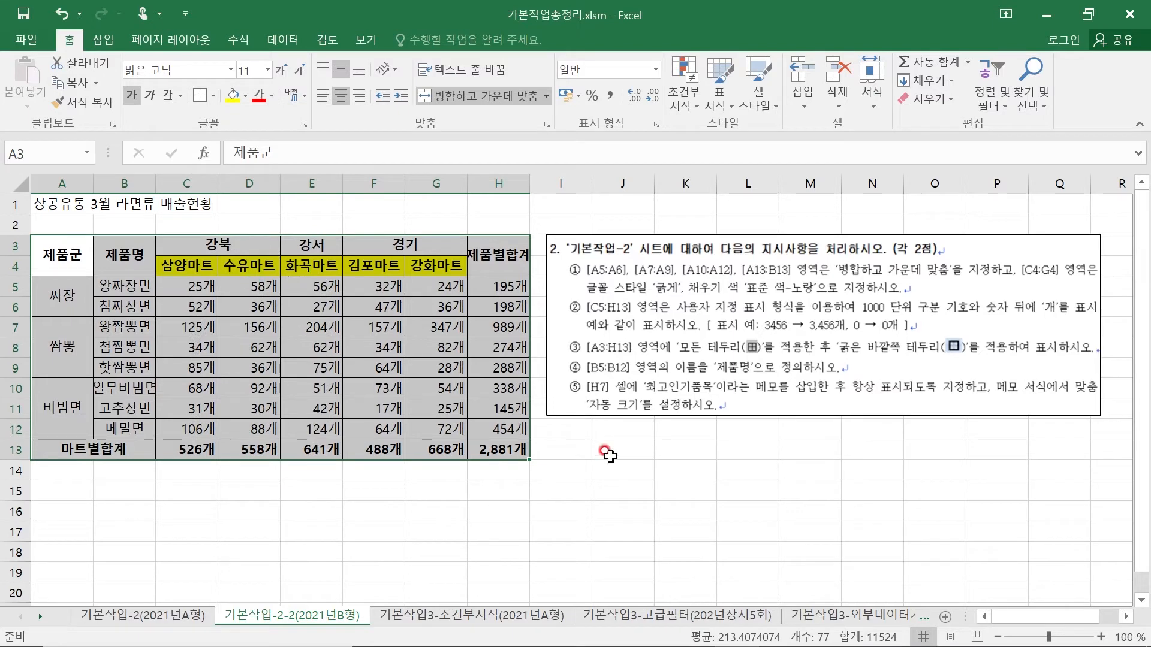
pyautogui.click(605, 486)
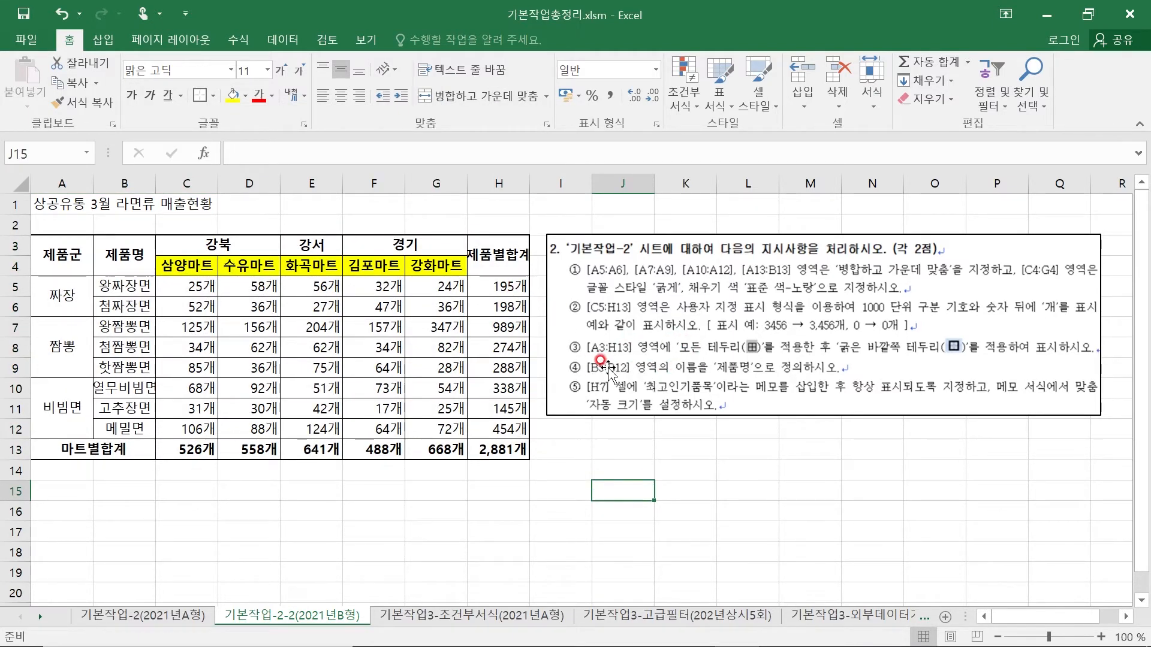
# - Define the name 제품명 for the range B5:B12
pyautogui.click(120, 289)
pyautogui.moveTo(120, 288); pyautogui.dragTo(138, 429)
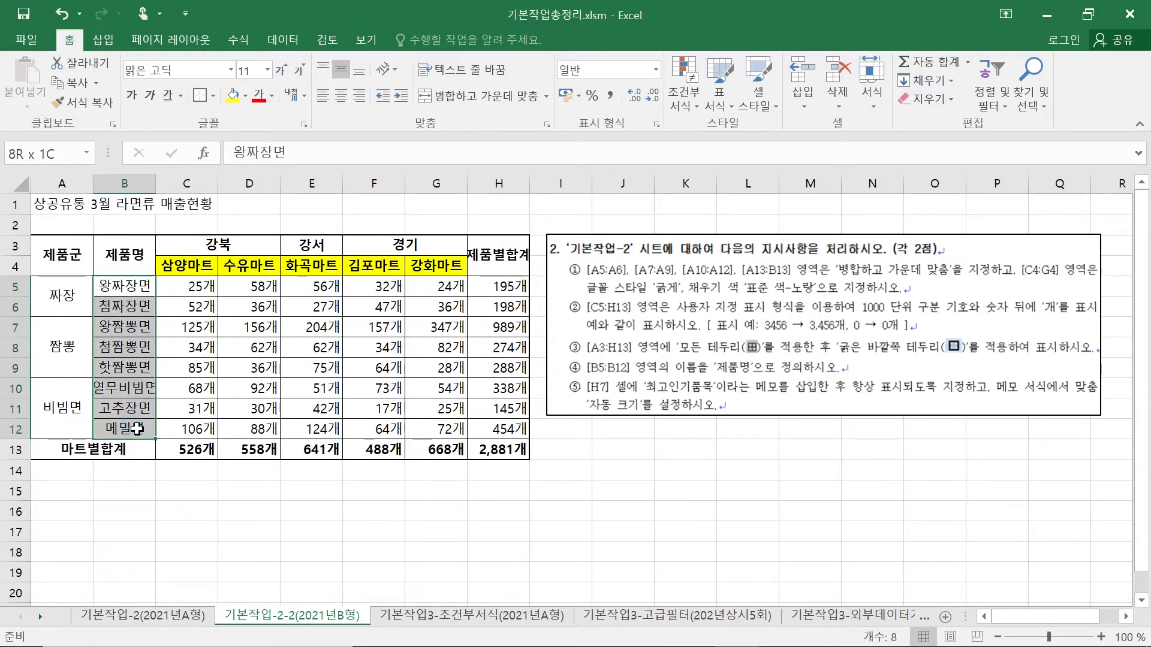
pyautogui.moveTo(137, 429); pyautogui.dragTo(137, 428)
pyautogui.click(30, 155)
pyautogui.write('ㅈㅔ품명')
pyautogui.press('Return')
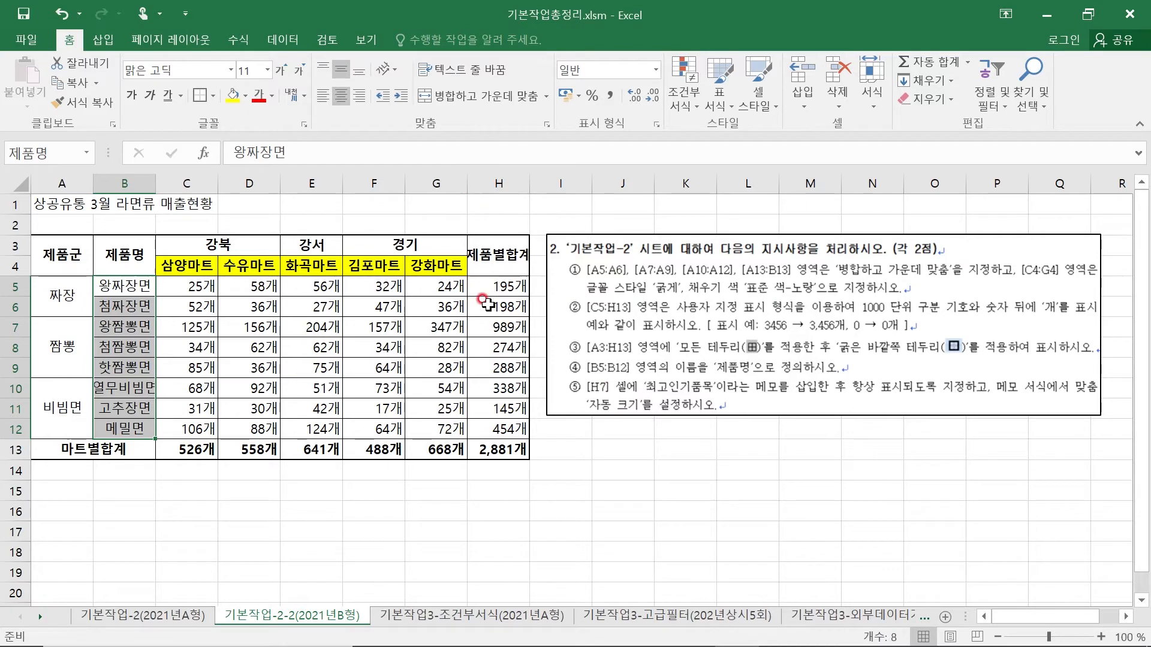
# - Insert a memo in cell H7 and replace its default author name with the text 최고인기품목
pyautogui.click(496, 327)
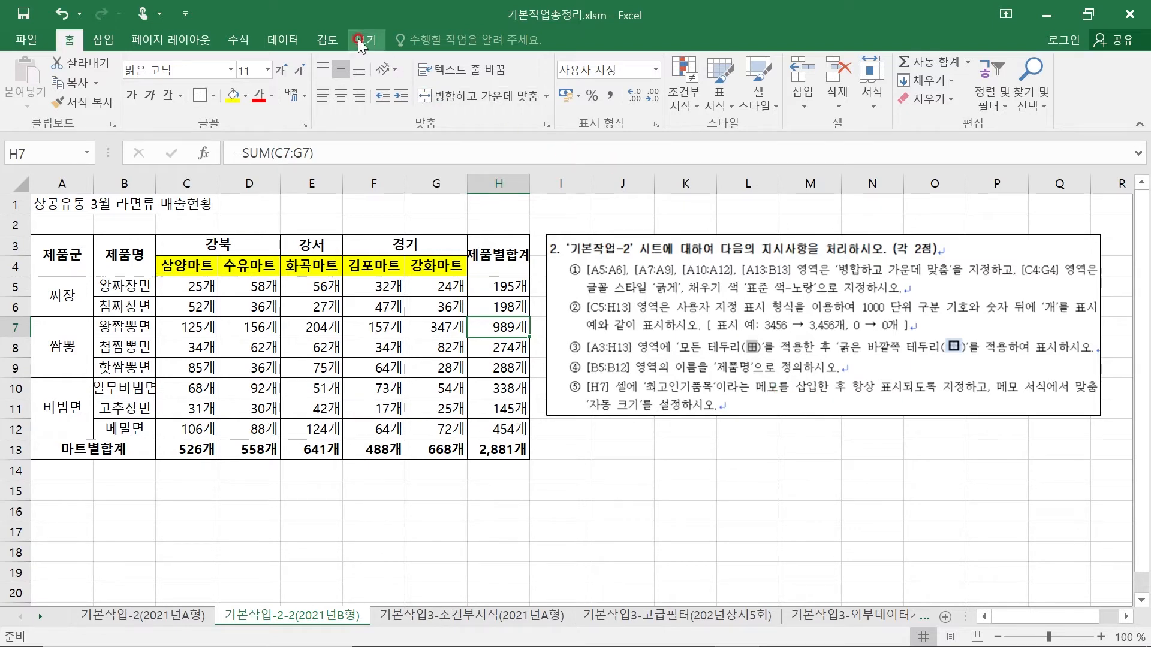
pyautogui.click(329, 41)
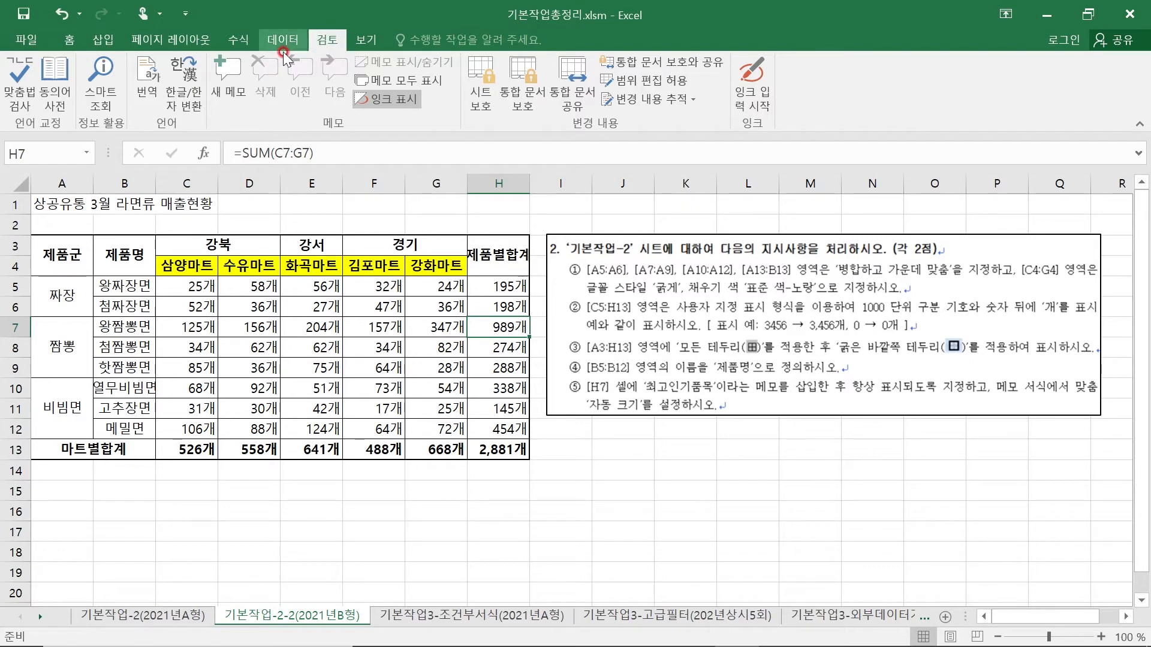
pyautogui.click(226, 66)
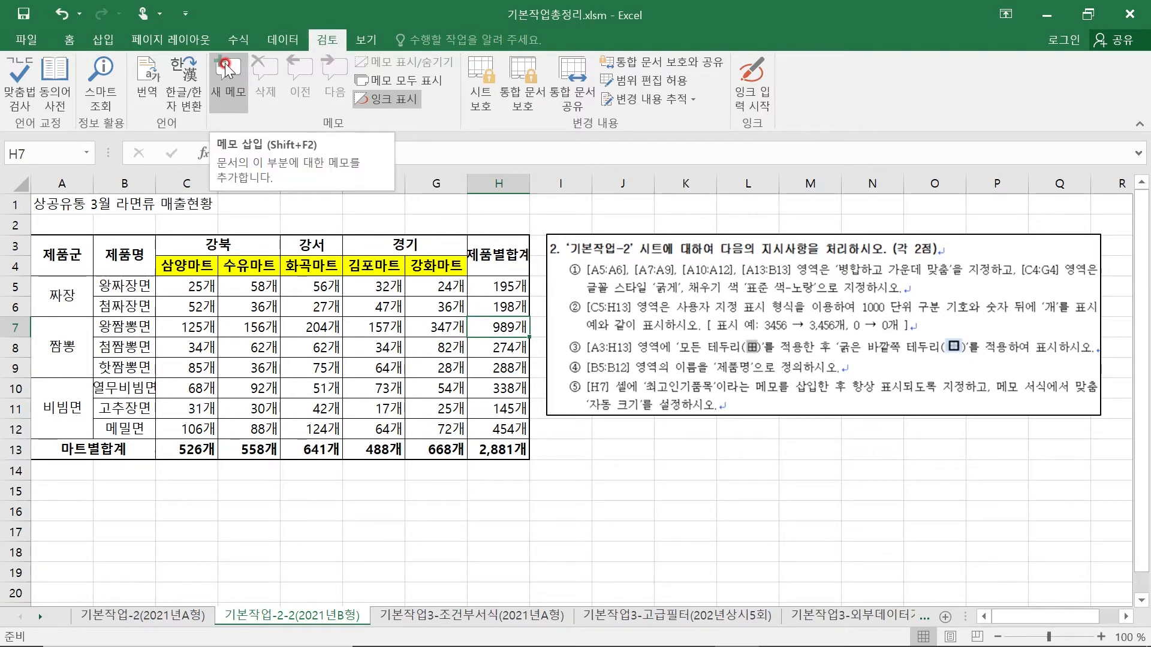
pyautogui.click(224, 71)
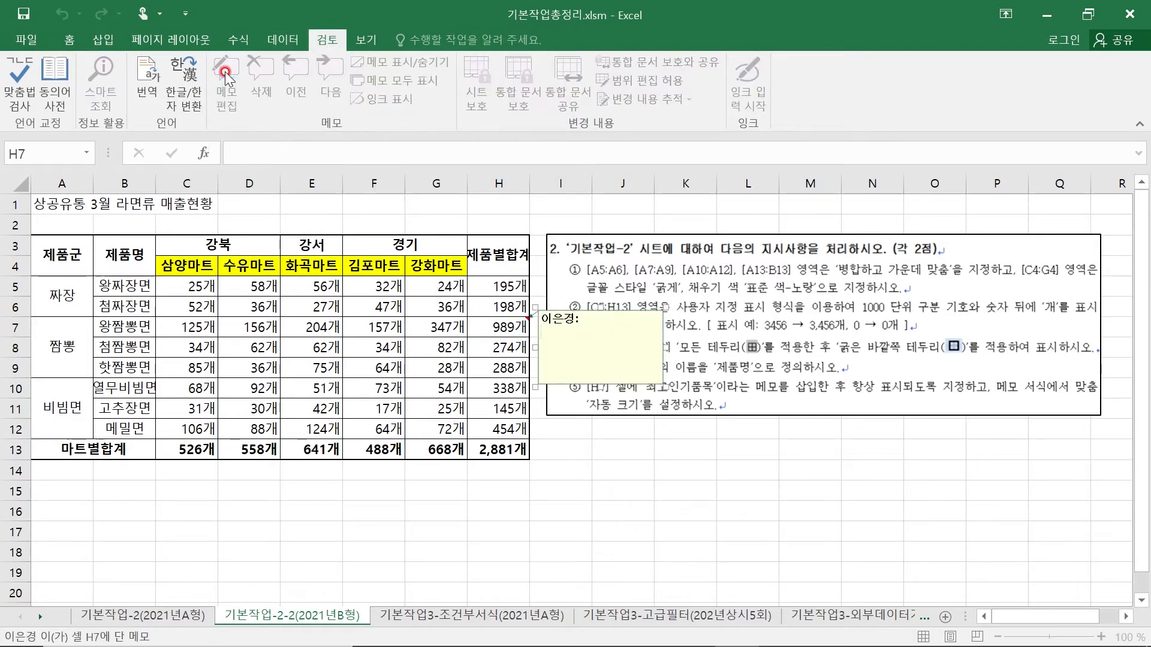
pyautogui.click(525, 314)
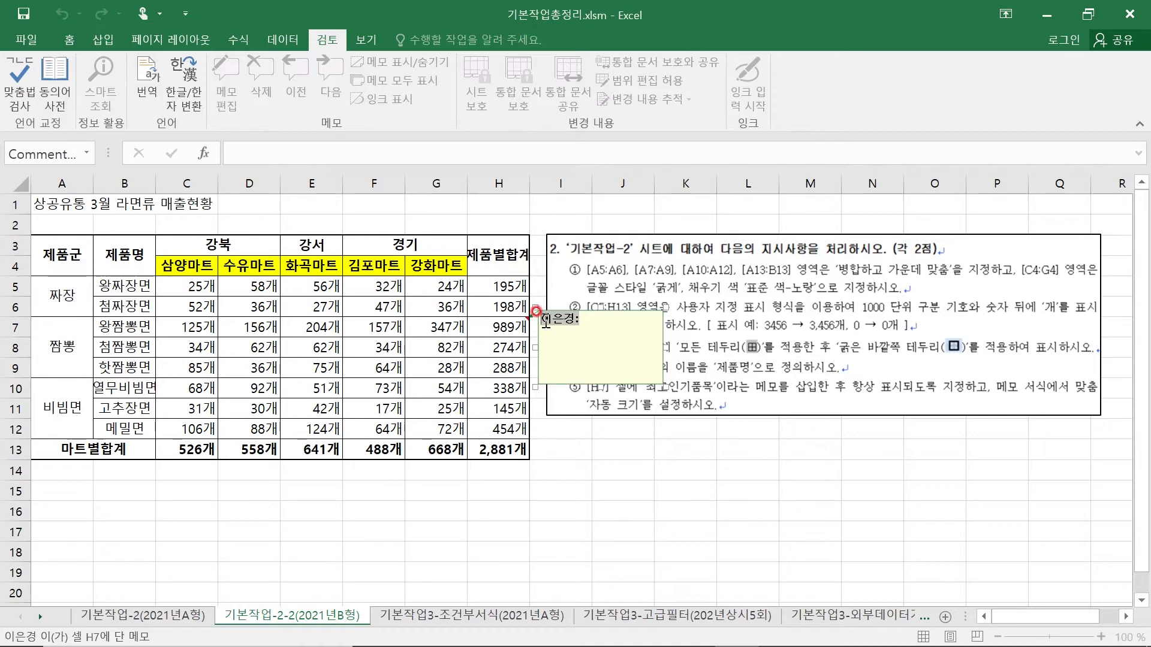
pyautogui.write('최고')
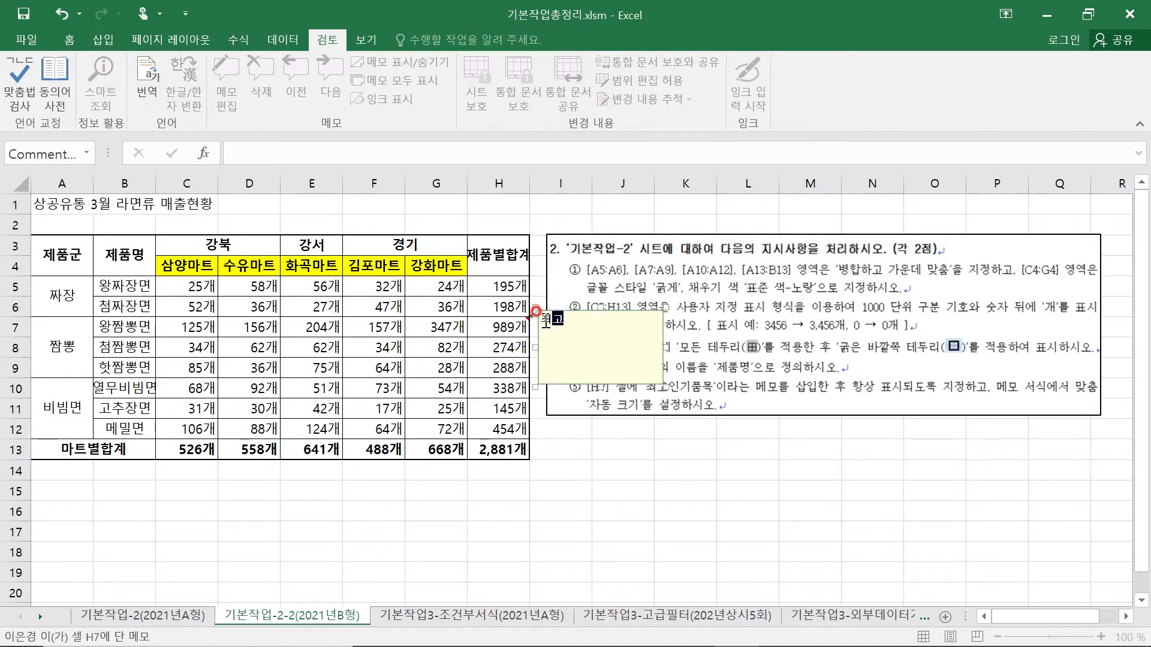
pyautogui.write('인기푸ㅁ모')
# - Turn on 자동 크기 in the memo format of cell H7 and set the memo to stay displayed
pyautogui.click(635, 310)
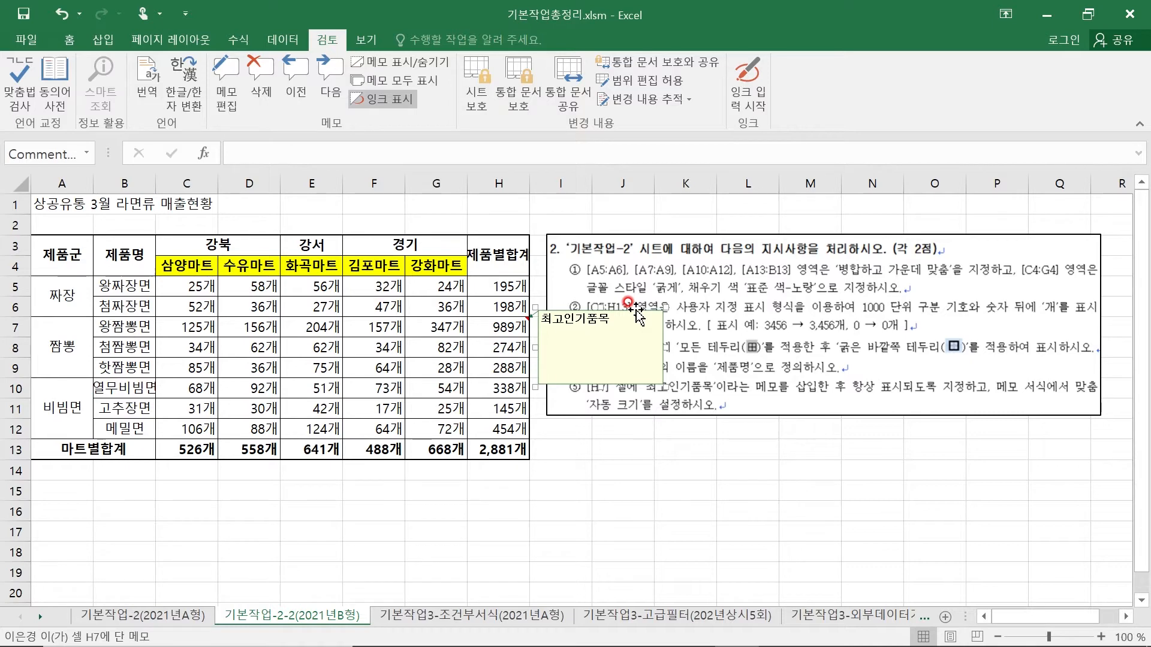
pyautogui.click(582, 334)
pyautogui.click(624, 317)
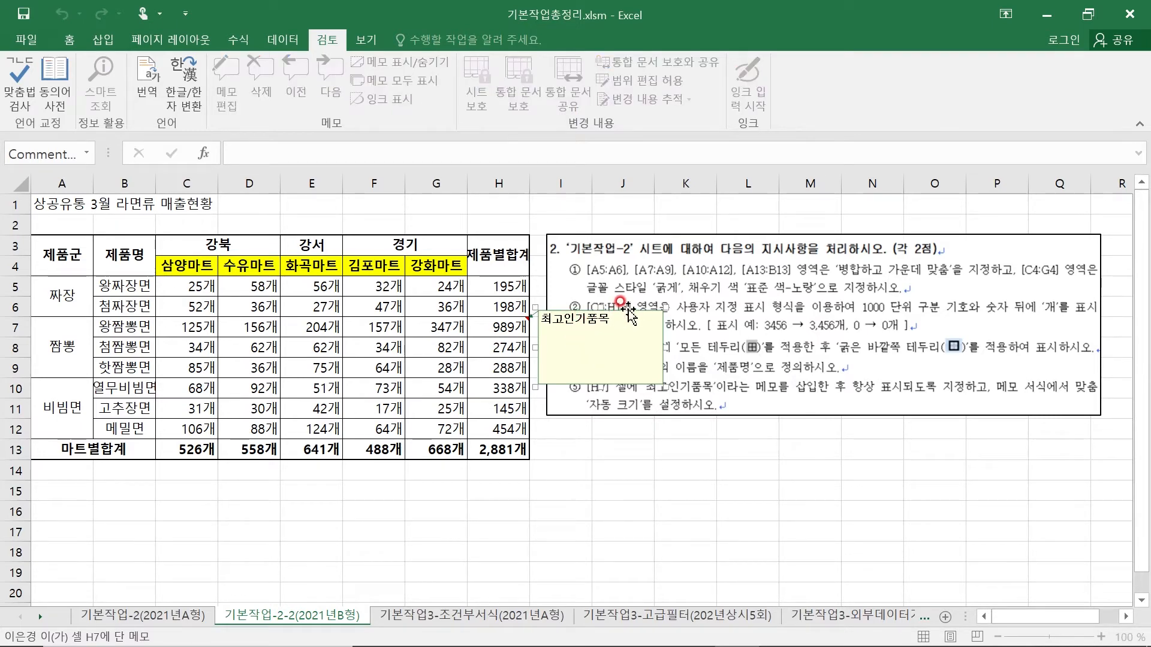
pyautogui.click(628, 311)
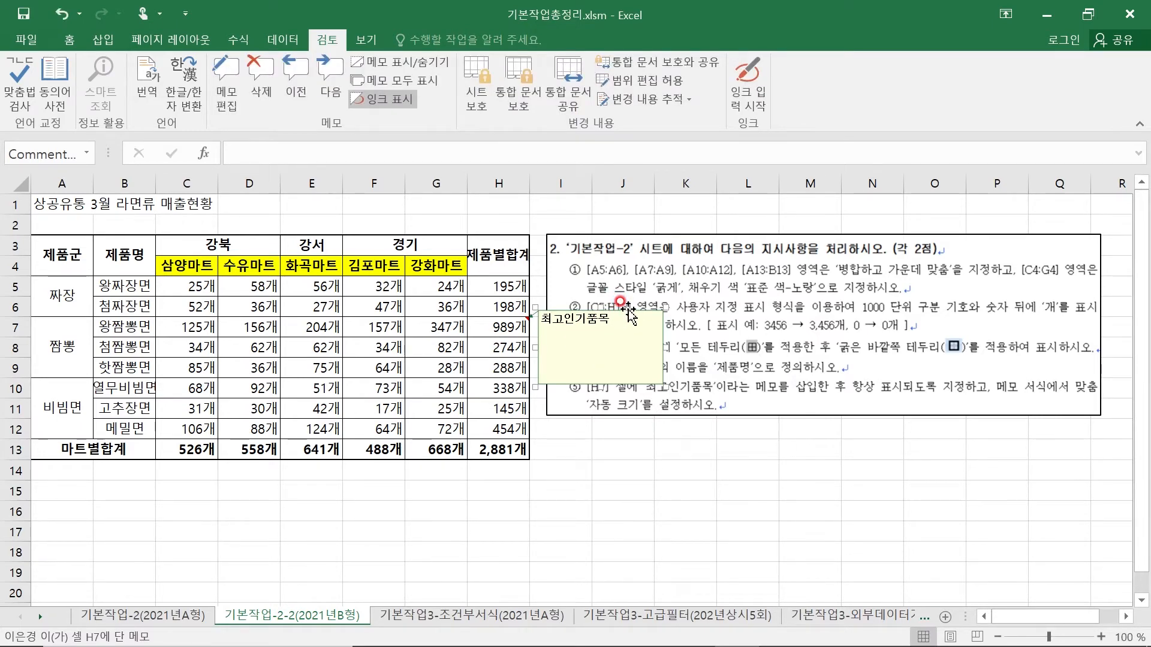
pyautogui.rightClick(628, 310)
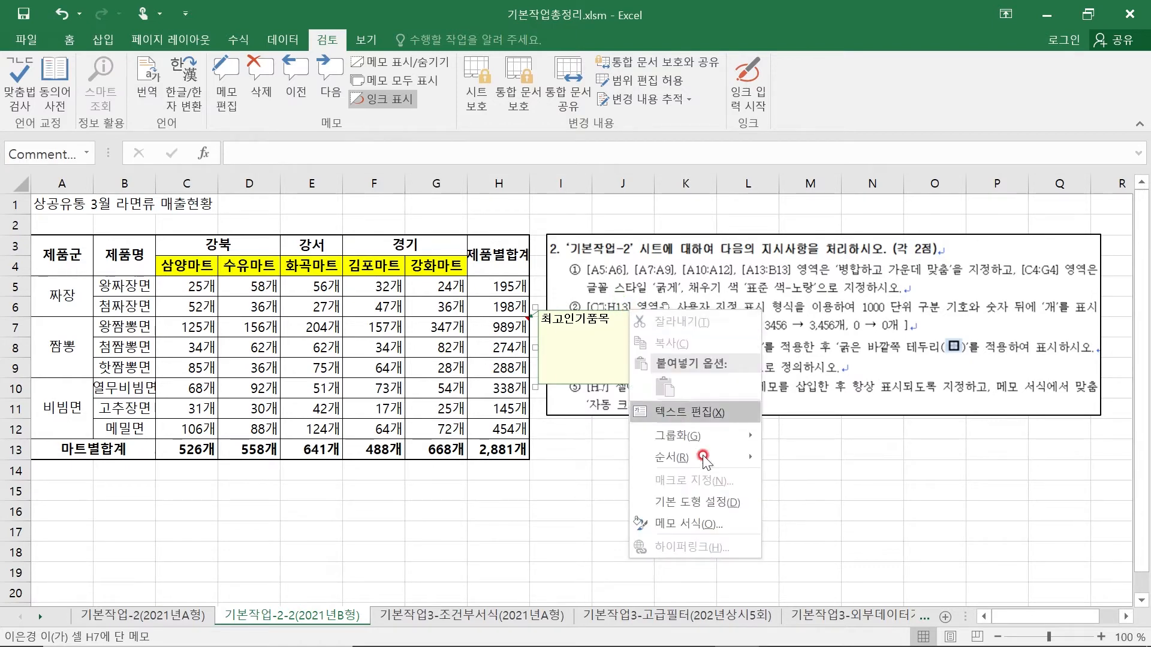
pyautogui.click(700, 523)
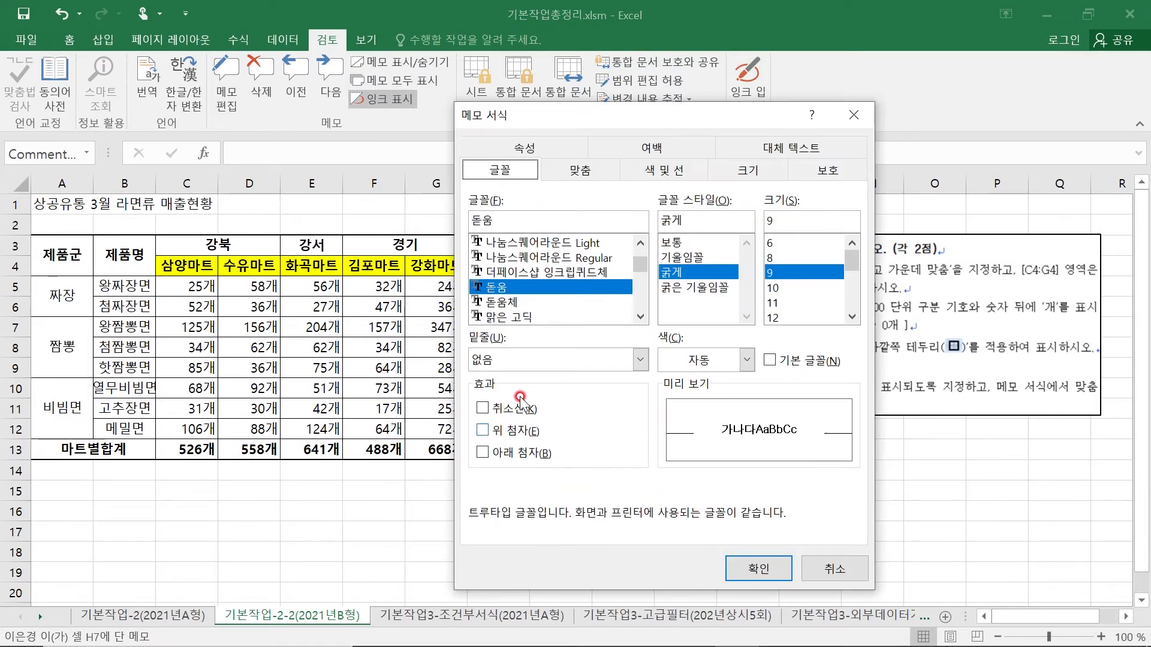
pyautogui.click(580, 172)
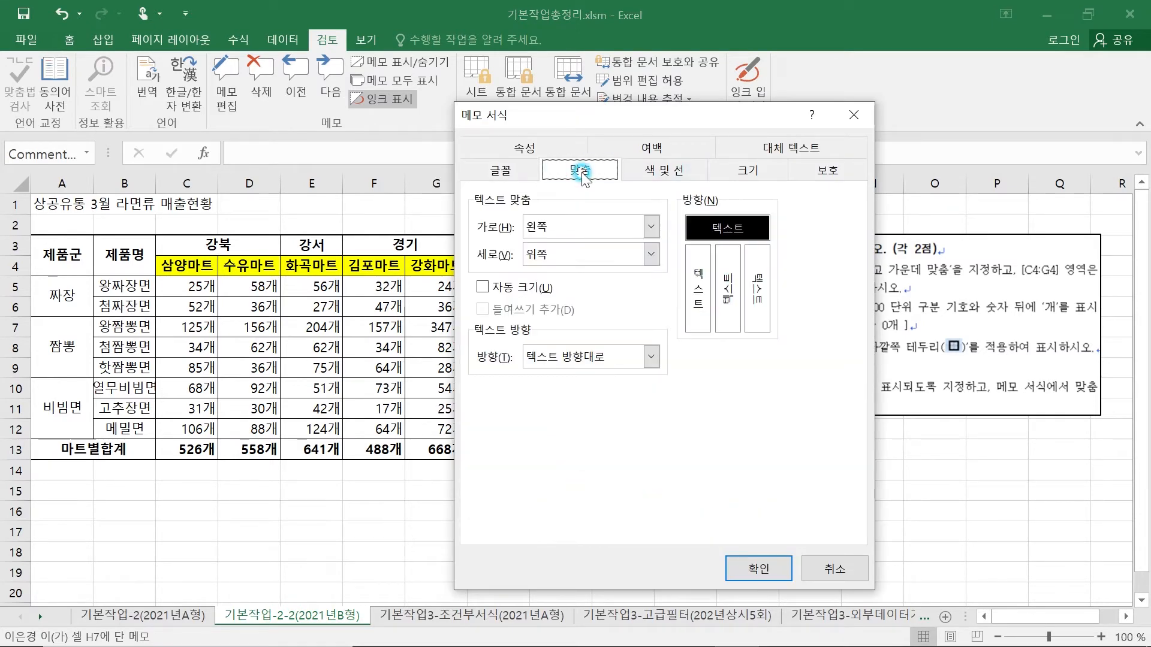
pyautogui.click(483, 287)
pyautogui.moveTo(609, 115); pyautogui.dragTo(234, 155)
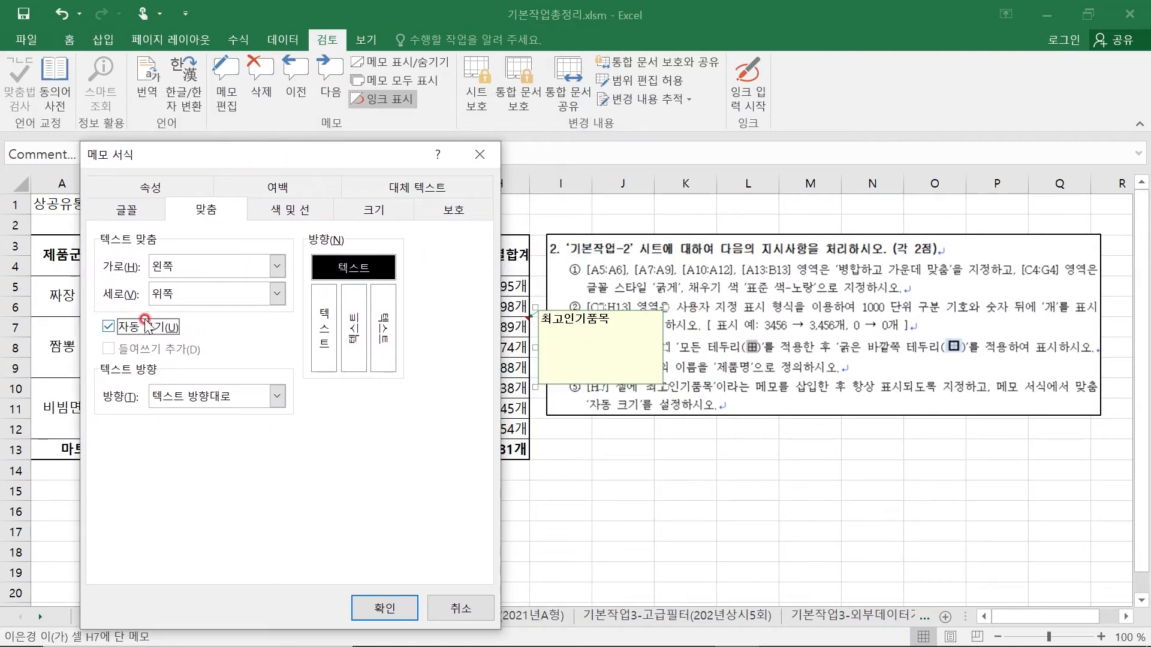
pyautogui.click(384, 608)
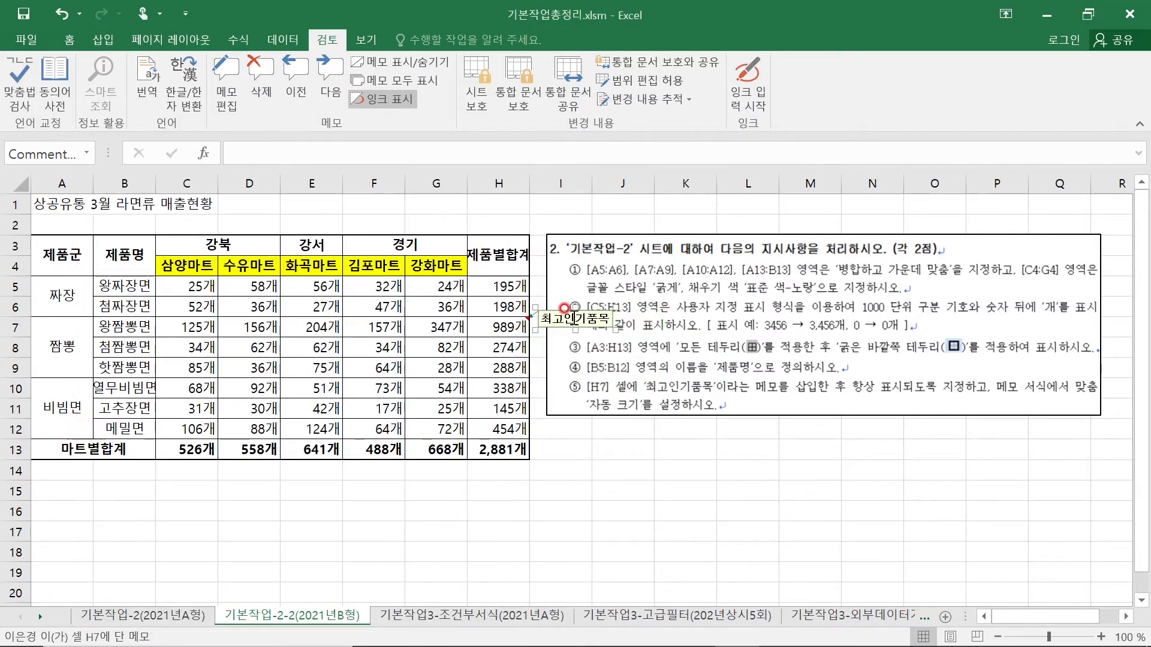
pyautogui.click(379, 66)
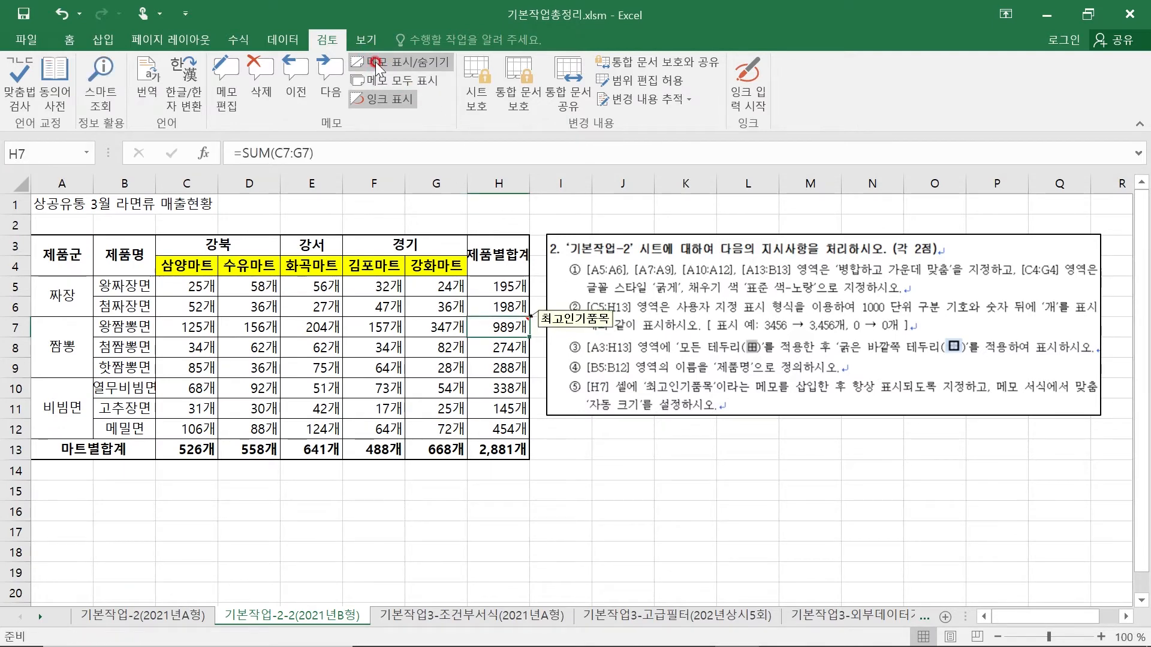
# - Move the instruction picture away from the memo and back beside the table
pyautogui.click(663, 510)
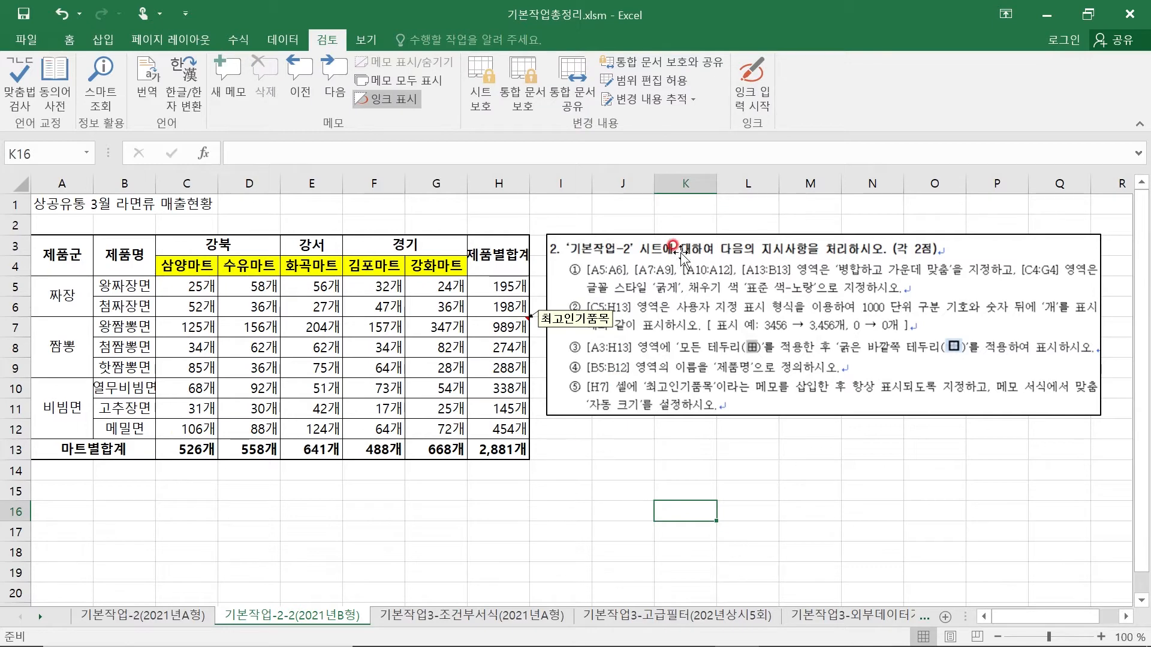
pyautogui.moveTo(674, 243); pyautogui.dragTo(966, 509)
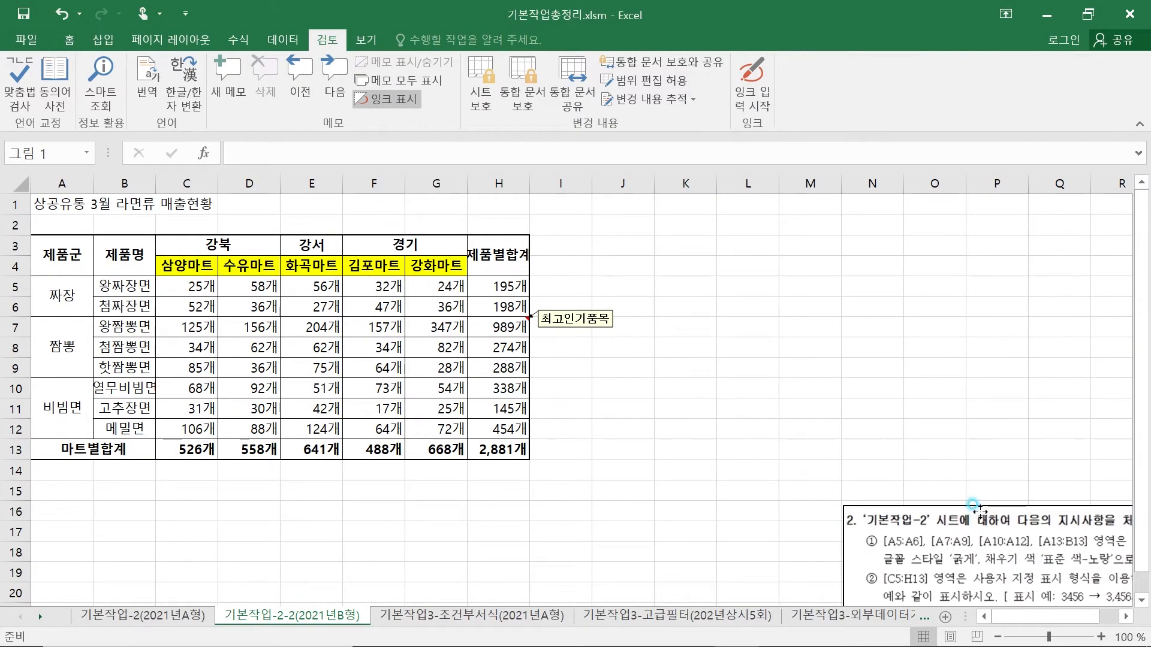
pyautogui.moveTo(914, 453); pyautogui.dragTo(673, 243)
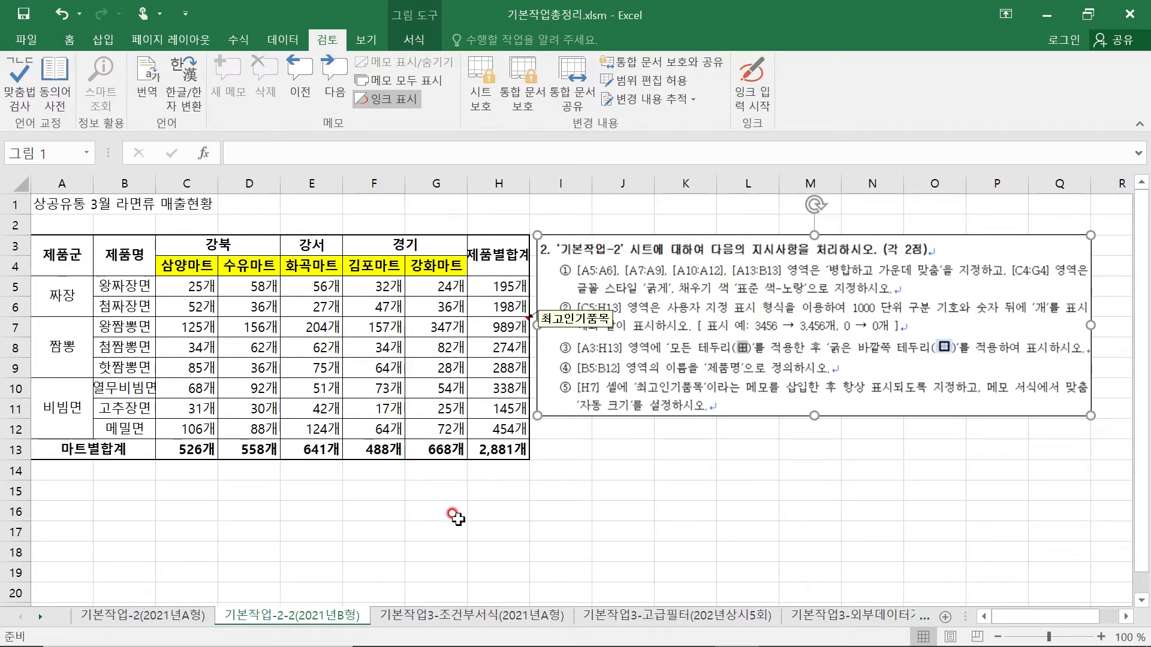
# - Merge and center the title across A1:H1 and set its font size to 16
pyautogui.click(77, 203)
pyautogui.moveTo(79, 203); pyautogui.dragTo(490, 202)
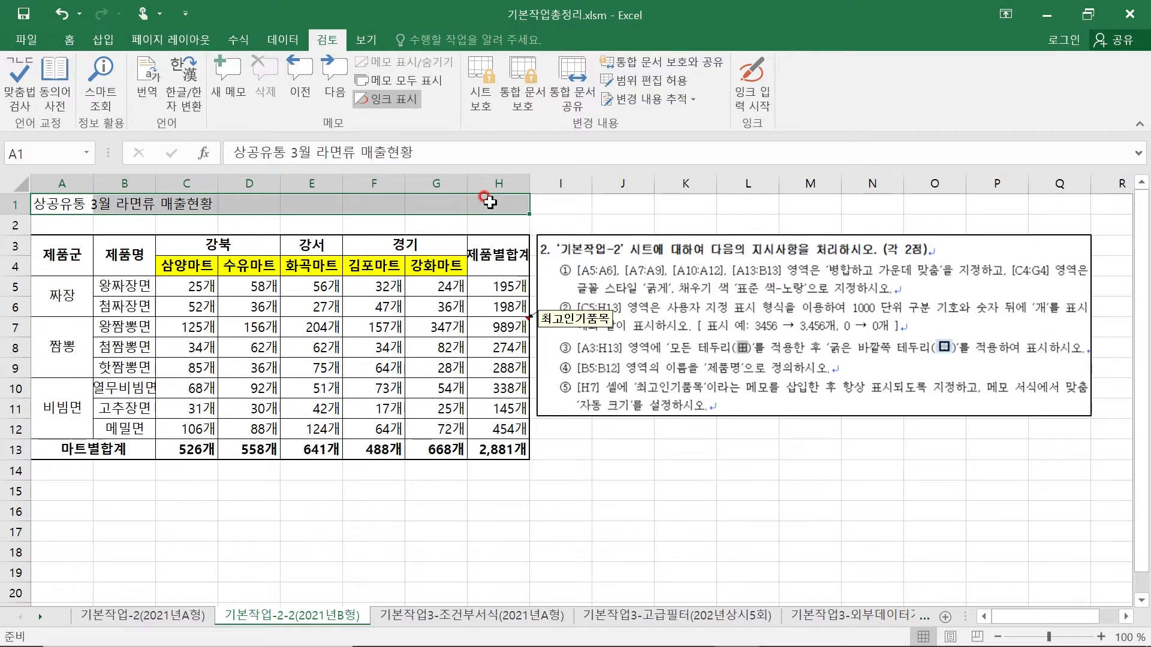
pyautogui.click(72, 37)
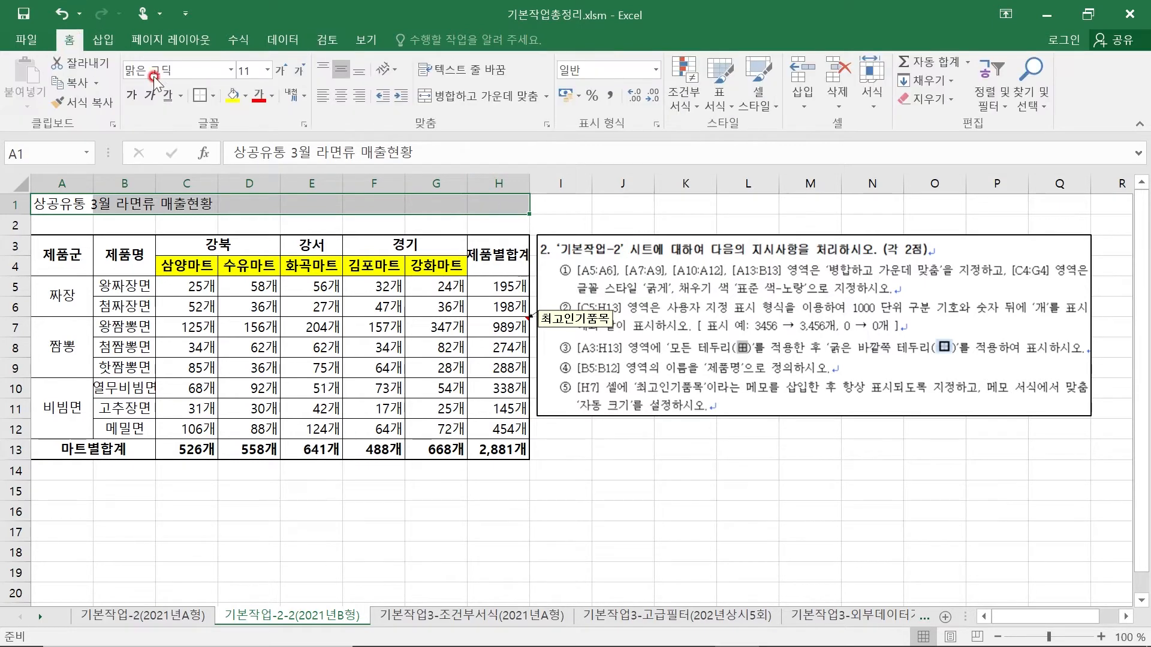
pyautogui.click(472, 97)
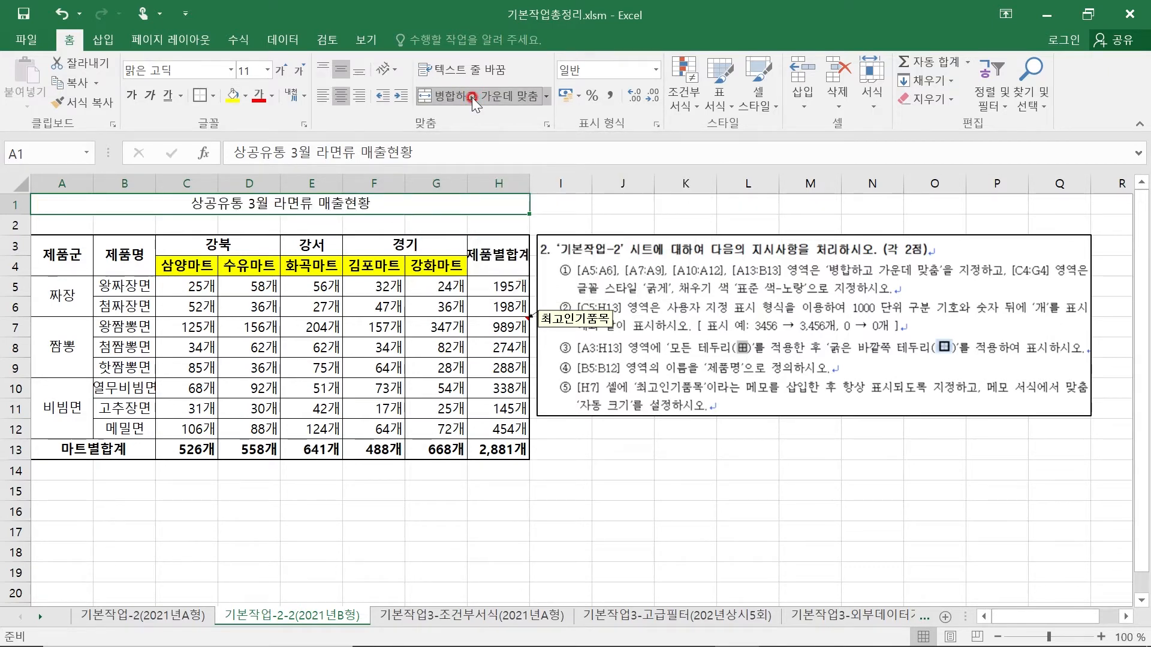
pyautogui.click(250, 71)
pyautogui.write('16')
pyautogui.press('Return')
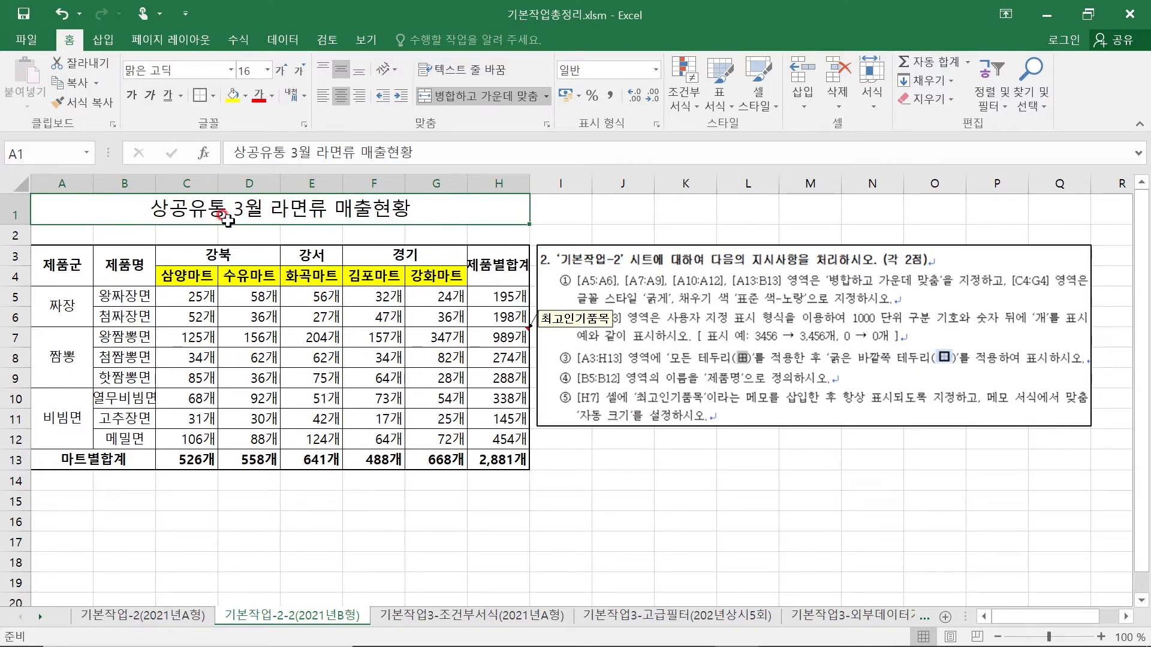
# - Insert the special character ◆ in front of the title text in cell A1
pyautogui.doubleClick(154, 212)
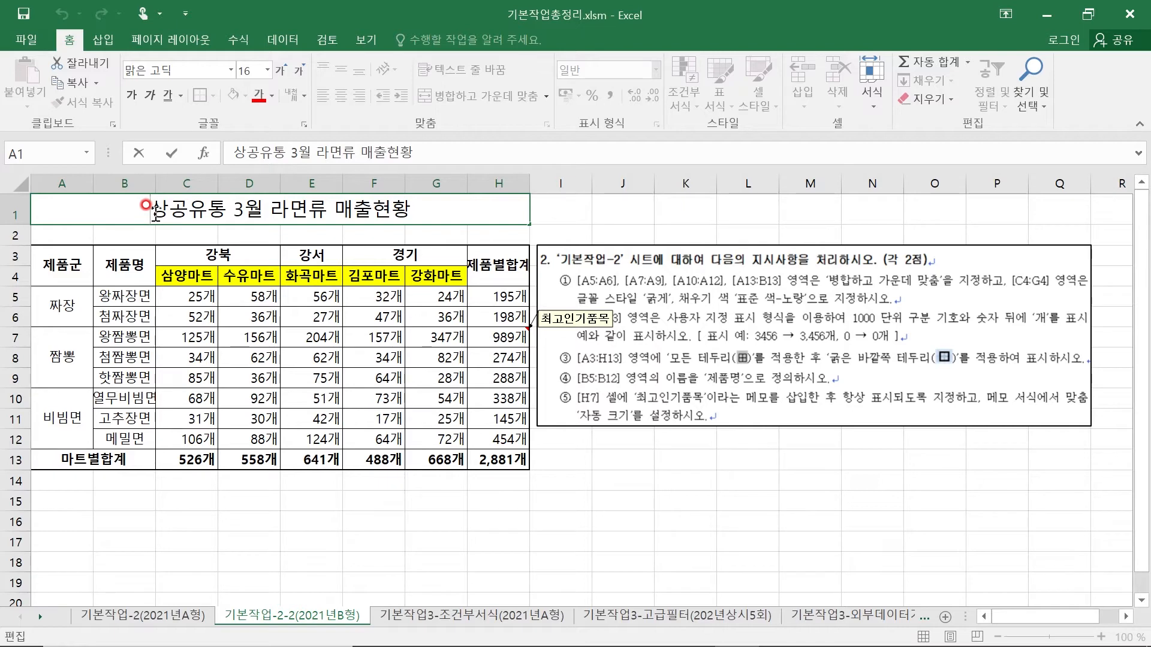
pyautogui.write('ㅁ')
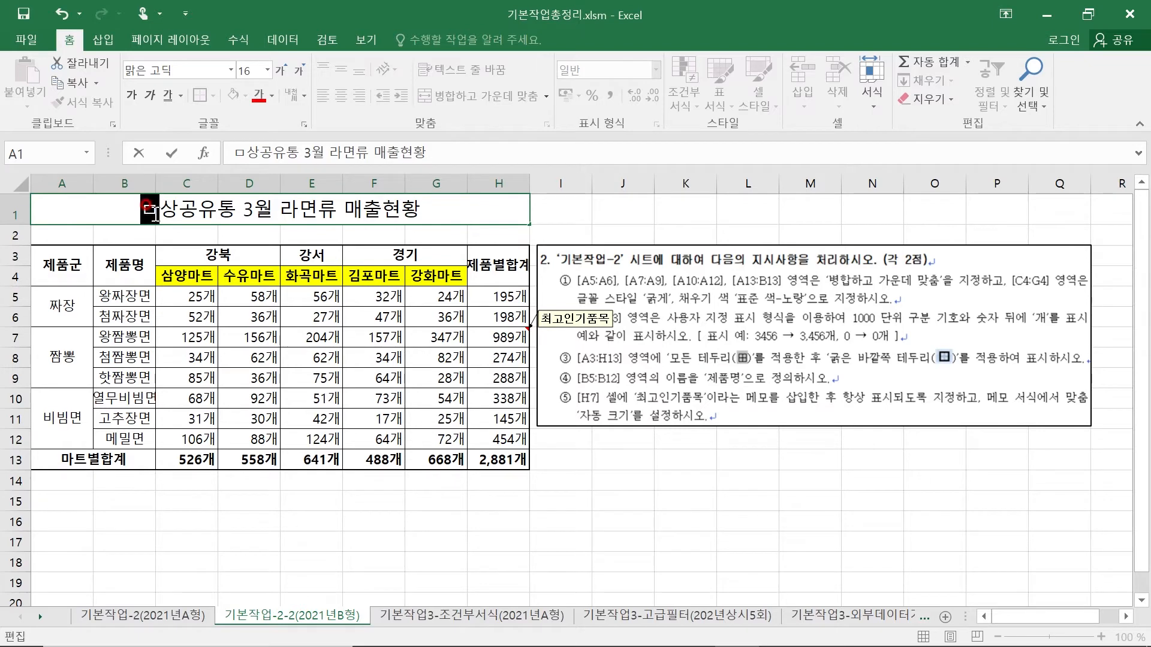
pyautogui.press('Hangul_Hanja')
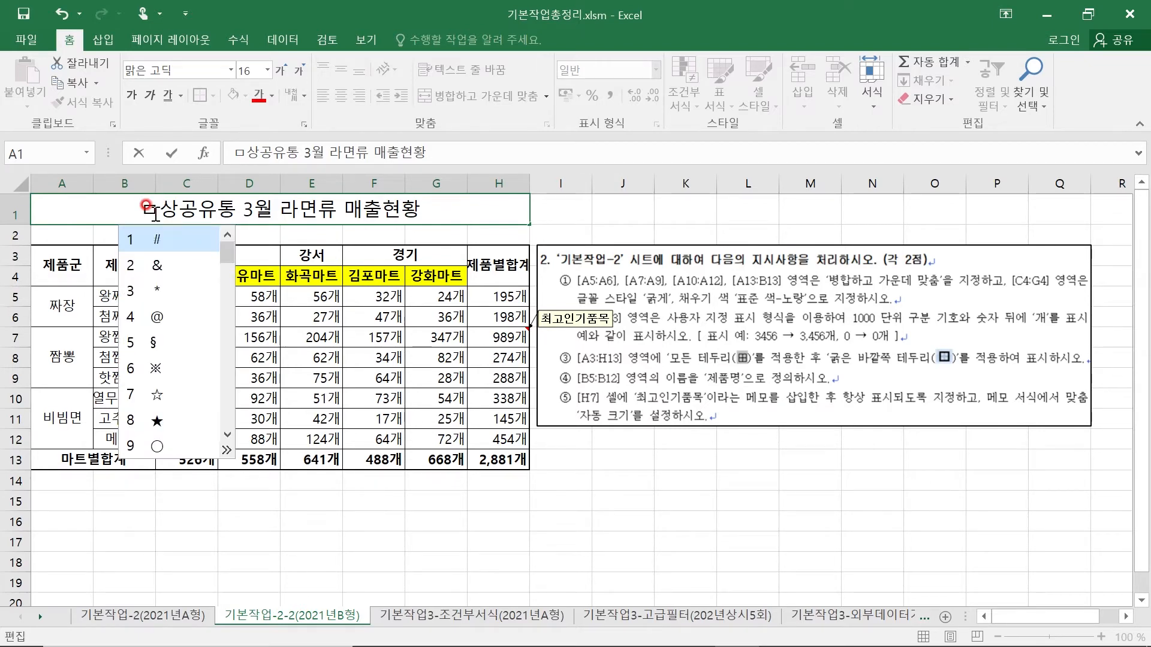
pyautogui.click(227, 449)
pyautogui.click(386, 420)
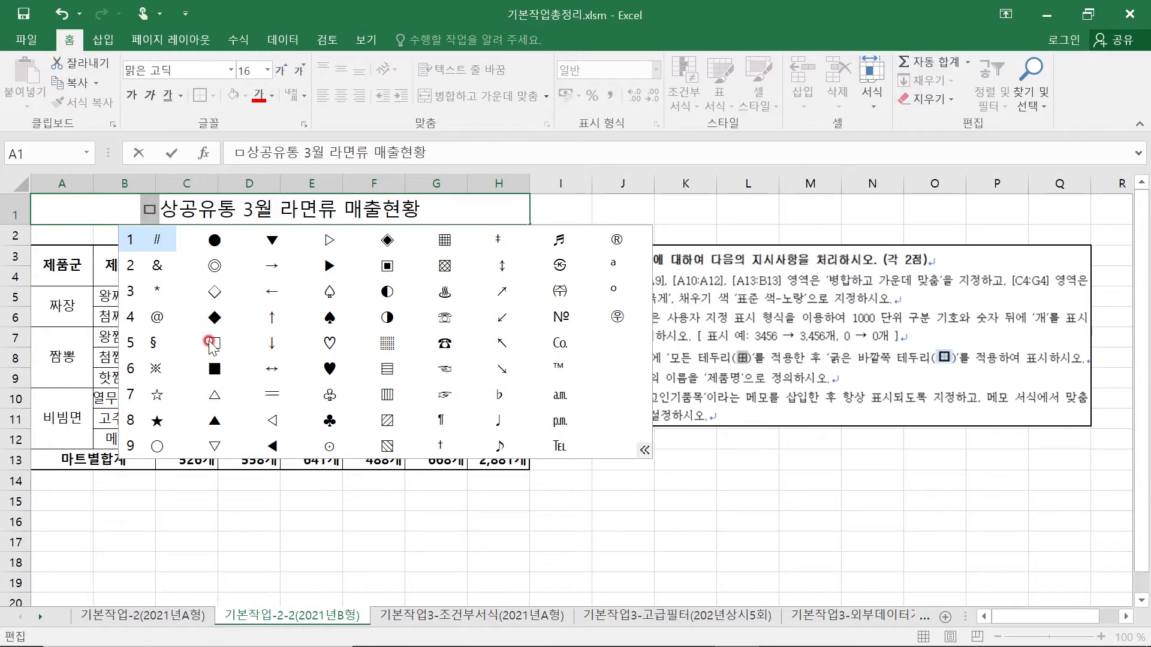
pyautogui.click(214, 317)
pyautogui.click(203, 314)
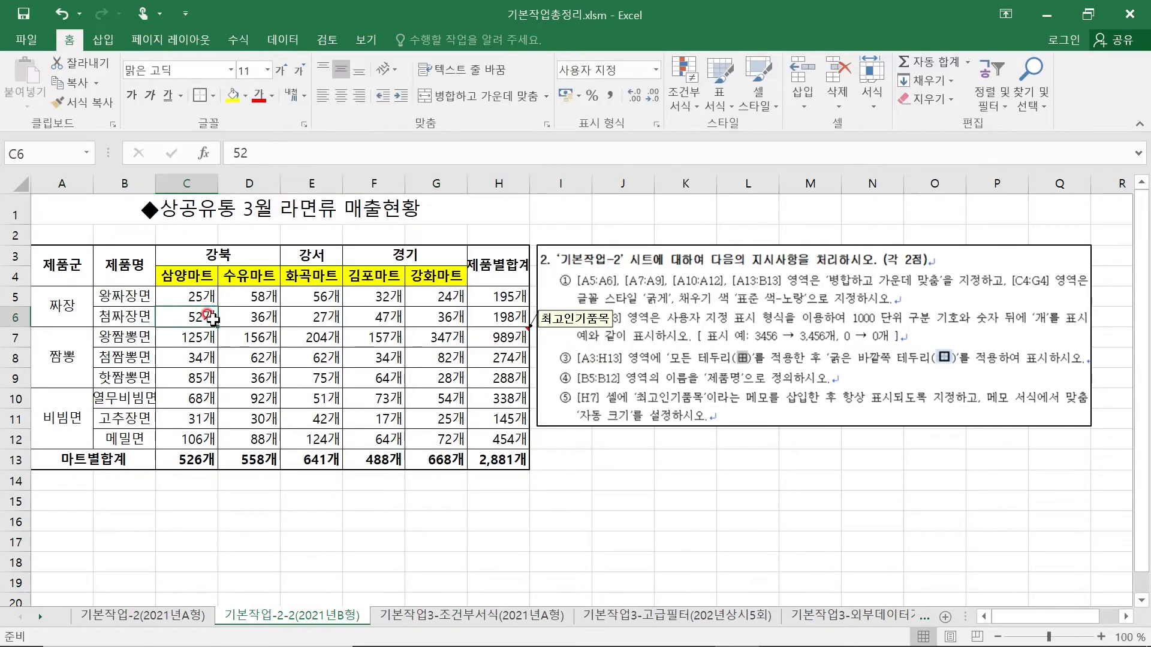
# - Add a space after the leading ◆ and append a space and another ◆ to the end of the title in A1
pyautogui.click(157, 206)
pyautogui.doubleClick(160, 208)
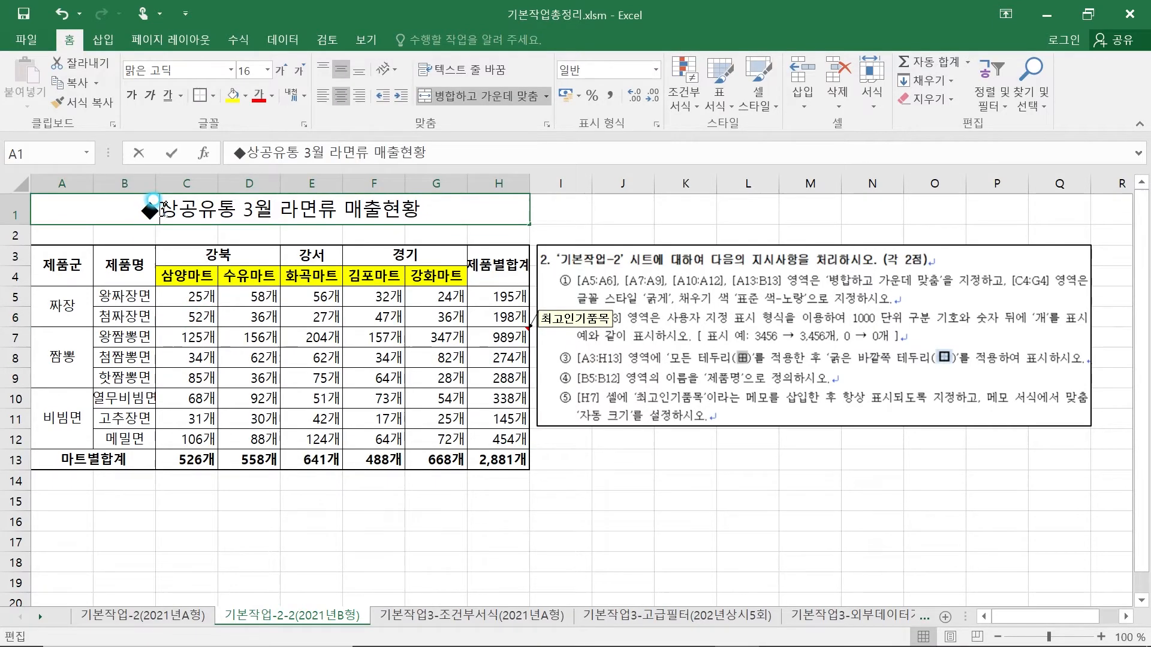
pyautogui.click(427, 211)
pyautogui.write('ㅁ')
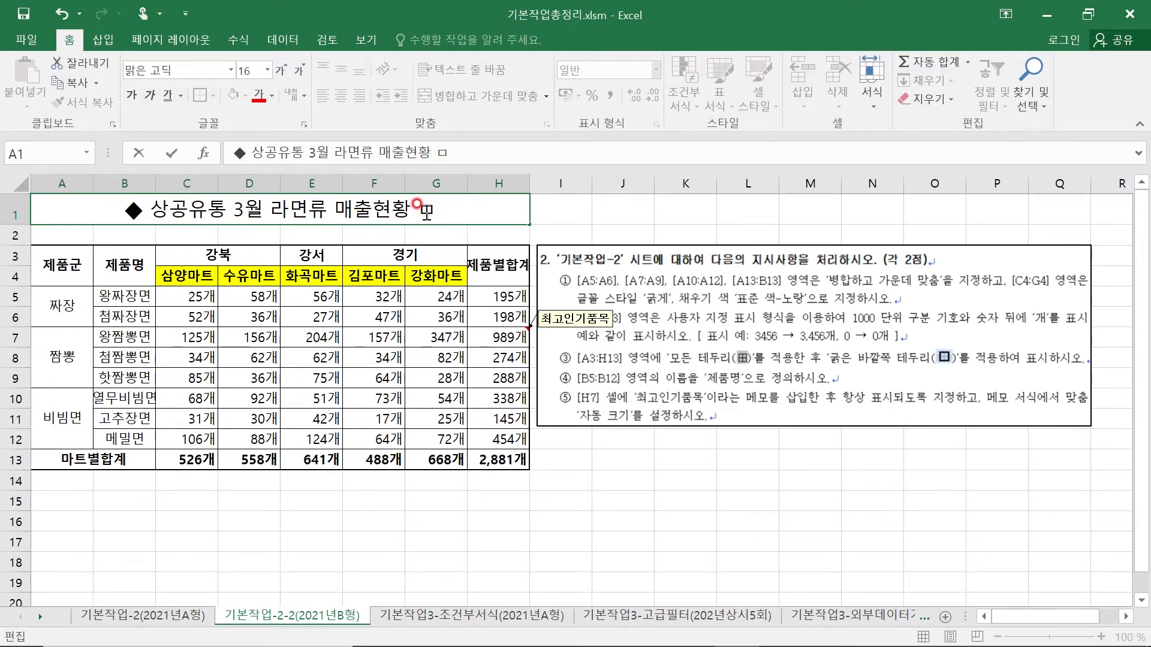
pyautogui.press('Hangul_Hanja')
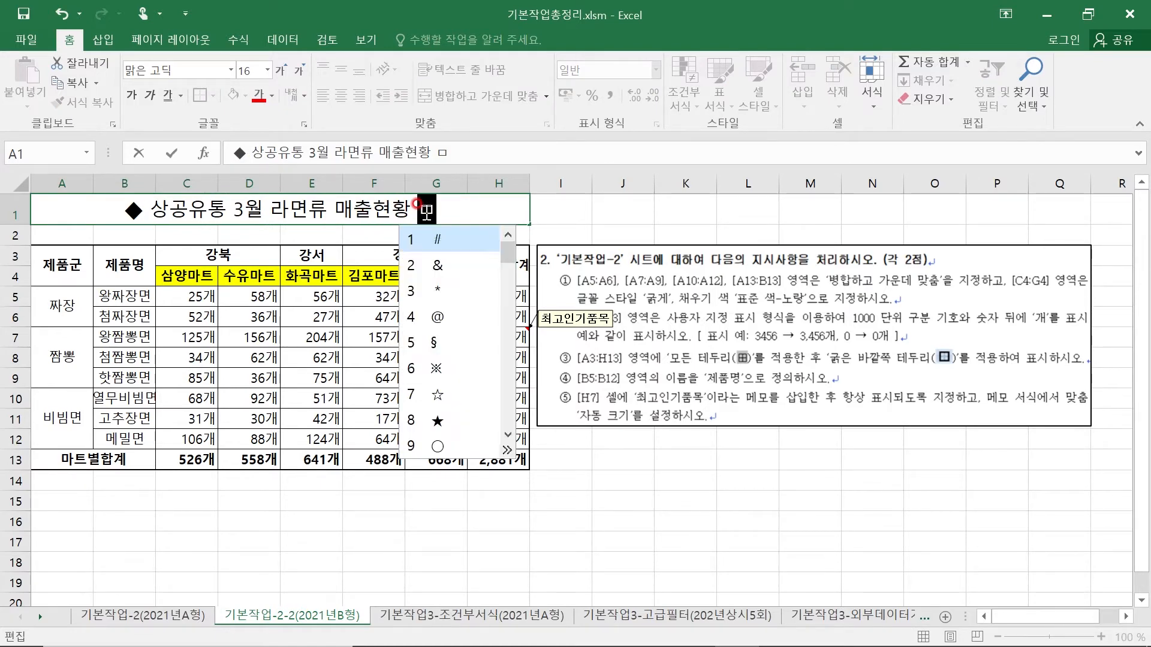
pyautogui.click(507, 450)
pyautogui.click(495, 317)
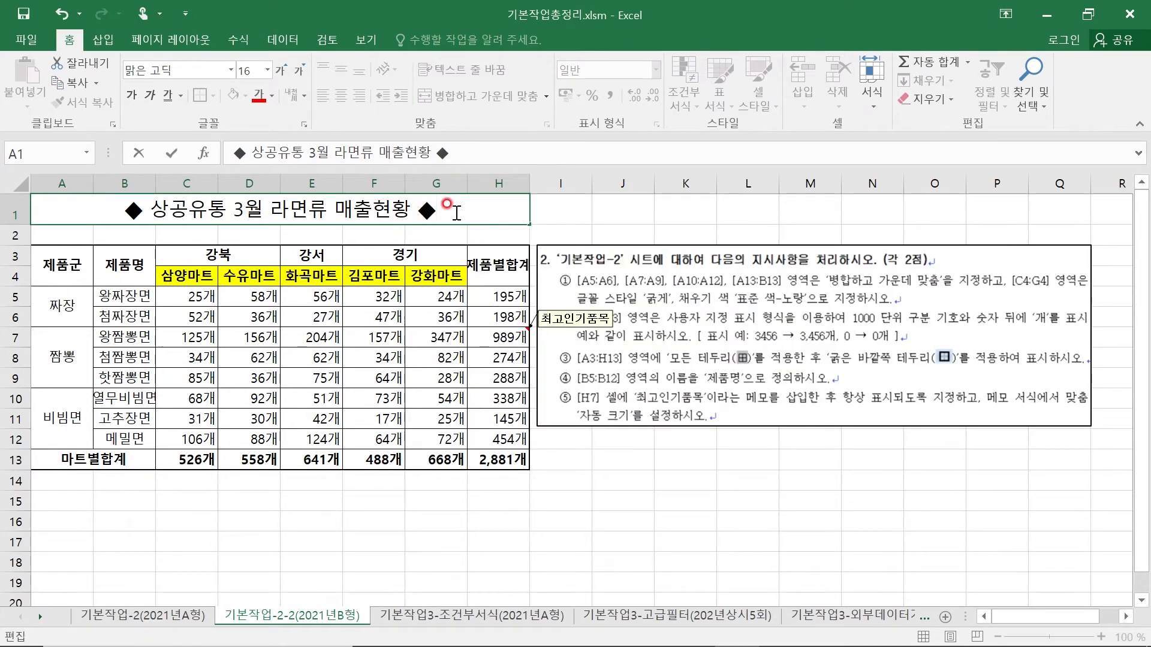
pyautogui.click(529, 543)
pyautogui.click(381, 540)
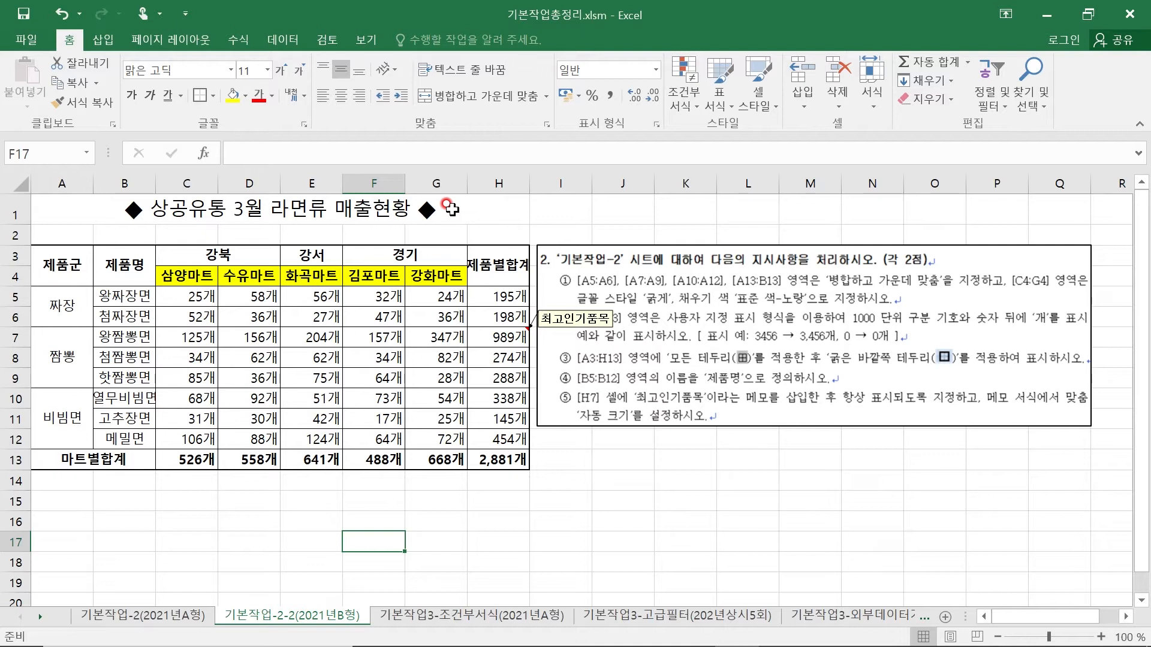
# - Convert the word 매출 in the A1 title to the Hanja 賣出, using the 漢字 input form
pyautogui.click(352, 211)
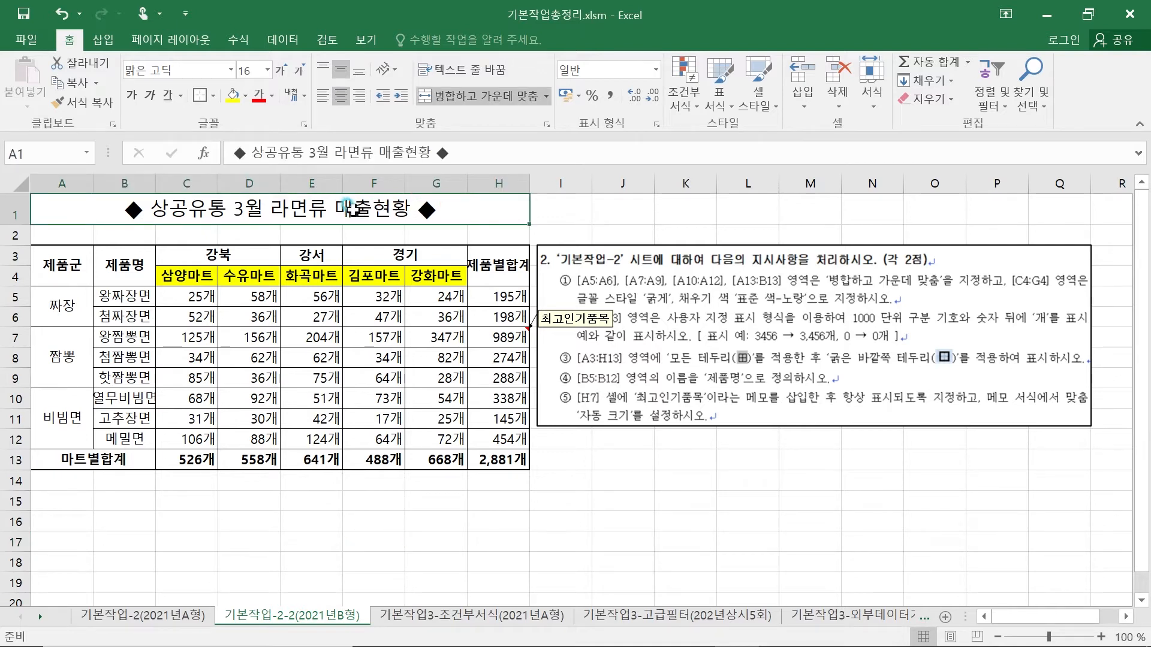
pyautogui.doubleClick(353, 211)
pyautogui.moveTo(334, 211); pyautogui.dragTo(372, 215)
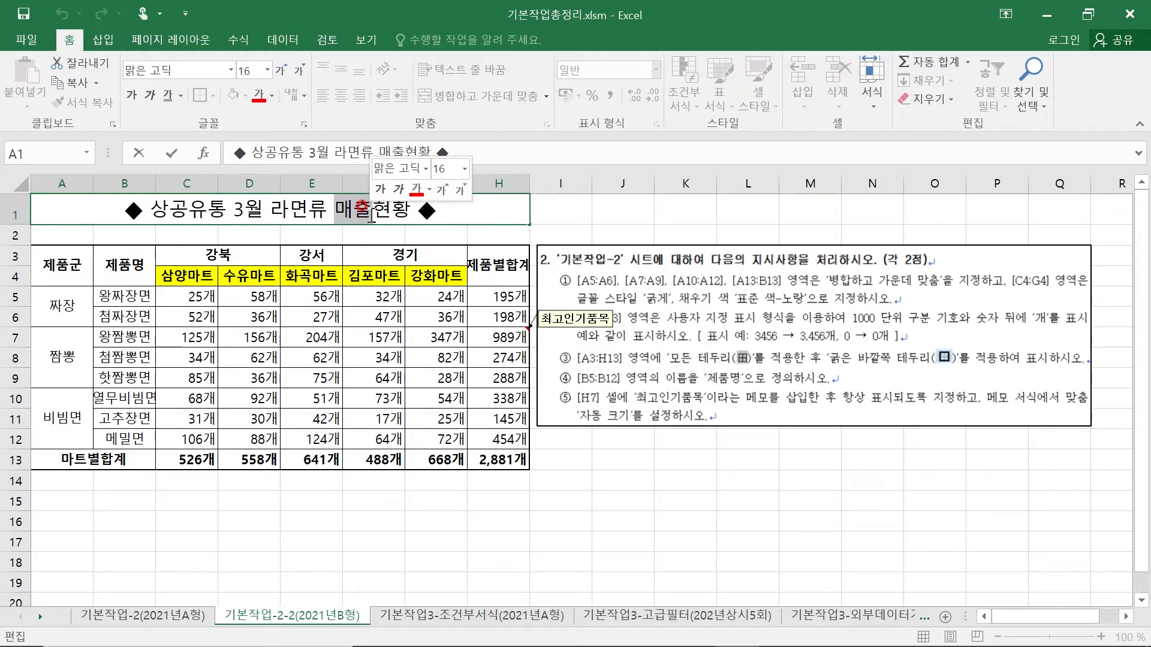
pyautogui.press('Hangul_Hanja')
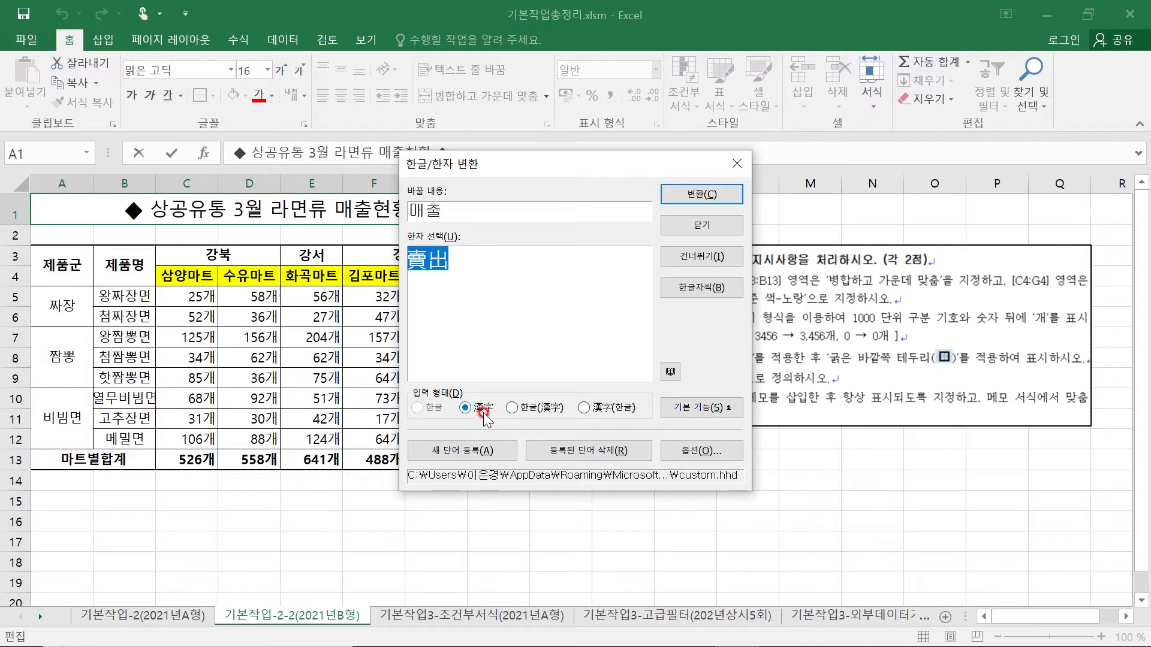
pyautogui.click(552, 410)
pyautogui.click(583, 411)
pyautogui.click(582, 408)
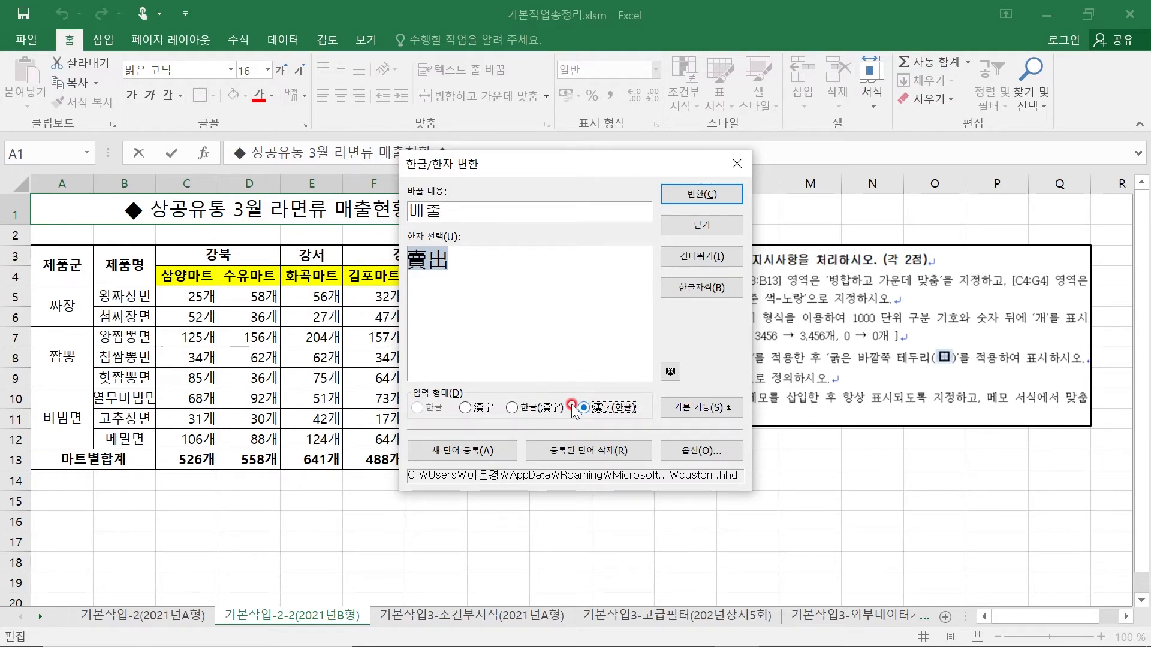
pyautogui.click(472, 412)
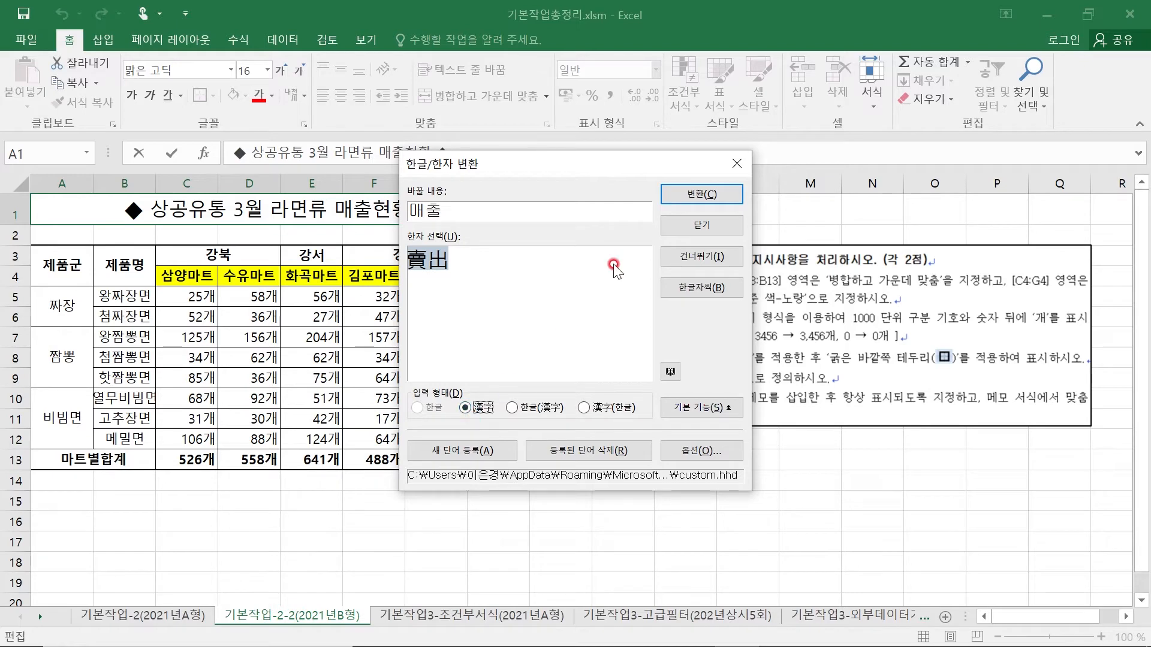
pyautogui.click(700, 194)
pyautogui.click(436, 561)
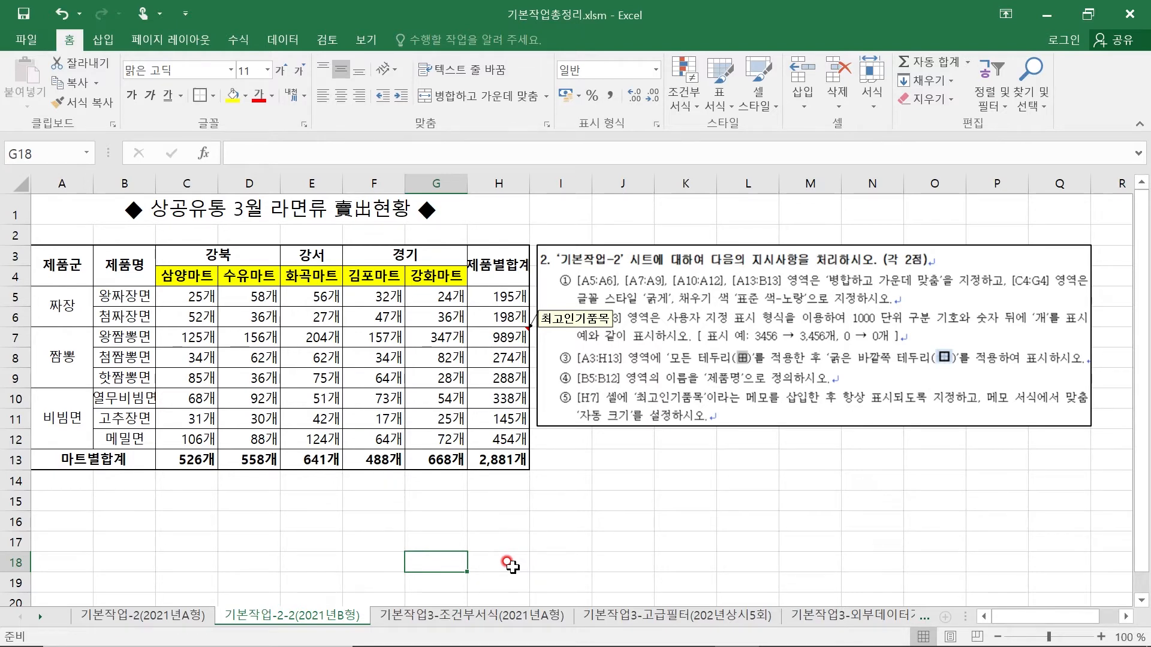
# - On the 기본작업3-조건부서식 sheet, start a new conditional formatting rule for A4:H18 that uses a formula to determine the formatted cells
pyautogui.click(452, 616)
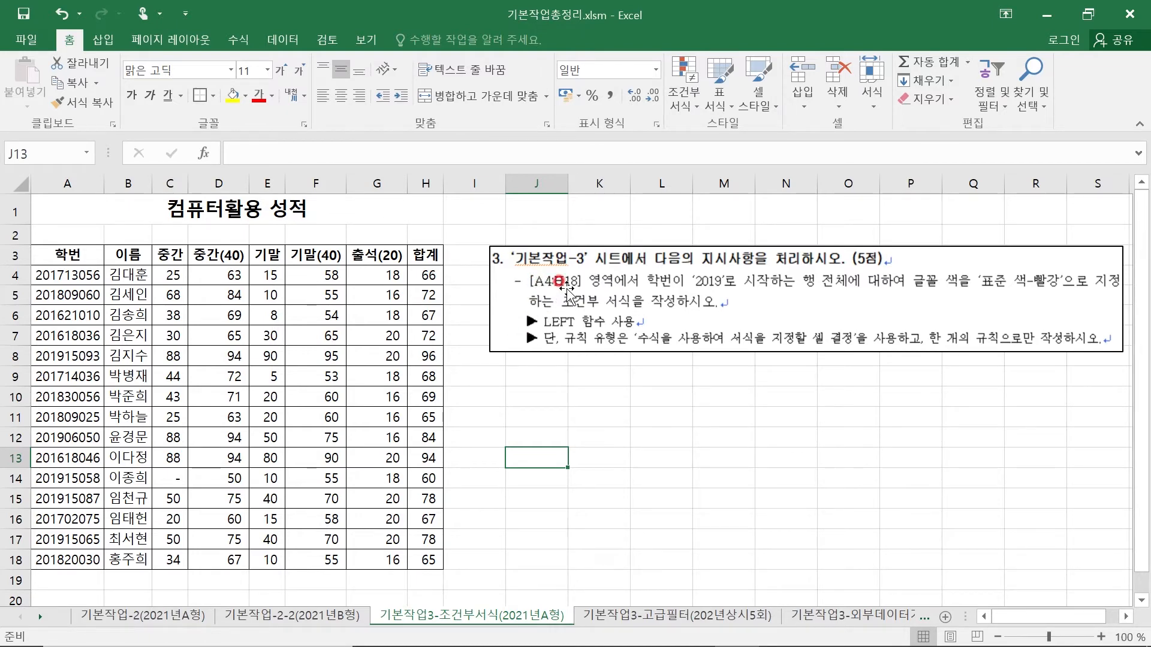
pyautogui.click(69, 274)
pyautogui.moveTo(69, 274)
pyautogui.mouseDown()
pyautogui.moveTo(336, 317)
pyautogui.moveTo(428, 473)
pyautogui.moveTo(430, 562)
pyautogui.mouseUp()
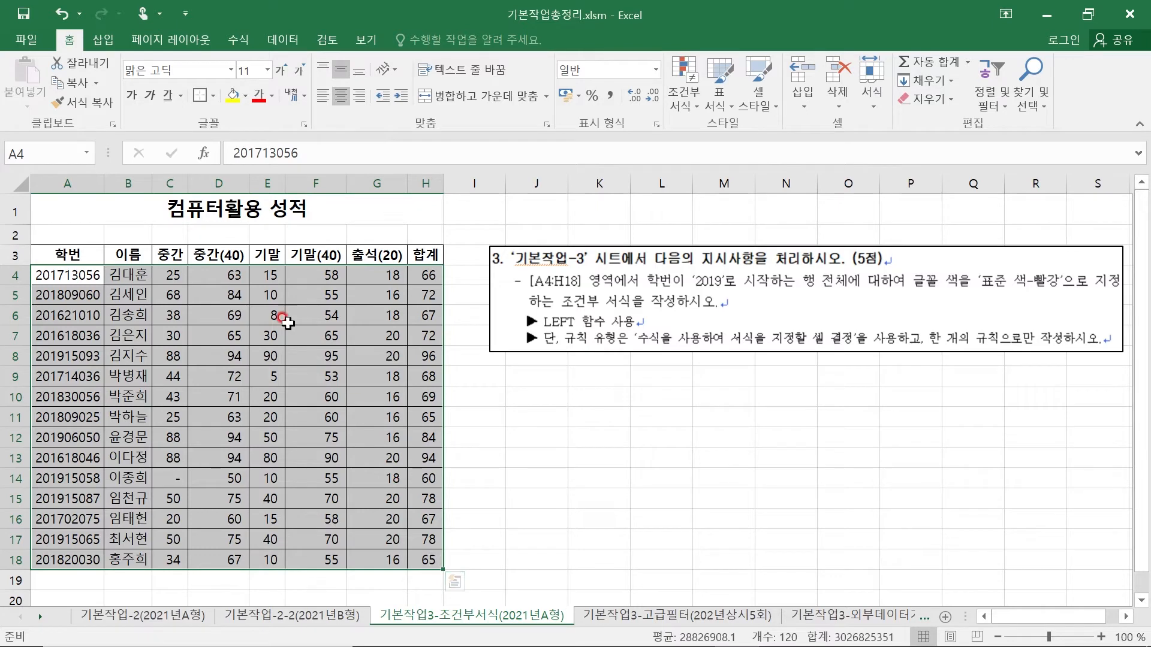
pyautogui.click(678, 106)
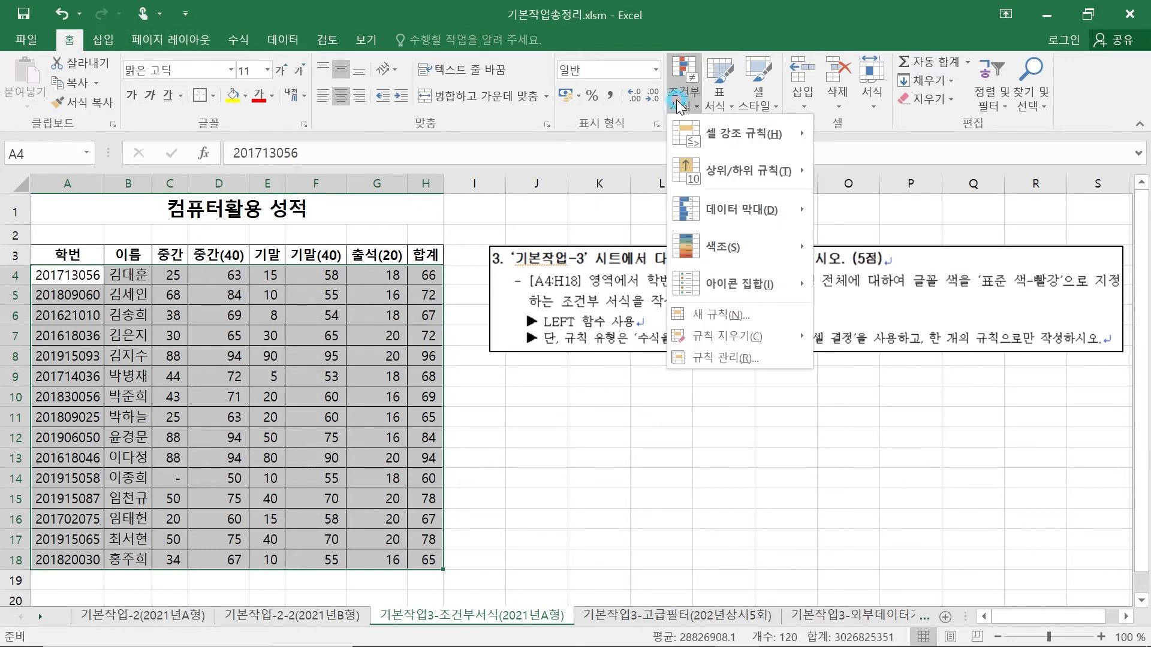
pyautogui.click(737, 313)
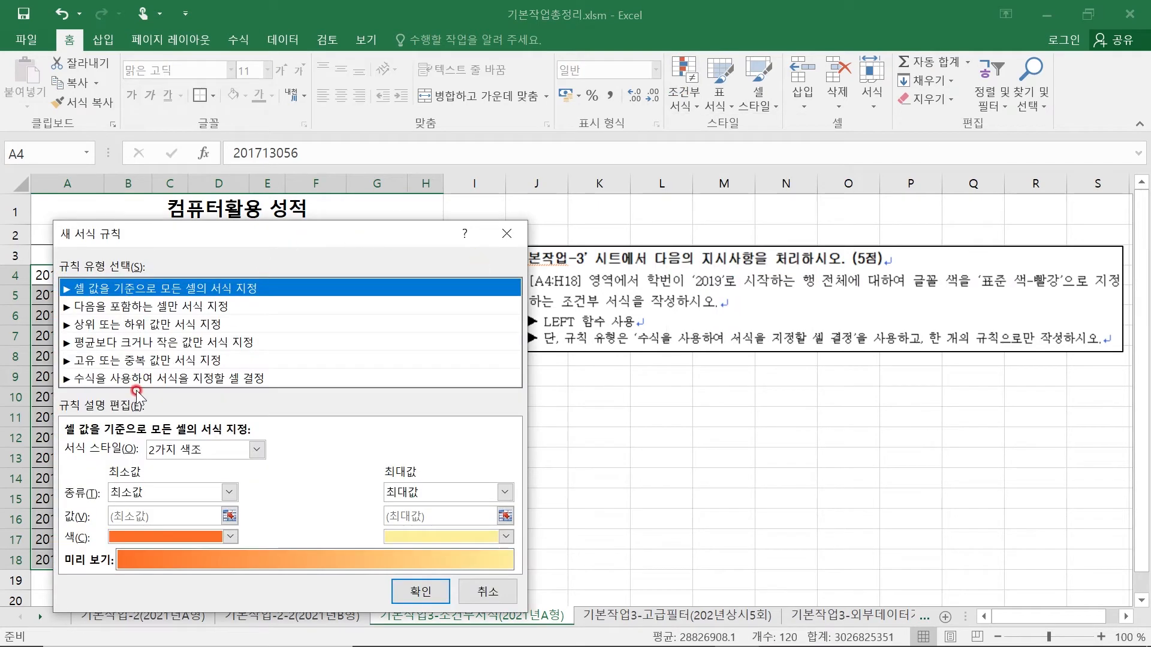
pyautogui.click(200, 378)
pyautogui.moveTo(284, 233); pyautogui.dragTo(508, 87)
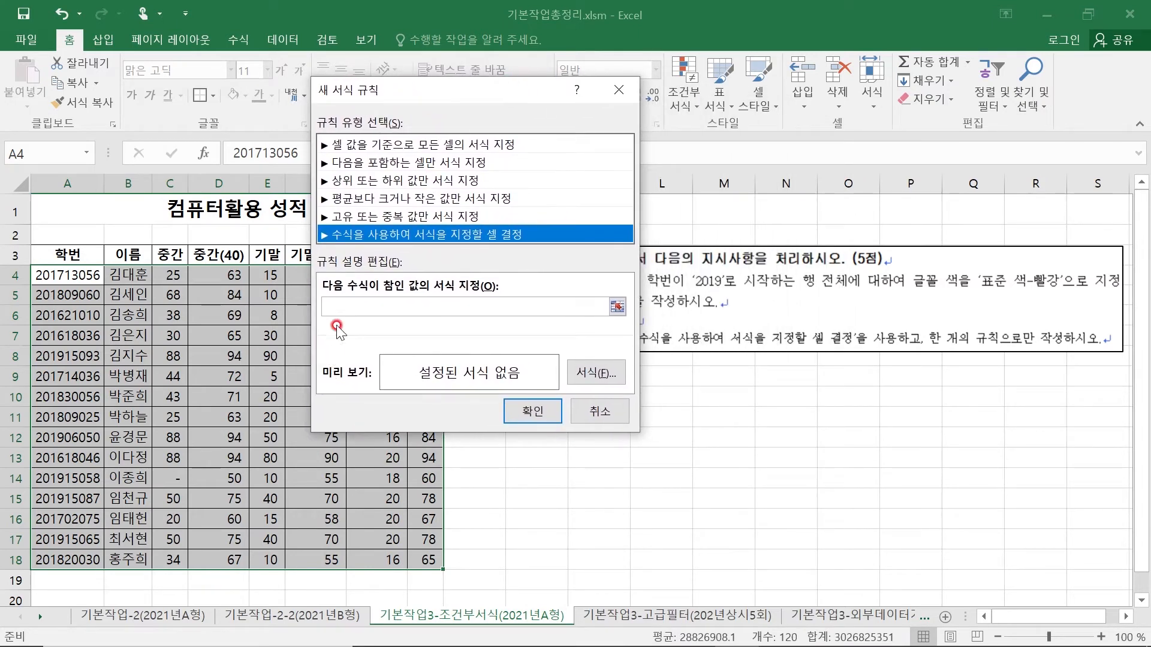
# - Begin the rule formula with =left($A4, keeping only the column of the reference absolute
pyautogui.click(337, 306)
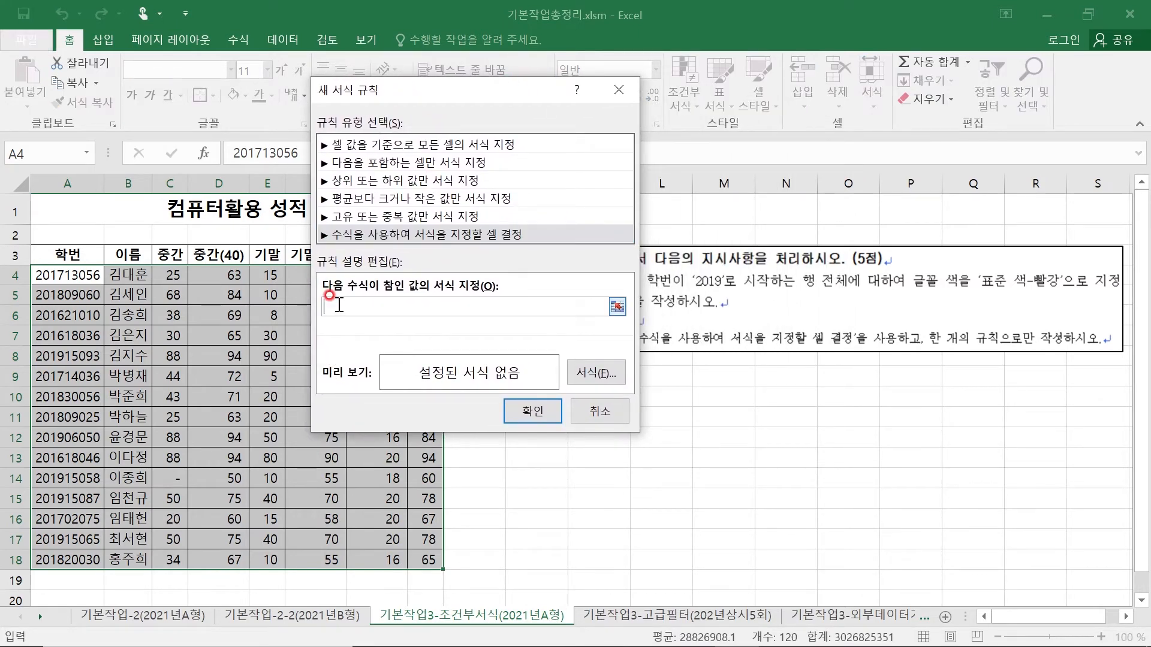
pyautogui.write('=')
pyautogui.write('ㅣㄷㄹ')
pyautogui.press('Hangul')
pyautogui.press('BackSpace')
pyautogui.press('BackSpace')
pyautogui.write('left(')
pyautogui.click(77, 275)
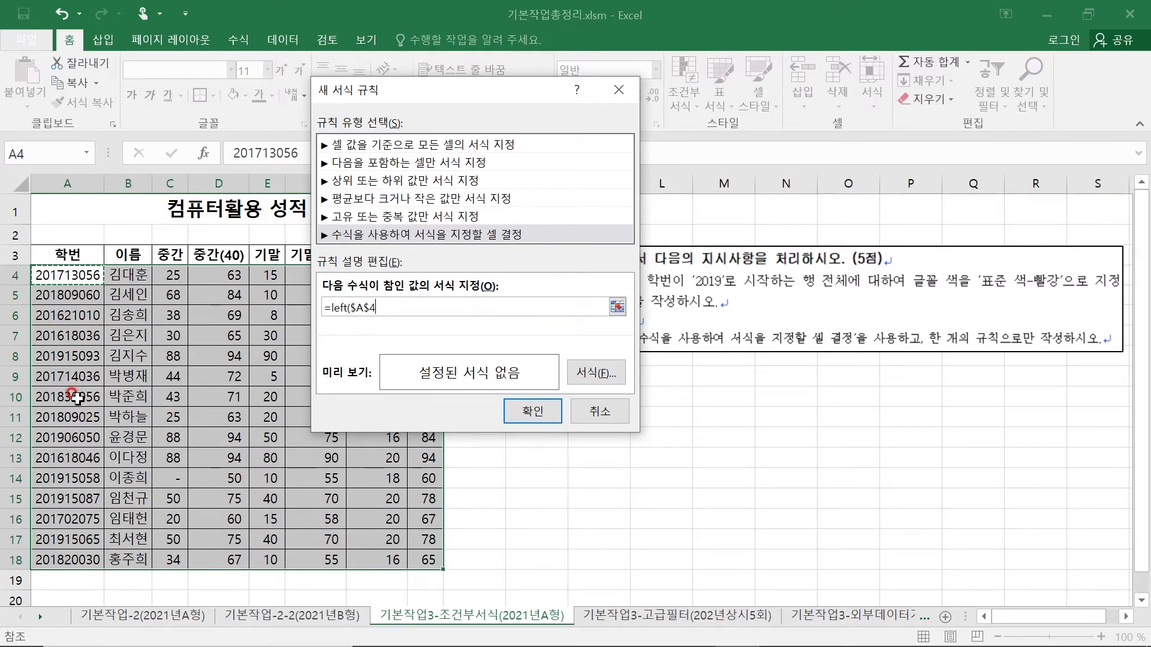
pyautogui.click(375, 309)
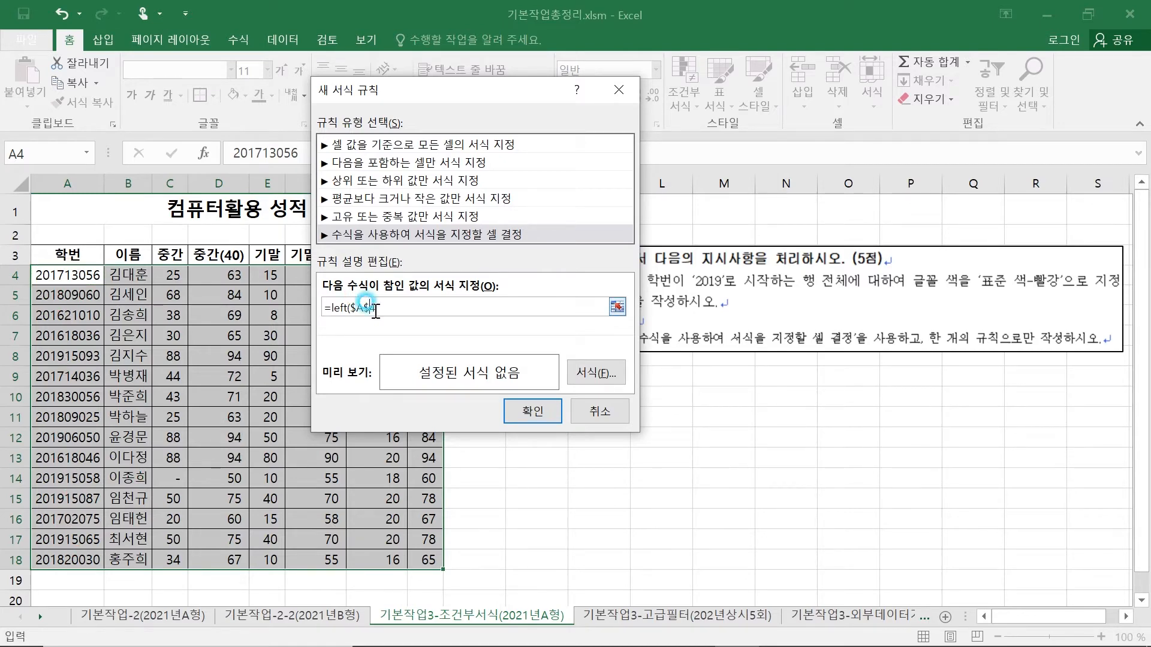
pyautogui.press('Left')
pyautogui.press('BackSpace')
# - Complete the rule formula as =left($A4,4)="2019"
pyautogui.write(',4)')
pyautogui.write('=')
pyautogui.write('"2019')
# - Set the rule's font color to standard red and apply the rule to A4:H18
pyautogui.click(599, 373)
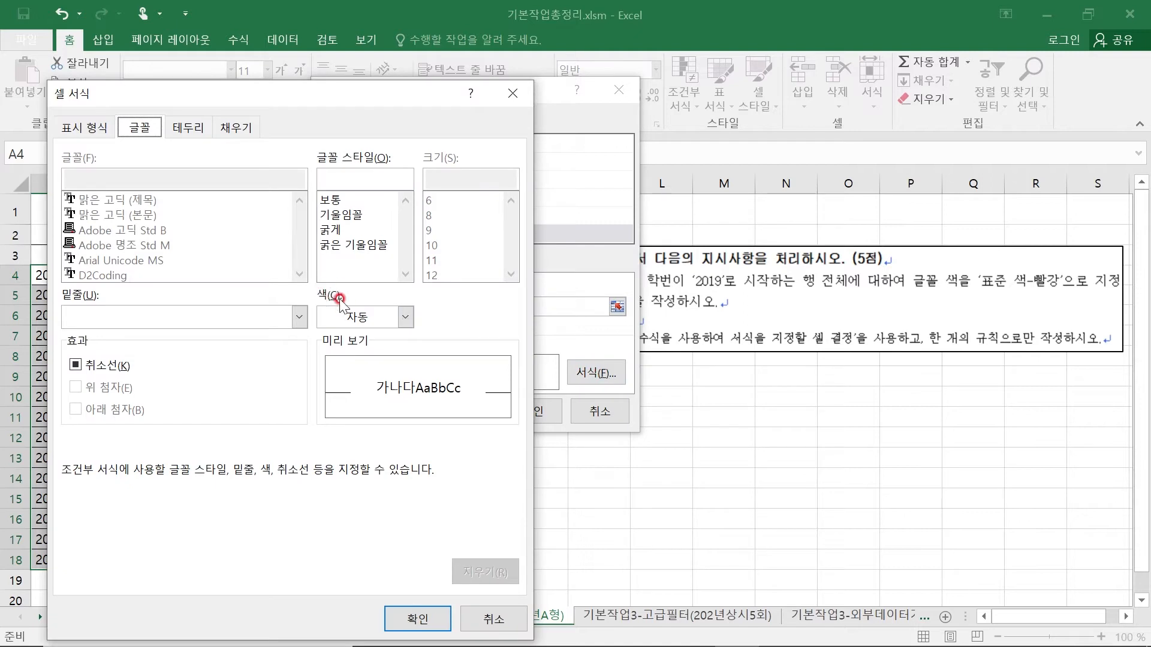
pyautogui.click(330, 313)
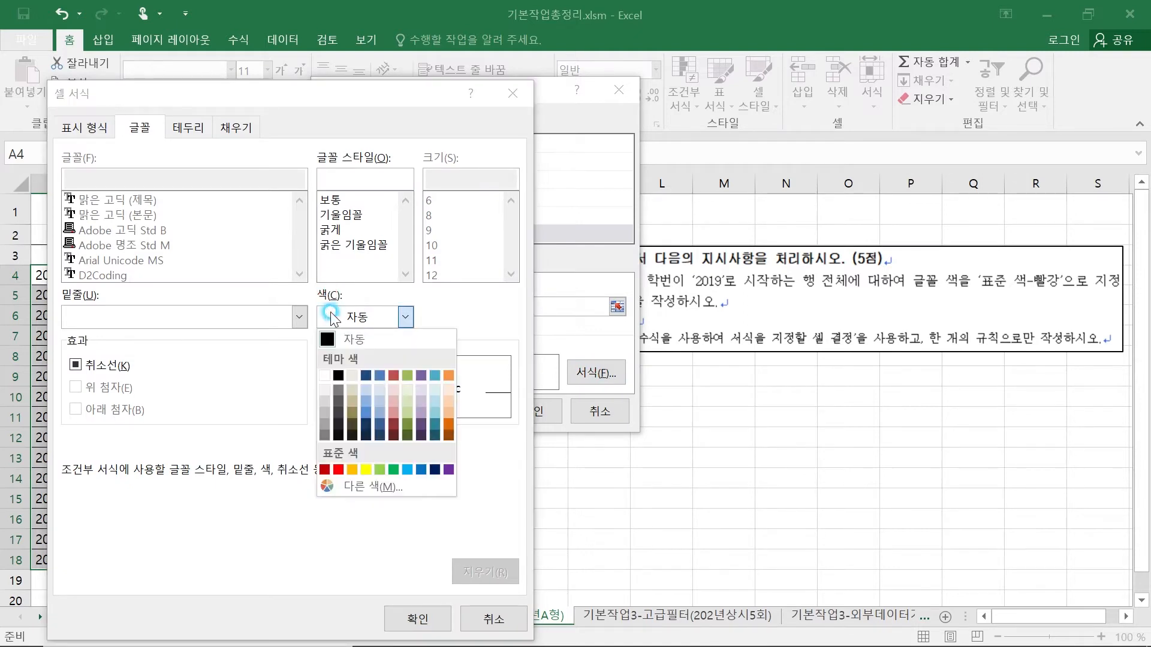
pyautogui.click(335, 470)
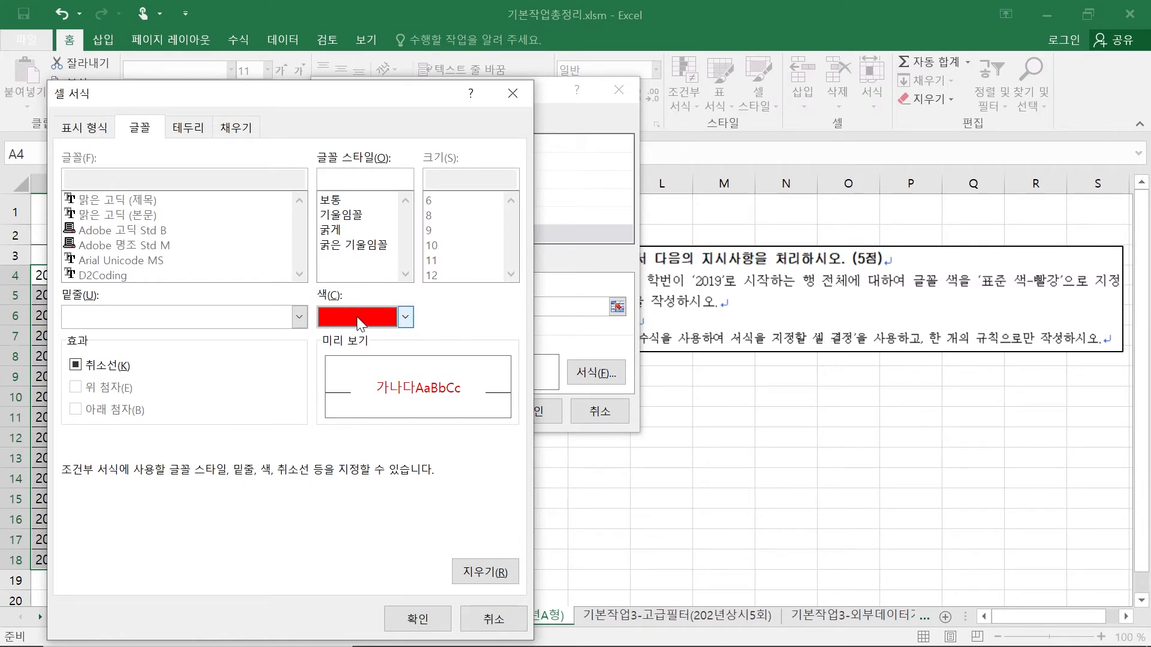
pyautogui.click(418, 619)
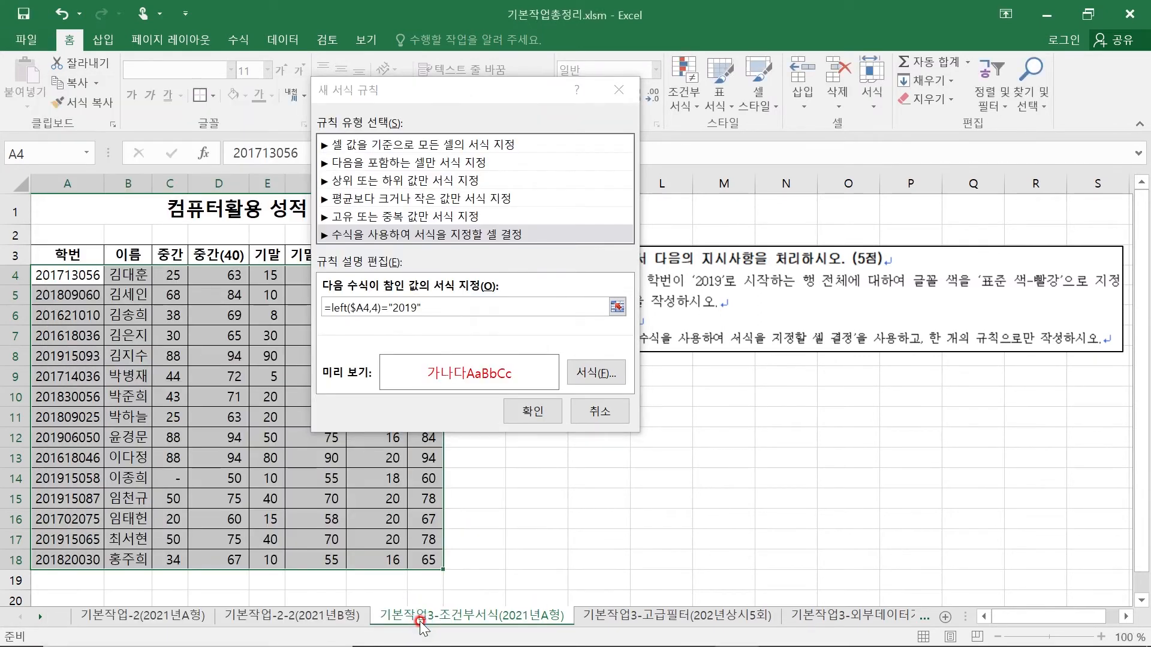
pyautogui.click(539, 411)
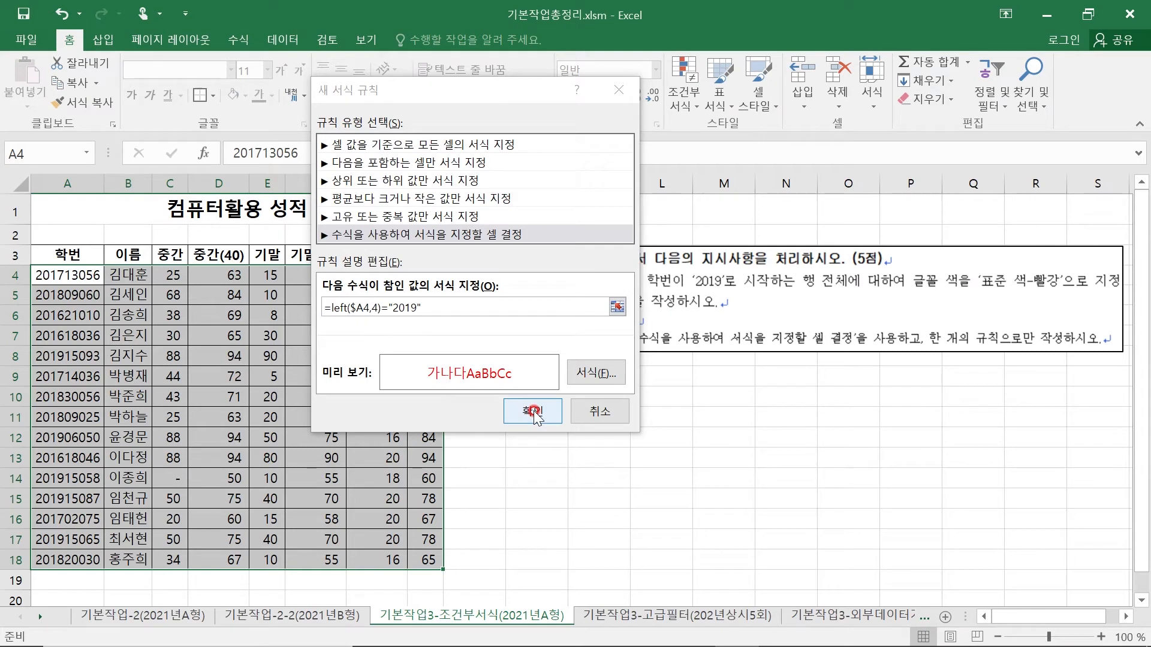
pyautogui.click(533, 411)
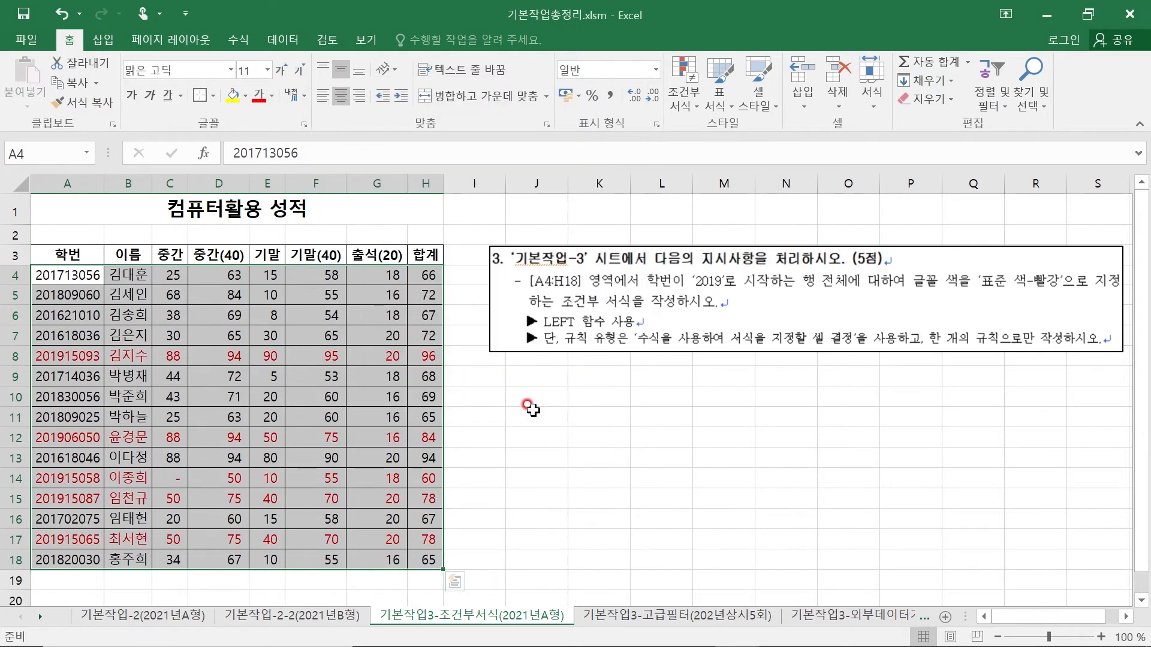
# - Check that the formatting covers the entire rows whose 학번 starts with 2019
pyautogui.click(530, 409)
pyautogui.moveTo(51, 357); pyautogui.dragTo(432, 358)
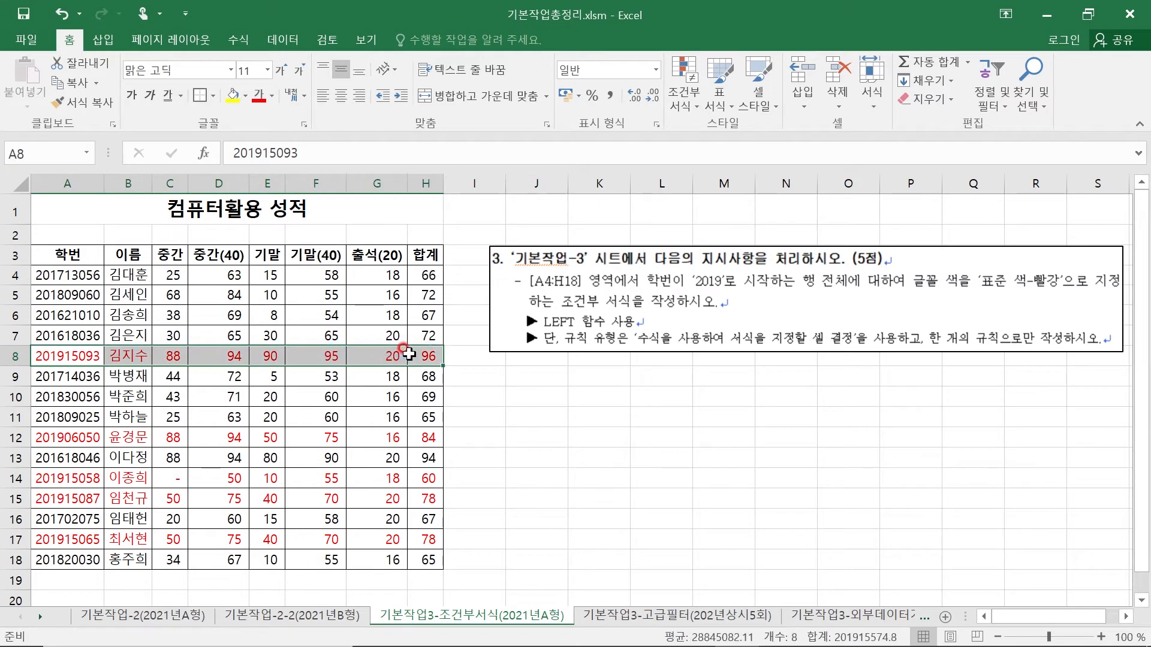
pyautogui.click(35, 438)
pyautogui.click(51, 479)
pyautogui.click(55, 501)
pyautogui.click(60, 540)
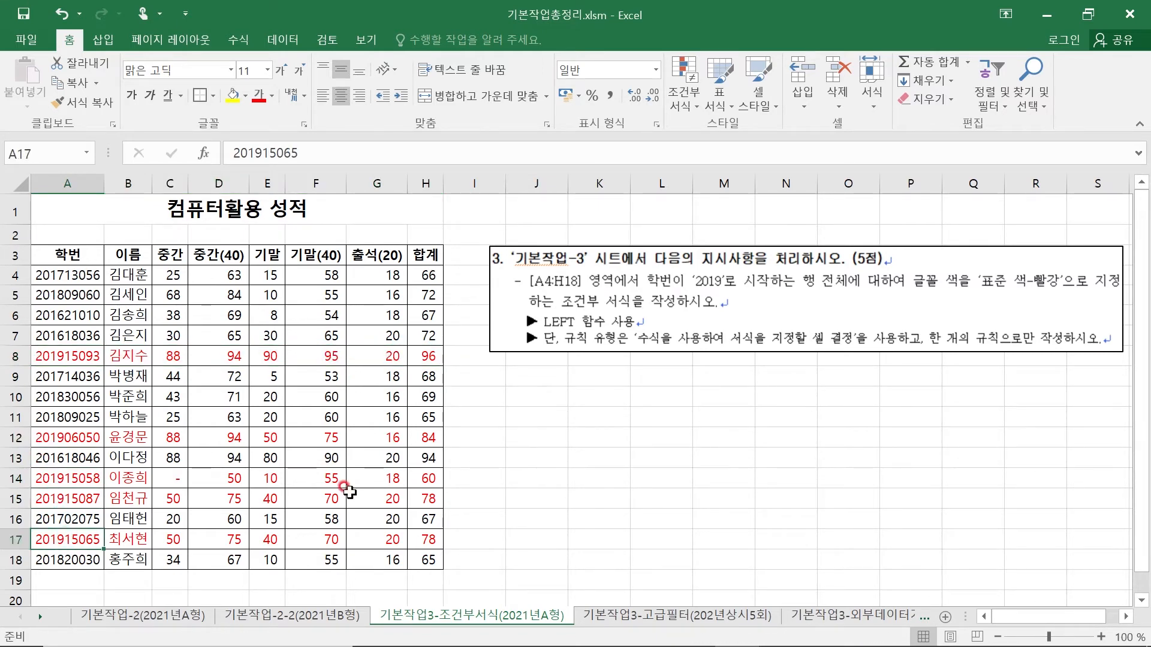
pyautogui.click(511, 438)
pyautogui.click(655, 437)
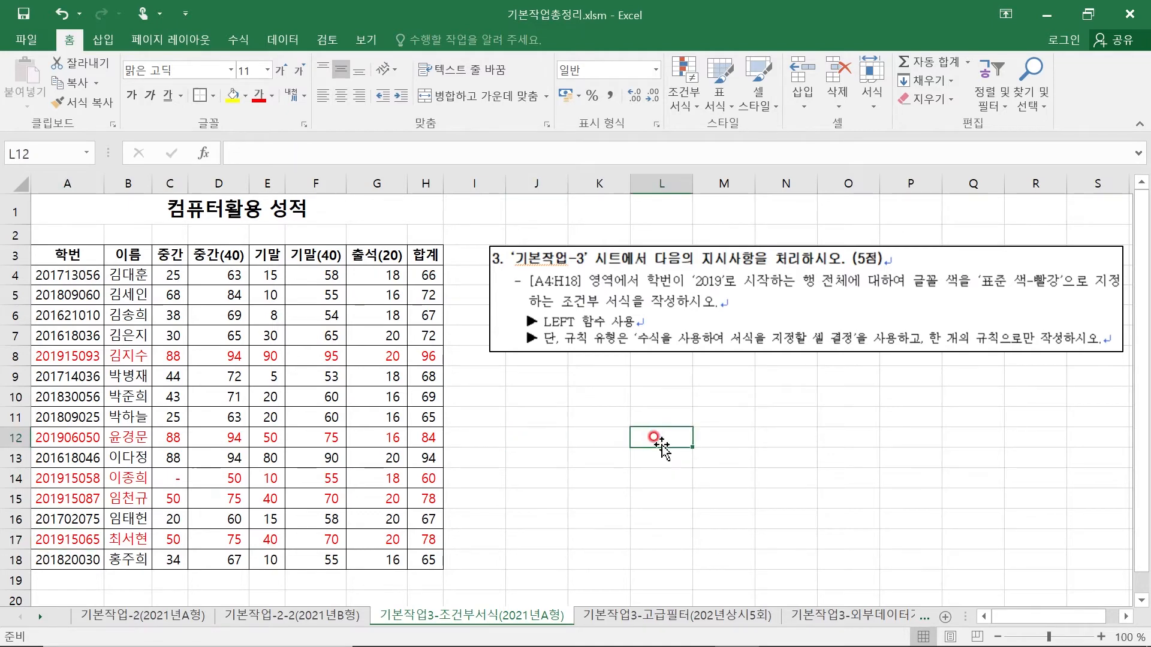
pyautogui.click(574, 417)
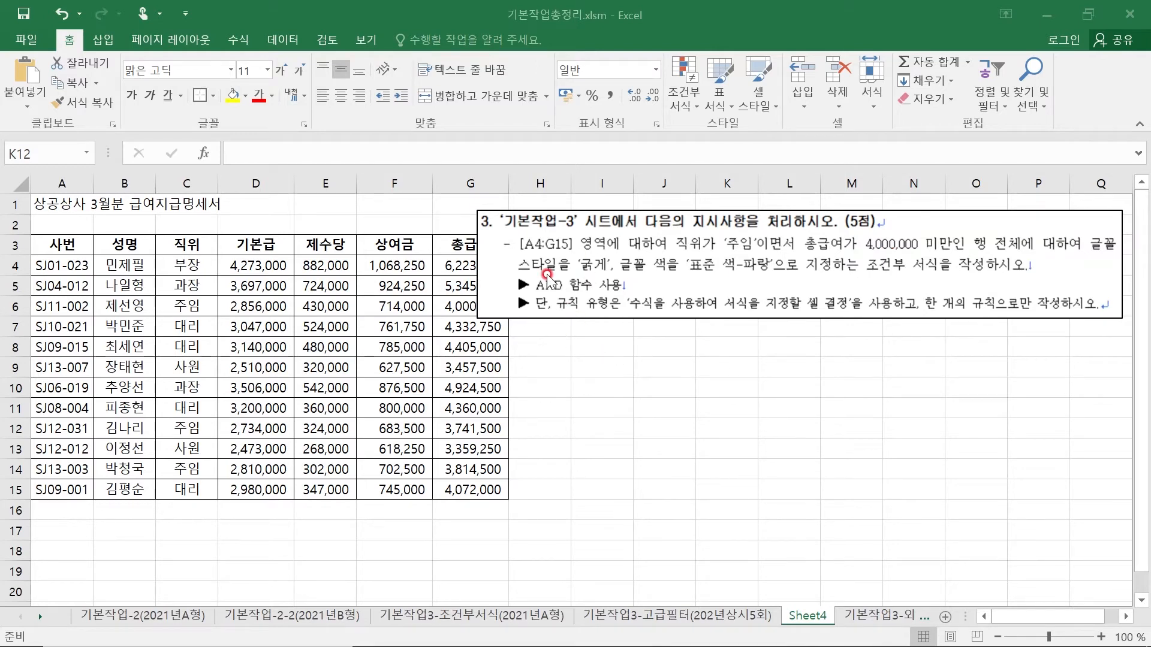
# - On Sheet4, start a new conditional formatting rule for A4:G15 that uses a formula to determine the formatted cells
pyautogui.click(59, 263)
pyautogui.moveTo(128, 283); pyautogui.dragTo(480, 488)
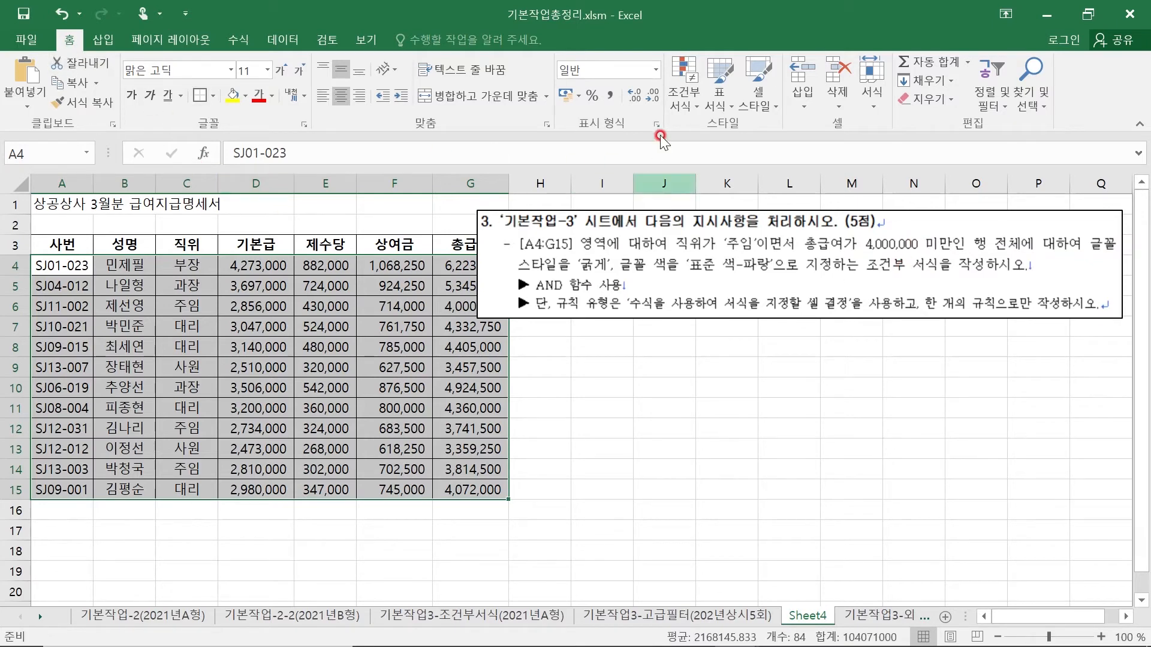
pyautogui.click(693, 103)
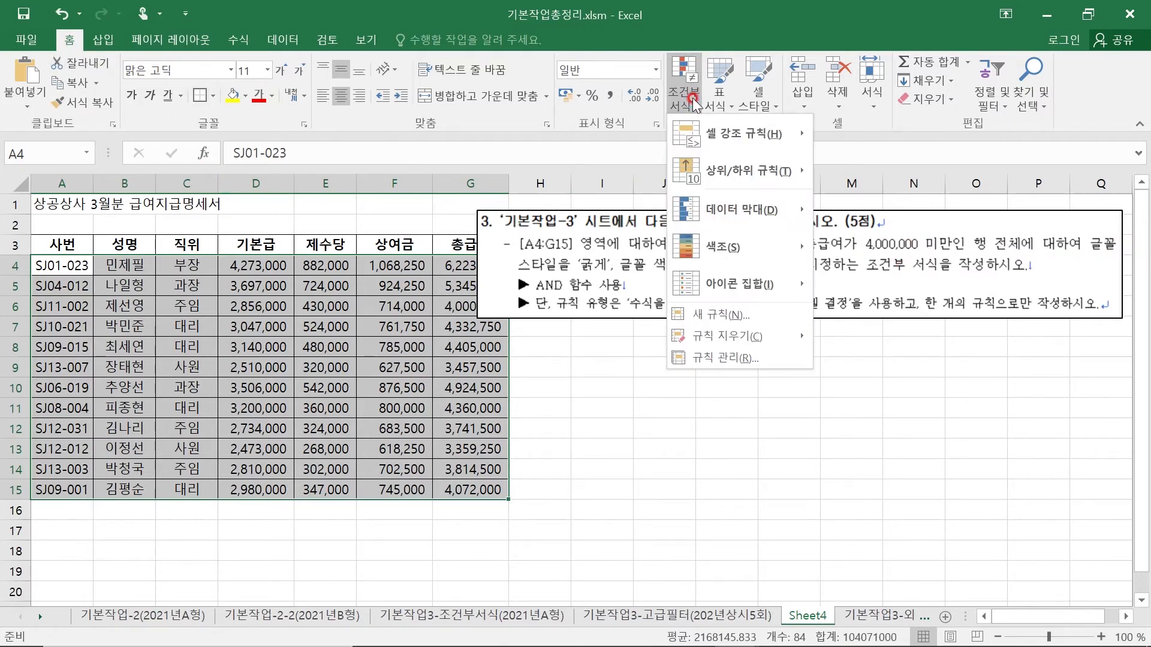
pyautogui.click(785, 319)
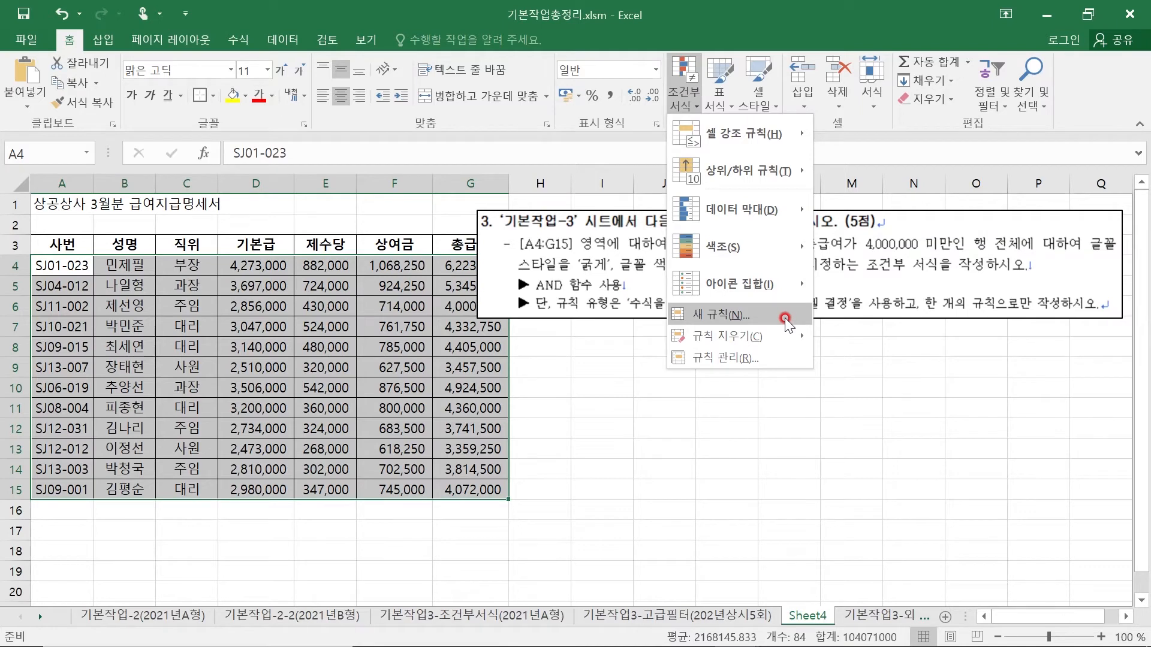
pyautogui.moveTo(466, 68); pyautogui.dragTo(794, 157)
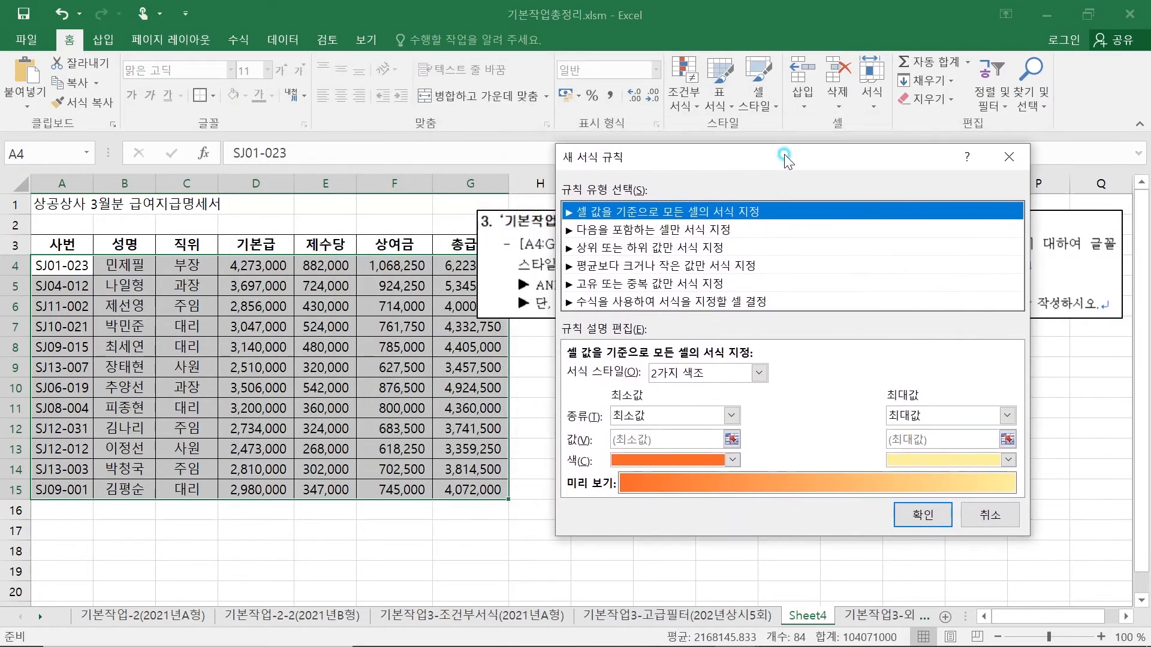
pyautogui.click(651, 304)
pyautogui.moveTo(660, 167); pyautogui.dragTo(722, 172)
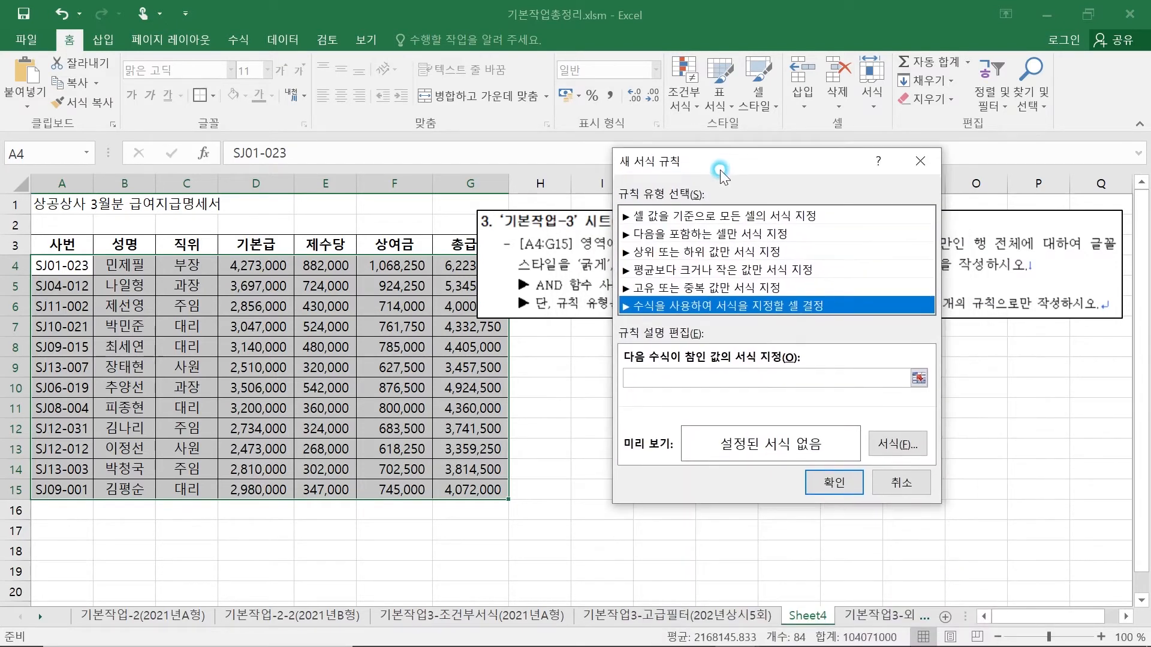
# - Begin the rule formula with =and($C4, referencing the first 직위 cell with only its column absolute
pyautogui.click(652, 375)
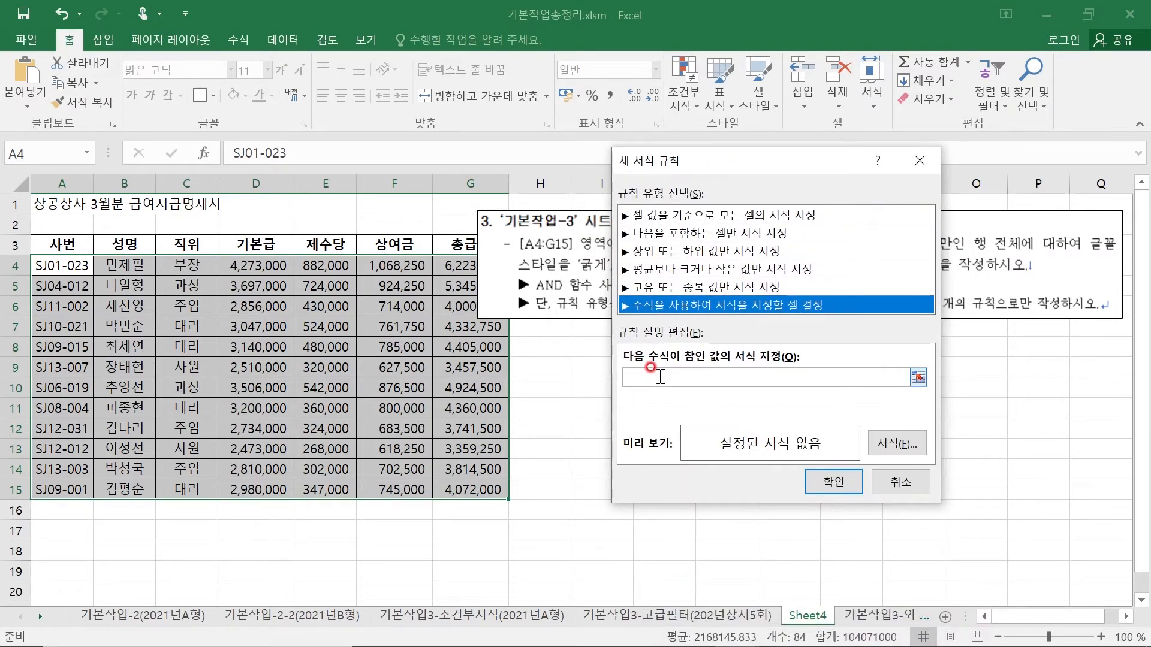
pyautogui.click(706, 393)
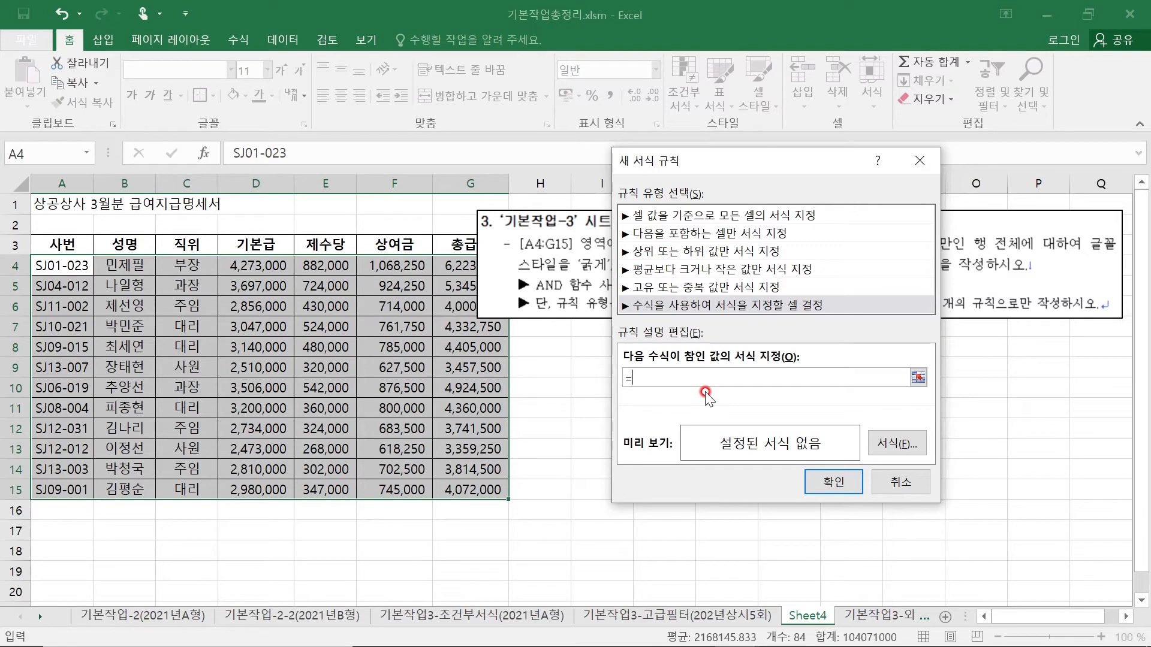
pyautogui.write('and(')
pyautogui.moveTo(786, 163); pyautogui.dragTo(753, 331)
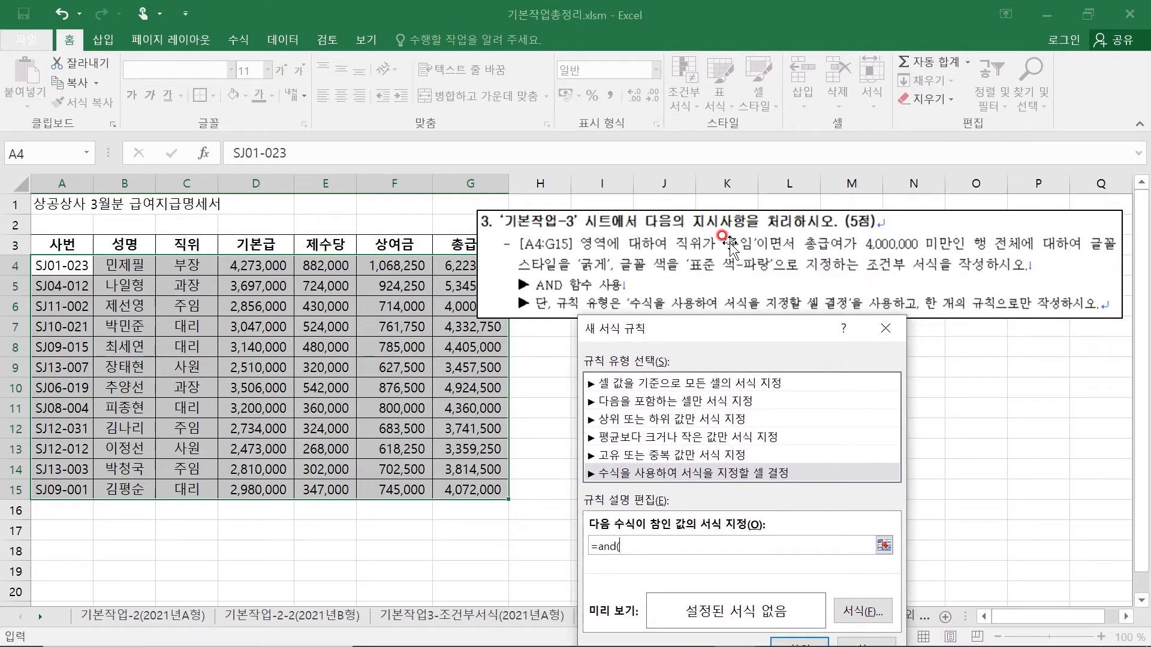
pyautogui.click(180, 265)
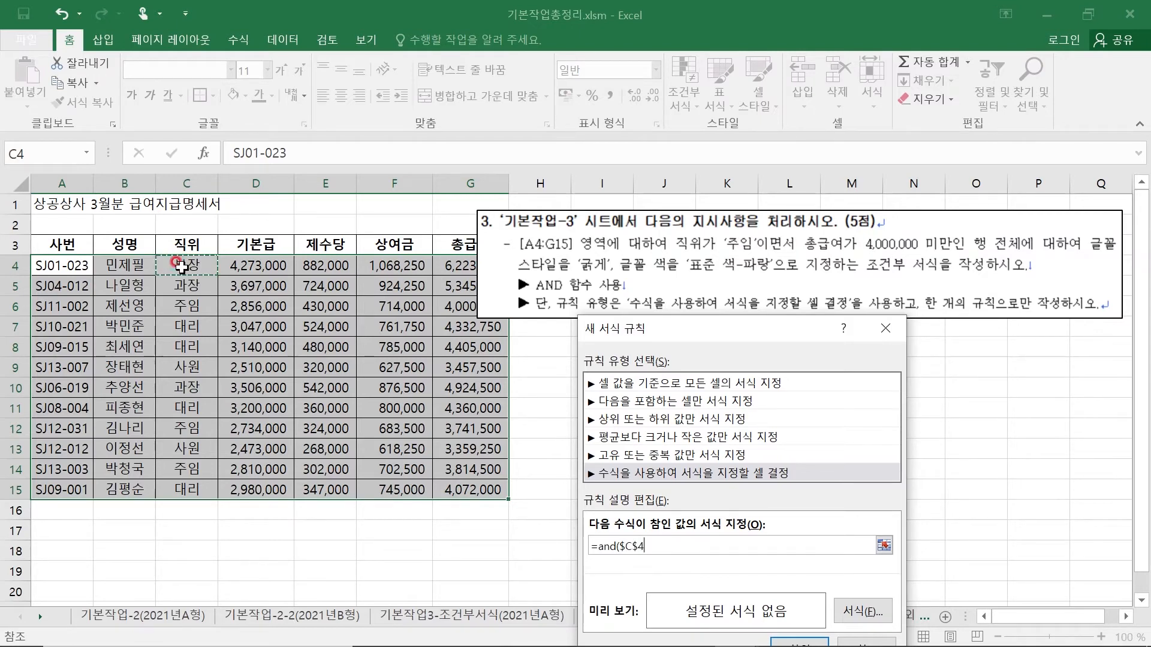
pyautogui.click(610, 548)
pyautogui.moveTo(684, 338); pyautogui.dragTo(532, 63)
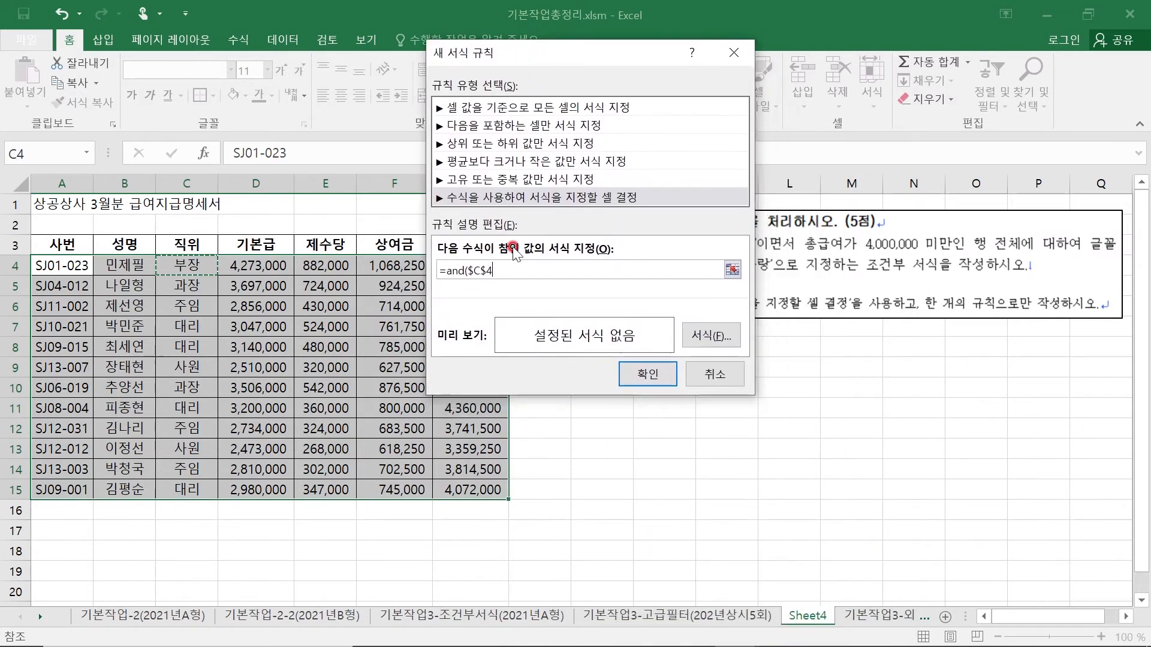
pyautogui.click(488, 270)
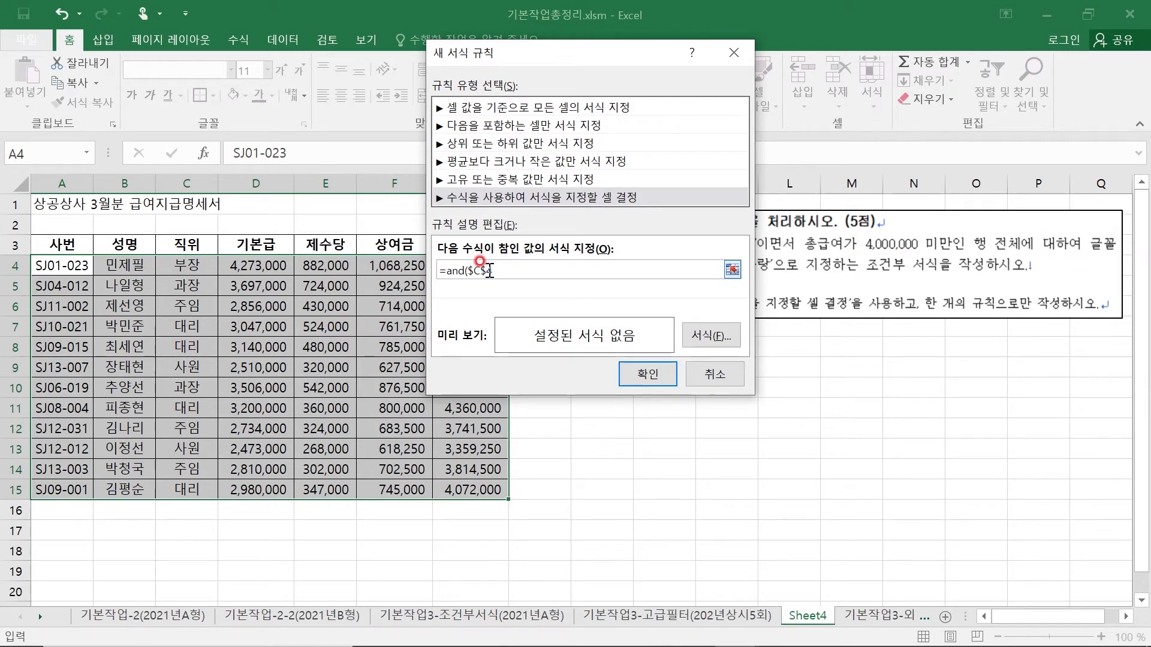
# - Complete the first AND condition as $C4="주임" and add a comma after it
pyautogui.moveTo(578, 53); pyautogui.dragTo(591, 97)
pyautogui.click(549, 306)
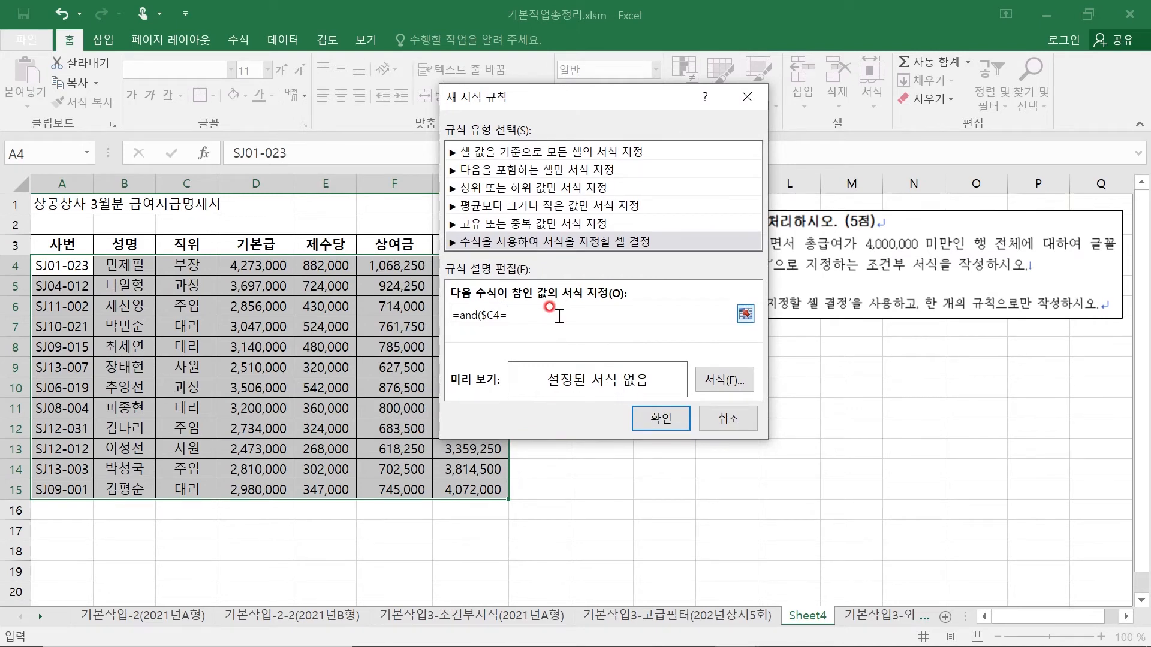
pyautogui.write('="ㅈ')
pyautogui.write('주임",')
pyautogui.moveTo(582, 96); pyautogui.dragTo(681, 96)
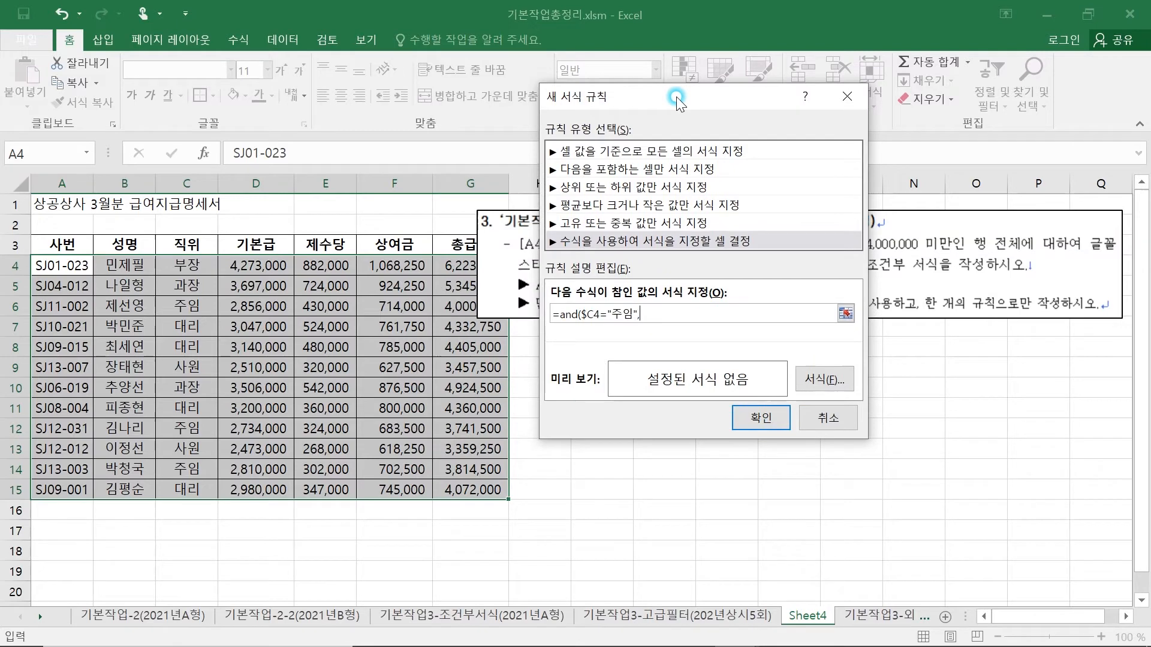
# - Add the second condition $G4<4000000 for 총급여 and close the formula as =and($C4="주임",$G4<4000000)
pyautogui.click(653, 307)
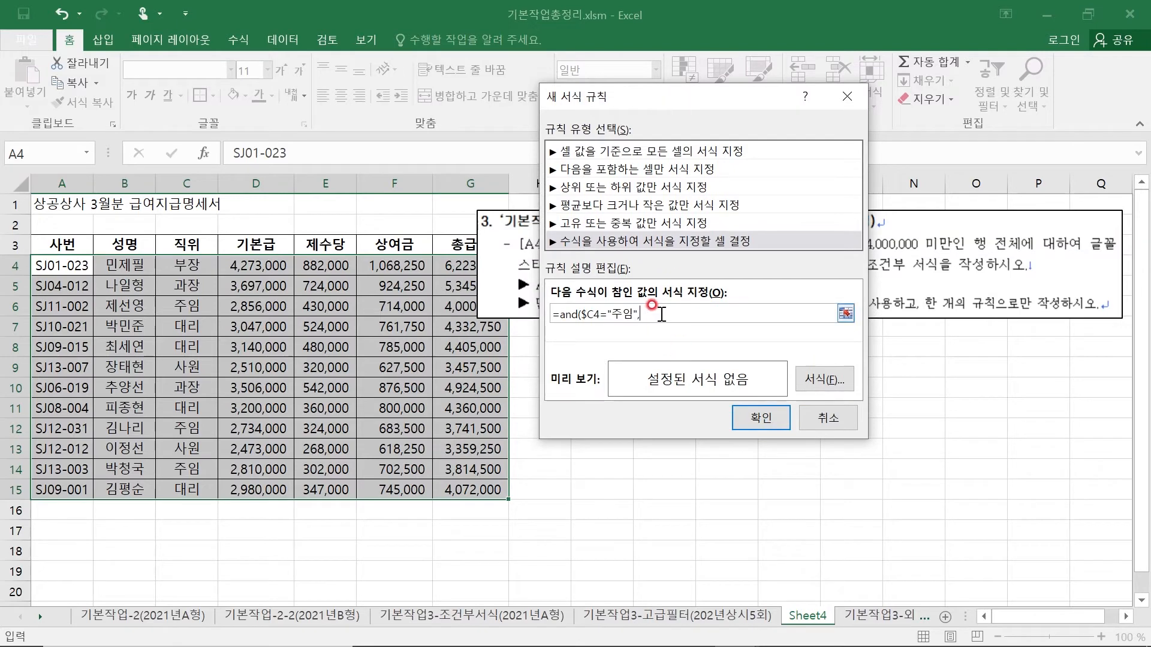
pyautogui.click(457, 264)
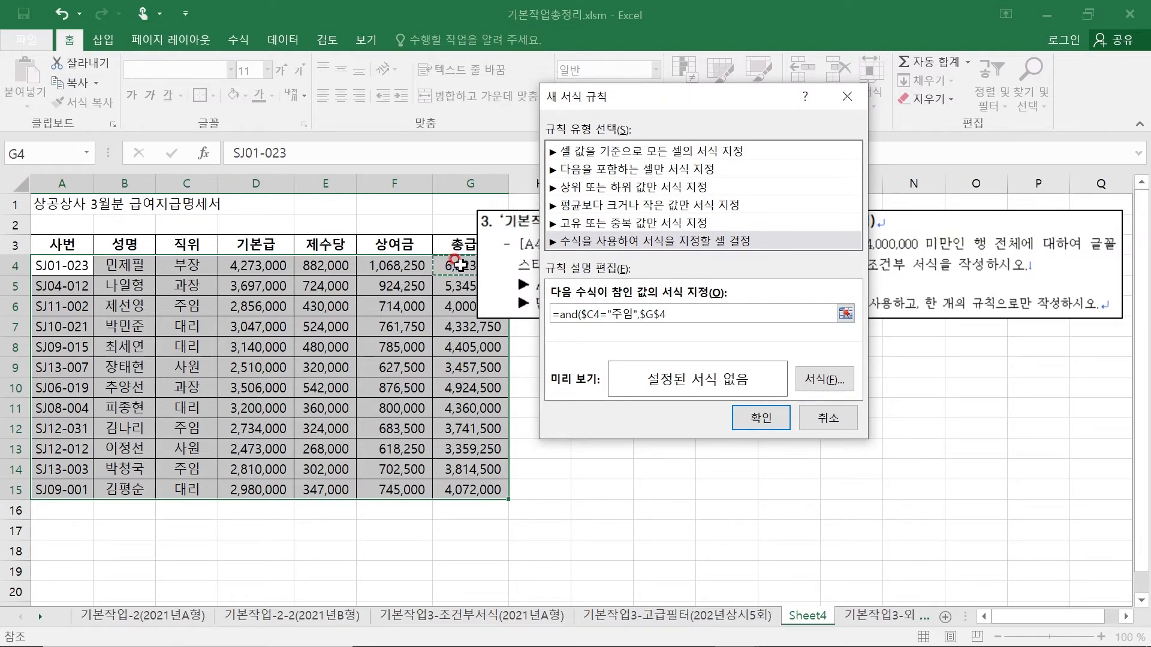
pyautogui.click(658, 314)
pyautogui.click(658, 315)
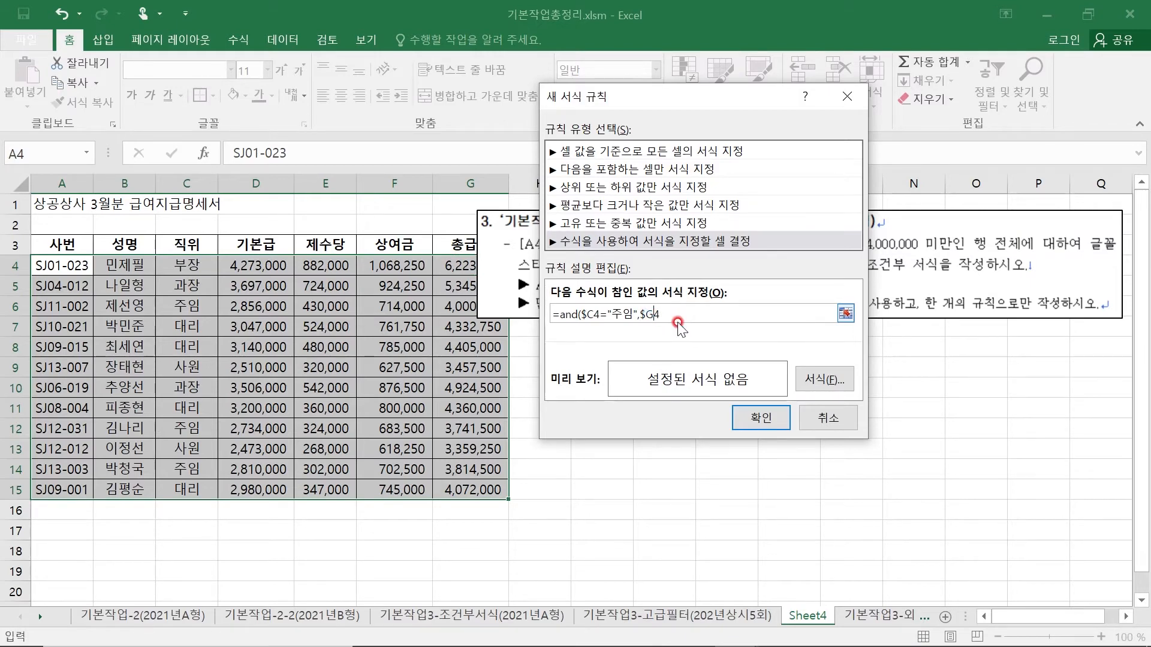
pyautogui.click(678, 309)
pyautogui.moveTo(757, 106); pyautogui.dragTo(673, 60)
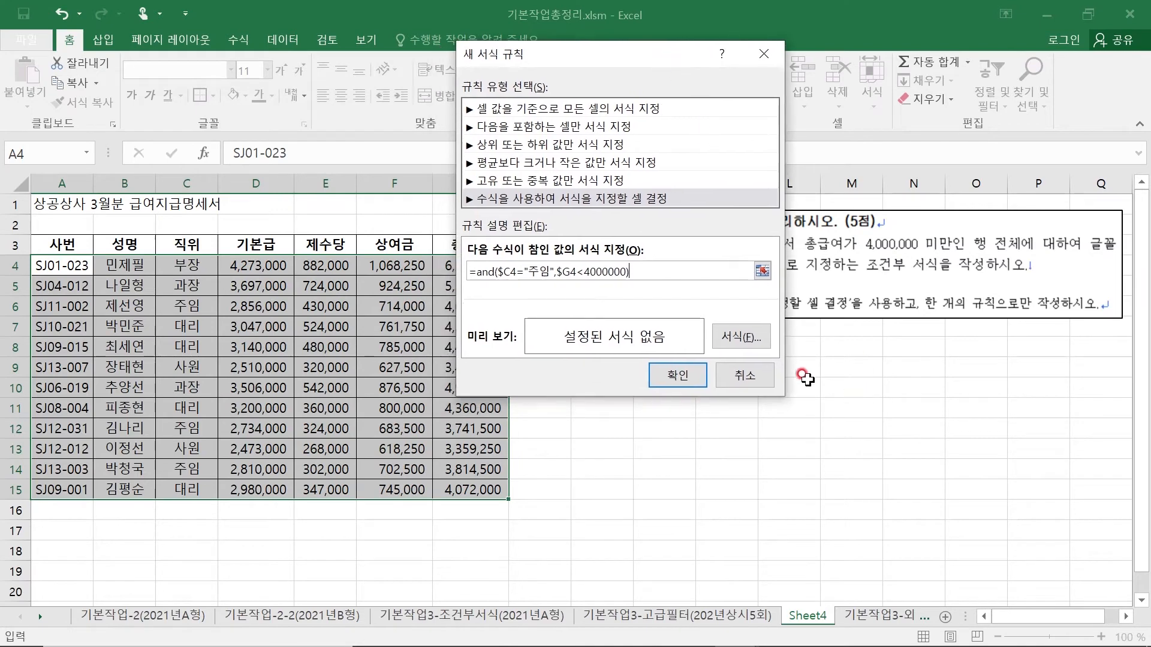
# - Set the rule's format to bold (굵게) with the standard blue (파랑) font color, and apply the rule to A4:G15
pyautogui.click(737, 337)
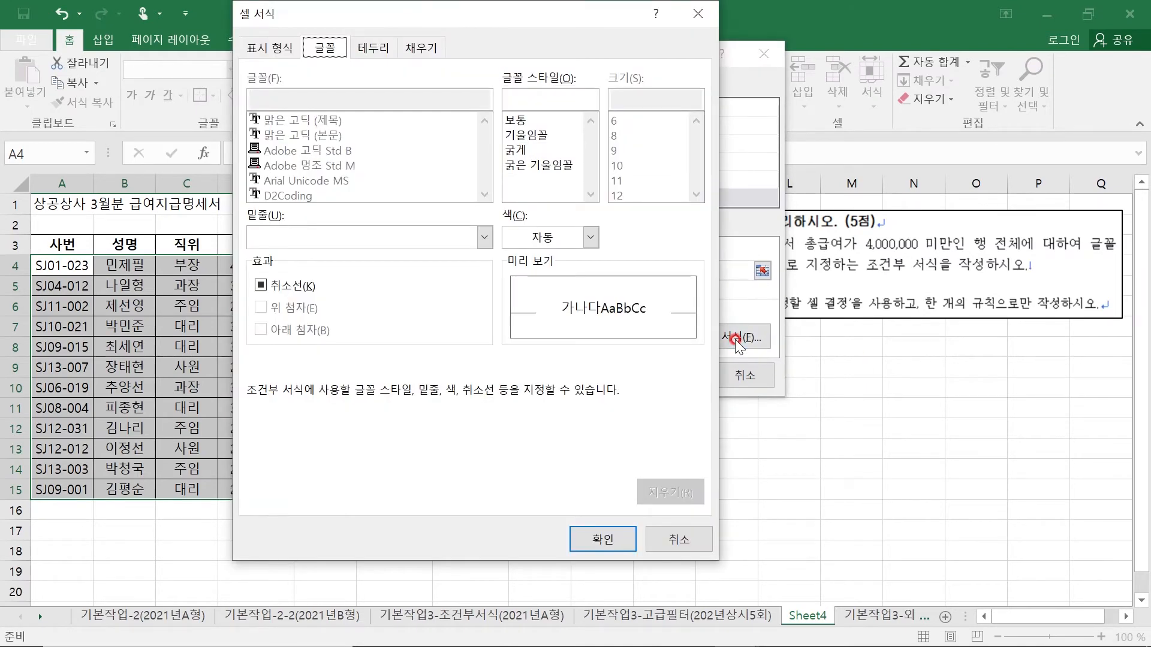
pyautogui.click(530, 150)
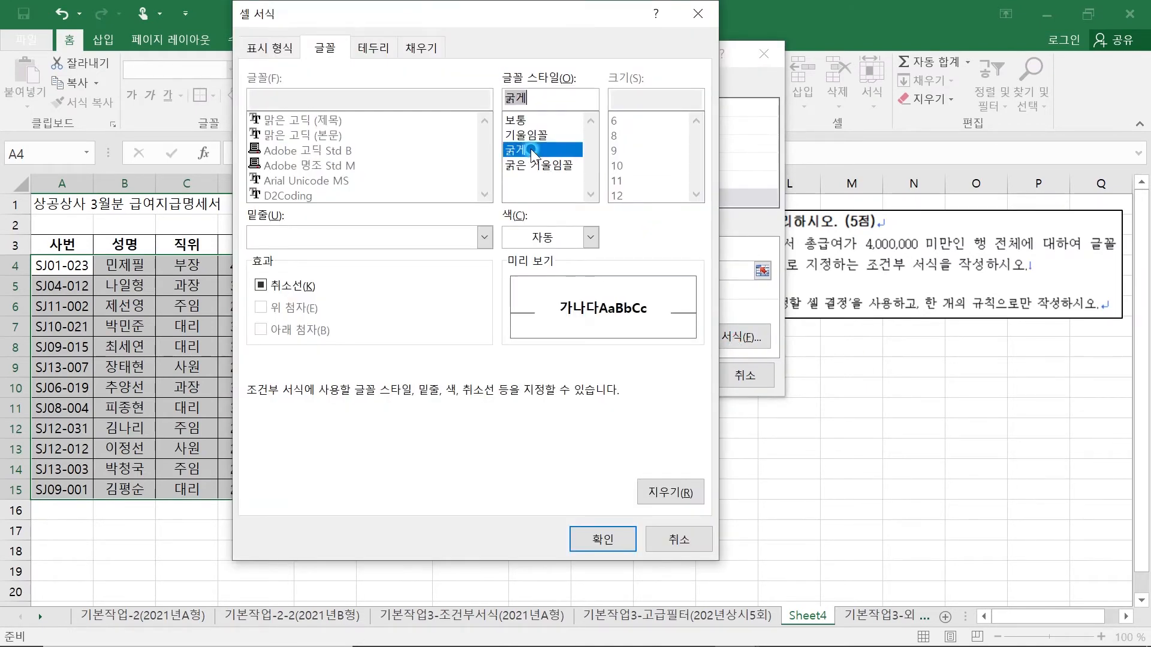
pyautogui.click(584, 238)
pyautogui.click(597, 303)
pyautogui.click(606, 390)
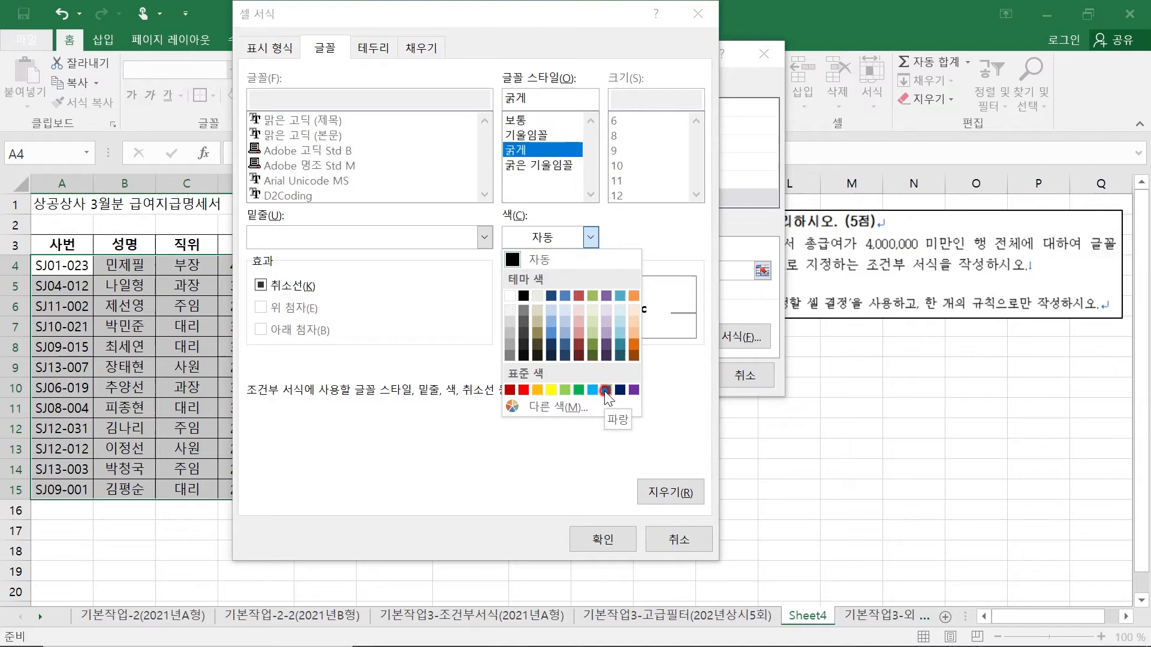
pyautogui.click(616, 540)
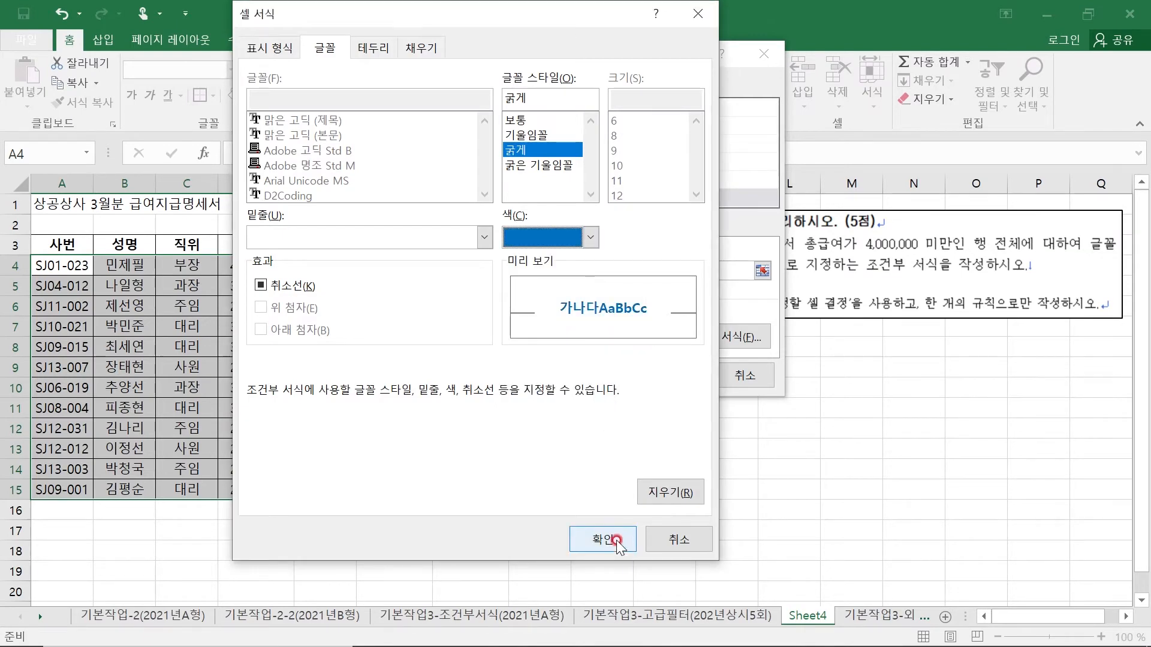
pyautogui.click(676, 377)
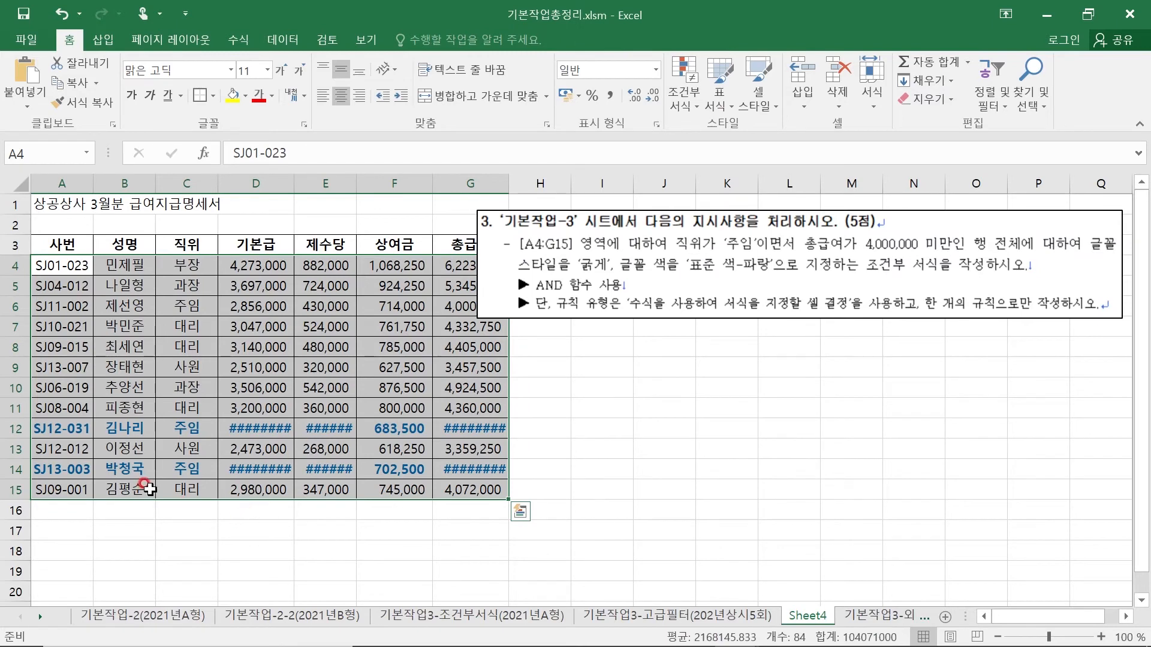
pyautogui.click(613, 388)
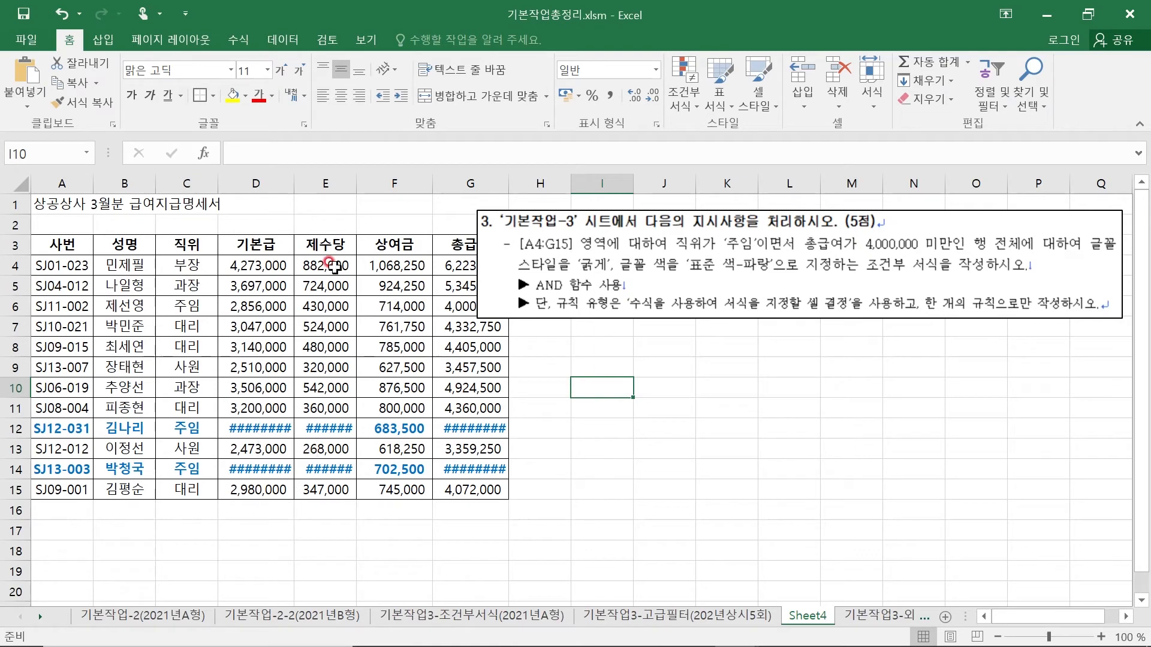
# - AutoFit the widths of columns D, E and G to show the bold salary figures in full
pyautogui.doubleClick(293, 183)
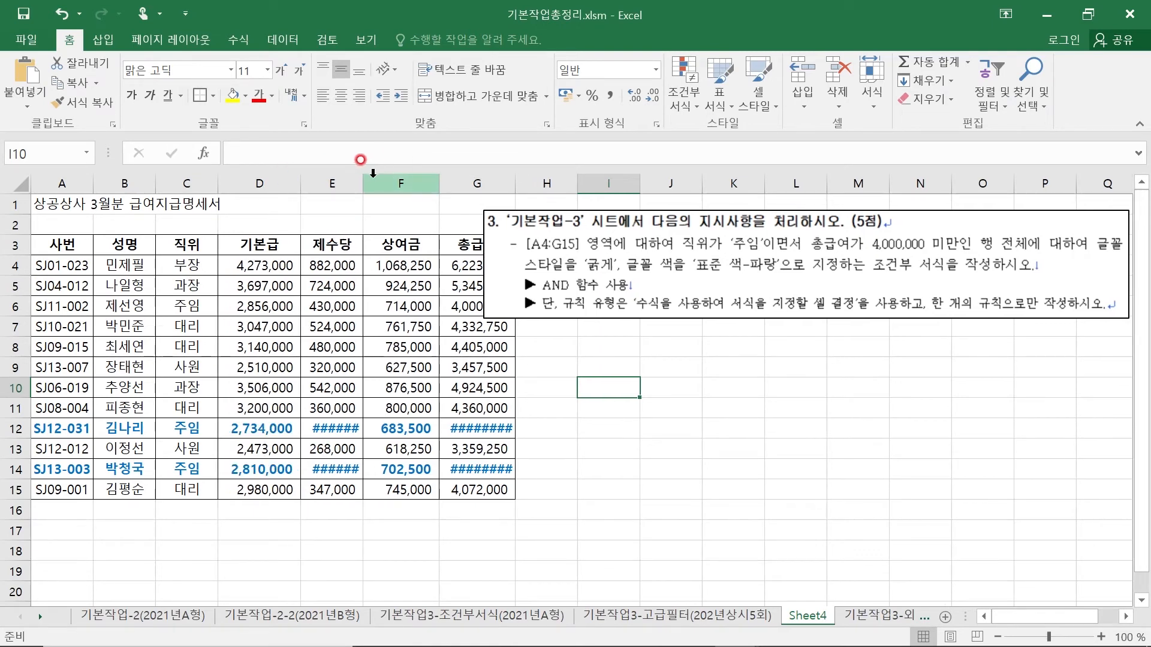
pyautogui.doubleClick(363, 184)
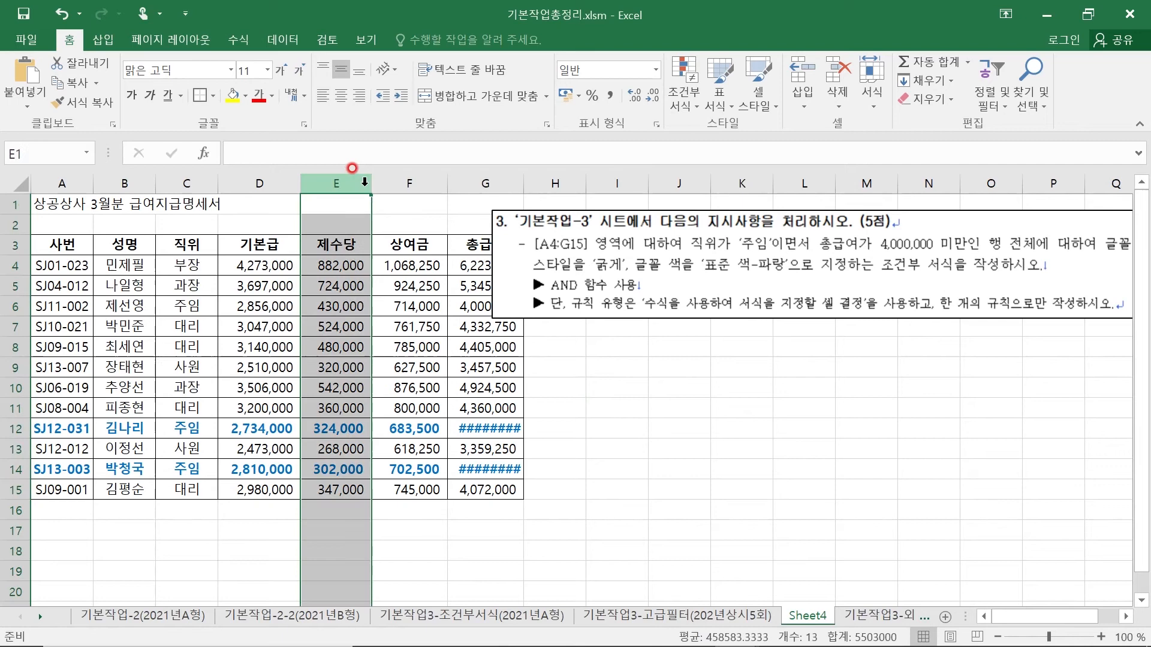
pyautogui.doubleClick(524, 183)
pyautogui.click(674, 426)
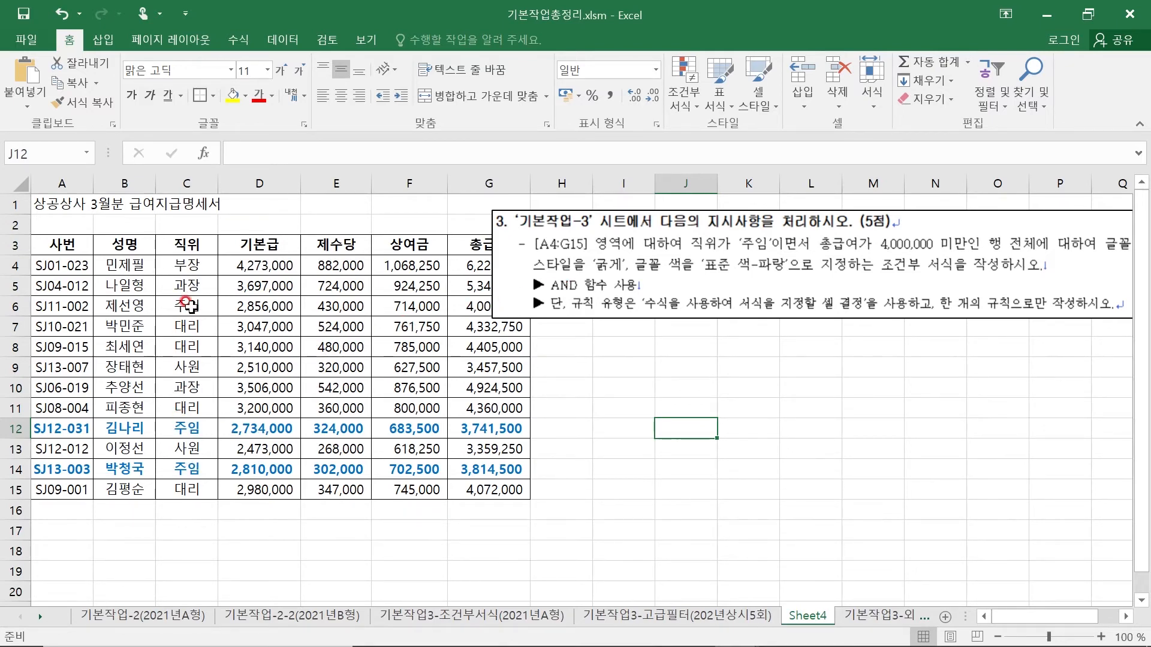
# - Check the 직위 and 총급여 cells of the blue rows and row 6 against the rule, shifting the instruction picture as needed
pyautogui.click(186, 427)
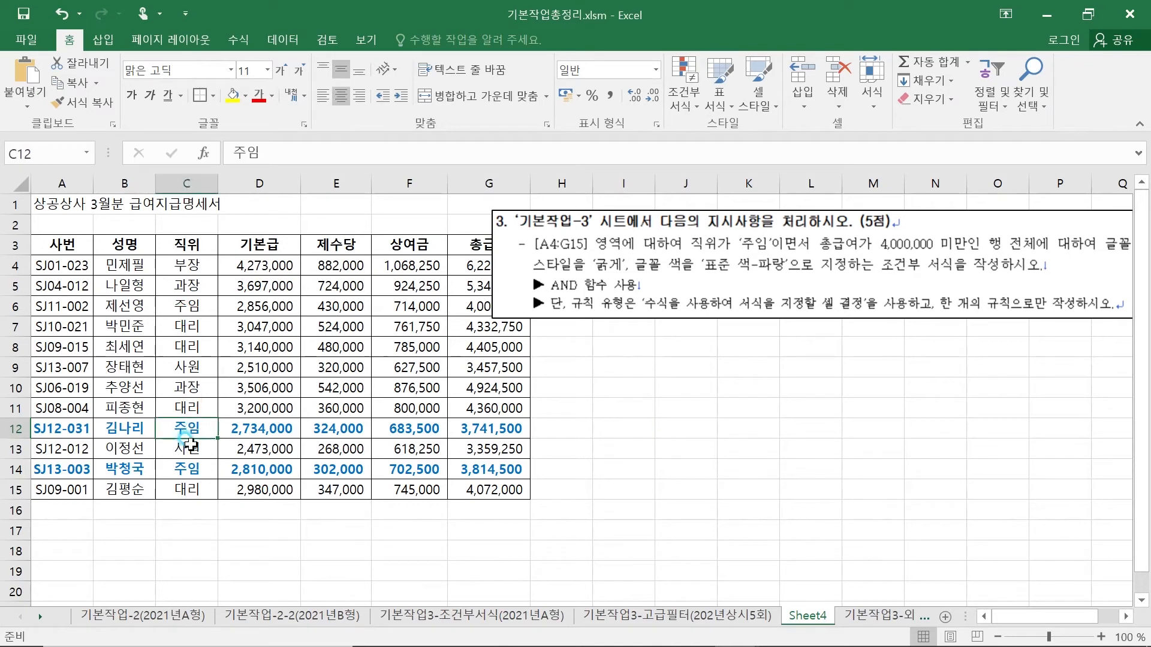
pyautogui.click(192, 471)
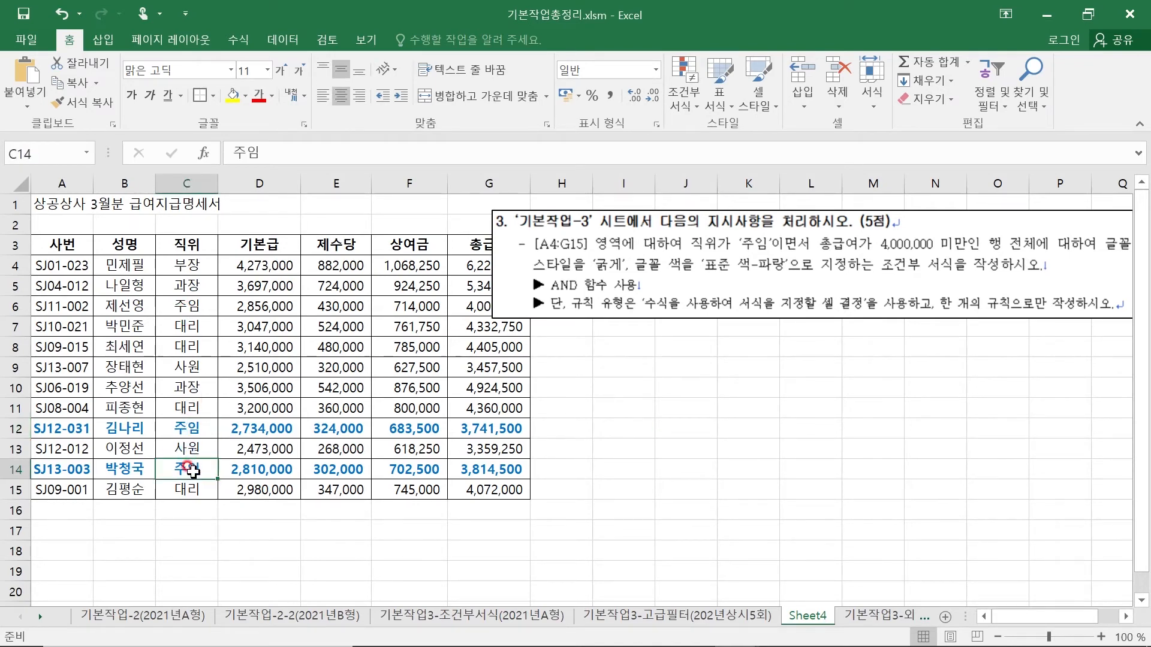
pyautogui.click(476, 426)
pyautogui.click(474, 471)
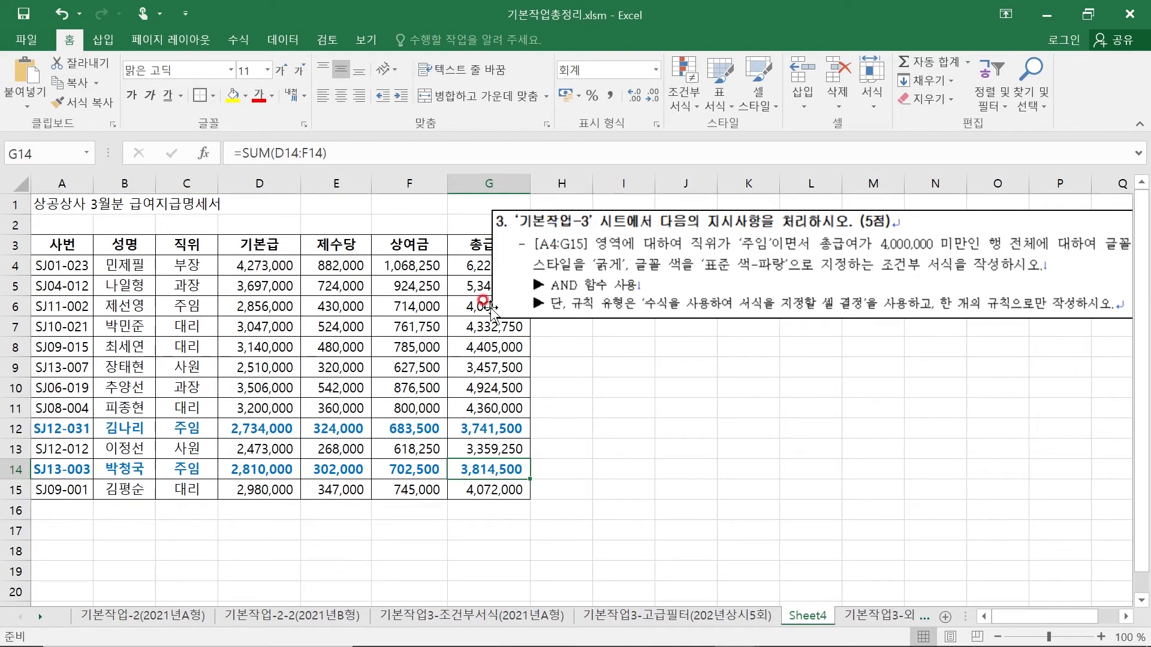
pyautogui.click(454, 306)
pyautogui.moveTo(632, 222)
pyautogui.mouseDown()
pyautogui.moveTo(723, 223)
pyautogui.moveTo(539, 228)
pyautogui.moveTo(557, 247)
pyautogui.moveTo(712, 298)
pyautogui.moveTo(700, 280)
pyautogui.mouseUp()
pyautogui.click(703, 281)
pyautogui.moveTo(636, 232); pyautogui.dragTo(611, 205)
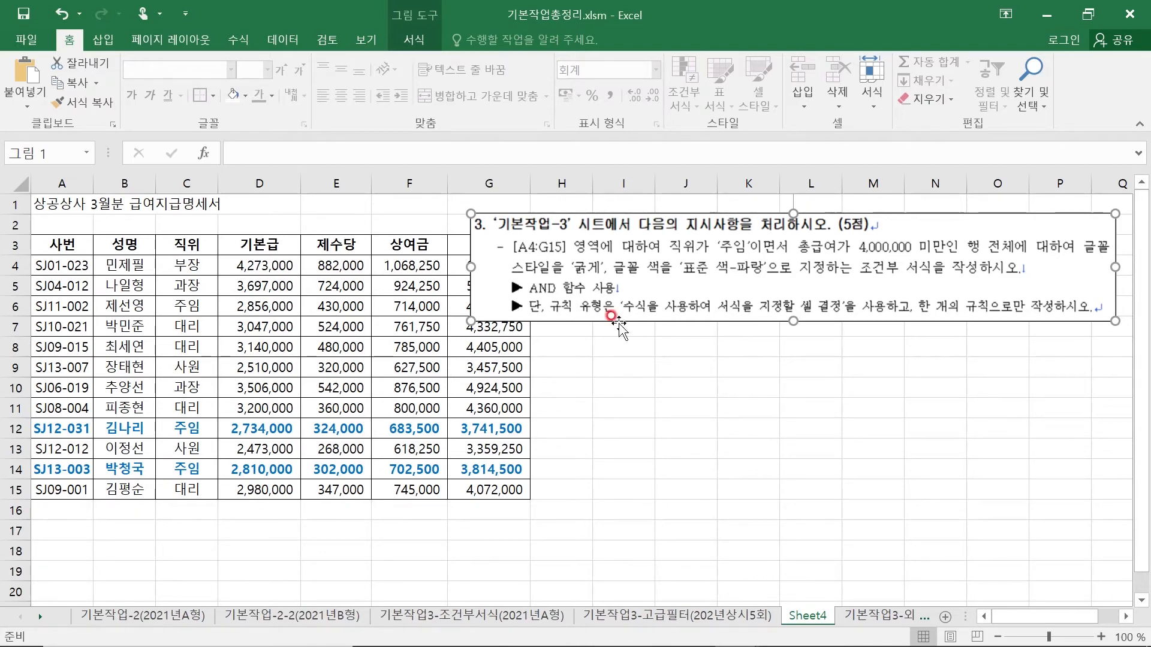
pyautogui.moveTo(657, 236); pyautogui.dragTo(660, 250)
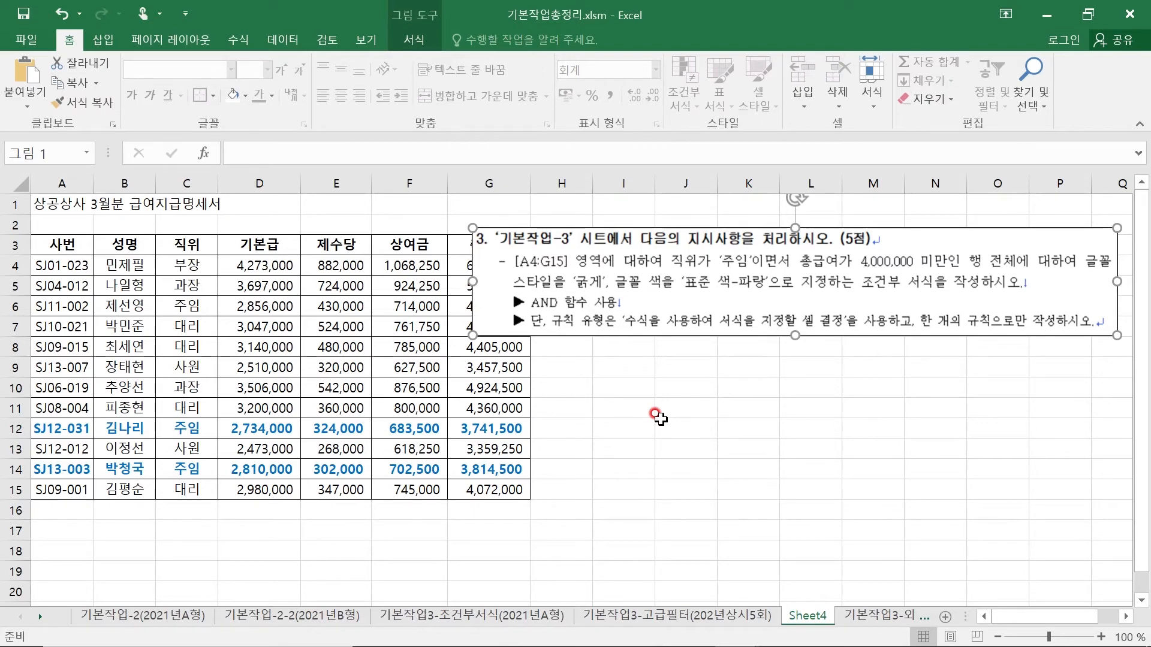
# - Open the 기본작업3-고급필터(202년상시5회) sheet and examine the 수강과목 and 결재 fields and the required criteria area starting at A17
pyautogui.click(629, 618)
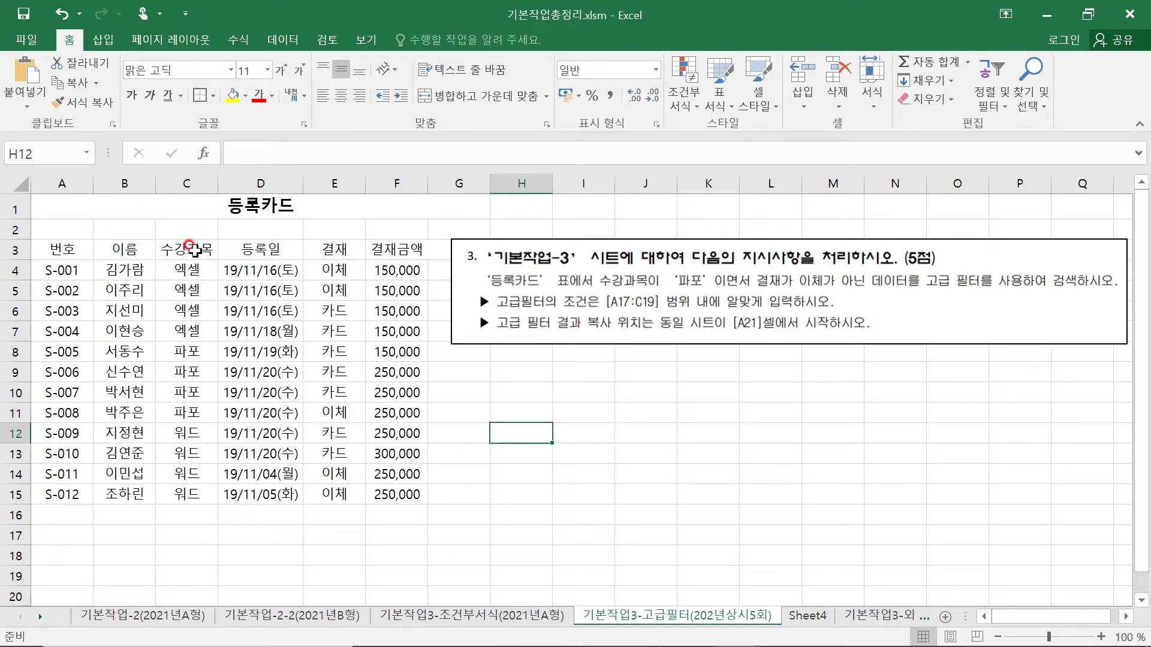
pyautogui.click(195, 350)
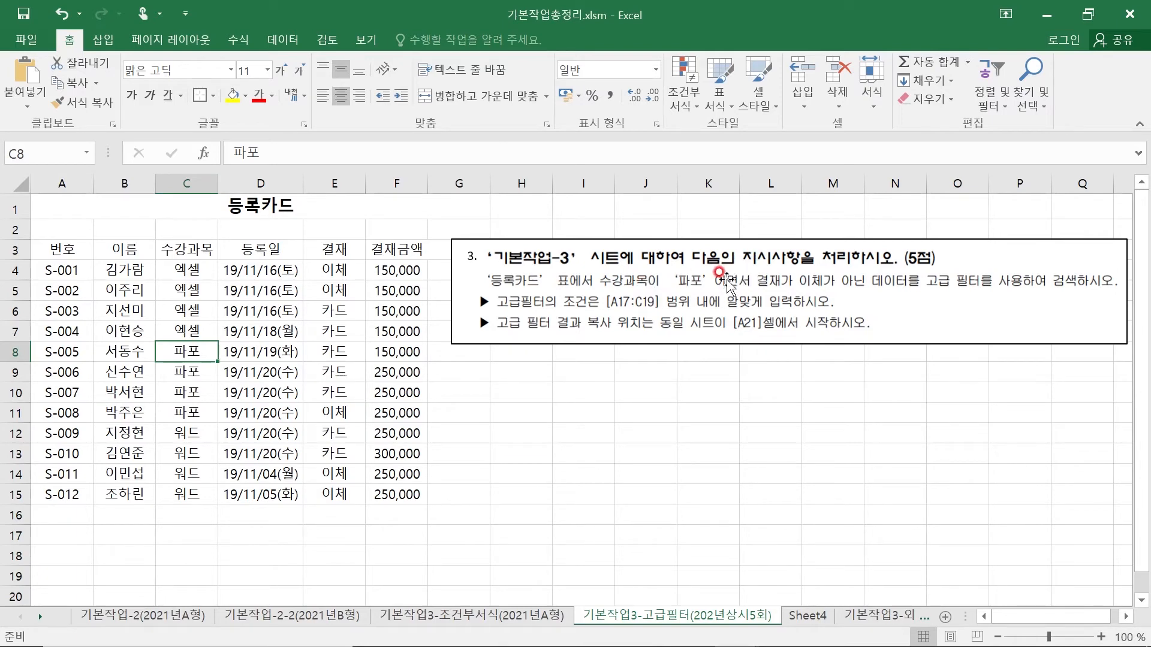
pyautogui.click(333, 250)
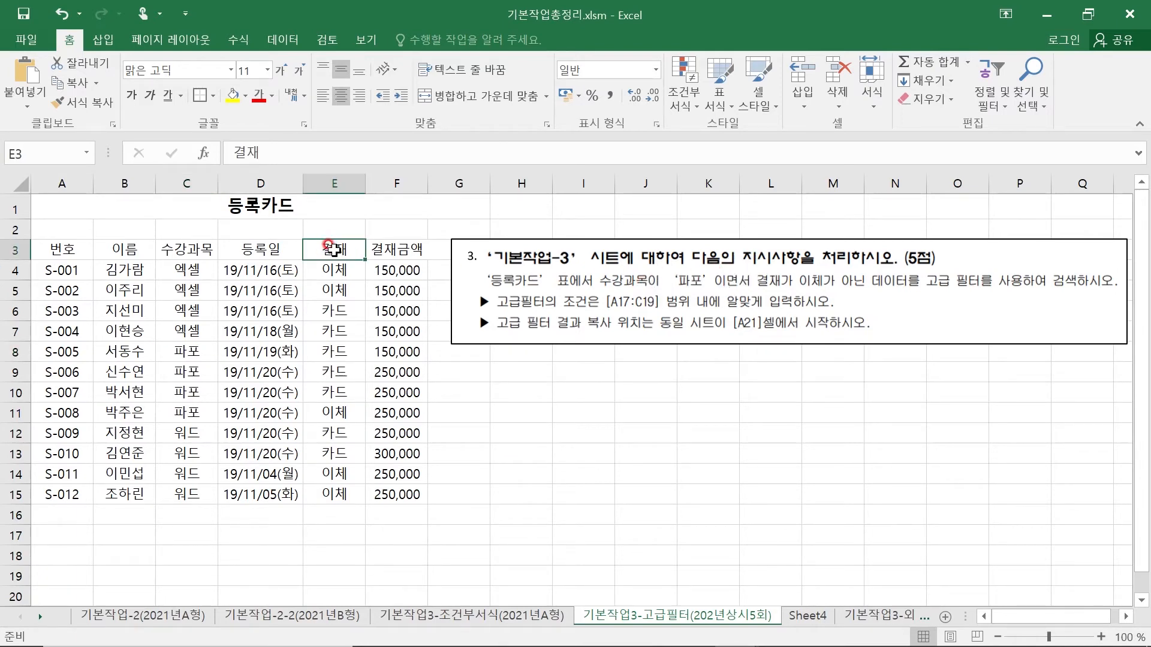
pyautogui.click(332, 270)
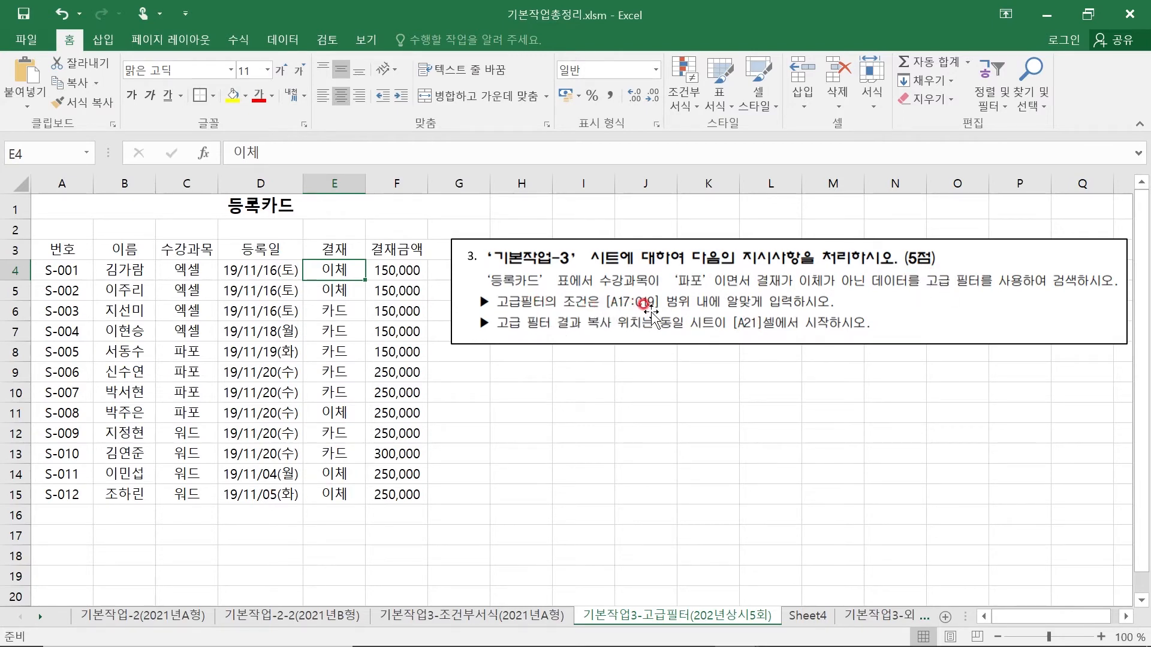
pyautogui.click(74, 533)
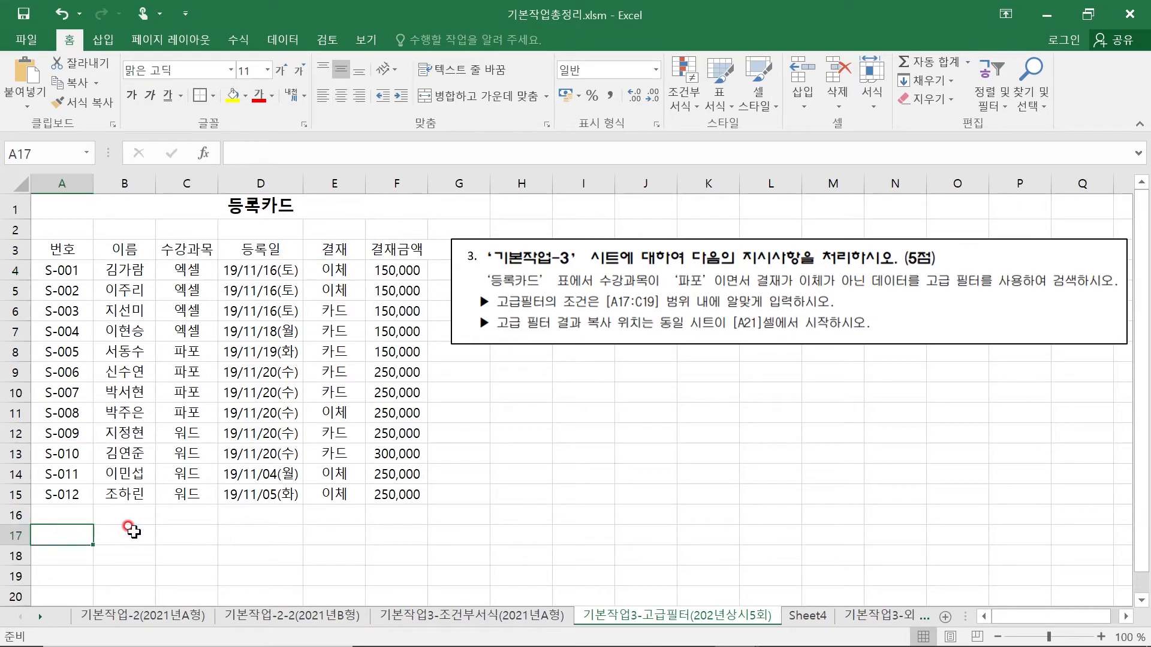
pyautogui.click(134, 537)
pyautogui.click(71, 534)
pyautogui.click(124, 532)
pyautogui.click(69, 539)
pyautogui.click(111, 536)
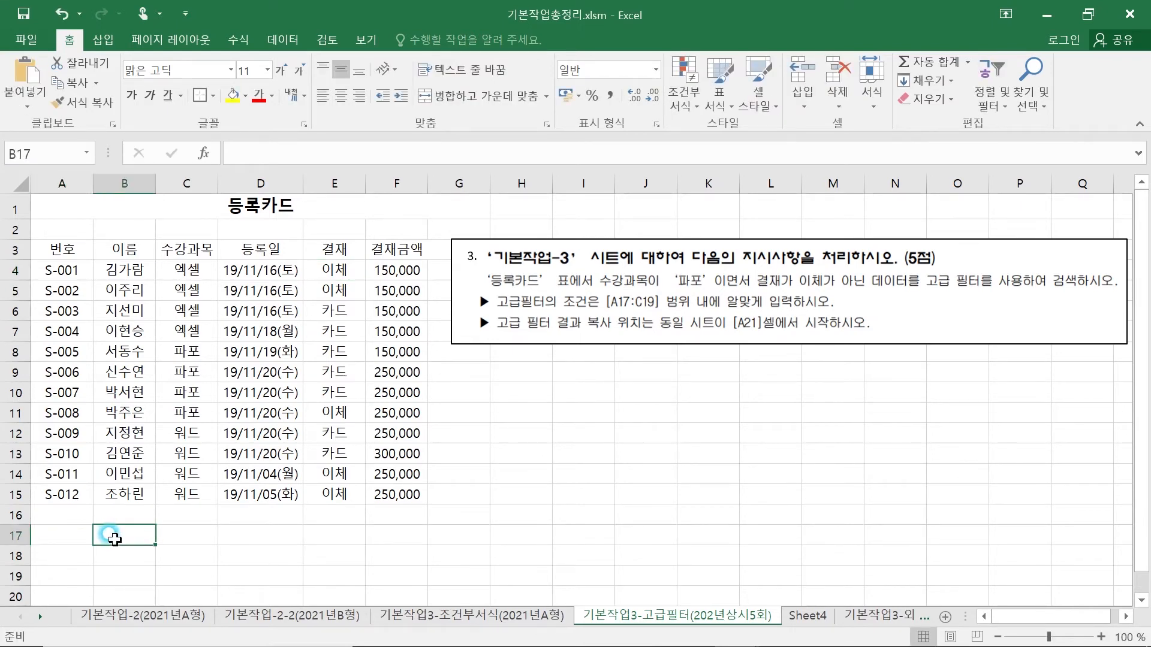
# - Copy the 수강과목 and 결재 headers from C3 and E3 into A17:B17 as the advanced filter's criteria headers
pyautogui.click(196, 250)
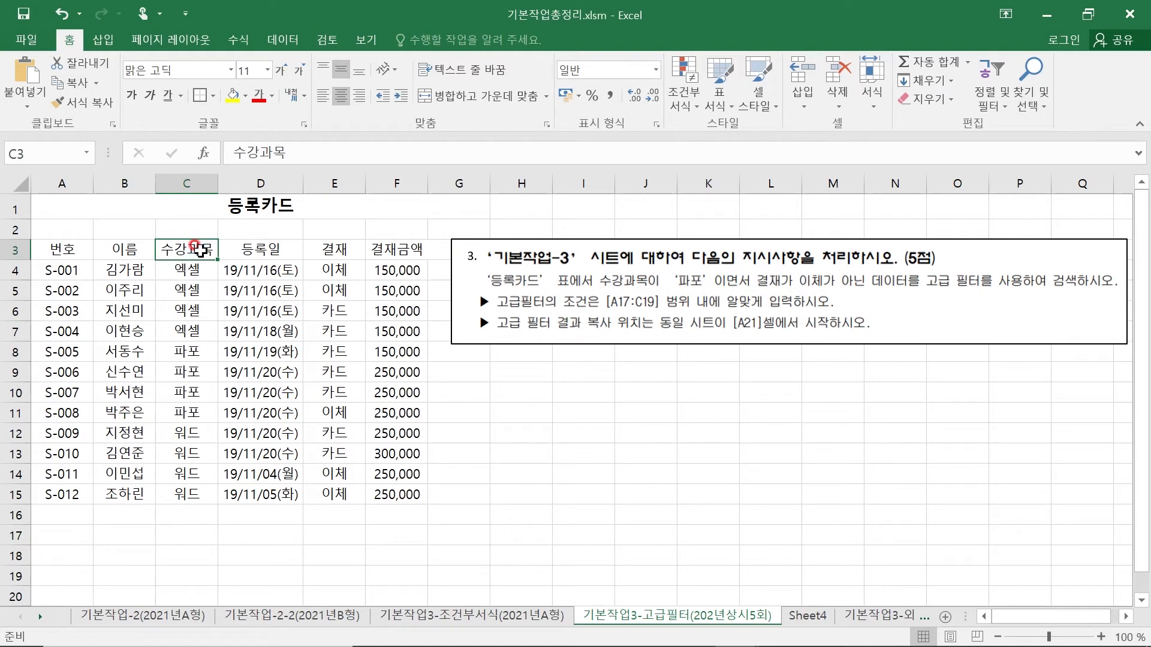
pyautogui.click(334, 244)
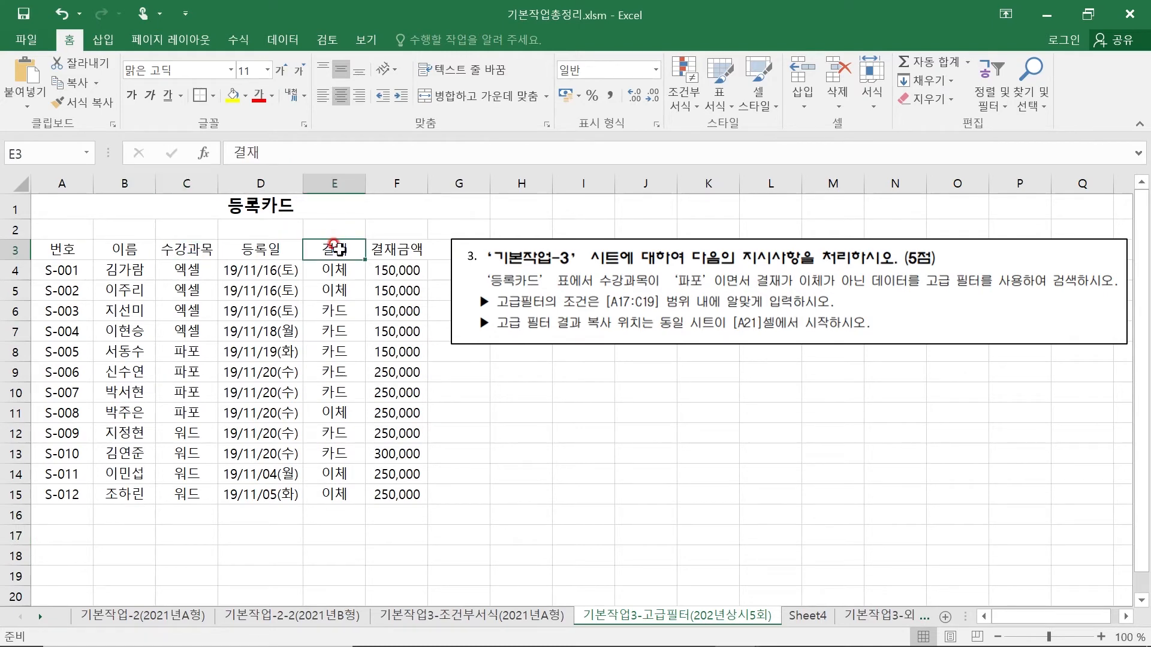
pyautogui.click(196, 247)
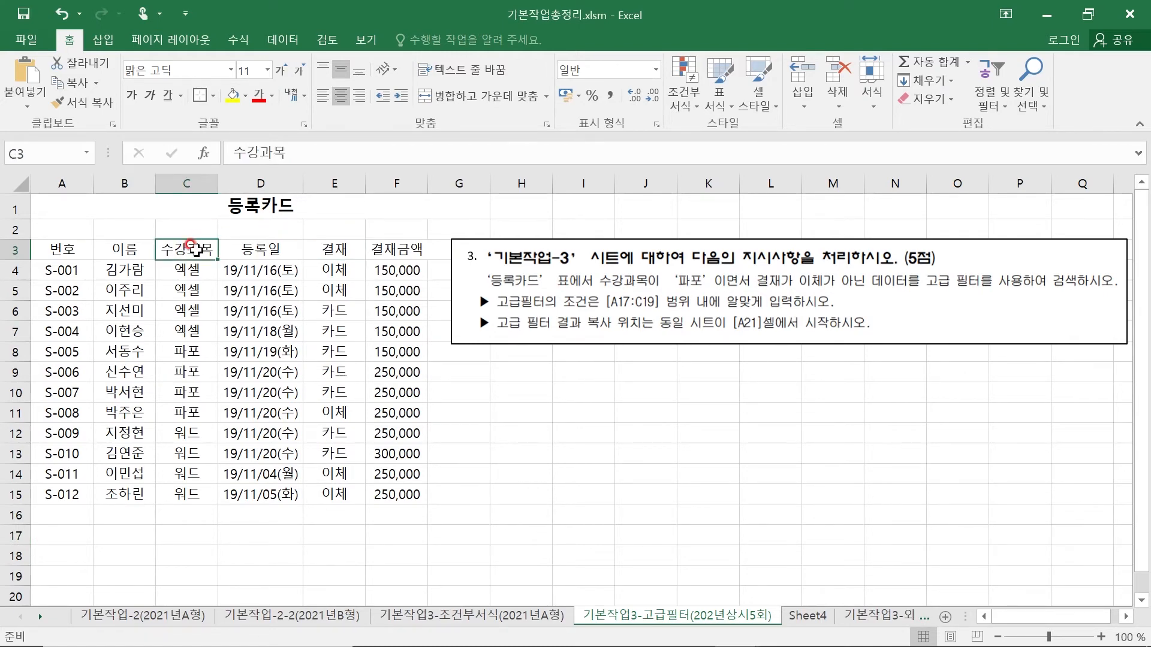
pyautogui.keyDown('ctrl'); pyautogui.click(320, 247); pyautogui.keyUp('ctrl')
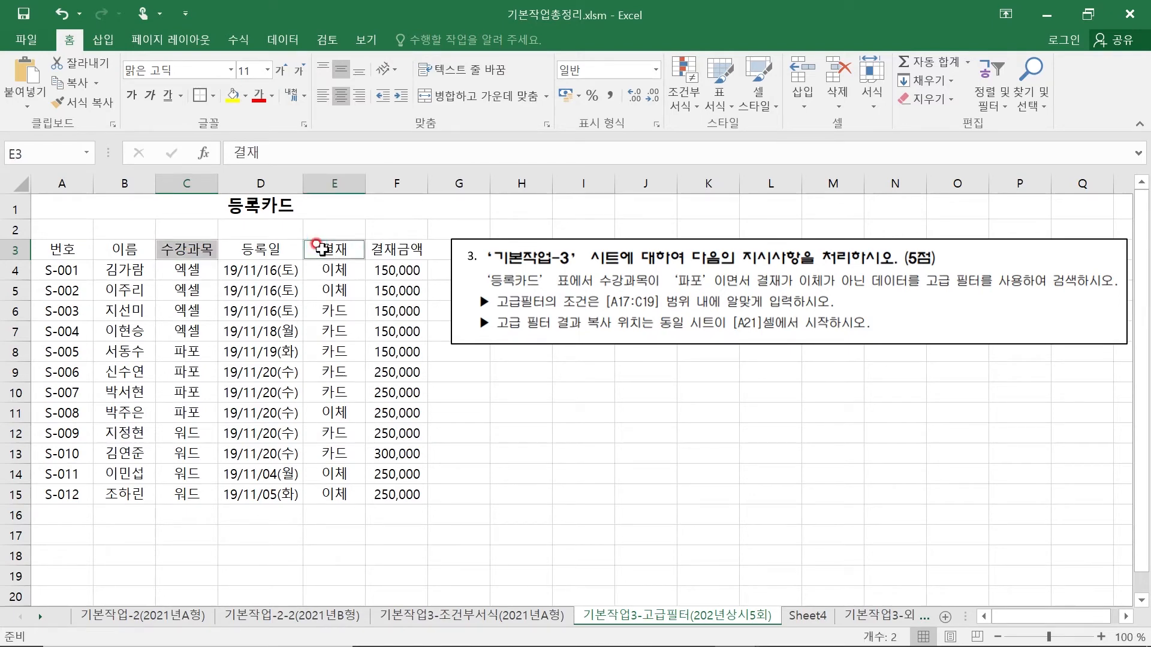
pyautogui.hotkey('ctrl', 'c')
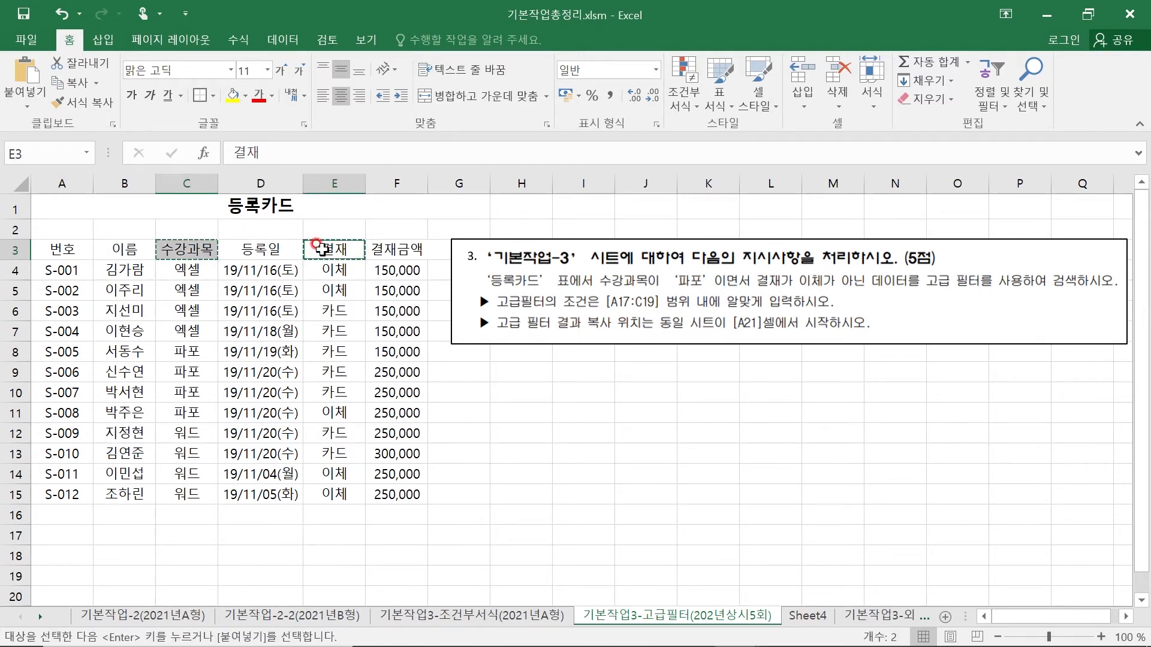
pyautogui.click(62, 534)
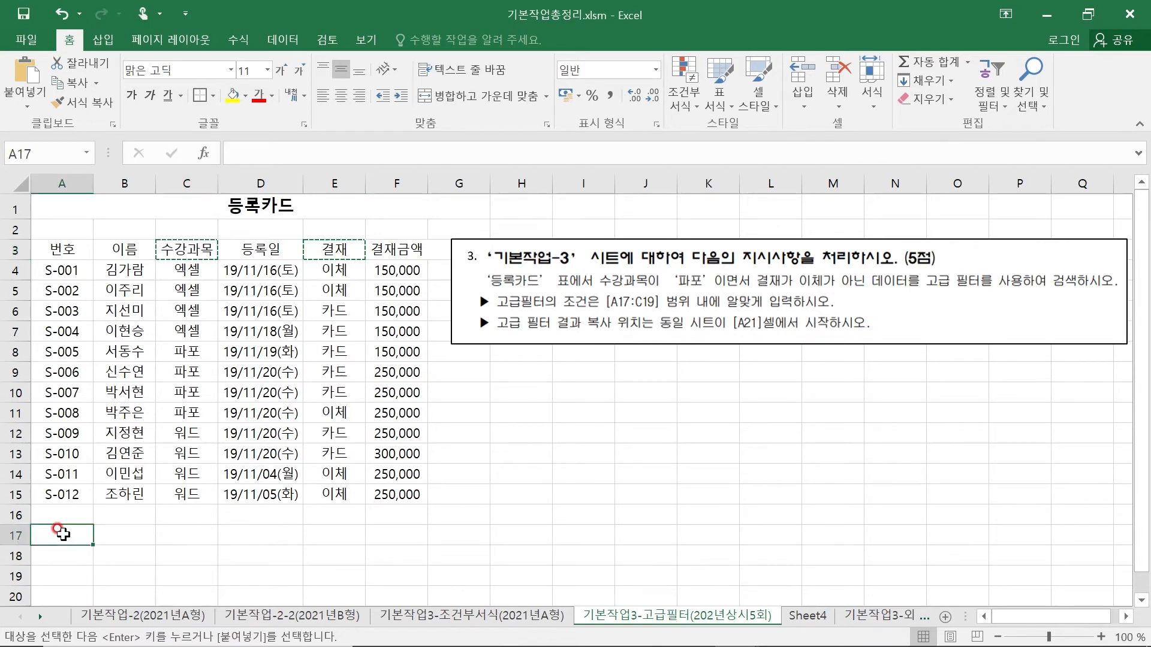
pyautogui.hotkey('ctrl', 'v')
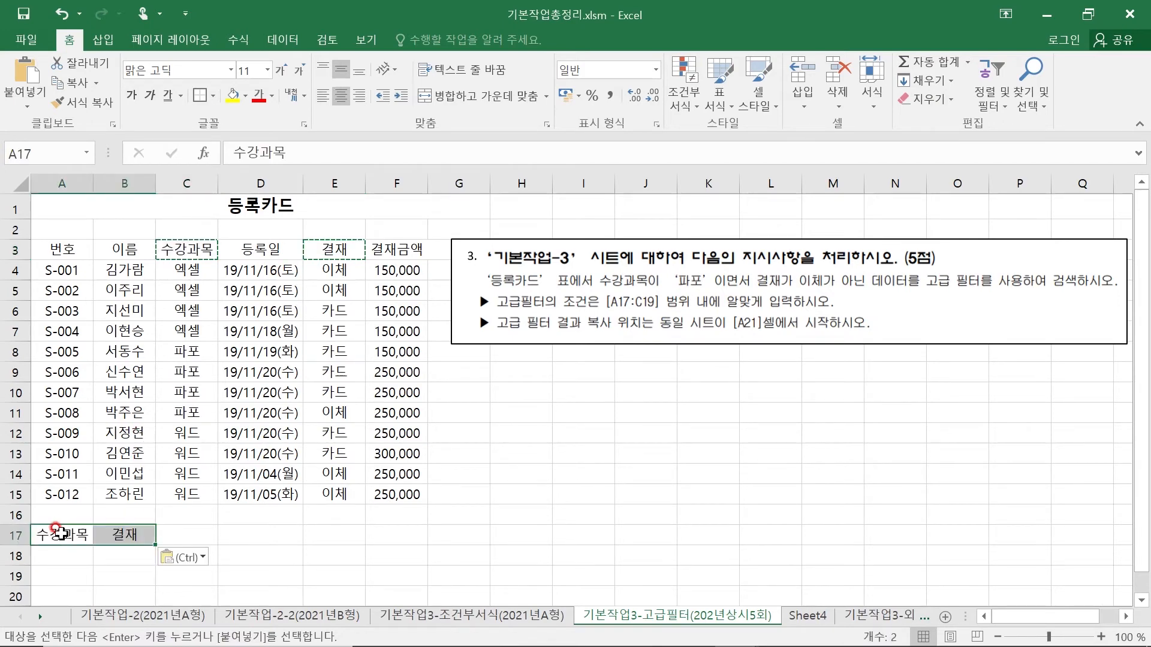
pyautogui.click(270, 539)
# - Copy the value 파포 from the 수강과목 column into A18 as the first filter criterion
pyautogui.click(67, 556)
pyautogui.scroll(-1, 67, 557)
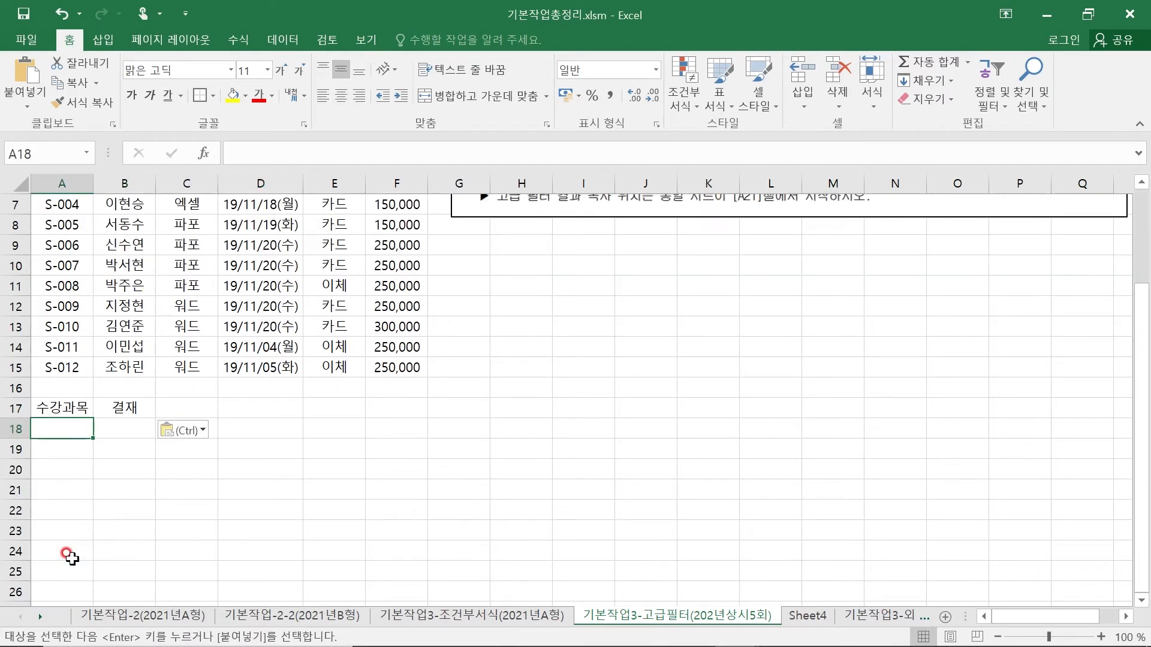
pyautogui.scroll(1, 88, 444)
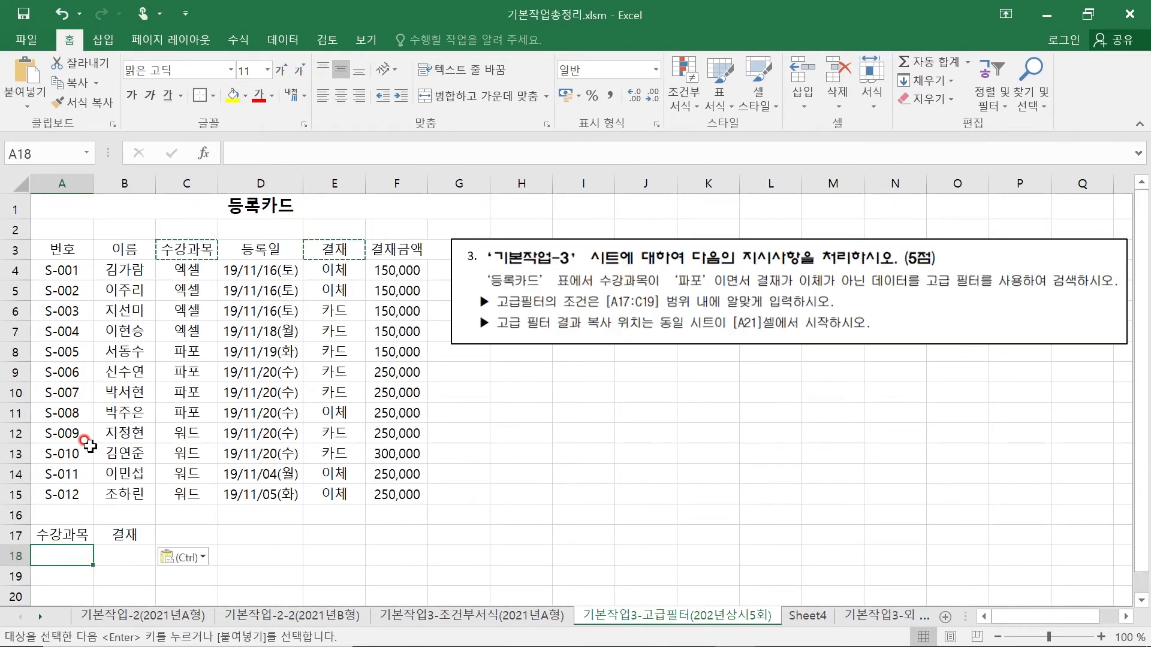
pyautogui.click(185, 391)
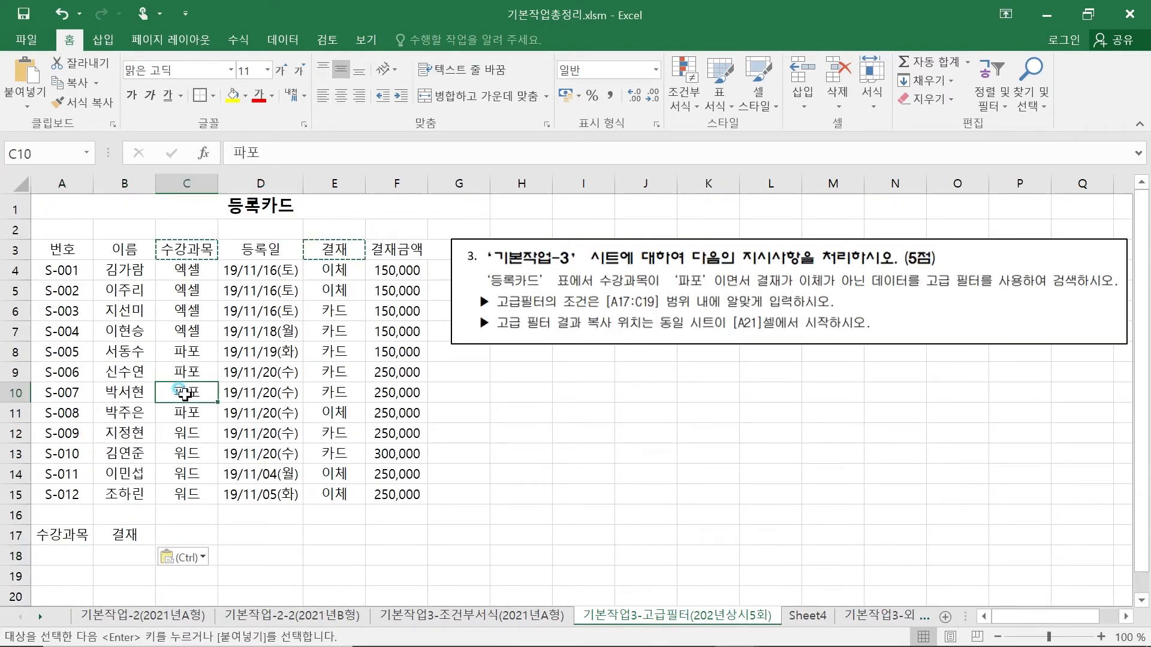
pyautogui.hotkey('ctrl', 'c')
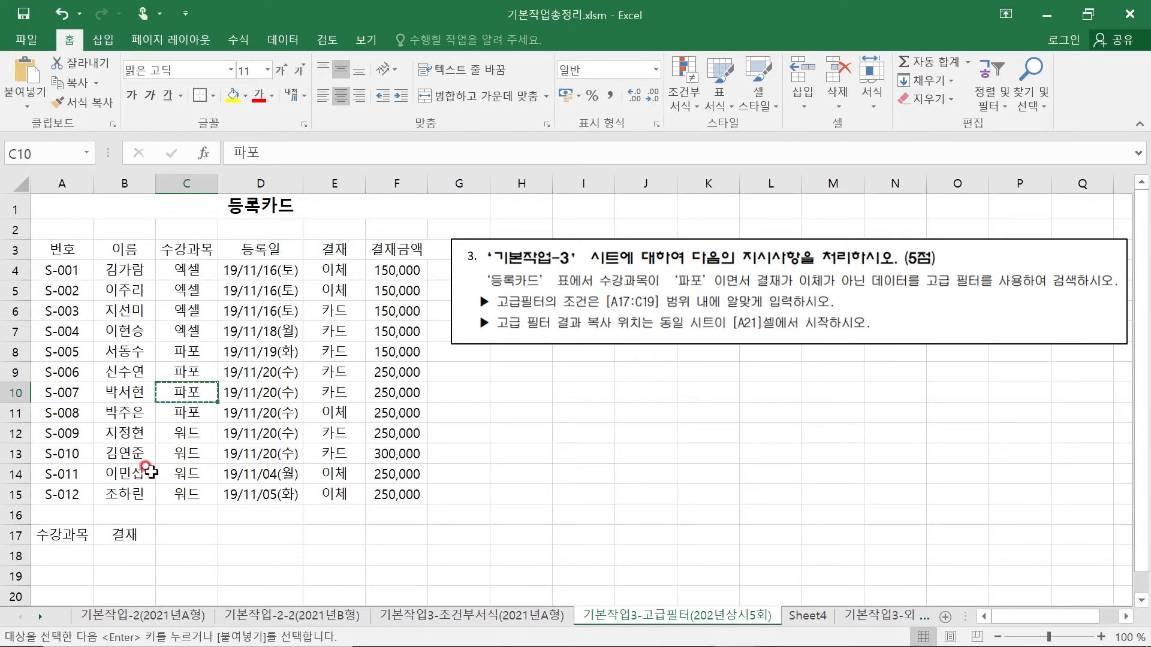
pyautogui.click(53, 549)
pyautogui.hotkey('ctrl', 'v')
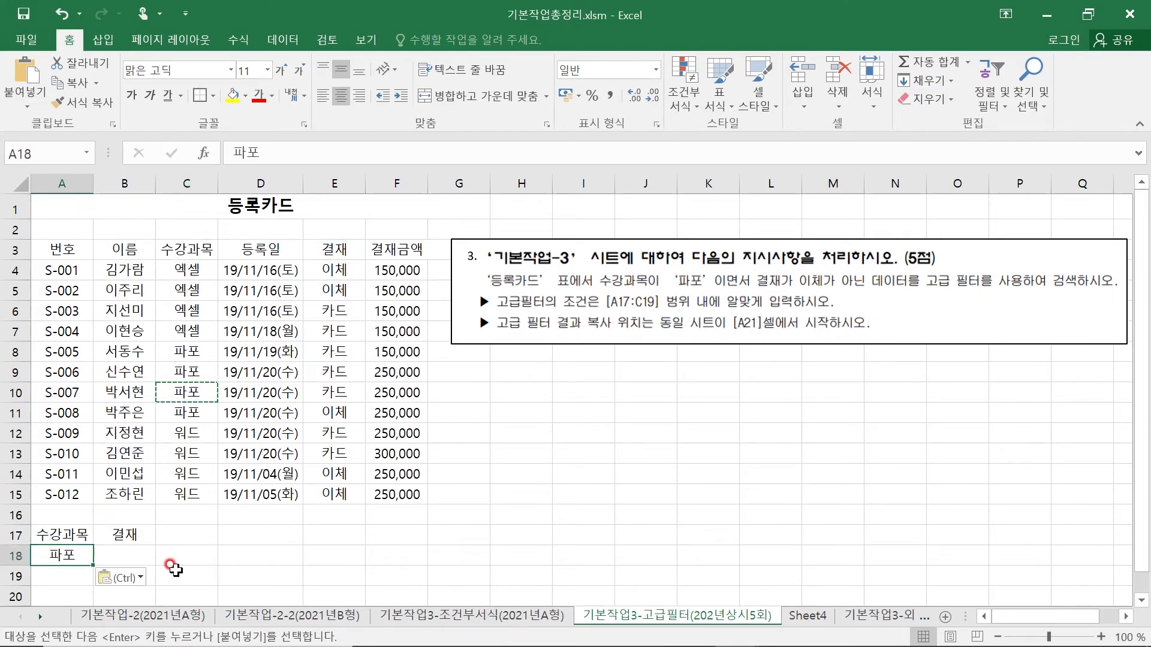
pyautogui.click(264, 547)
pyautogui.scroll(-2, 264, 539)
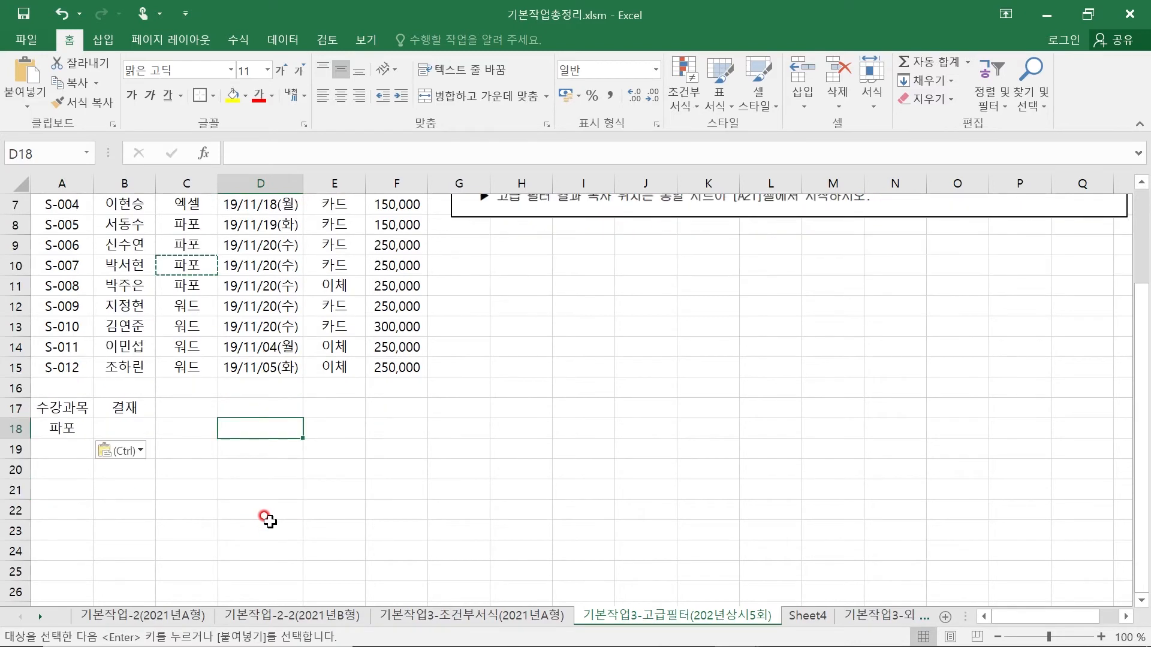
pyautogui.scroll(2, 479, 435)
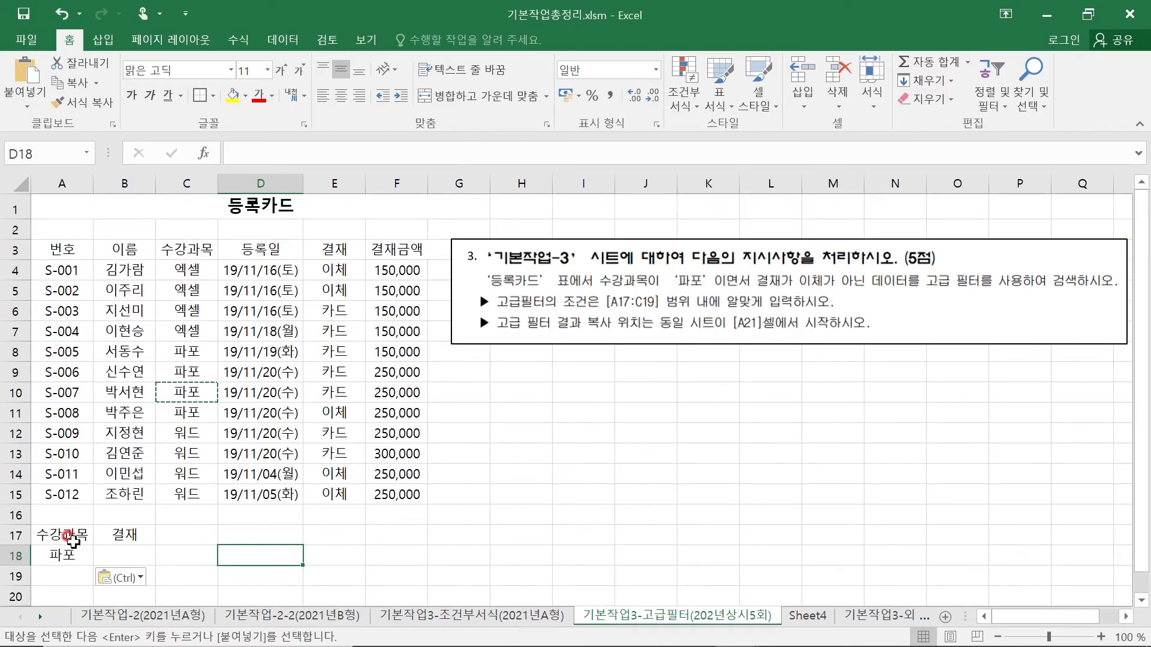
pyautogui.click(87, 537)
pyautogui.click(122, 536)
pyautogui.click(75, 534)
pyautogui.click(123, 536)
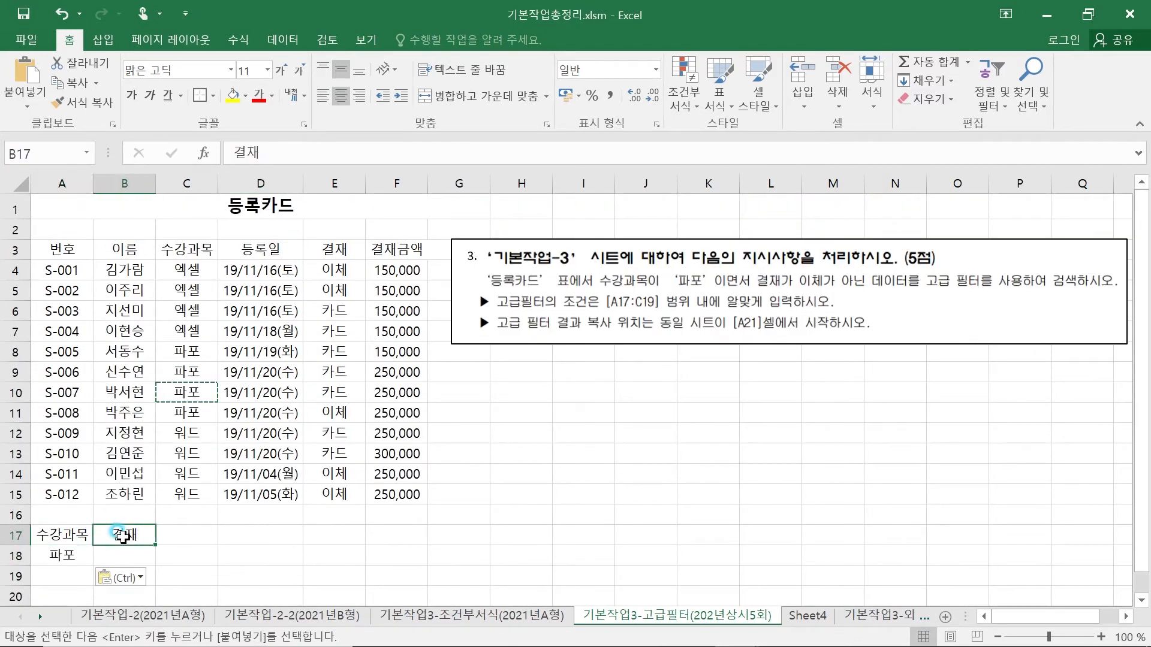
# - Enter 이체 in B18 under the 결재 criteria header
pyautogui.click(72, 535)
pyautogui.click(72, 556)
pyautogui.click(112, 557)
pyautogui.press('Escape')
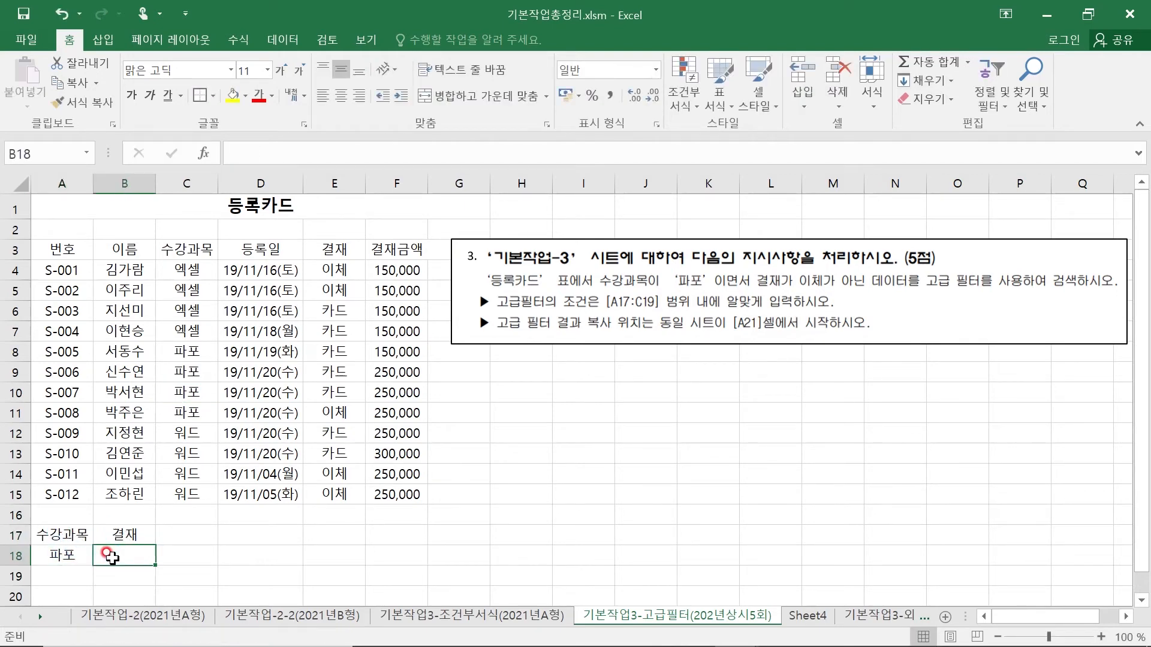
pyautogui.click(70, 557)
pyautogui.click(120, 558)
pyautogui.write('이채')
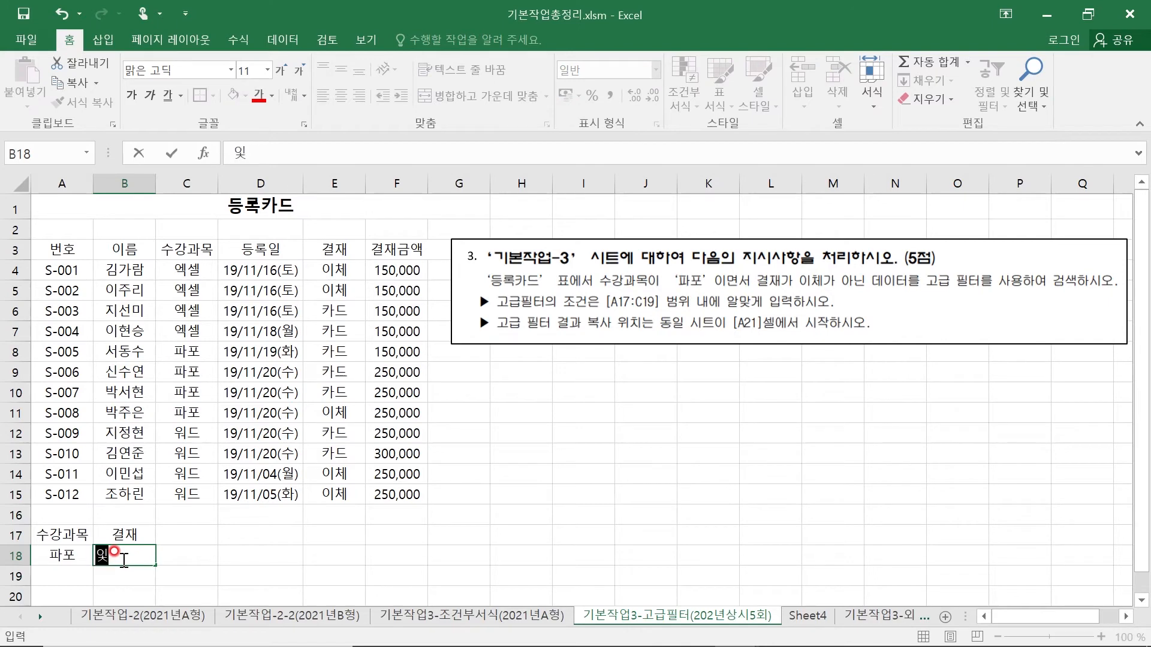
pyautogui.press('BackSpace')
pyautogui.write('체')
pyautogui.press('Return')
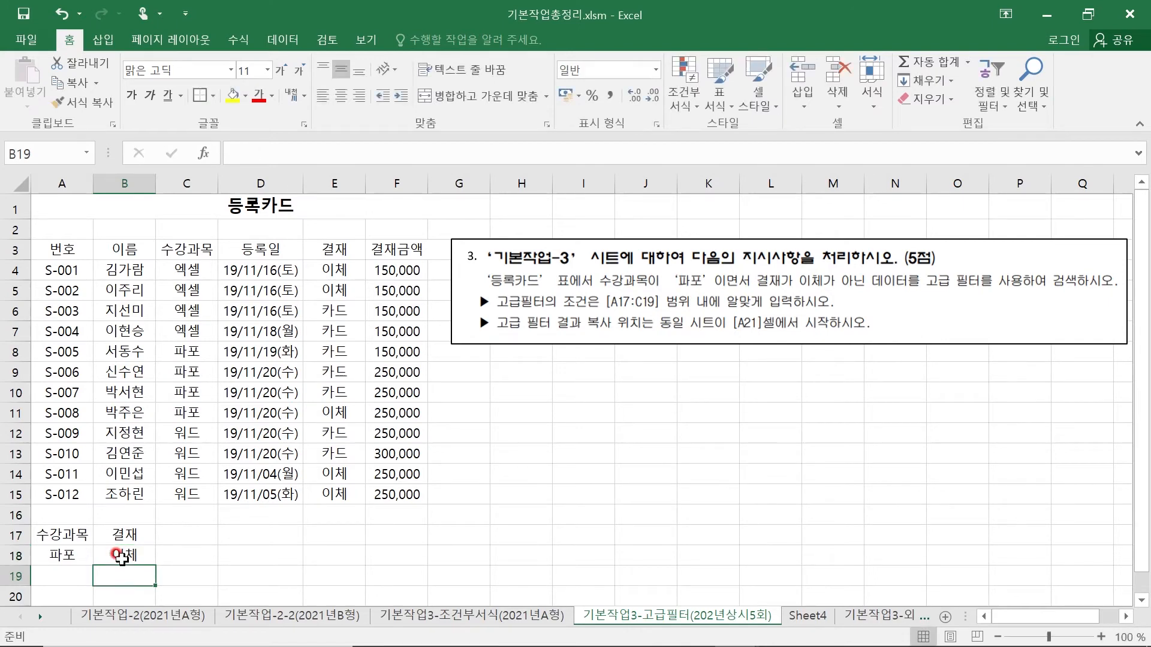
# - Add the not-equal operator <> before the text in B18 so the 결재 criterion is <>이체
pyautogui.click(122, 557)
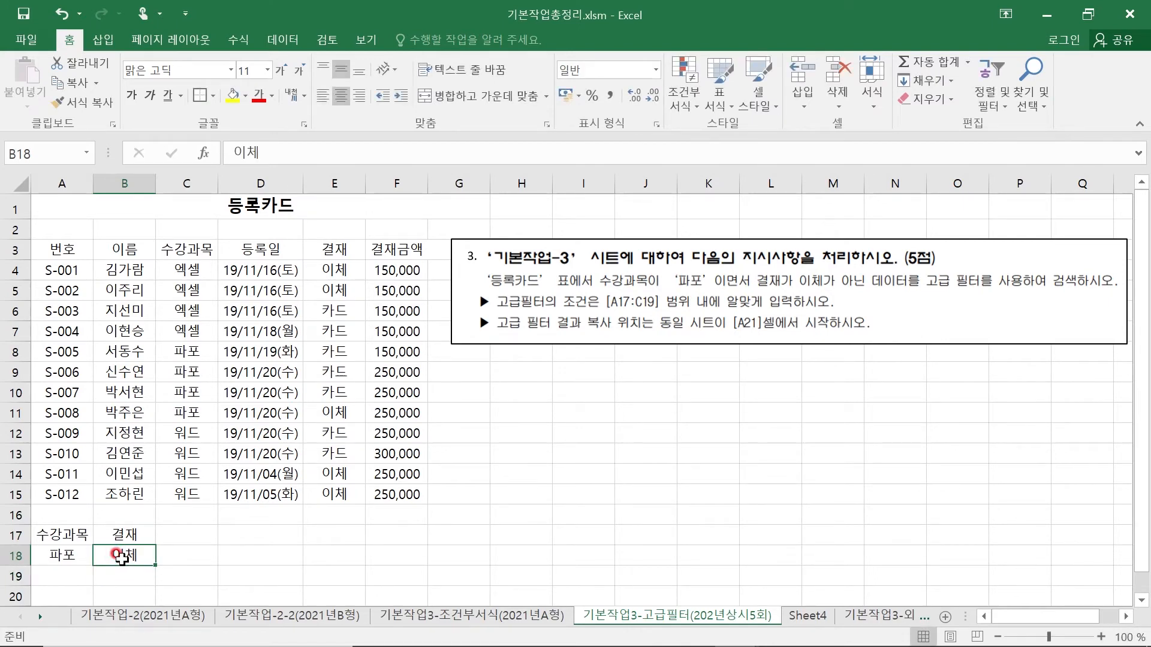
pyautogui.doubleClick(115, 554)
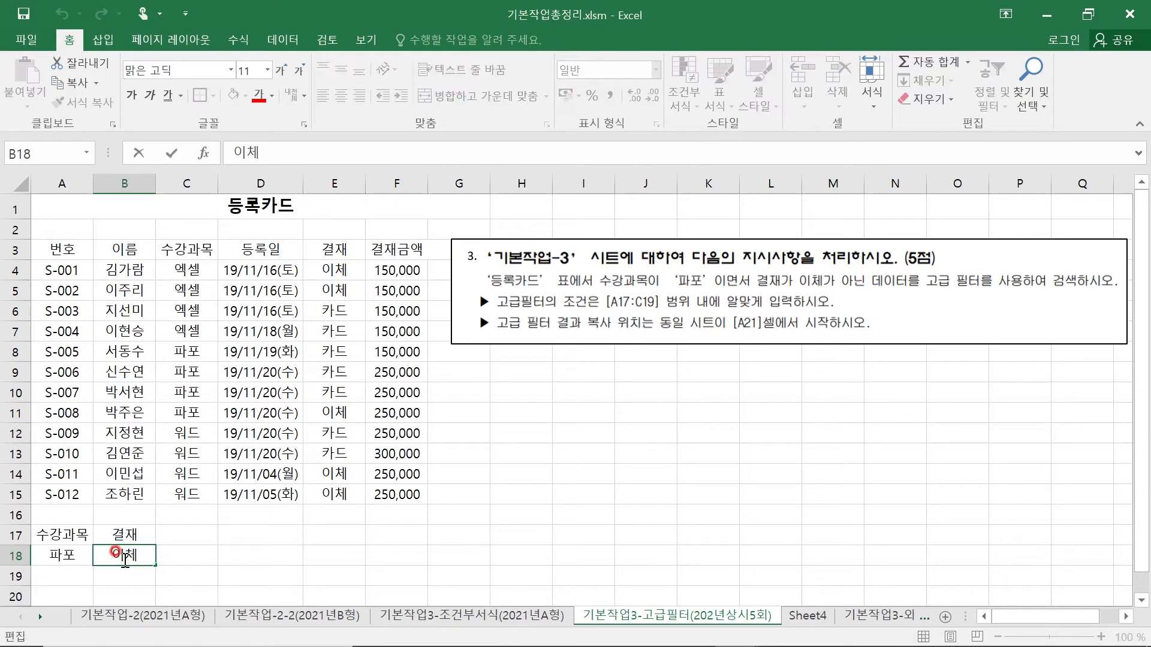
pyautogui.write('<>')
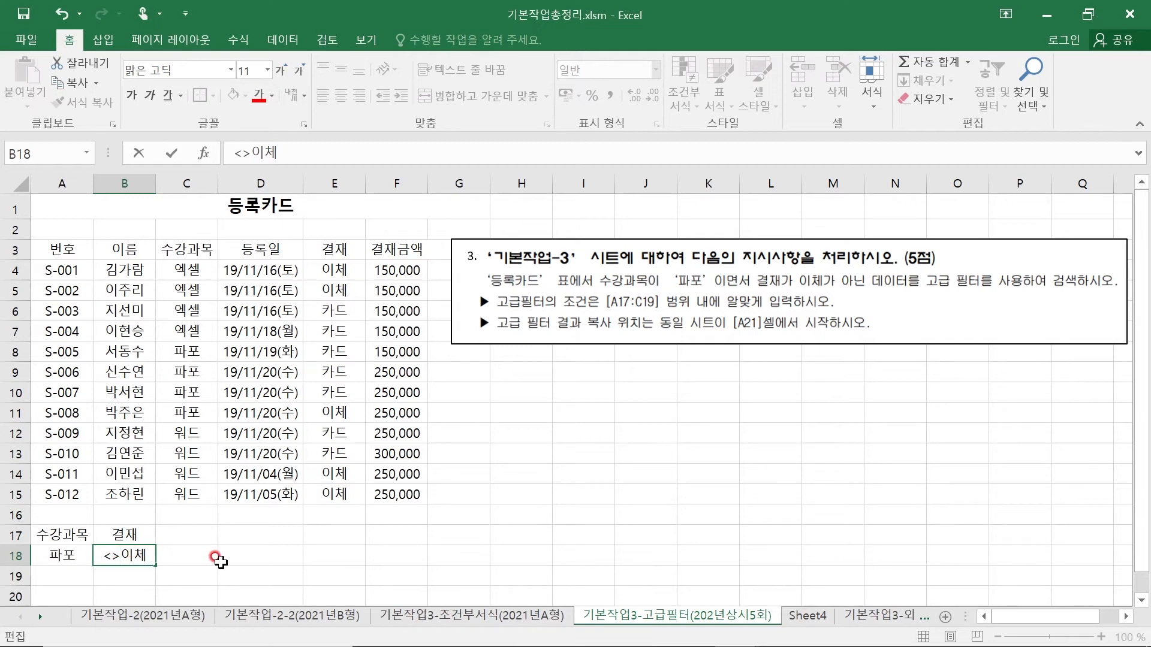
pyautogui.click(246, 557)
pyautogui.write('><')
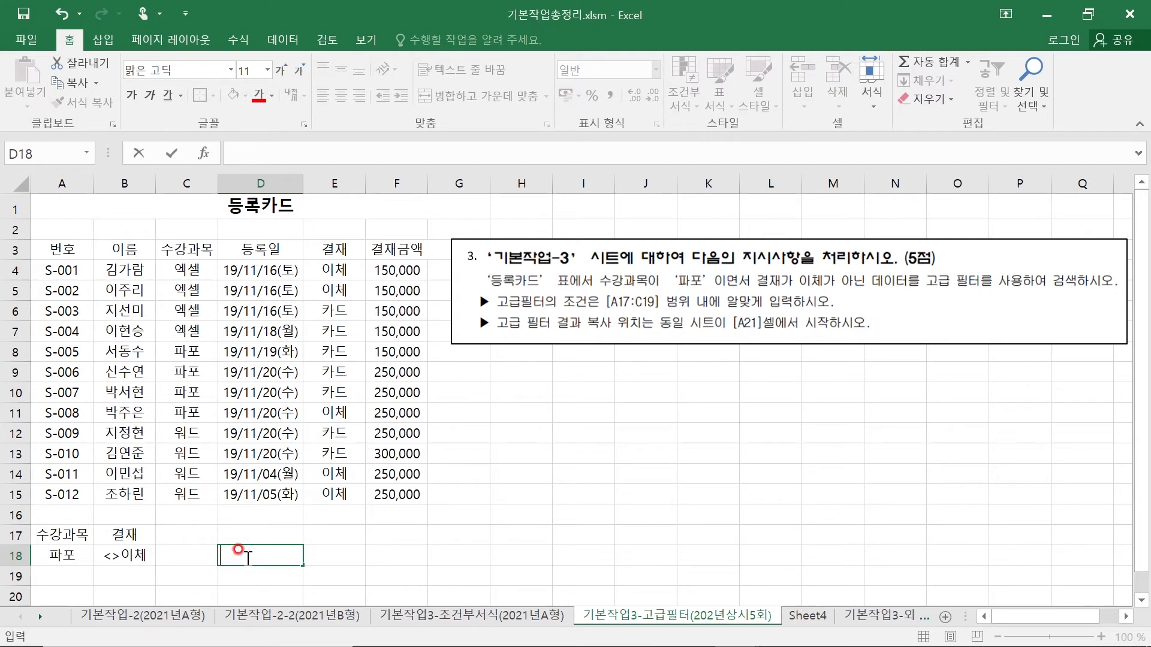
pyautogui.click(107, 551)
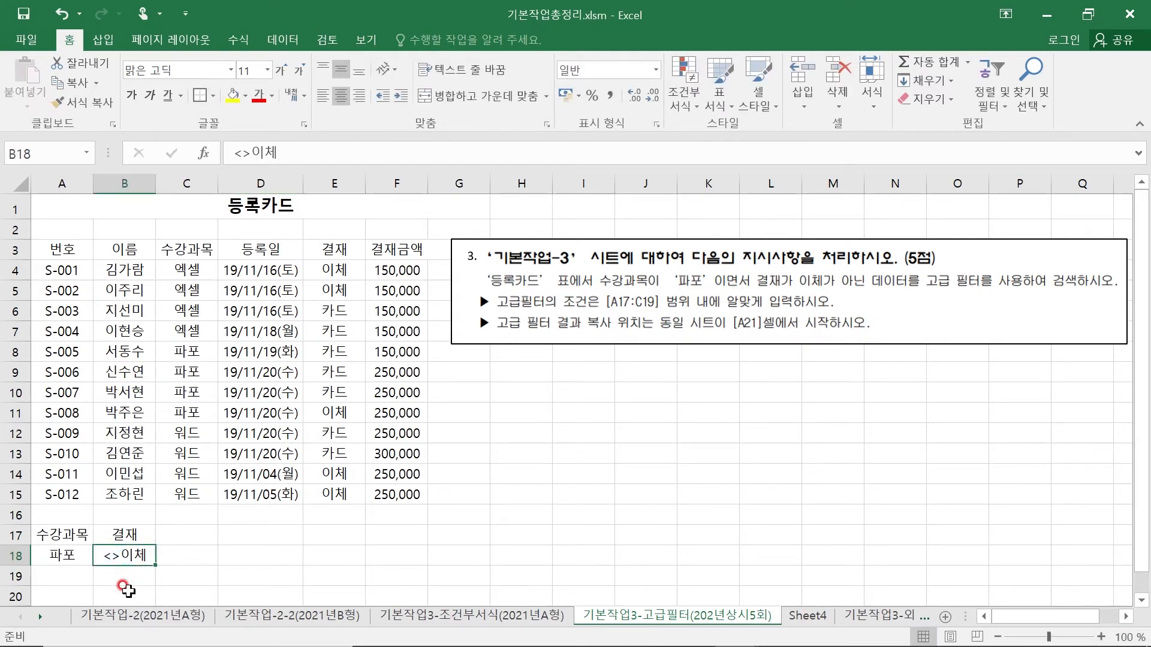
# - Move the <>이체 criterion down to B19 as an OR condition and back to B18 as an AND condition
pyautogui.click(78, 556)
pyautogui.click(117, 556)
pyautogui.moveTo(128, 567); pyautogui.dragTo(128, 587)
pyautogui.click(67, 557)
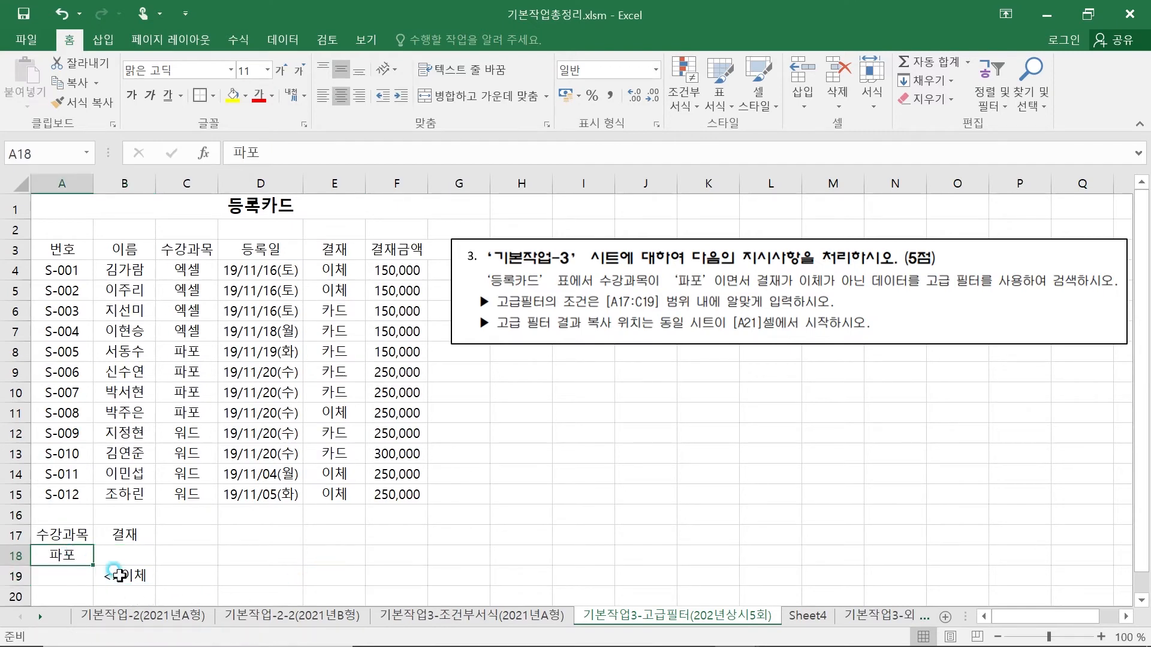
pyautogui.click(119, 575)
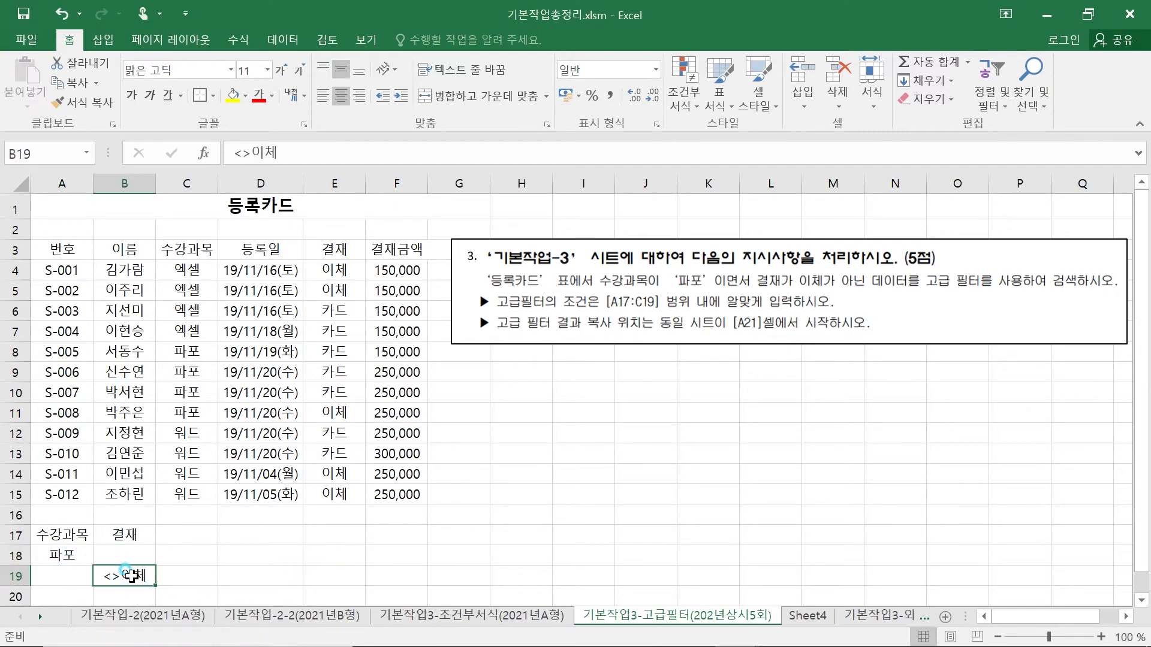
pyautogui.click(70, 550)
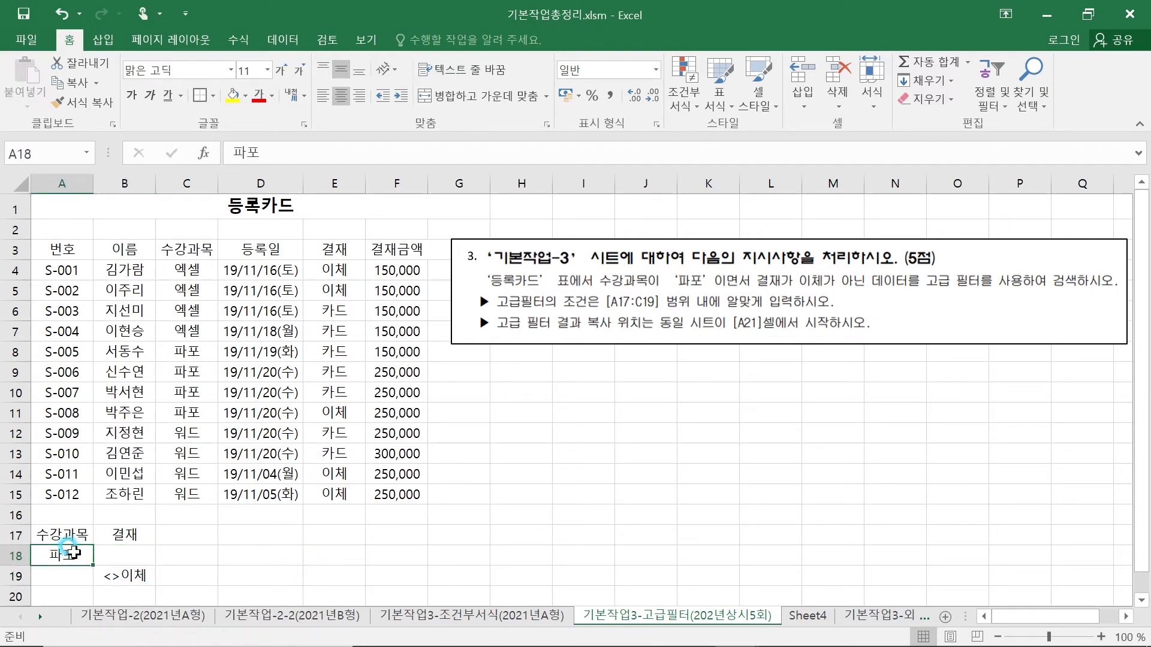
pyautogui.click(126, 532)
pyautogui.click(137, 572)
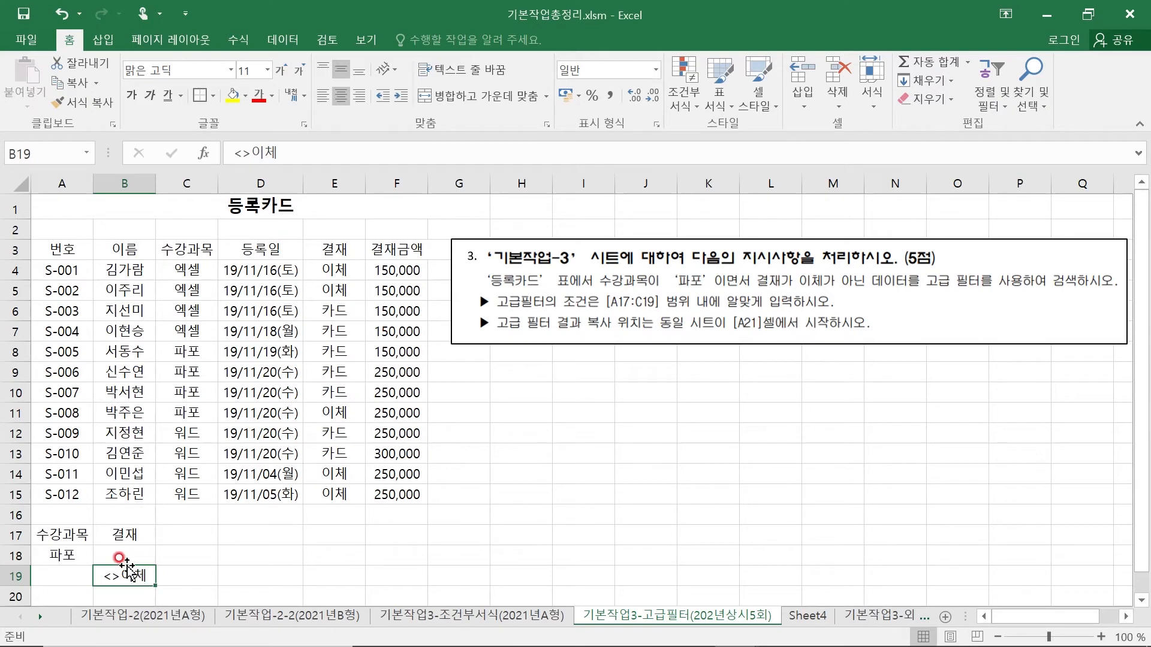
pyautogui.moveTo(128, 573); pyautogui.dragTo(128, 555)
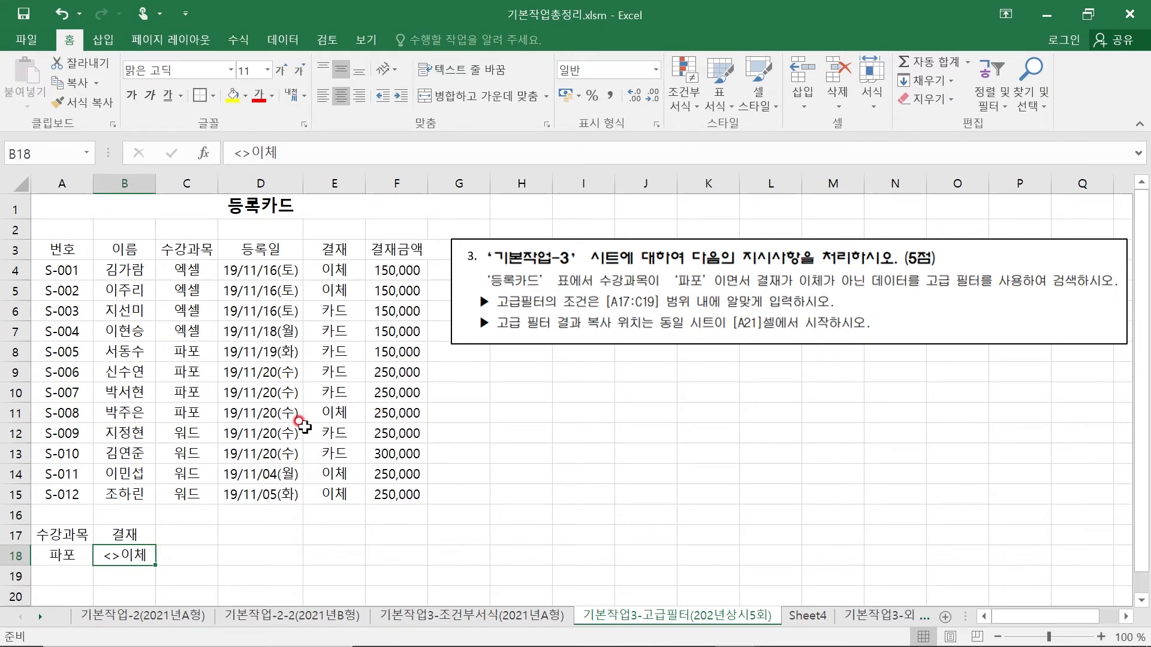
# - Start an Advanced Filter on the 등록카드 table A3:F15 with A17:B18 as its criteria range
pyautogui.click(64, 248)
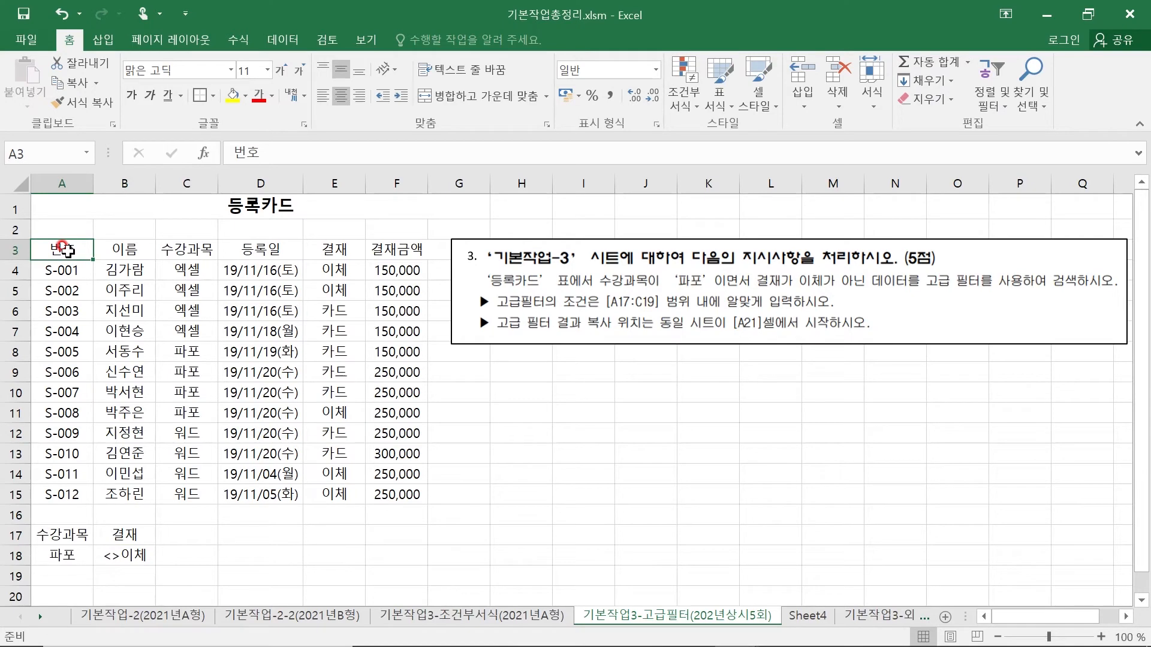
pyautogui.click(281, 40)
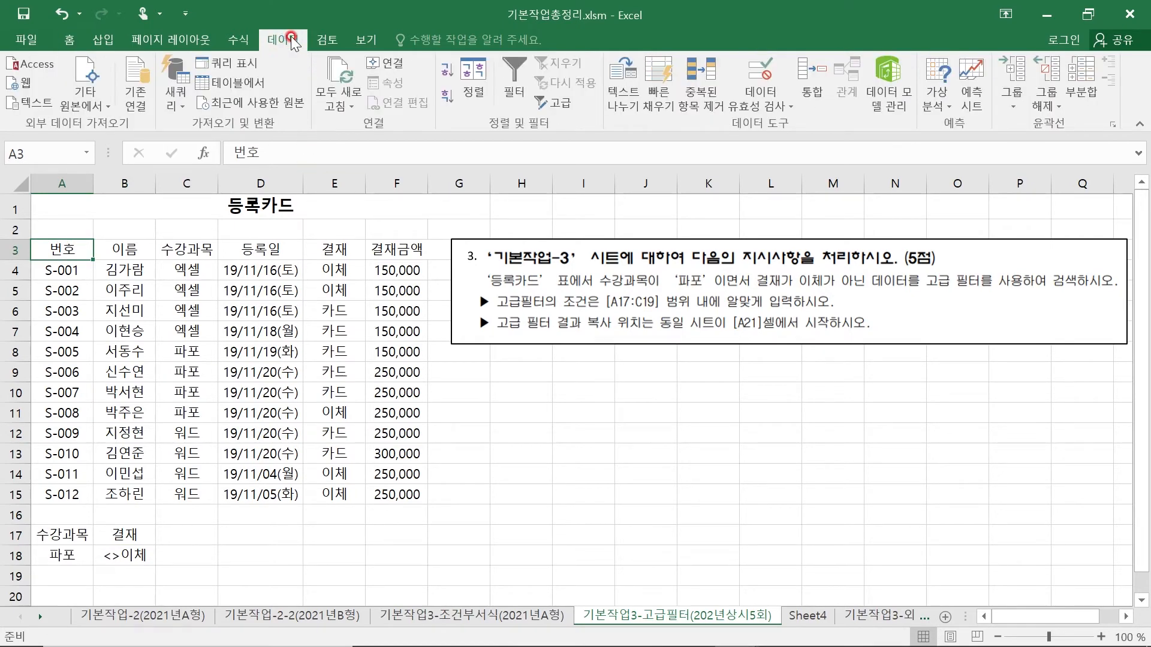
pyautogui.click(562, 102)
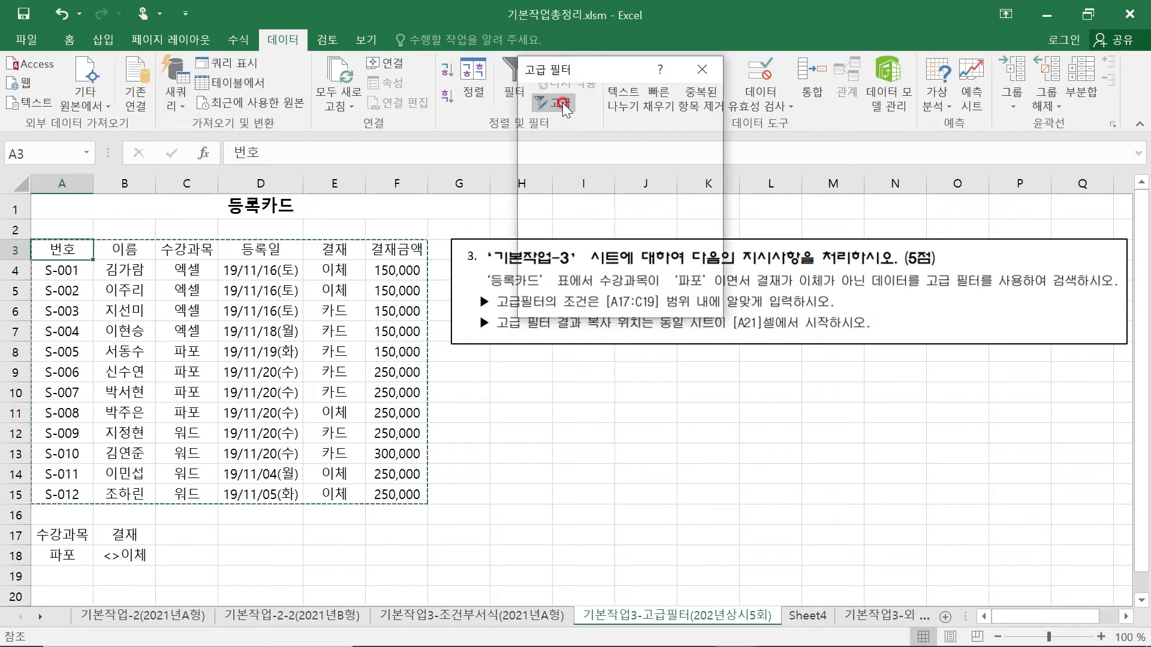
pyautogui.moveTo(574, 67); pyautogui.dragTo(718, 234)
pyautogui.click(686, 340)
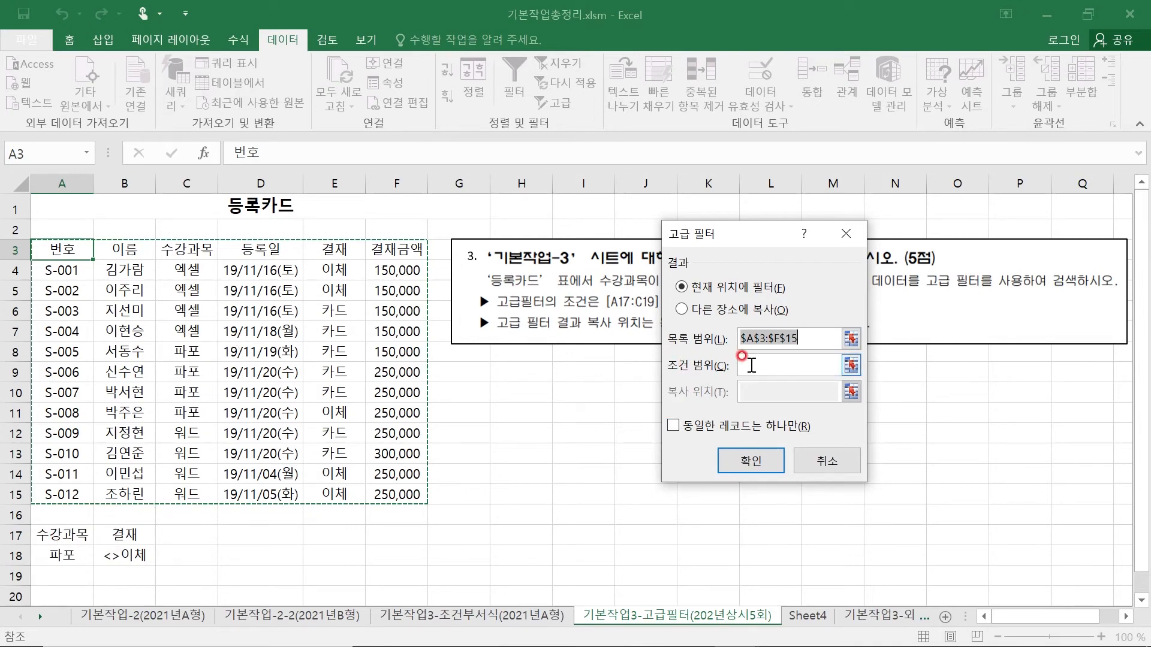
pyautogui.click(744, 367)
pyautogui.click(46, 532)
pyautogui.moveTo(45, 533); pyautogui.dragTo(107, 554)
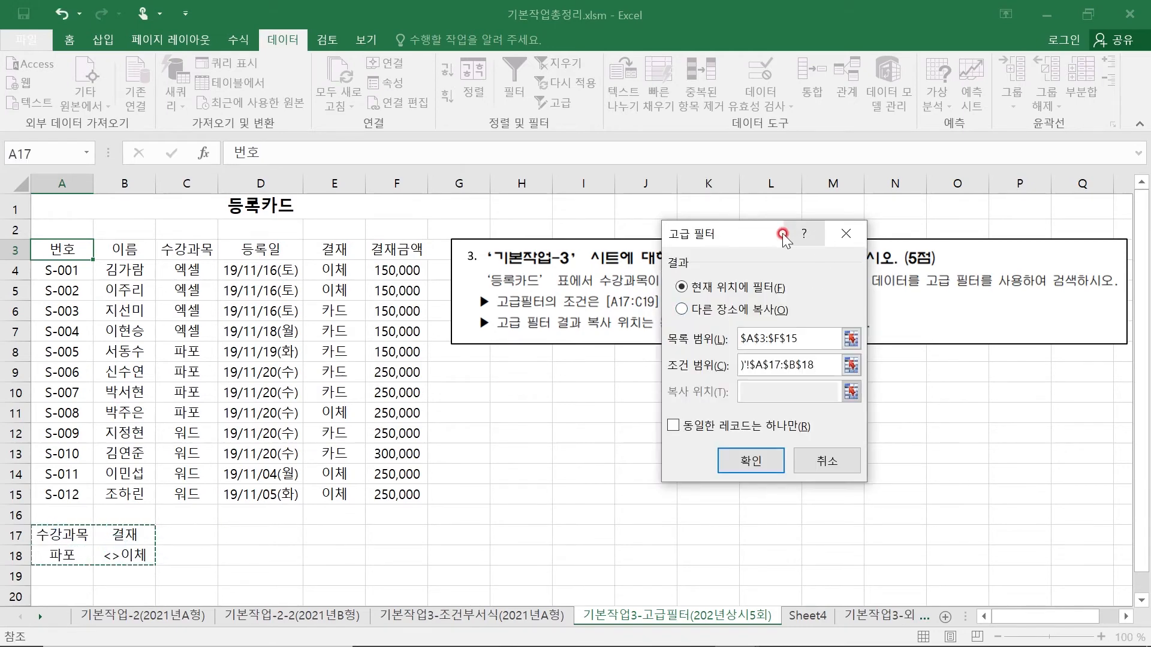
# - Set the Advanced Filter to copy its results to another location starting at A21 and run it
pyautogui.moveTo(745, 234); pyautogui.dragTo(635, 358)
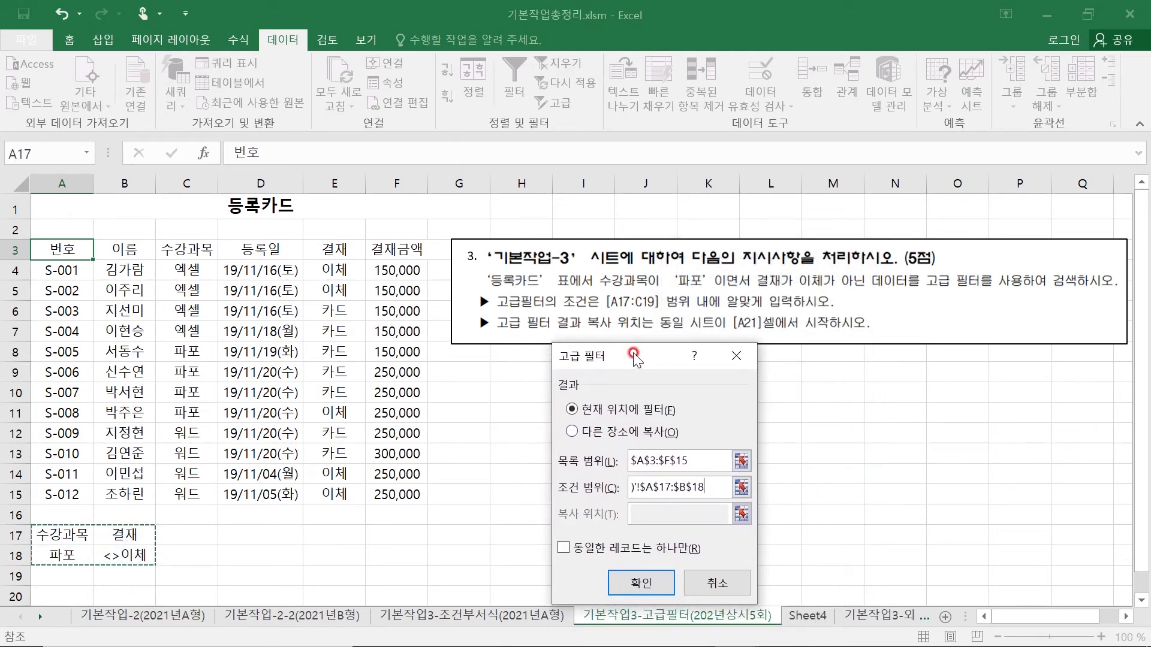
pyautogui.click(640, 584)
pyautogui.moveTo(623, 355); pyautogui.dragTo(851, 212)
pyautogui.click(879, 293)
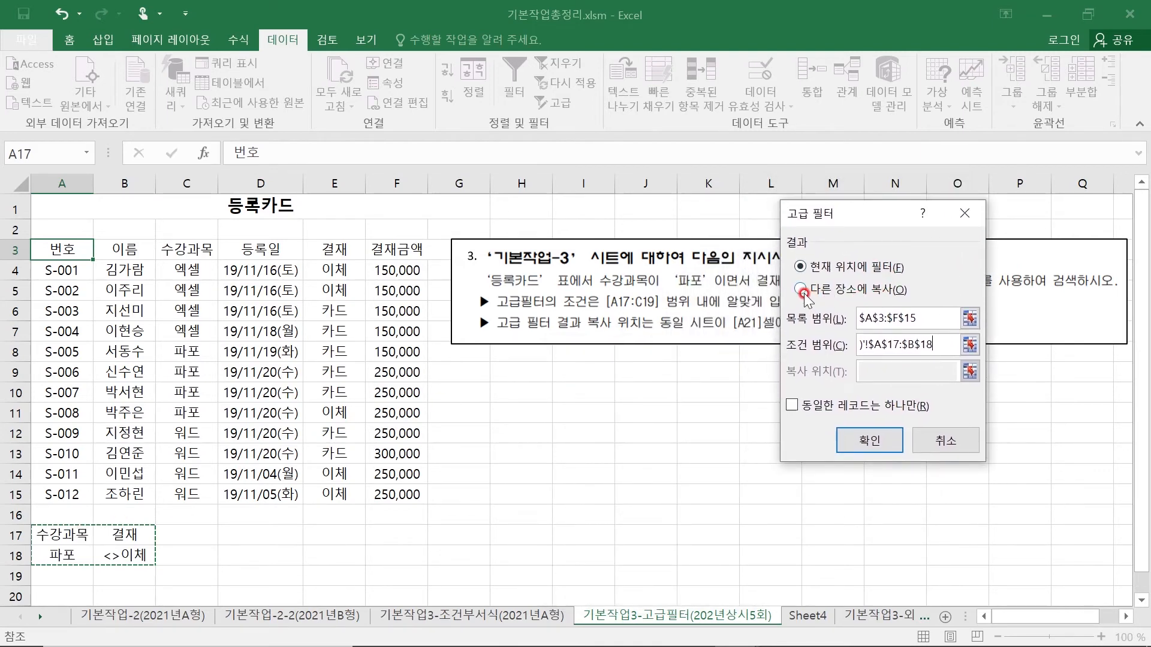
pyautogui.click(872, 365)
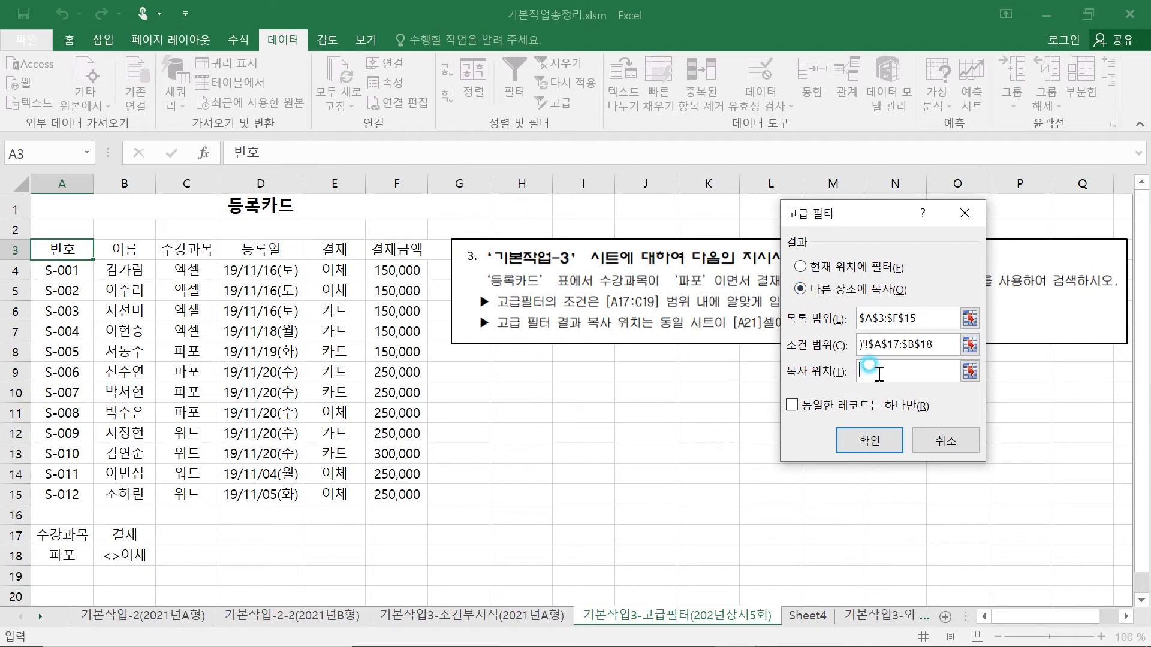
pyautogui.click(49, 593)
pyautogui.scroll(-1, 49, 575)
pyautogui.click(51, 554)
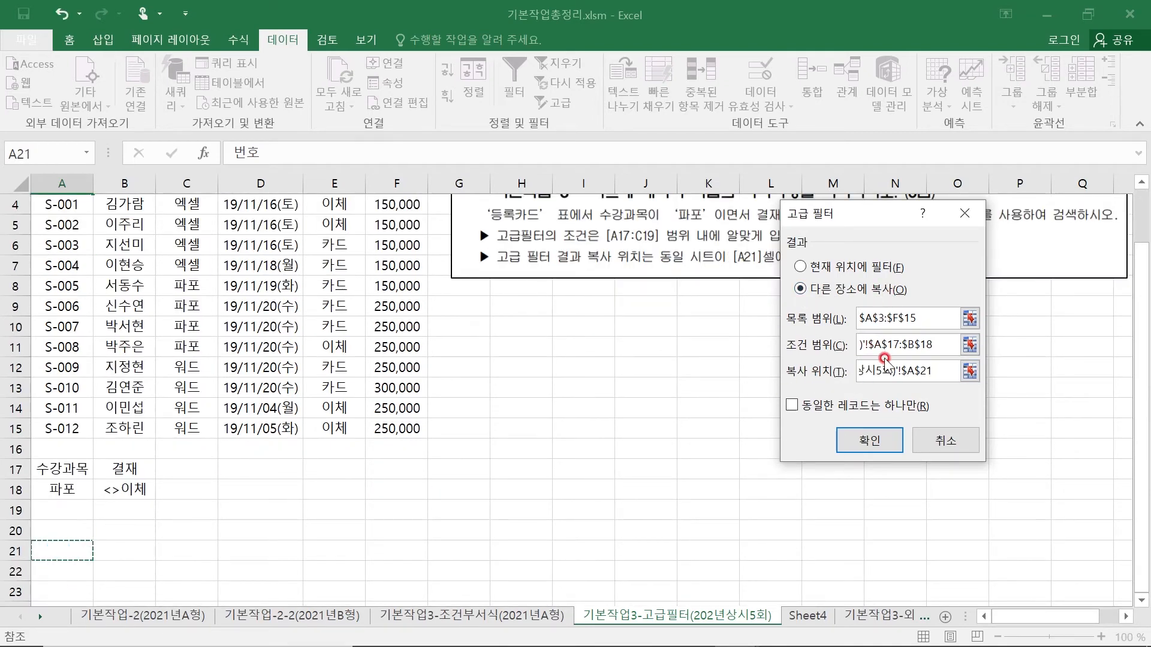
pyautogui.click(879, 442)
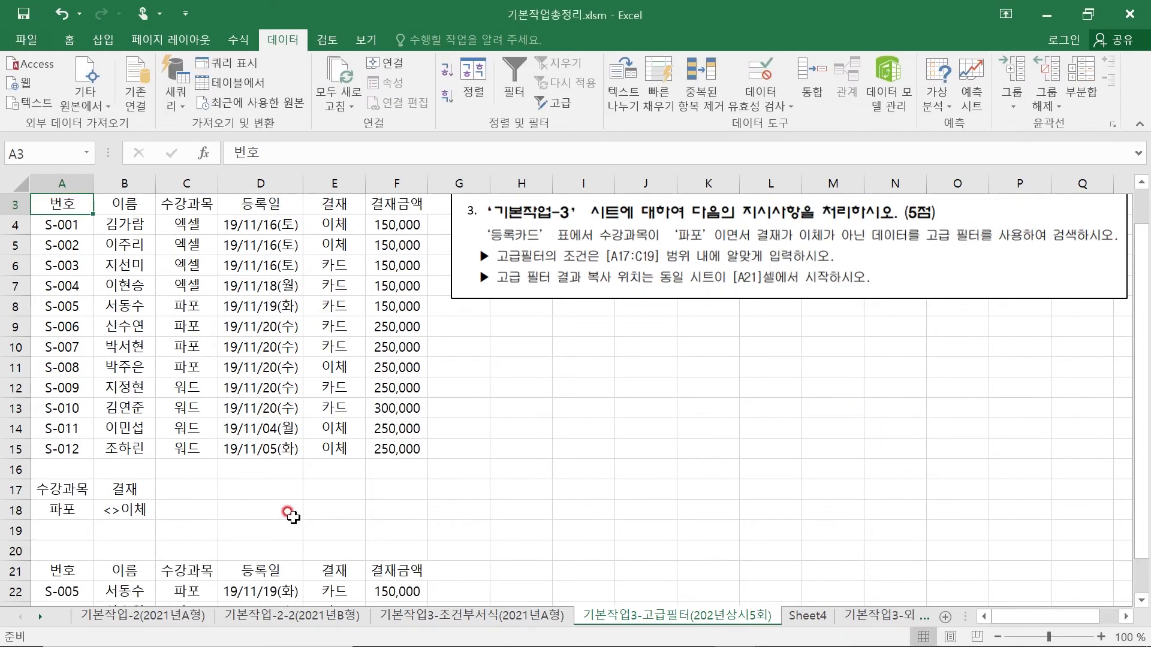
# - Check the 수강과목 and 결재 values of the extracted rows below A21 against the filter criteria
pyautogui.scroll(-2, 282, 513)
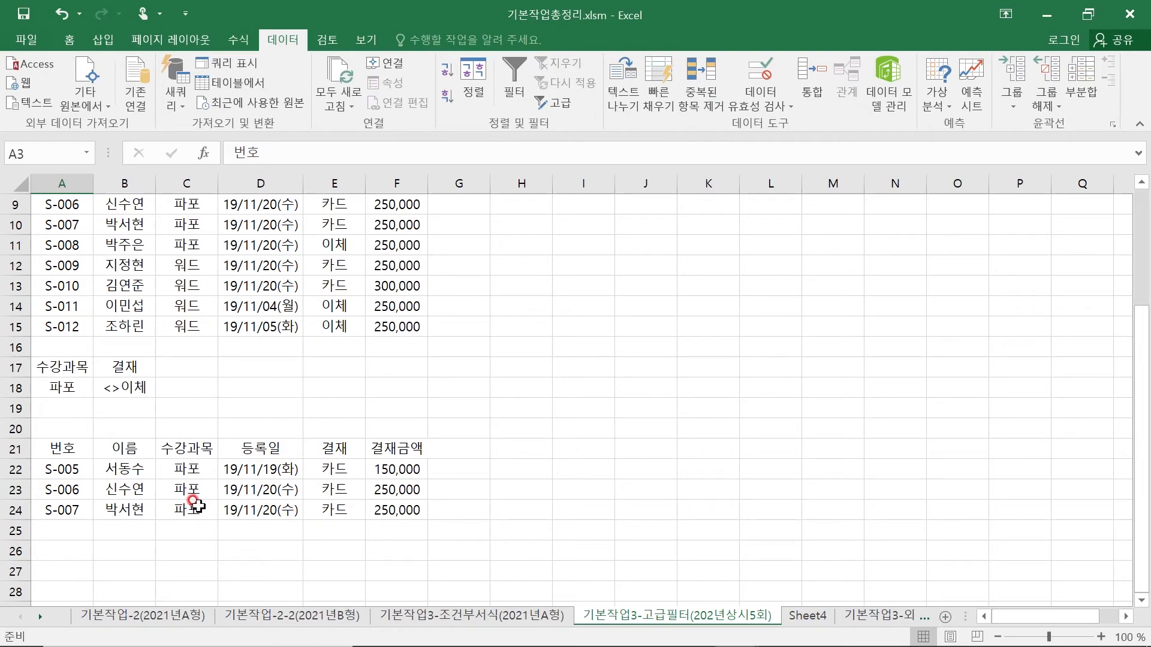
pyautogui.click(191, 470)
pyautogui.click(193, 489)
pyautogui.click(194, 506)
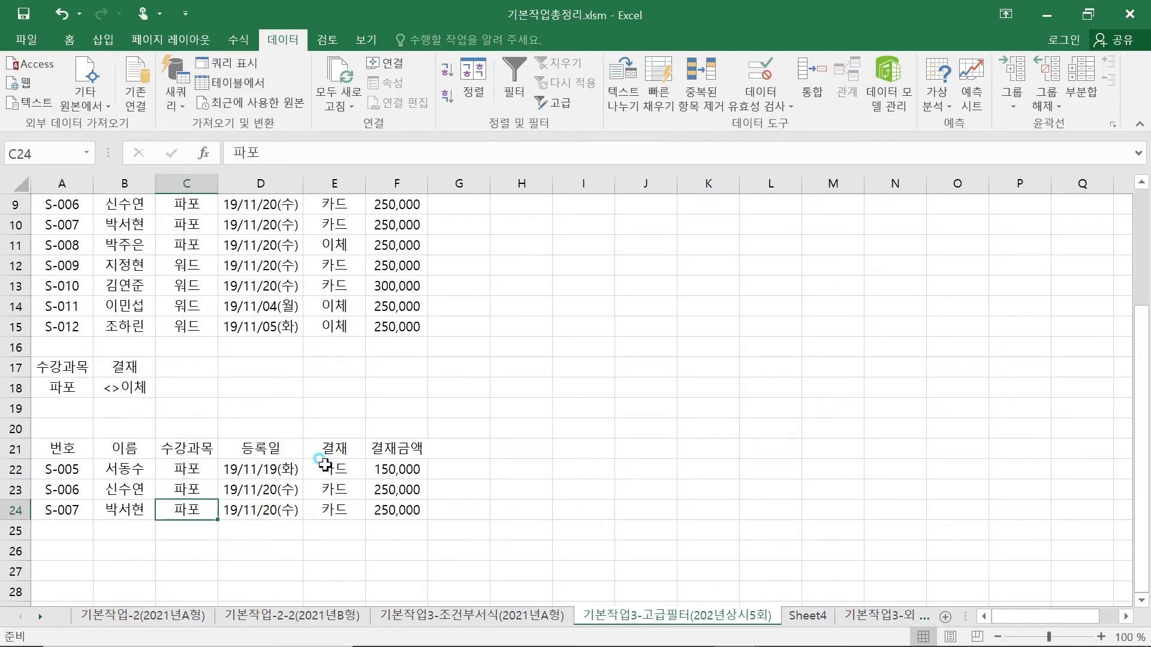
pyautogui.click(329, 490)
pyautogui.click(328, 508)
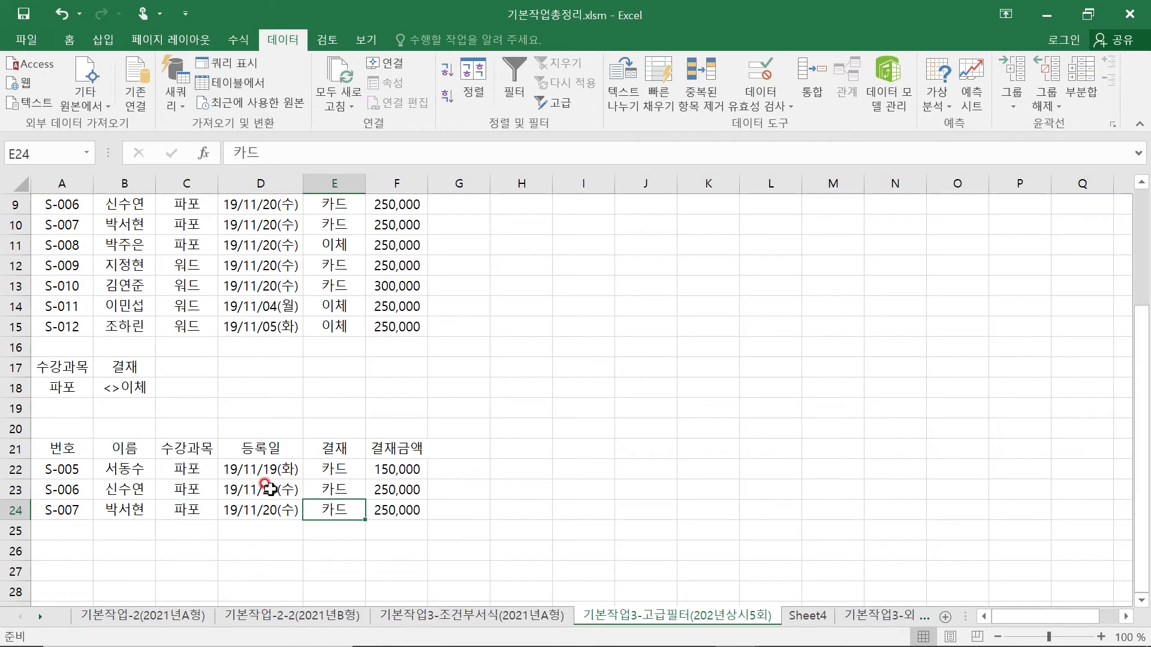
pyautogui.scroll(3, 822, 381)
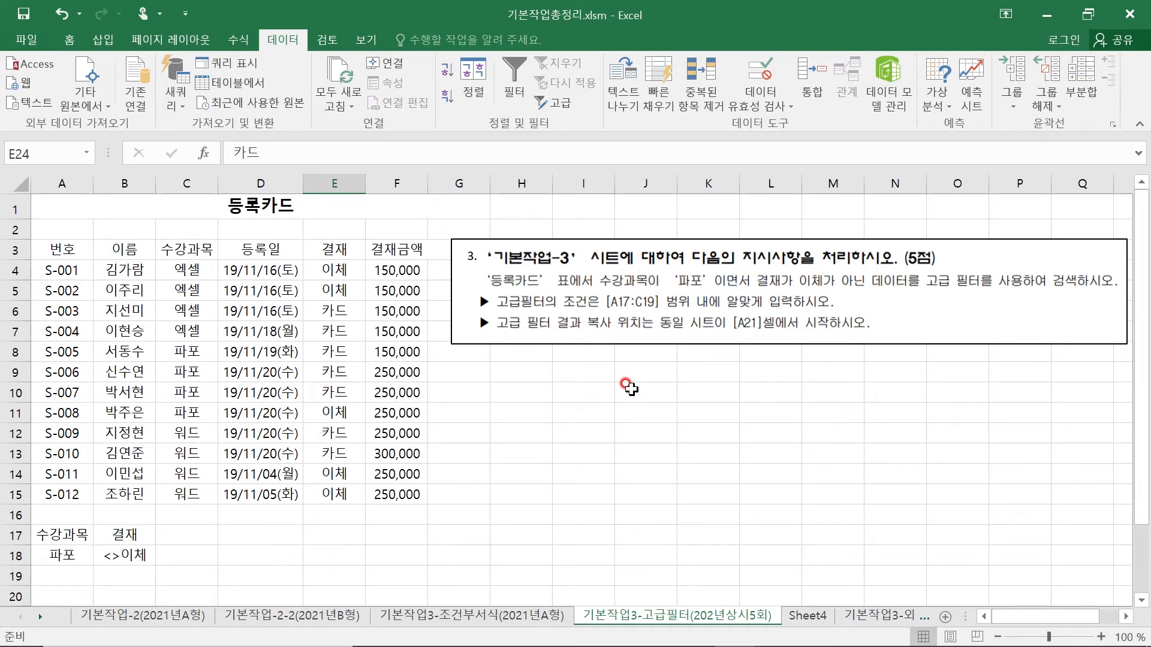
pyautogui.click(722, 471)
pyautogui.click(721, 632)
pyautogui.click(389, 37)
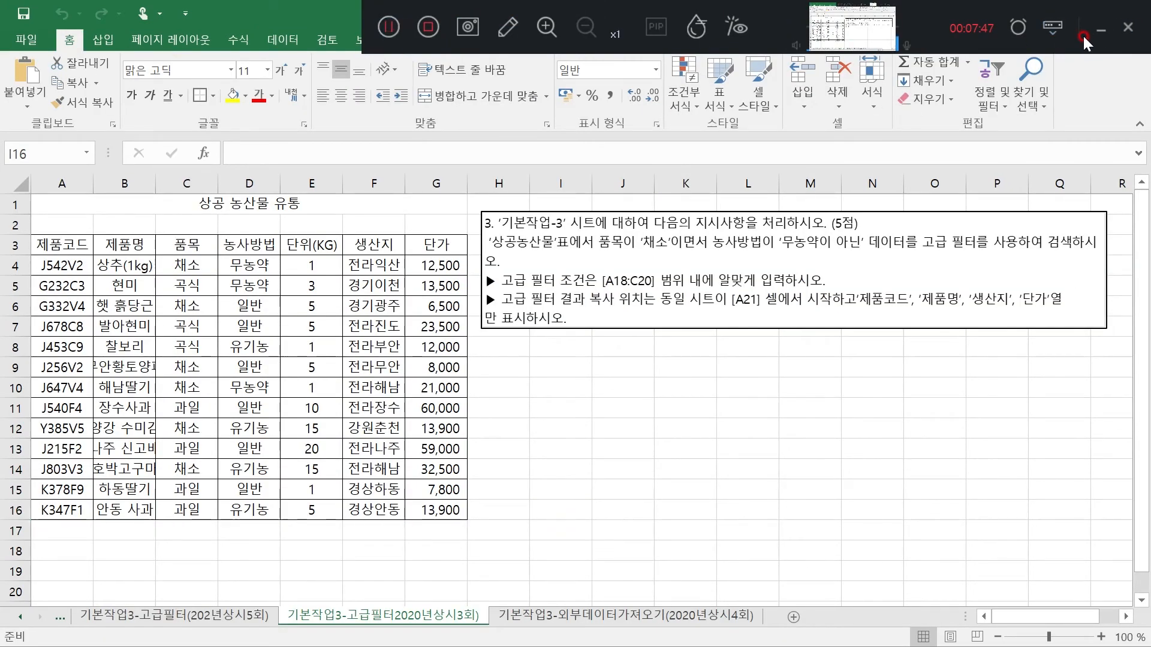
pyautogui.click(1101, 30)
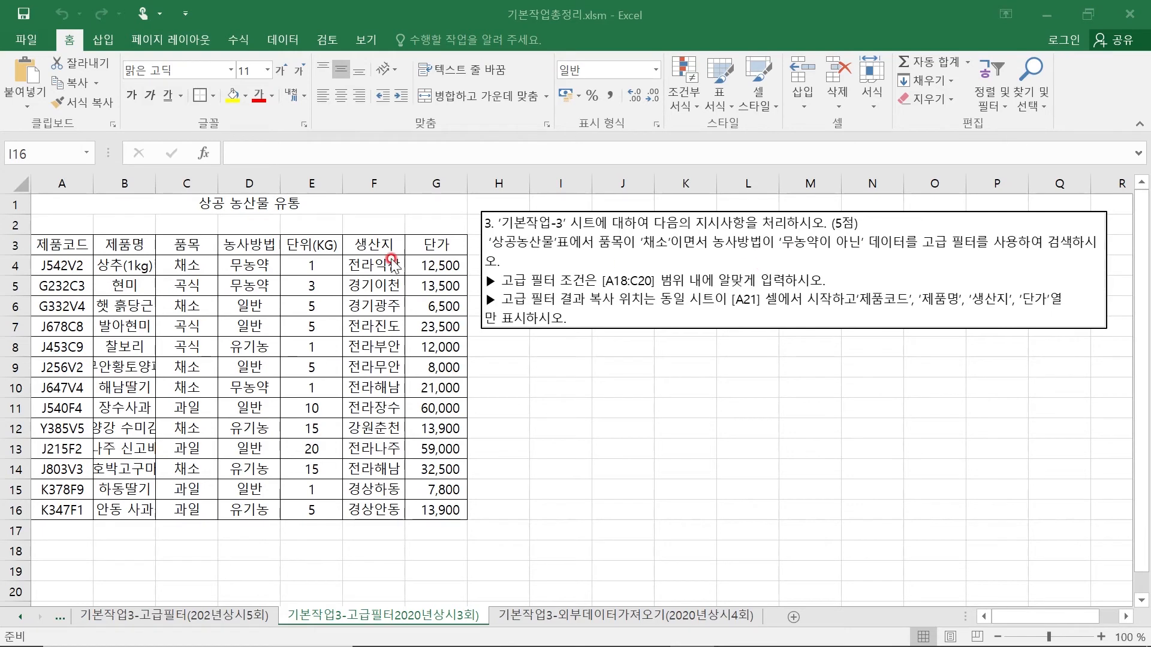
# - Copy the 품목 and 농사방법 headers from C3:D3 to A18:B18 as the filter criteria headers
pyautogui.click(192, 244)
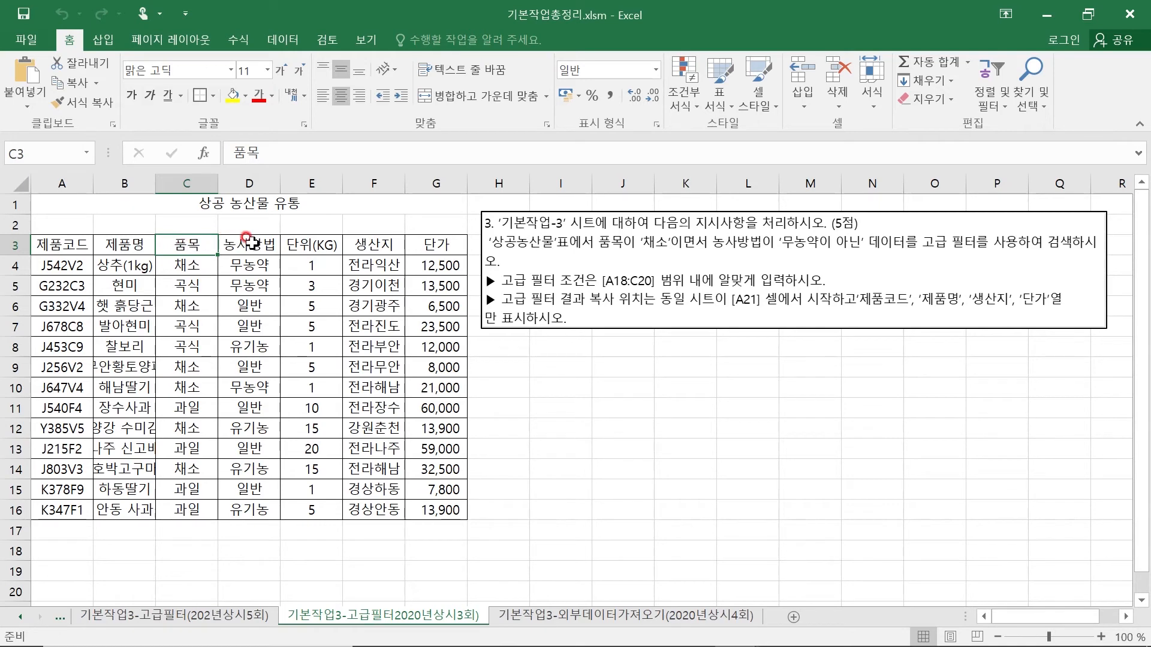
pyautogui.click(248, 241)
pyautogui.click(194, 245)
pyautogui.moveTo(195, 246); pyautogui.dragTo(234, 245)
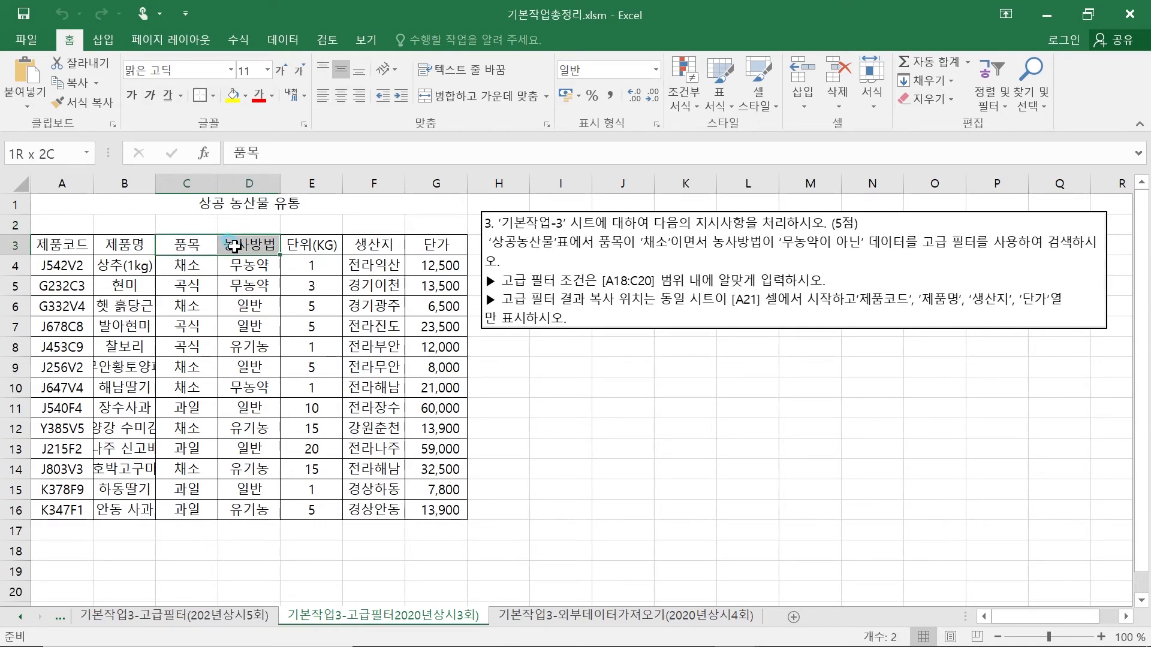
pyautogui.hotkey('ctrl', 'c')
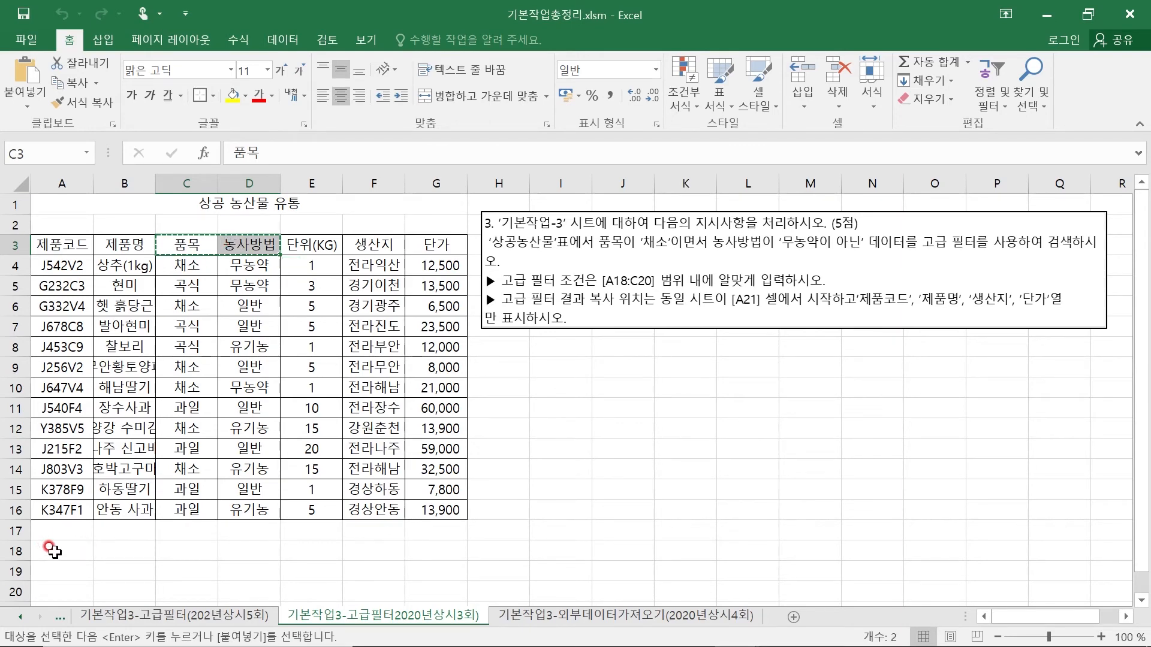
pyautogui.click(55, 551)
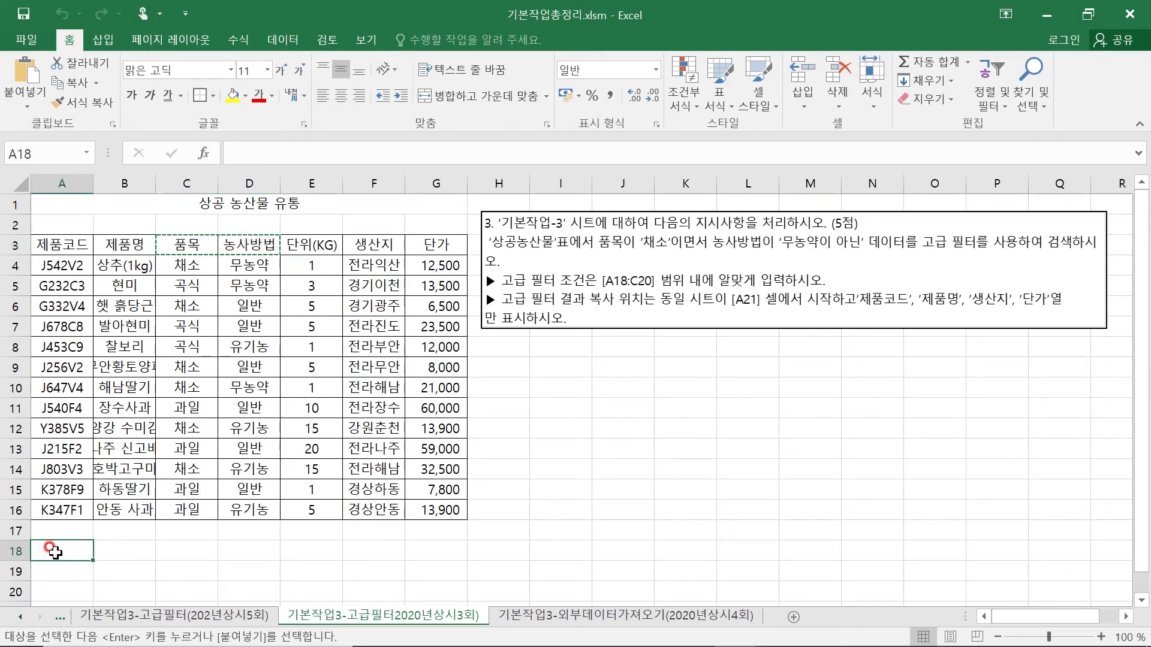
pyautogui.hotkey('ctrl', 'v')
pyautogui.press('ctrl')
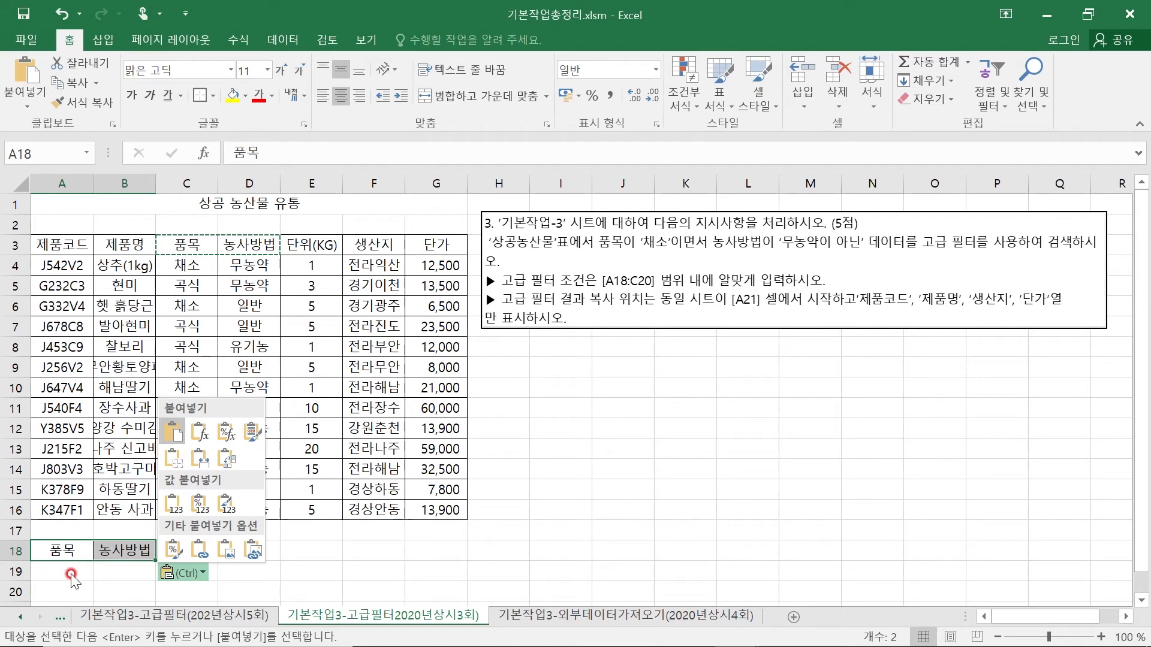
# - Copy the value 채소 from C4 into A19 under the 품목 criteria header
pyautogui.click(71, 575)
pyautogui.click(189, 264)
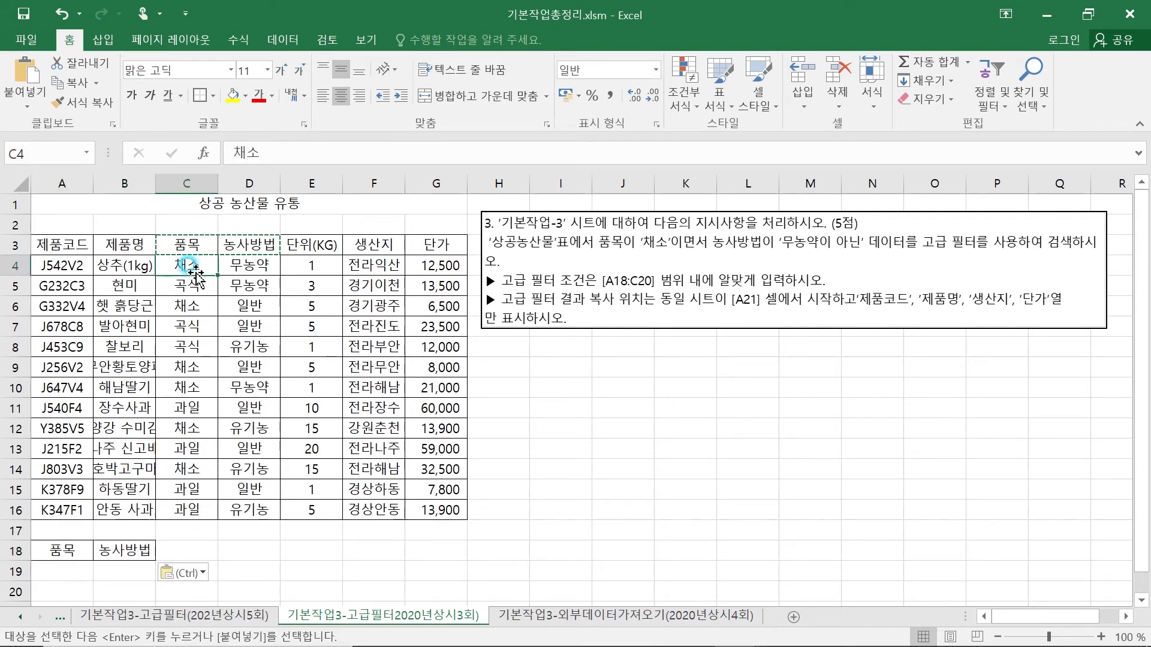
pyautogui.hotkey('ctrl', 'c')
pyautogui.click(57, 569)
pyautogui.hotkey('ctrl', 'v')
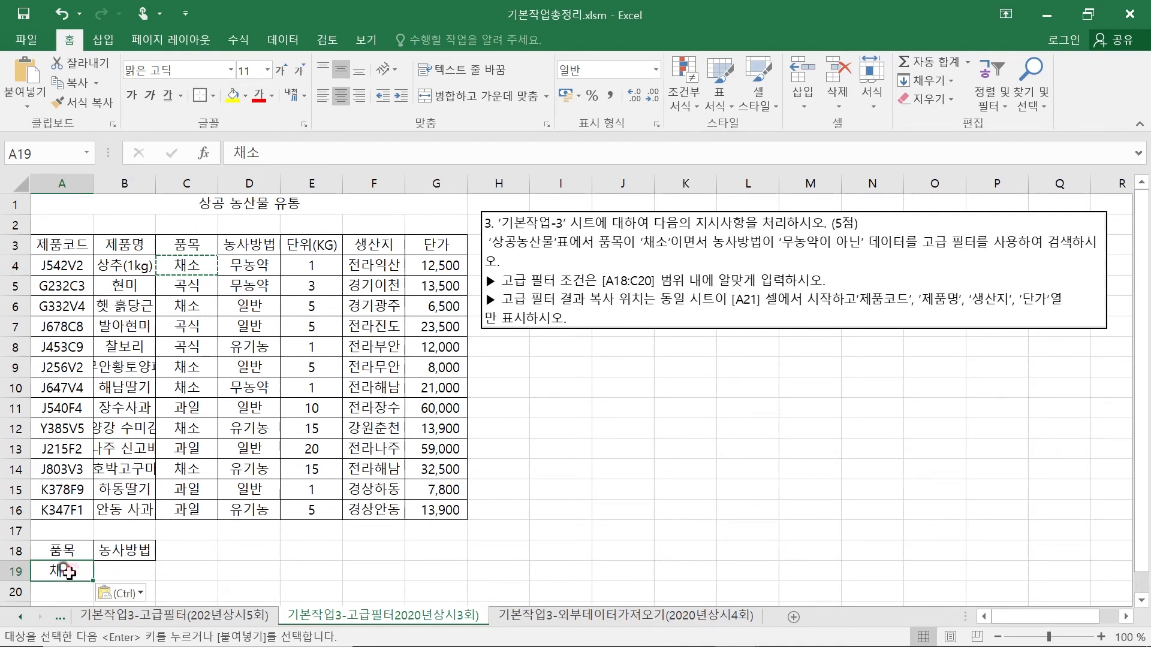
# - Enter the criterion <>무농약 in B19 under the 농사방법 header
pyautogui.click(120, 572)
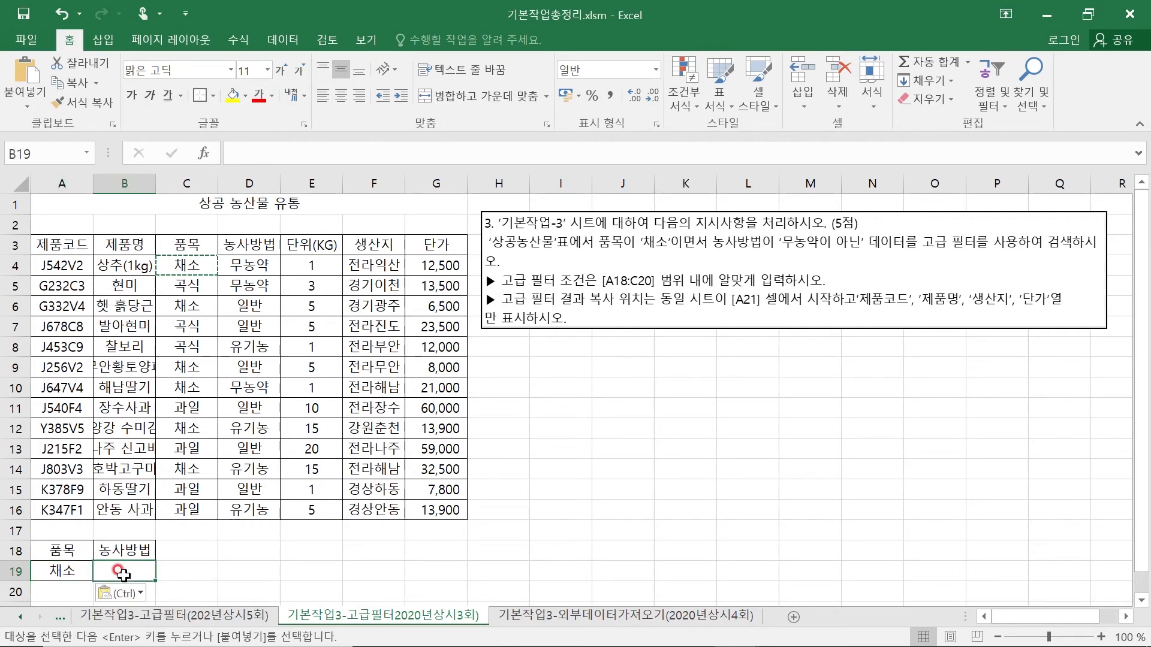
pyautogui.write('<>')
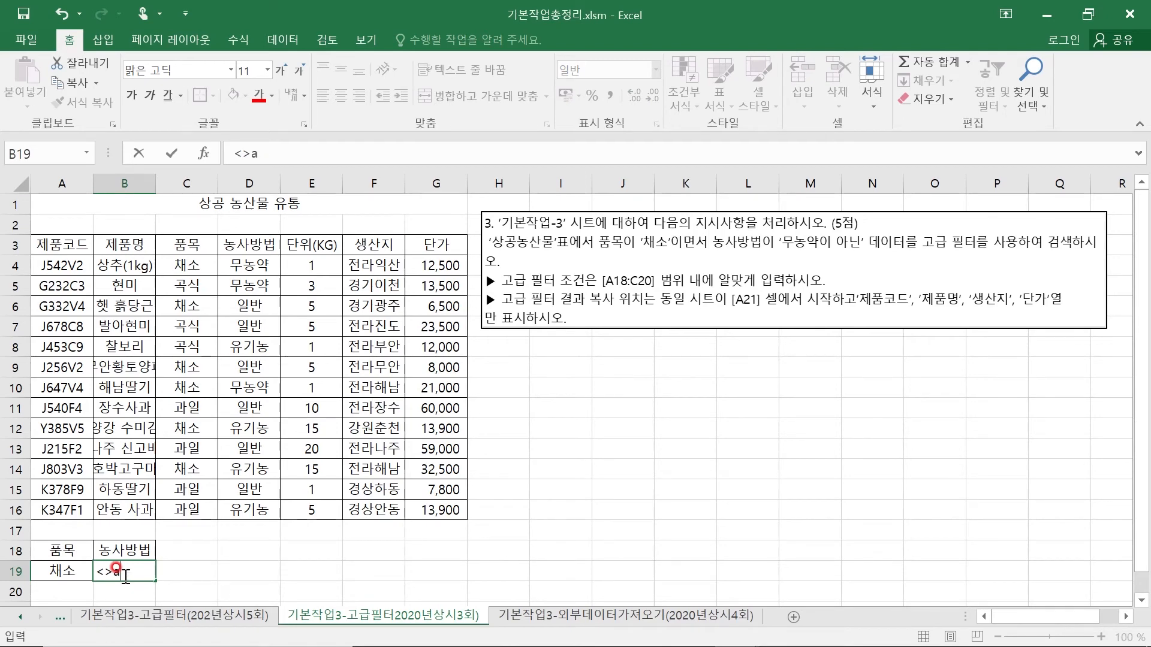
pyautogui.write('무농약')
pyautogui.press('Return')
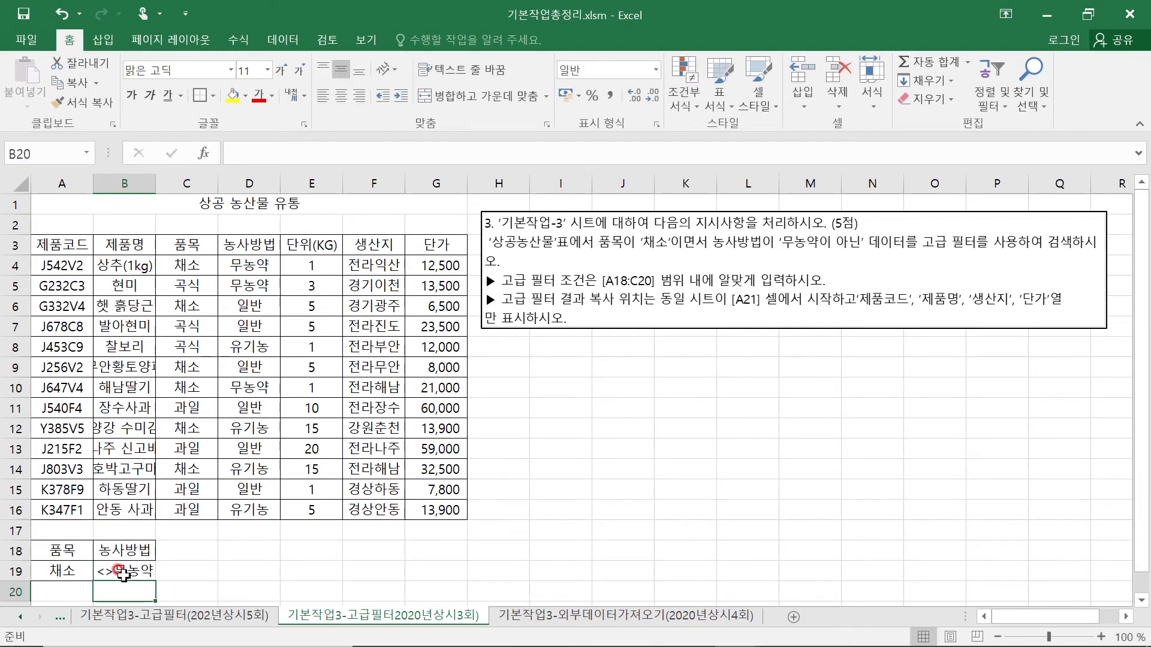
pyautogui.click(63, 569)
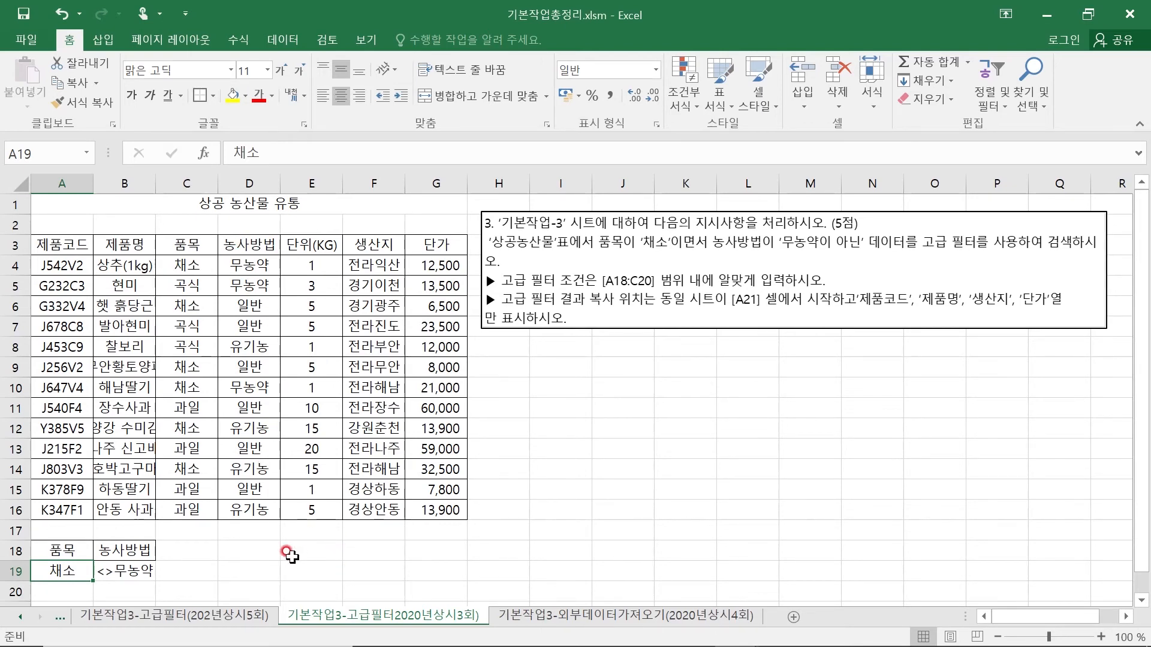
# - Enter the wildcard examples 무*, *무 and *무* in cells E19, E20 and E21
pyautogui.click(311, 570)
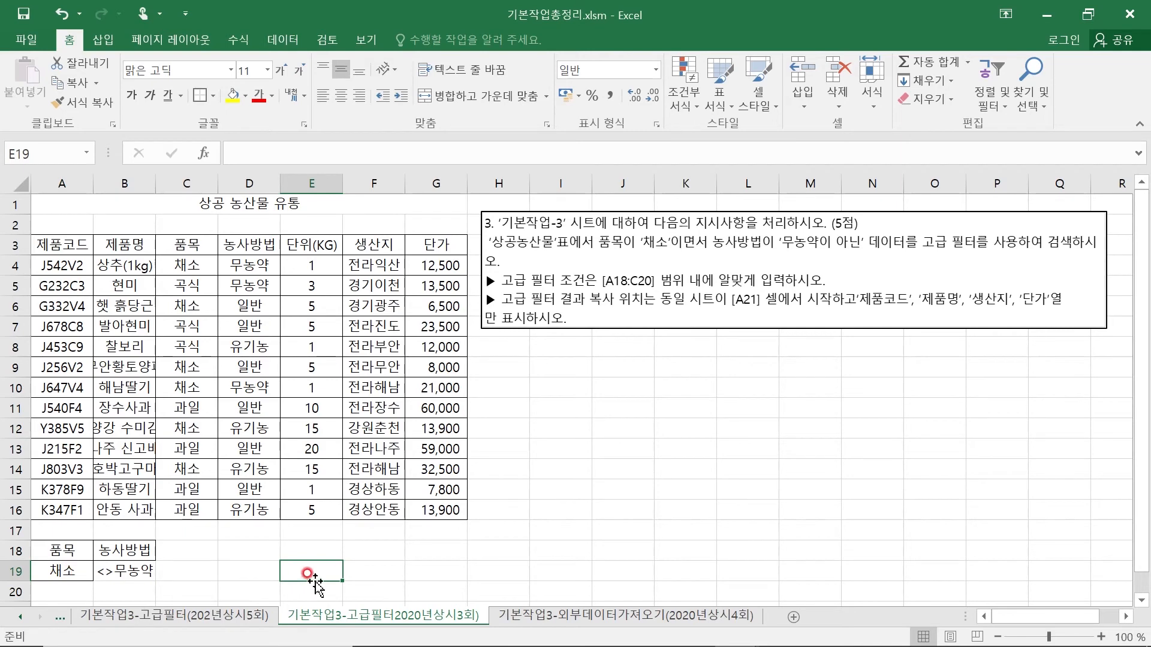
pyautogui.write('ㅁㅜ')
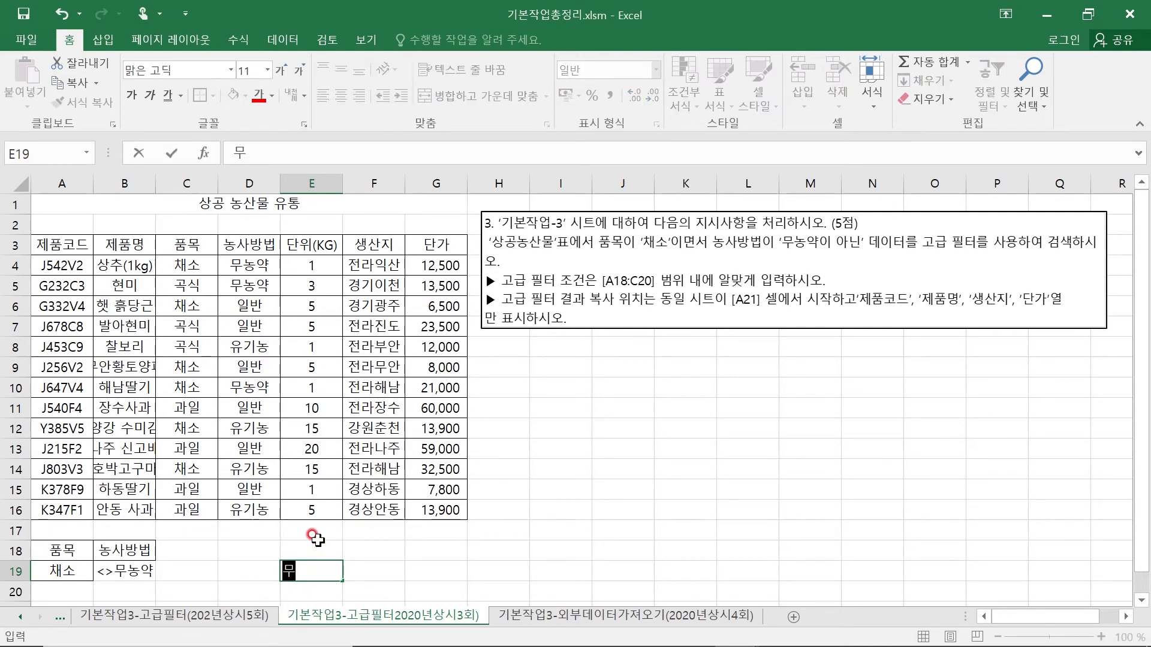
pyautogui.write('*')
pyautogui.press('Return')
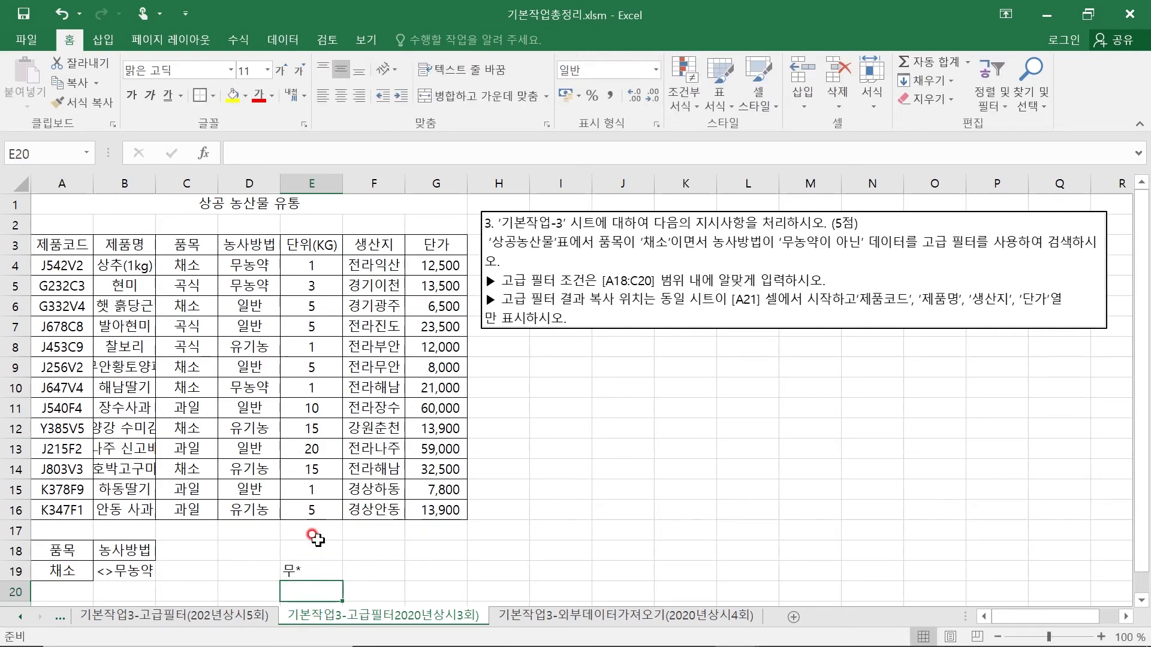
pyautogui.write('*')
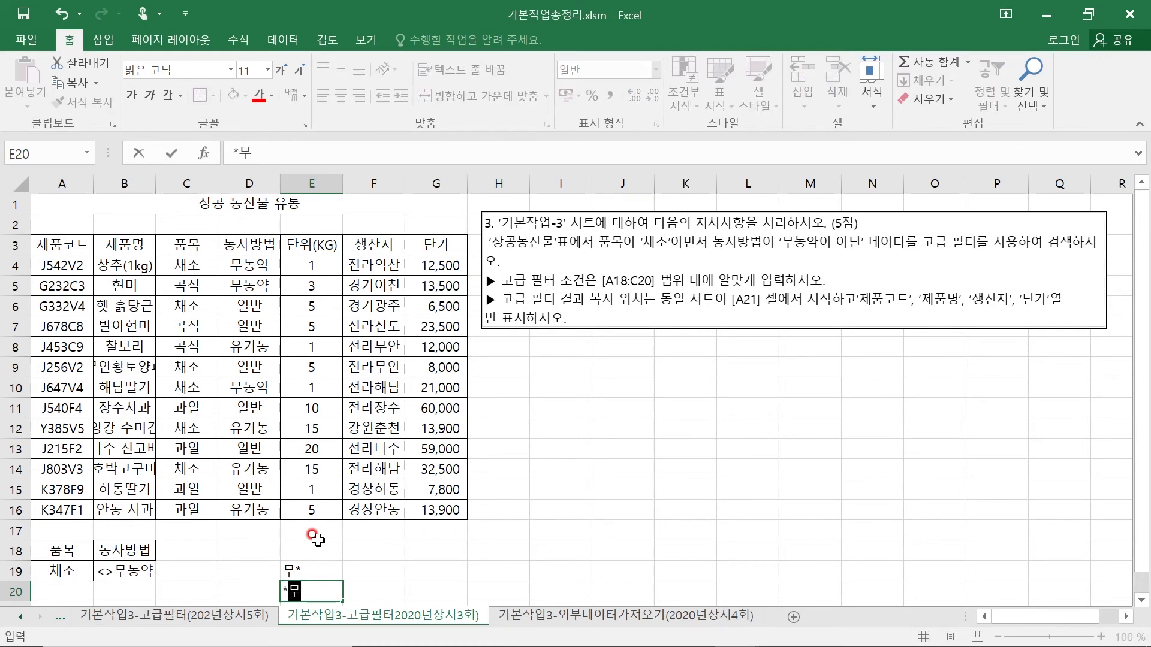
pyautogui.write('무')
pyautogui.press('Return')
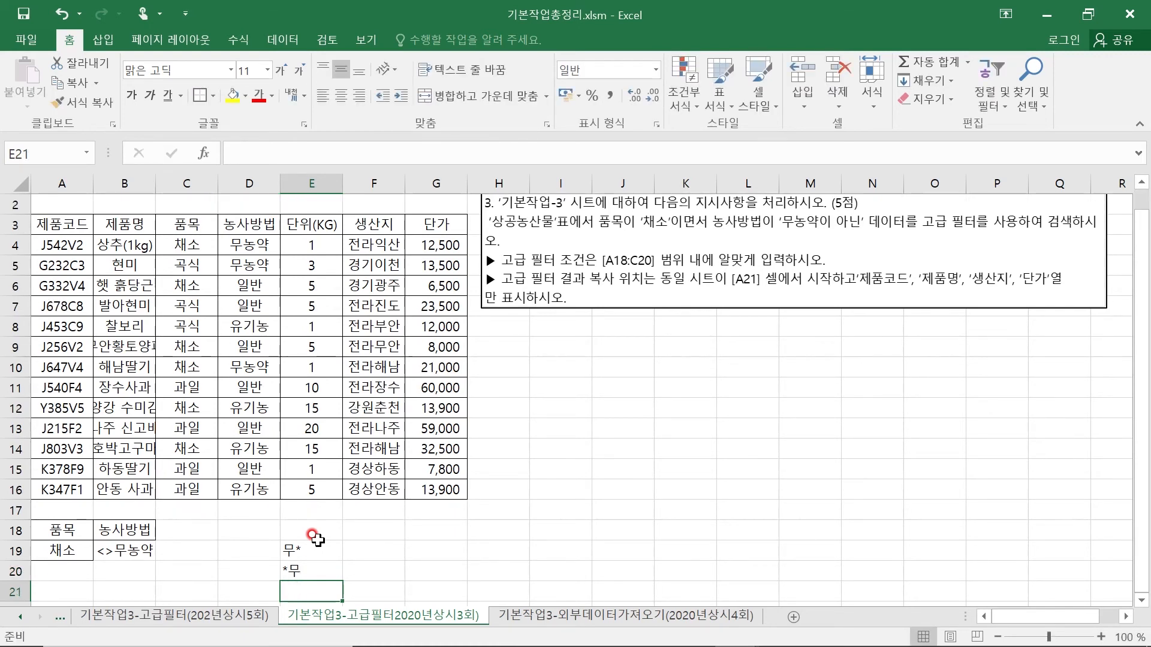
pyautogui.write('*무*')
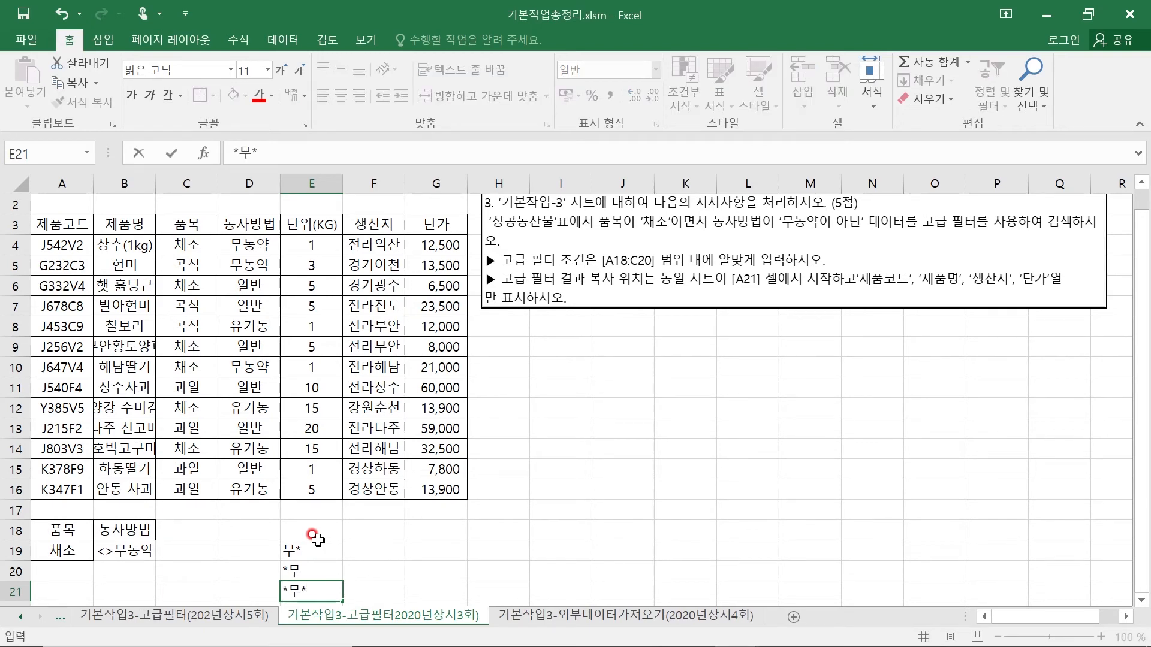
pyautogui.click(355, 566)
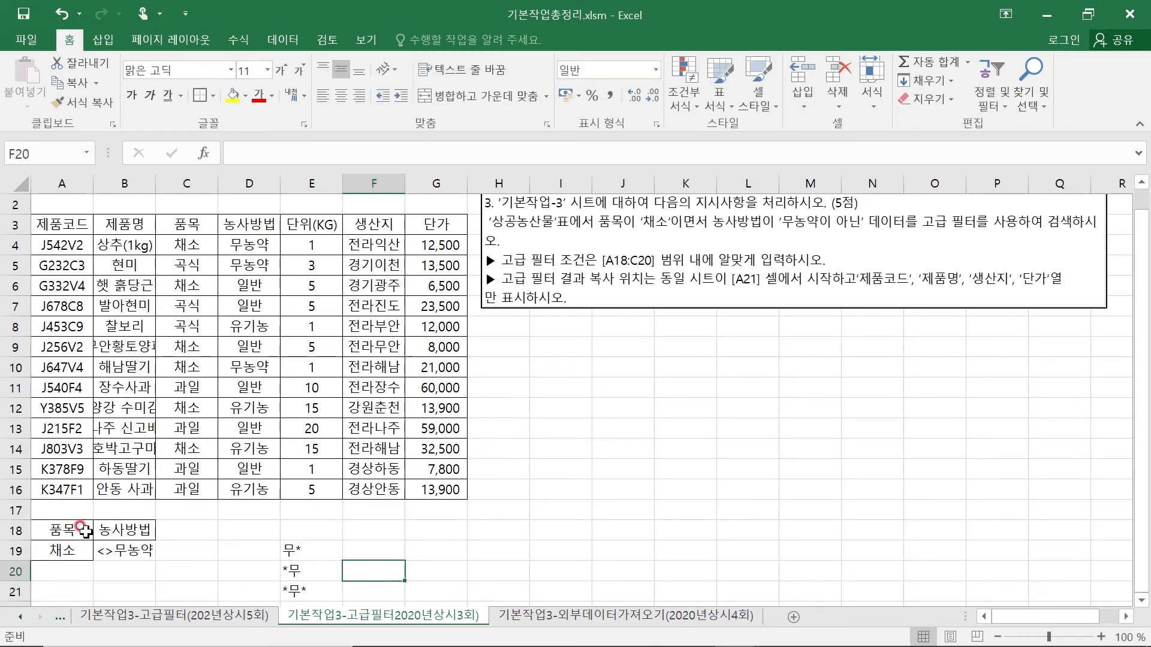
# - Describe the first two wildcard examples with 무로 시작하는 in F19 and 무로 끝나는 in F20
pyautogui.click(371, 551)
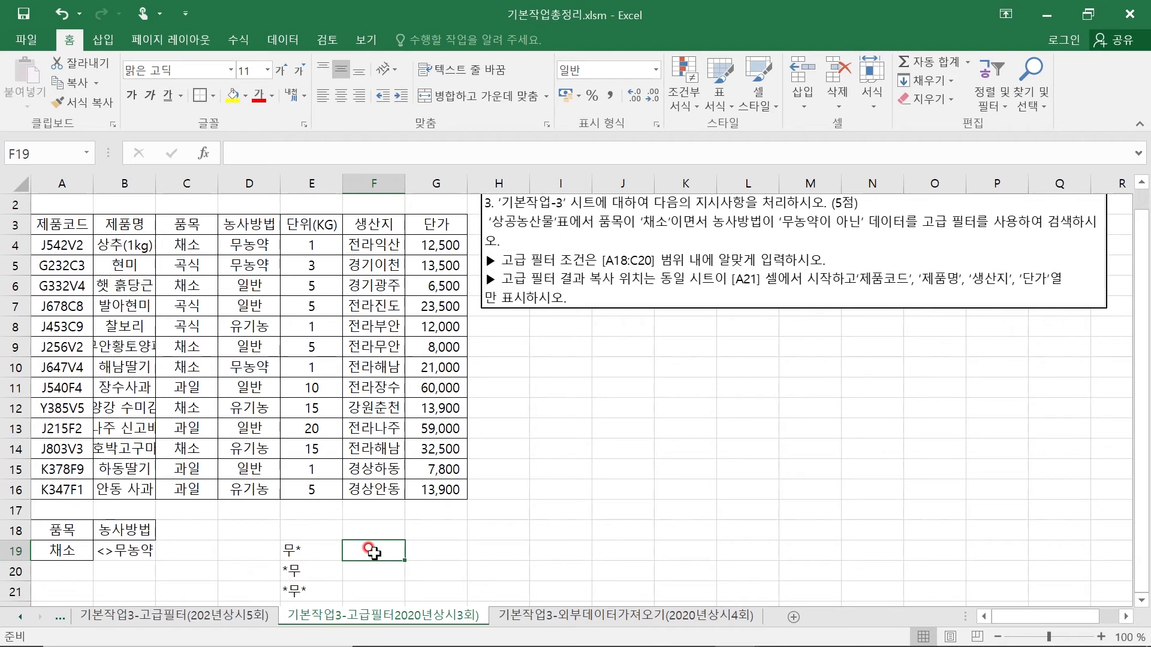
pyautogui.write('an')
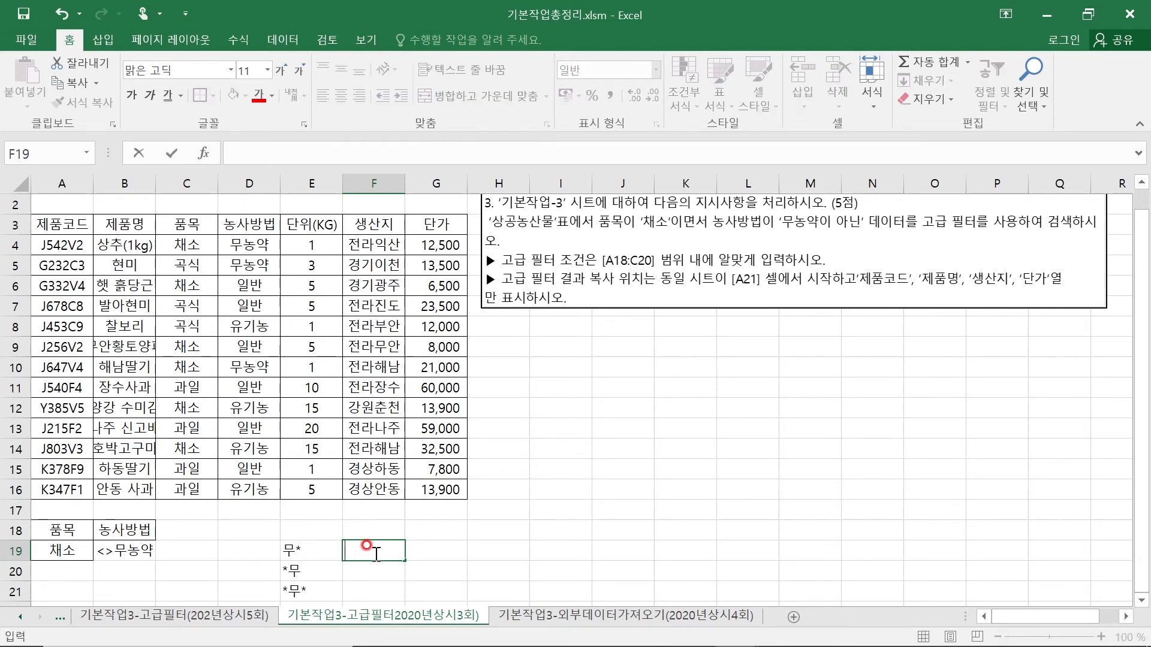
pyautogui.write('로 시작하는')
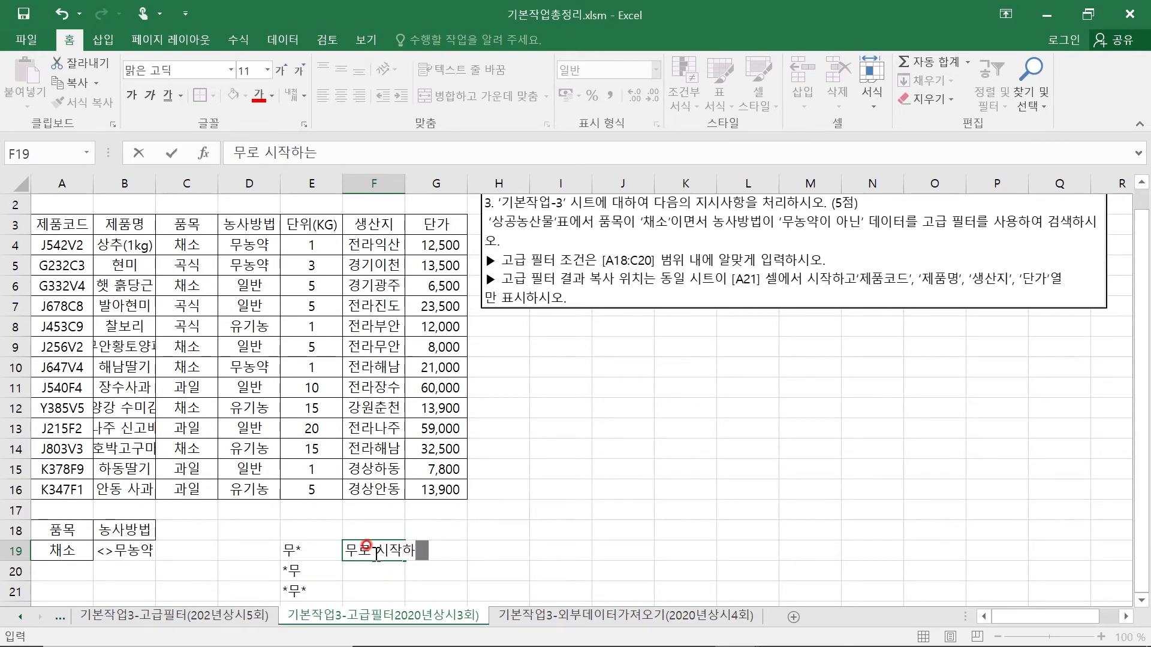
pyautogui.press('Return')
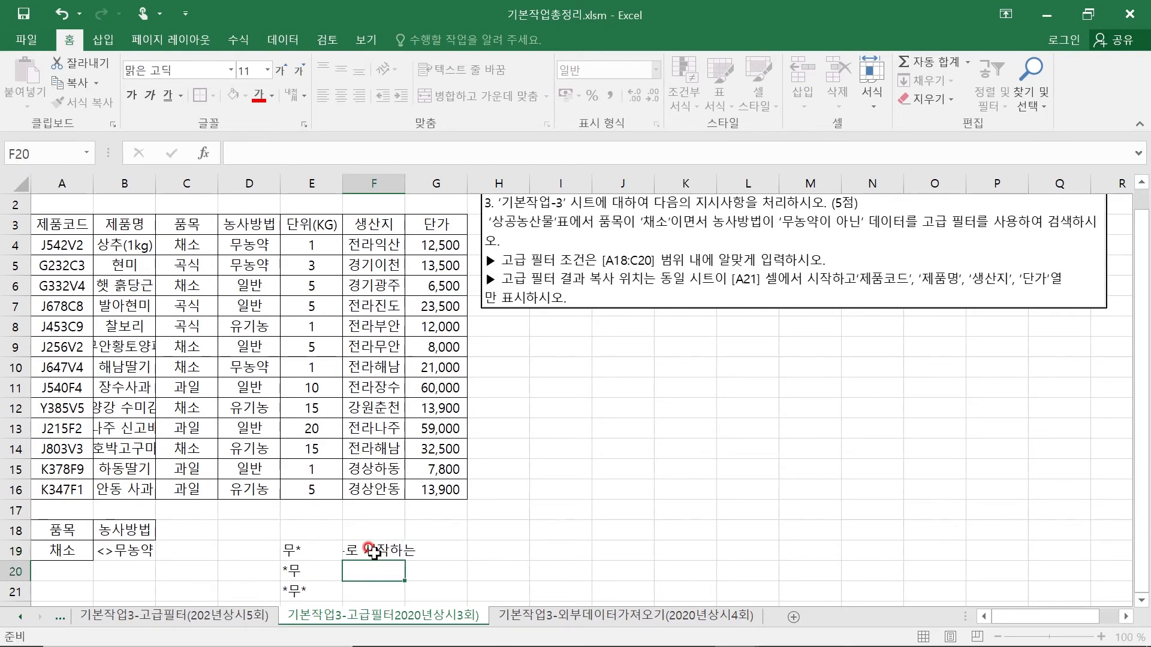
pyautogui.write('무로 ')
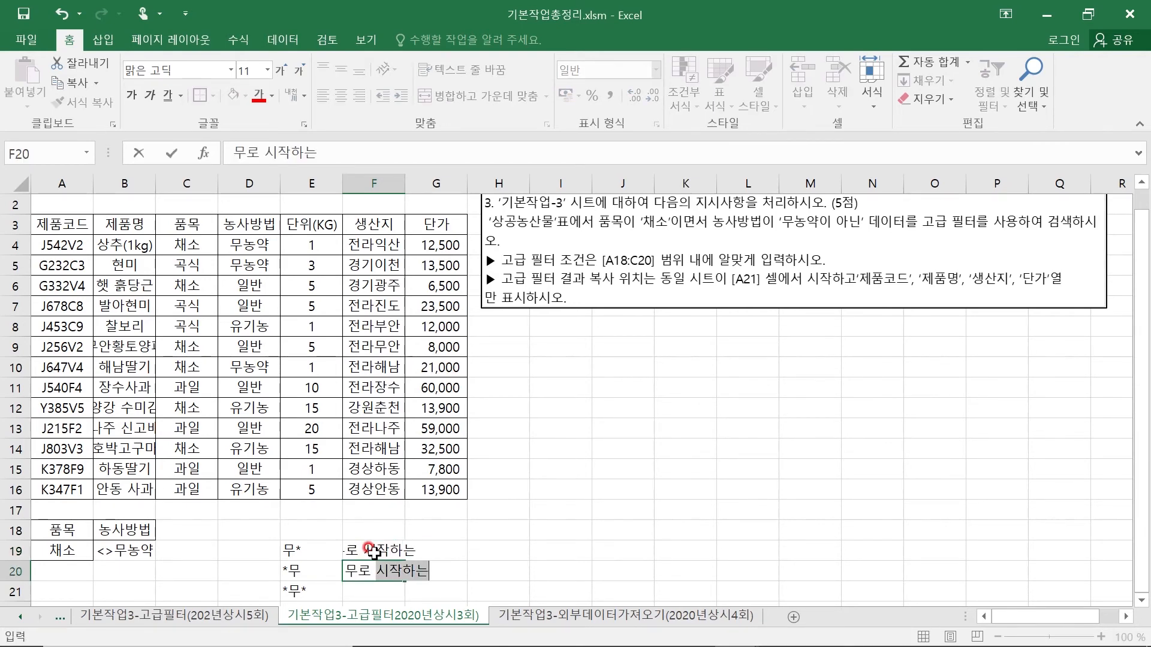
pyautogui.write('ㄲ나는')
pyautogui.press('Return')
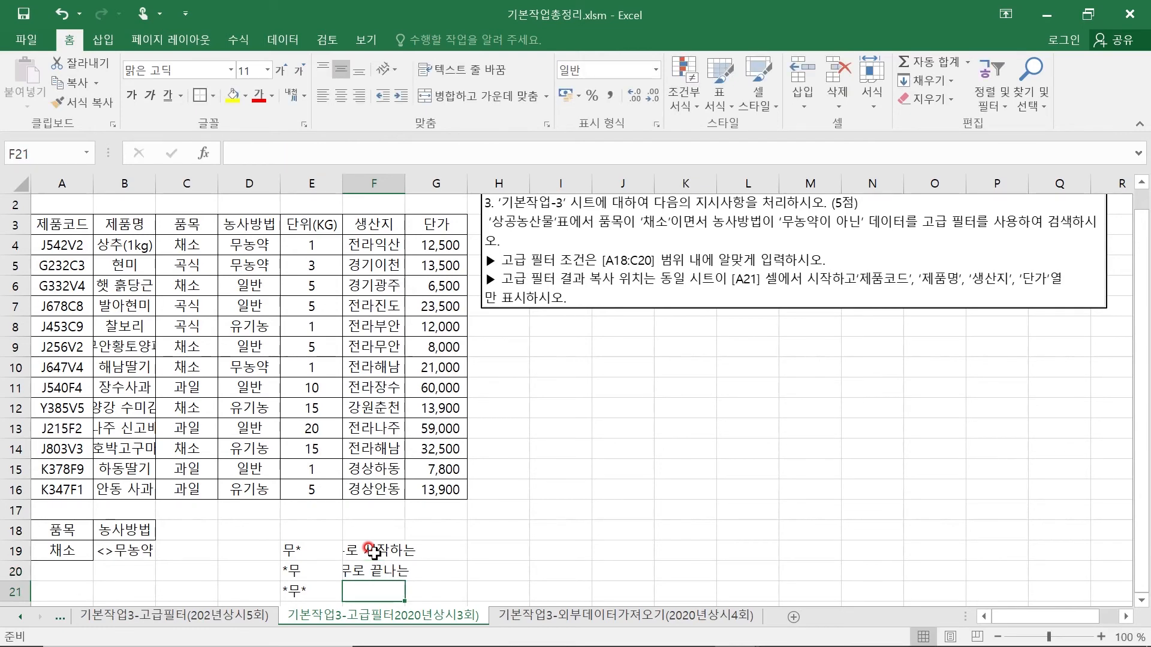
# - Left-align the wildcard description cells F19, F20 and F21
pyautogui.click(372, 552)
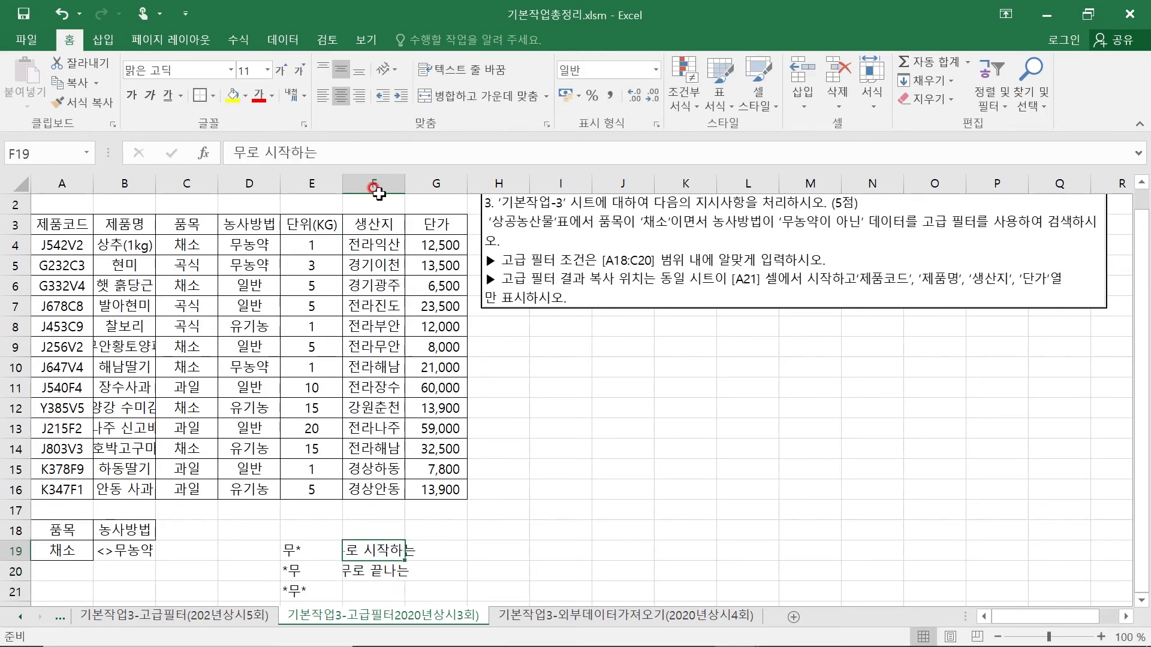
pyautogui.click(320, 107)
pyautogui.click(363, 565)
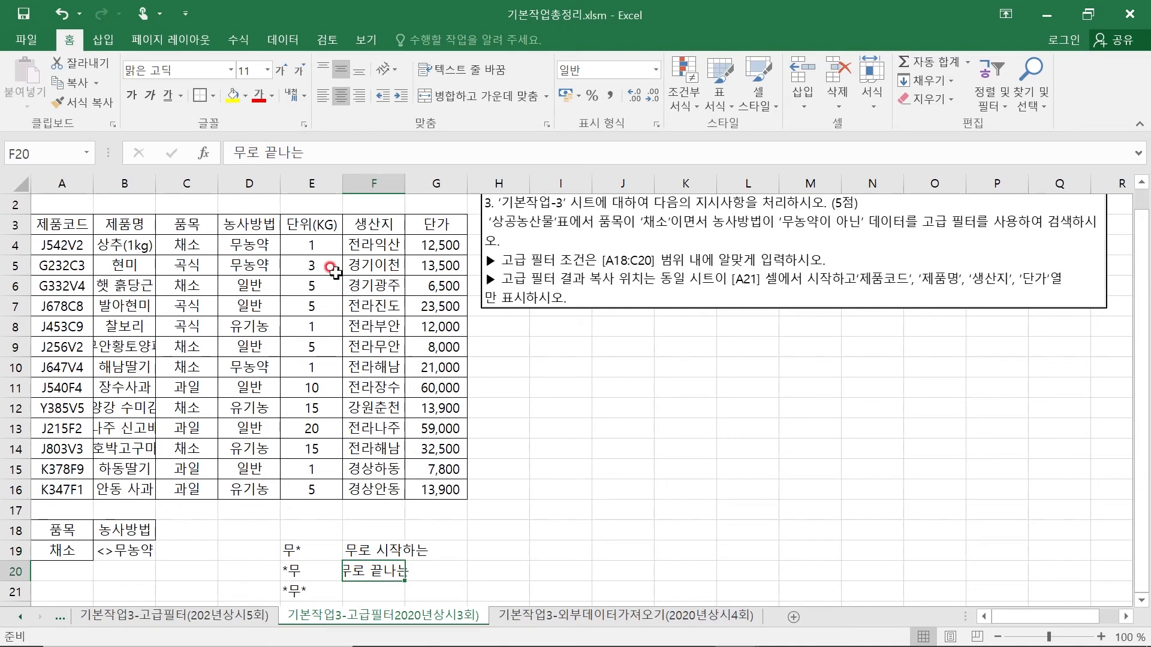
pyautogui.click(318, 103)
pyautogui.click(537, 503)
pyautogui.click(354, 586)
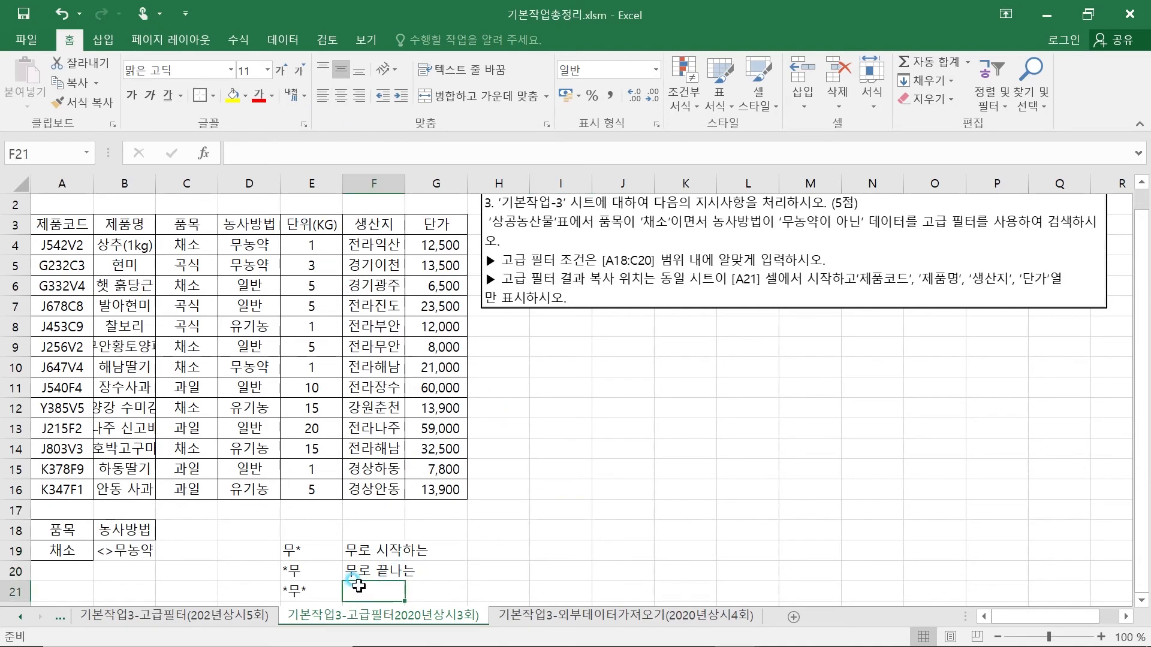
pyautogui.click(323, 104)
# - Enter the description 무를 포함하는 in F21 beside the *무* example
pyautogui.click(388, 586)
pyautogui.write('ㅁ무를 포함')
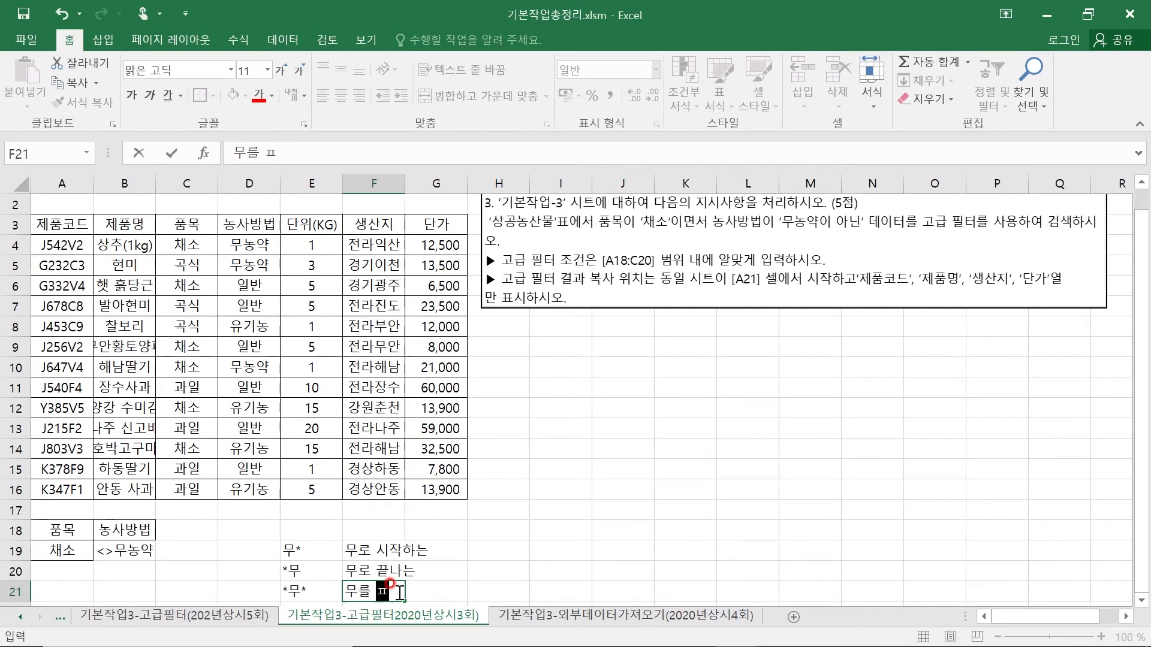
pyautogui.write('하는')
pyautogui.press('Return')
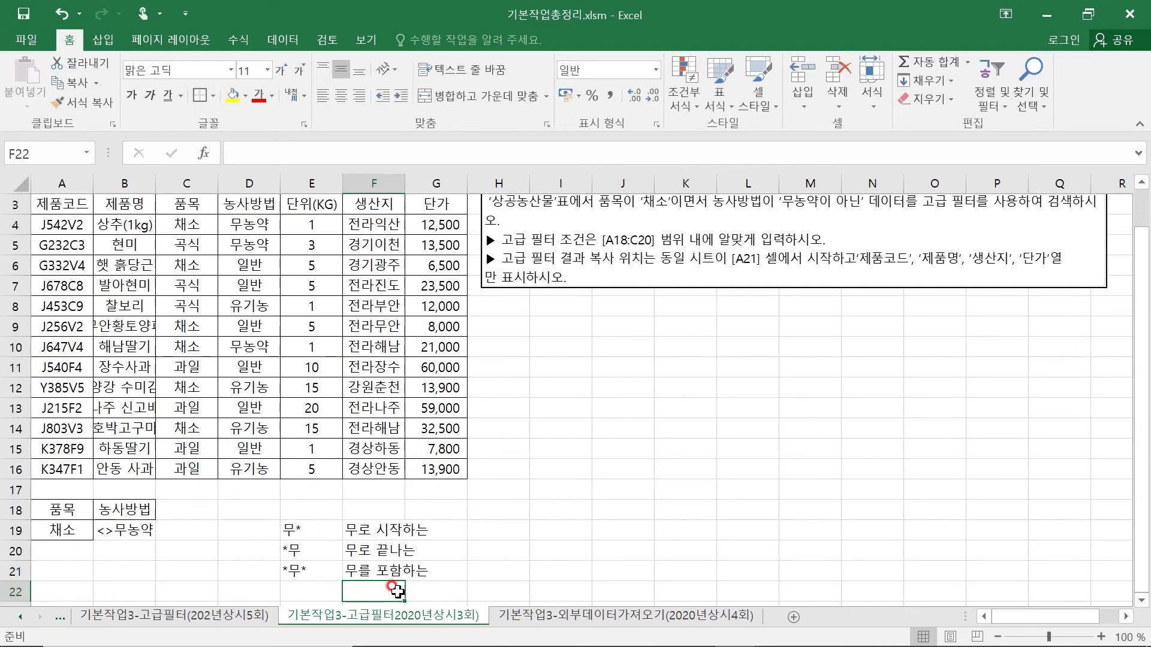
pyautogui.click(66, 532)
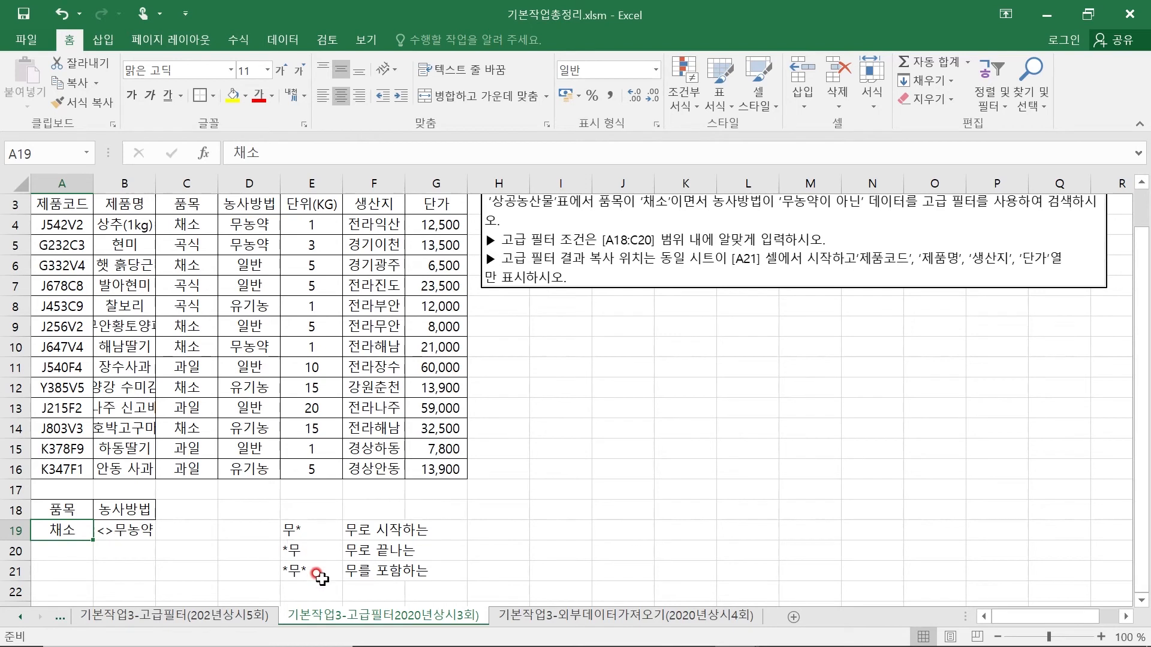
pyautogui.moveTo(306, 527); pyautogui.dragTo(372, 550)
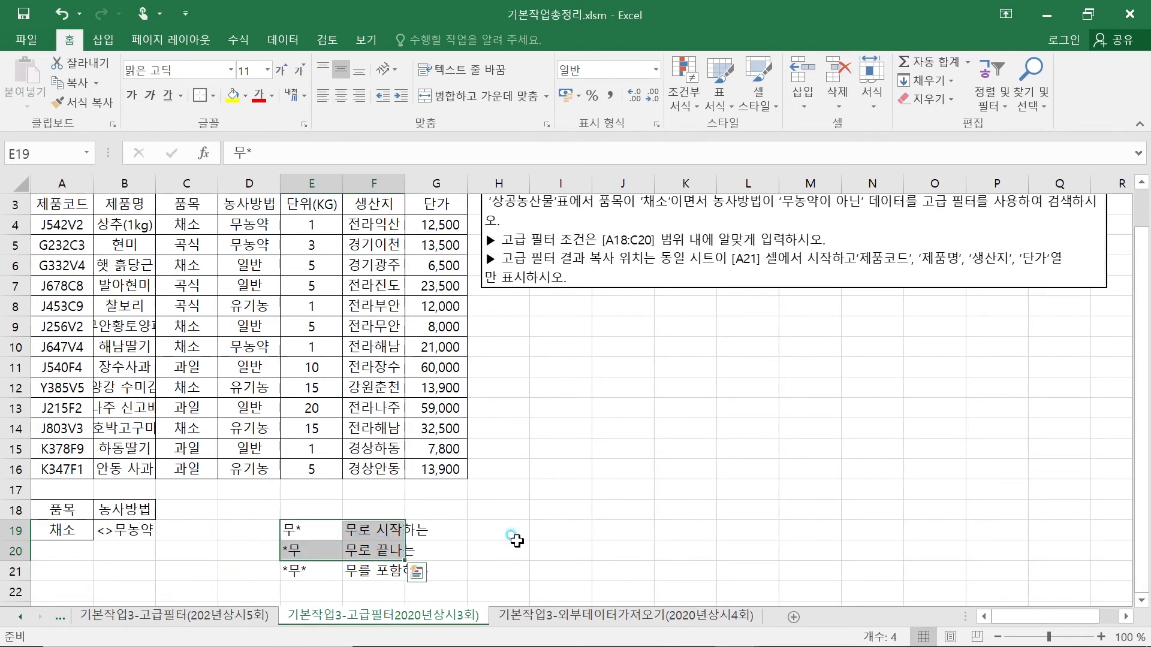
pyautogui.click(506, 547)
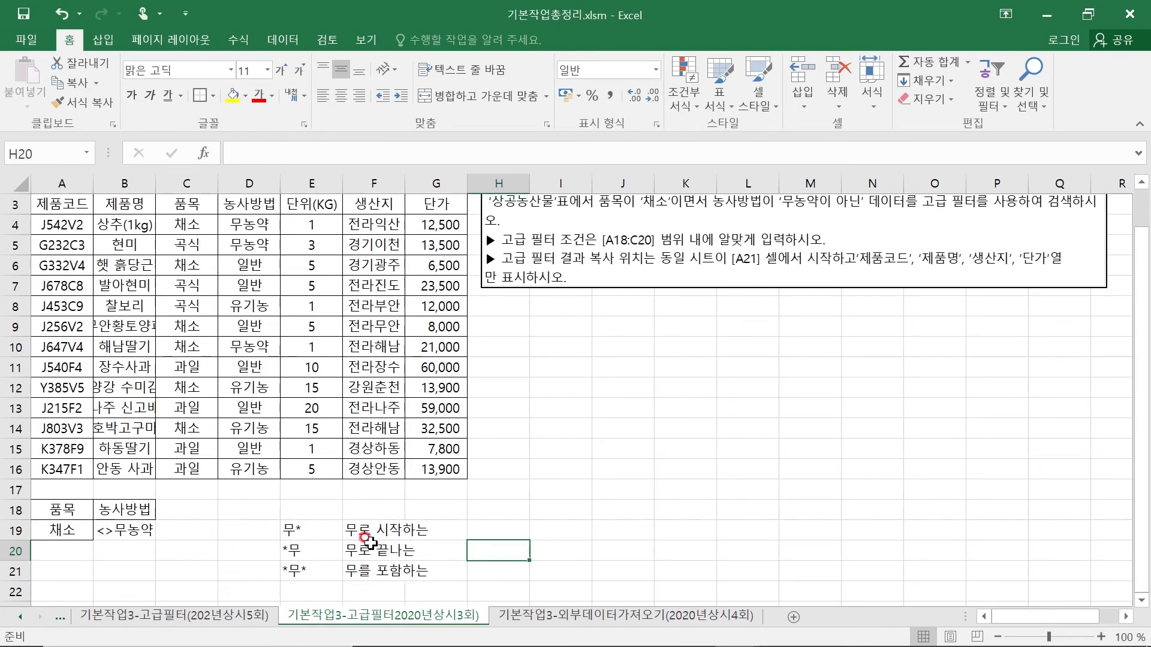
# - Enter the equality example 무농약 in cell I19 and the not-equal example <>무농약 in cell I20
pyautogui.click(572, 530)
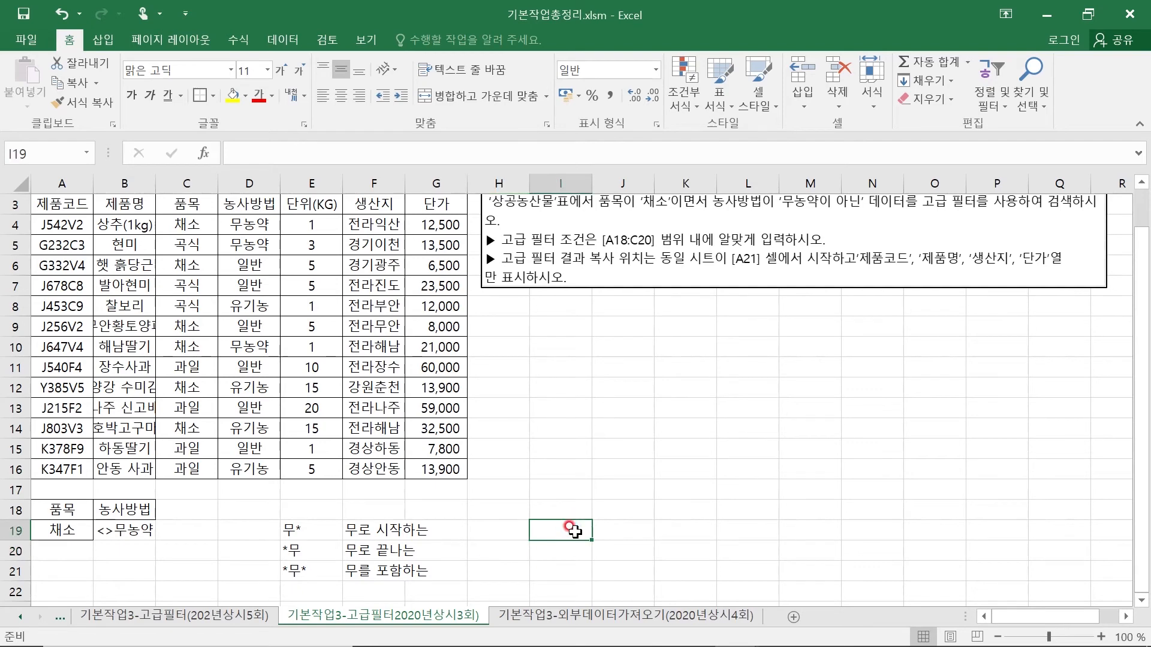
pyautogui.write('ㅁ')
pyautogui.press('BackSpace')
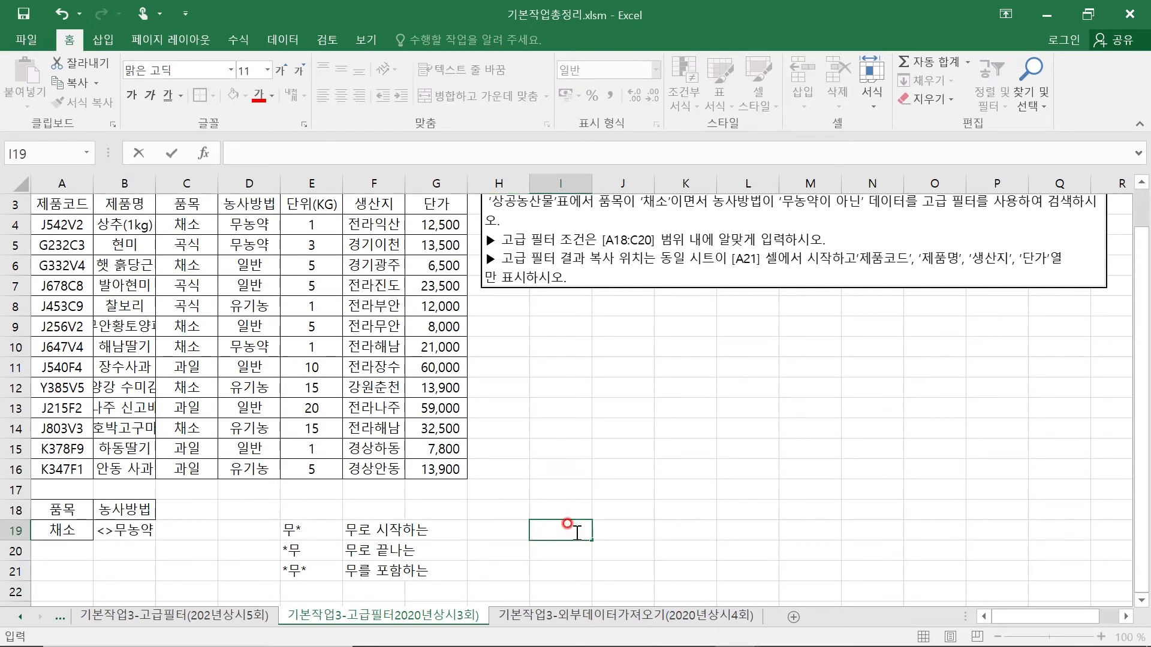
pyautogui.write('무농약')
pyautogui.press('Return')
pyautogui.write('<>')
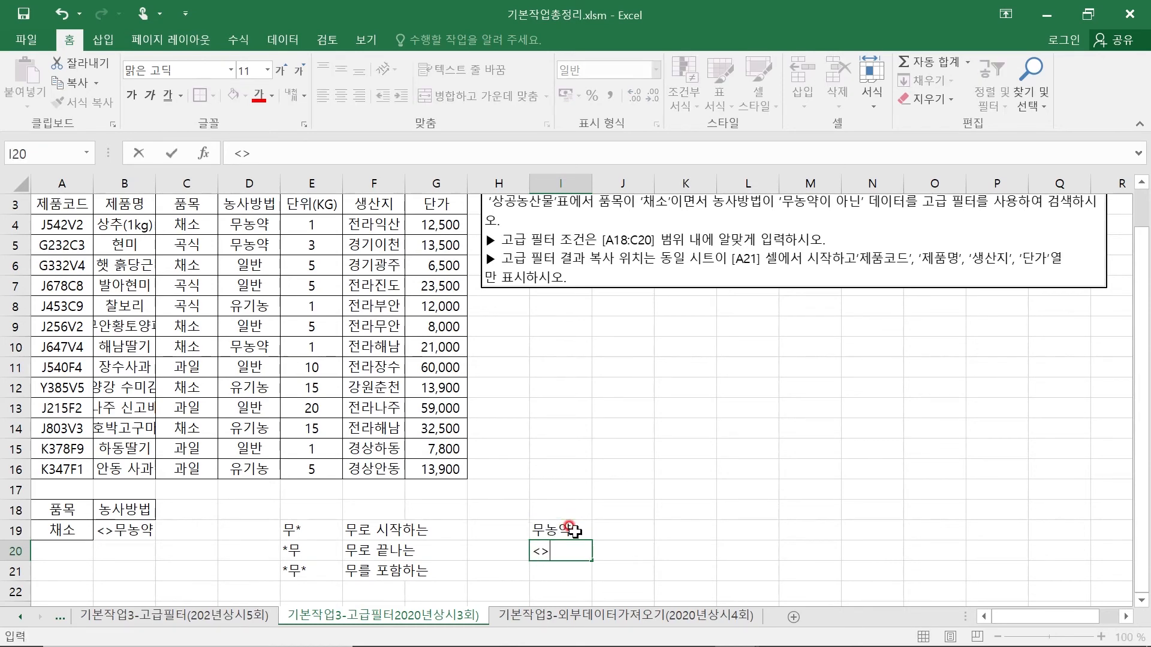
pyautogui.write('무농약')
pyautogui.press('Return')
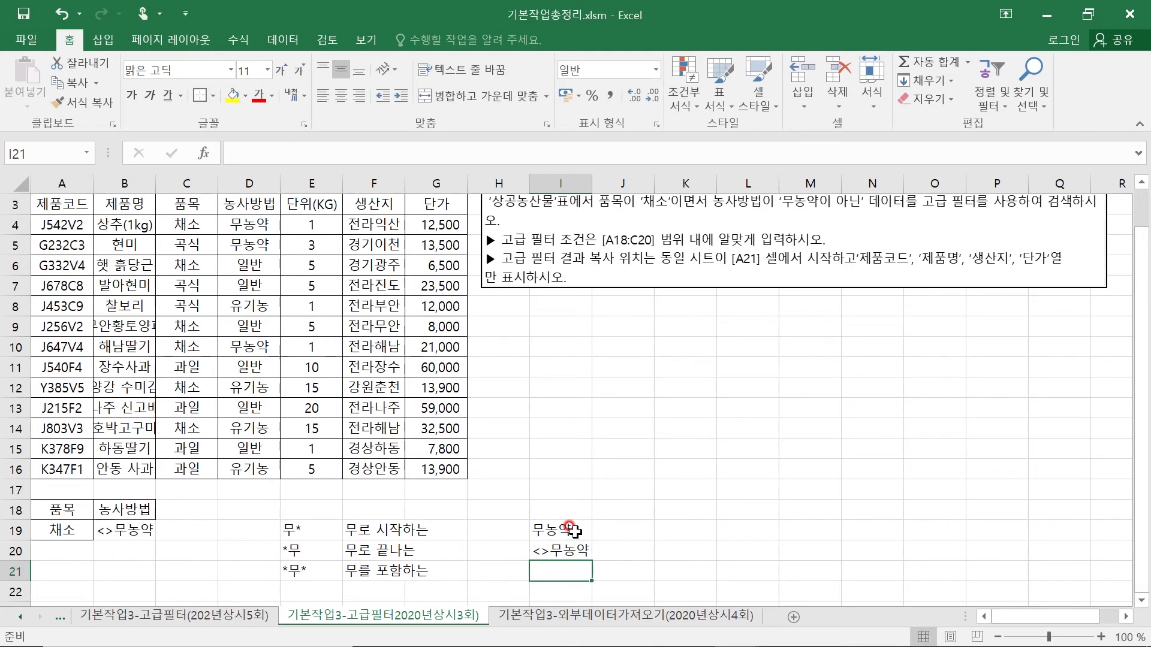
# - Add the numeric comparison example >=300000 in cell J19 beside the 무농약 example
pyautogui.press('Up')
pyautogui.press('Up')
pyautogui.press('Right')
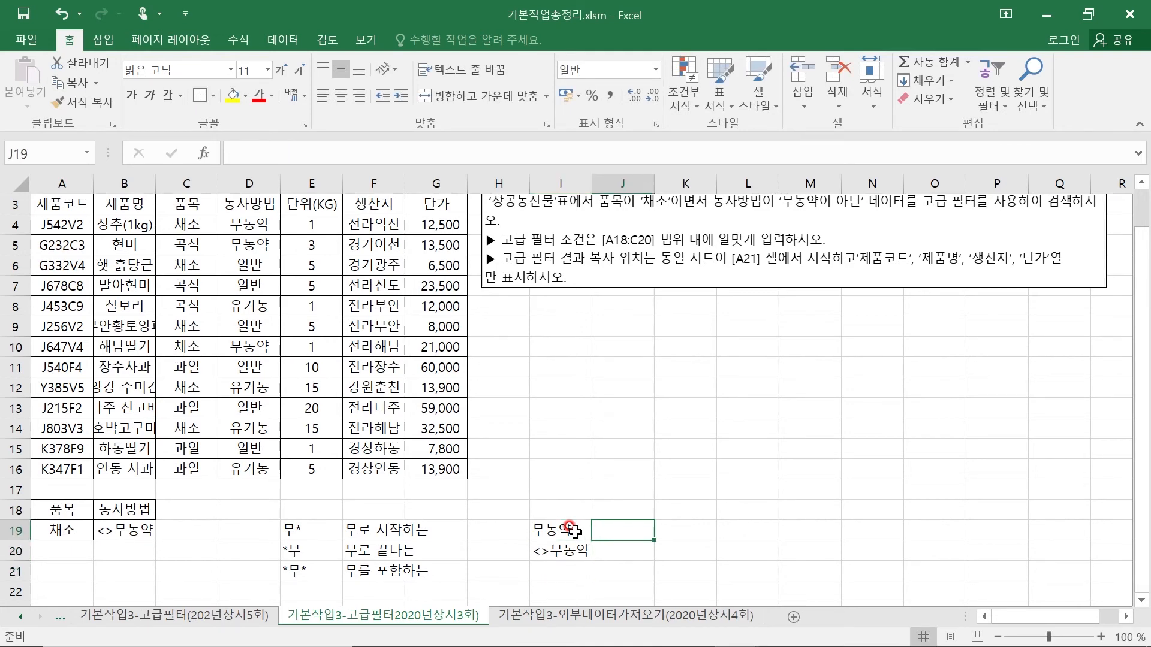
pyautogui.write('>=300000')
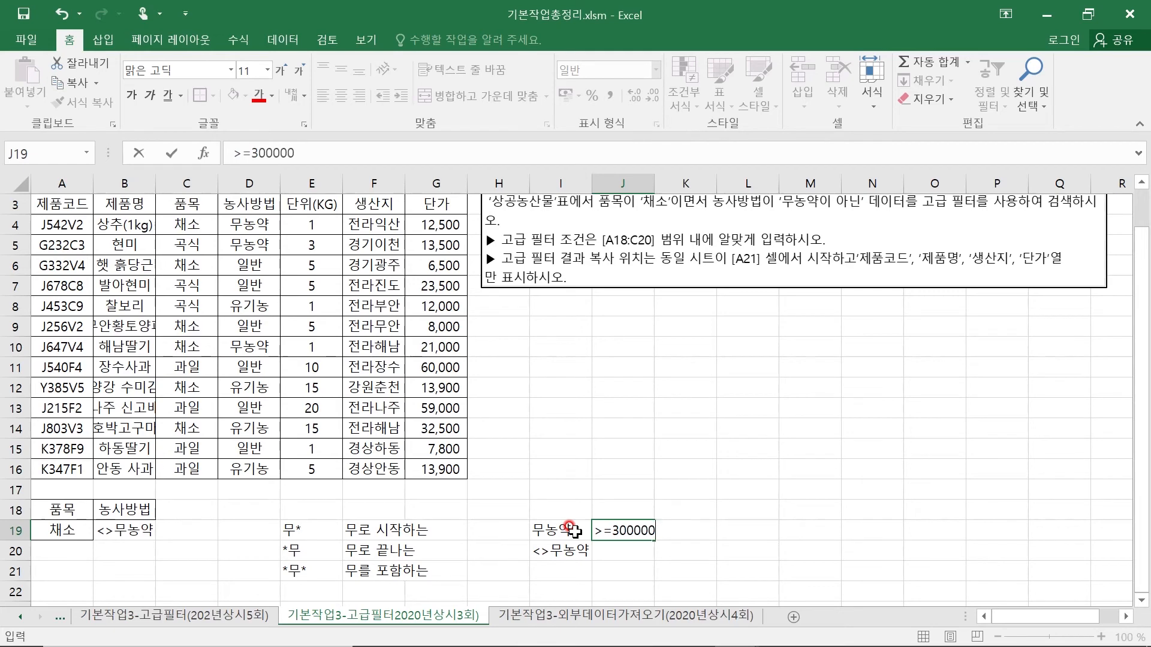
pyautogui.press('Return')
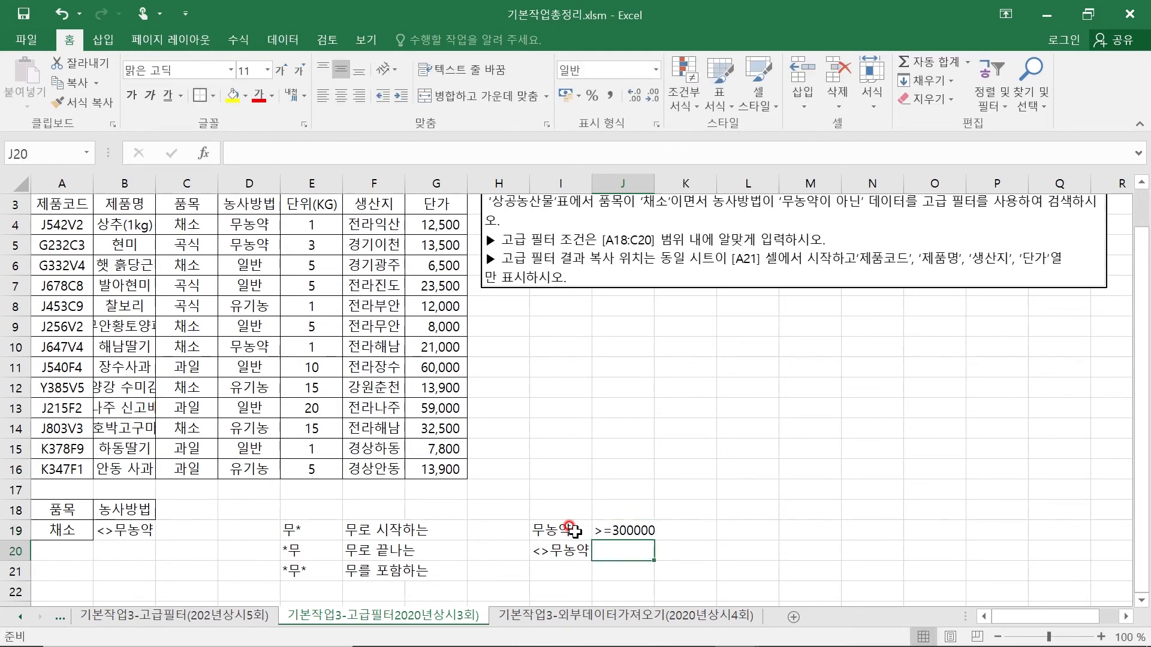
# - List the remaining comparison operators >, < and <= in cells J20, J21 and J22
pyautogui.write('?')
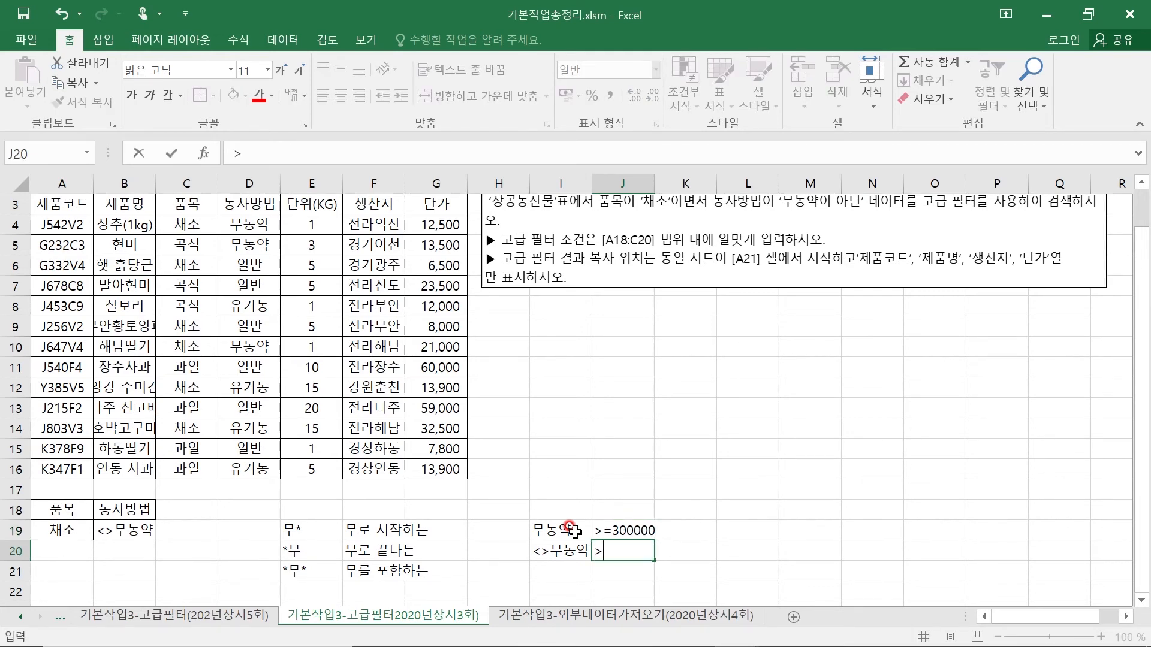
pyautogui.press('Return')
pyautogui.write('<')
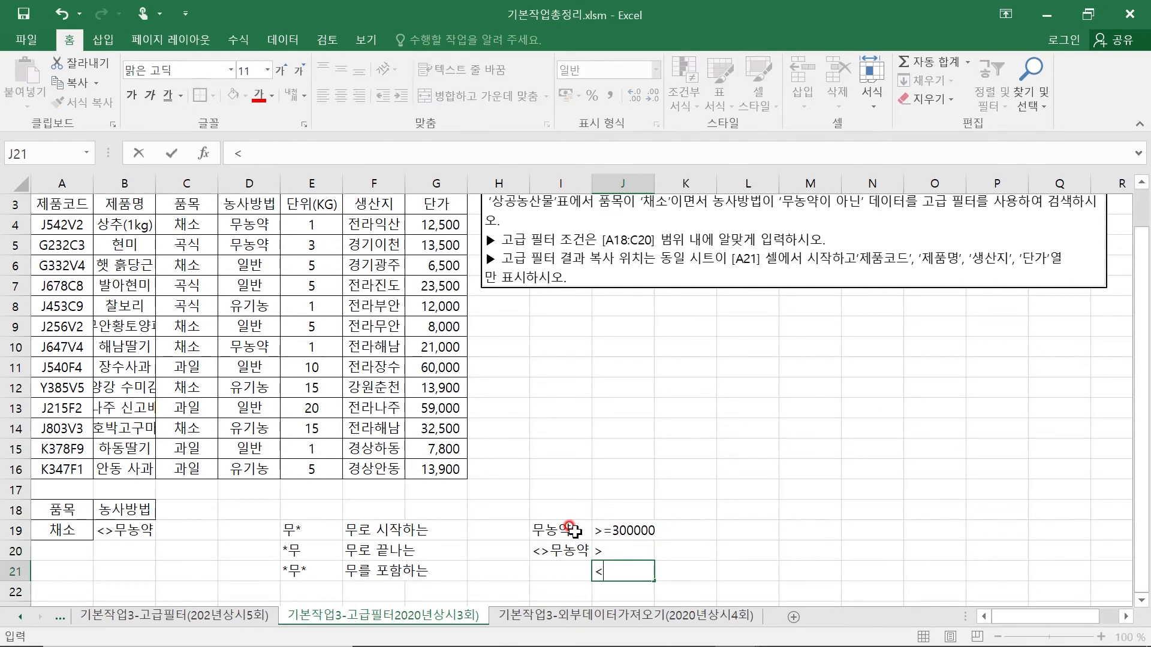
pyautogui.press('Return')
pyautogui.write('<=')
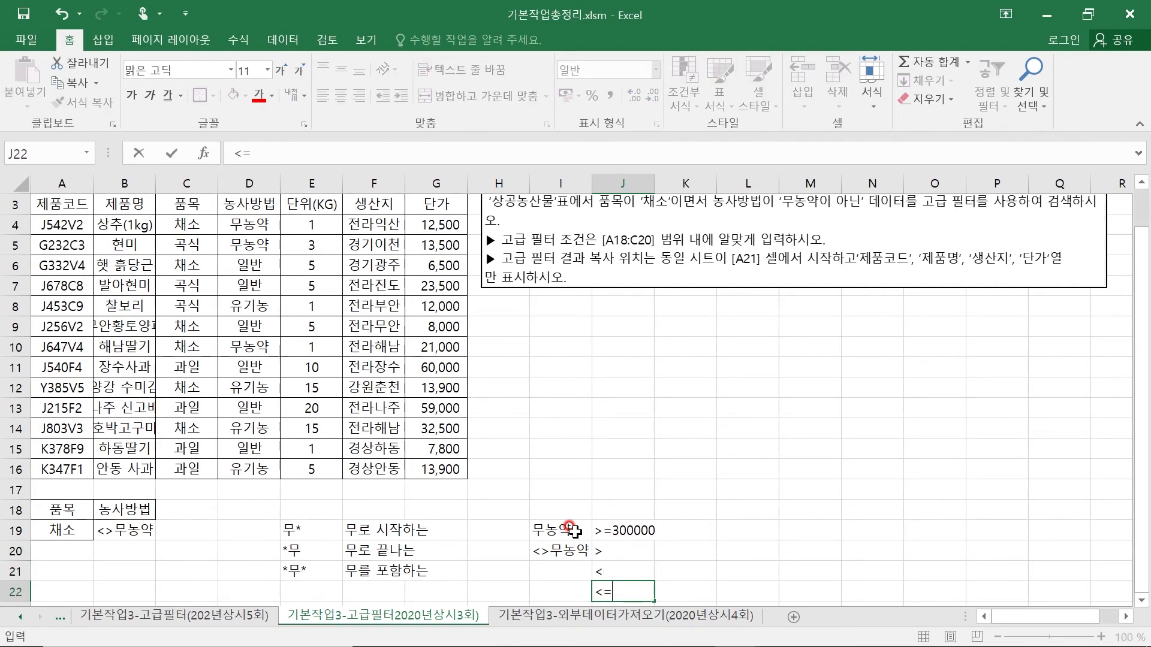
pyautogui.press('Return')
pyautogui.press('Up')
pyautogui.press('Up')
pyautogui.press('Up')
pyautogui.press('Up')
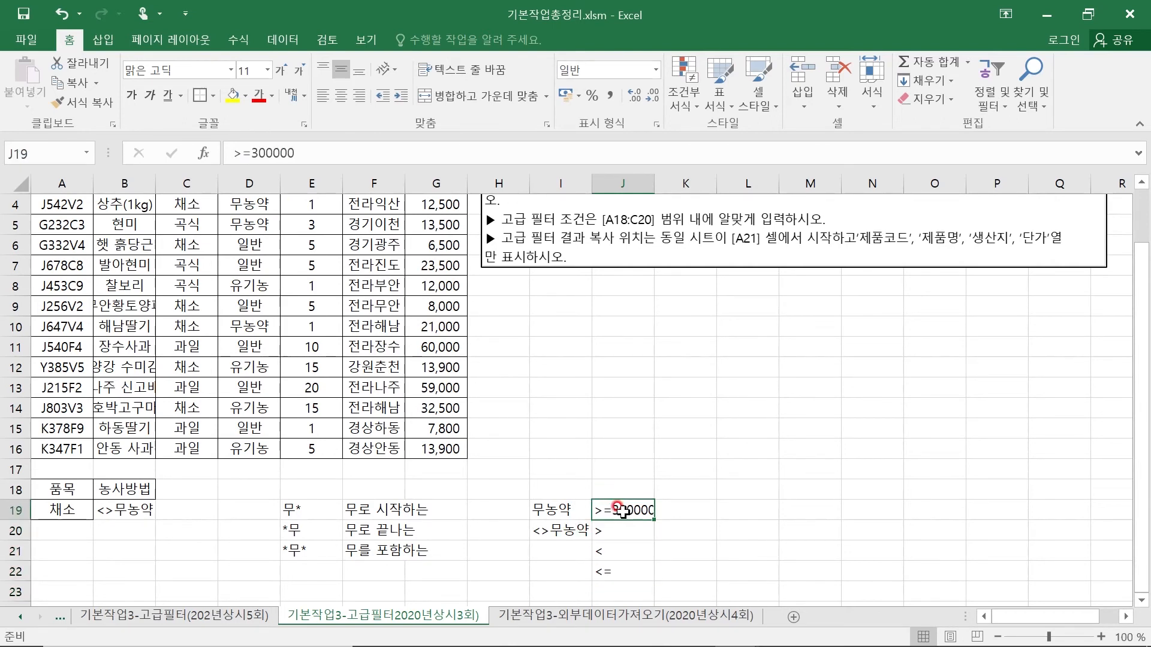
pyautogui.click(610, 529)
pyautogui.click(624, 551)
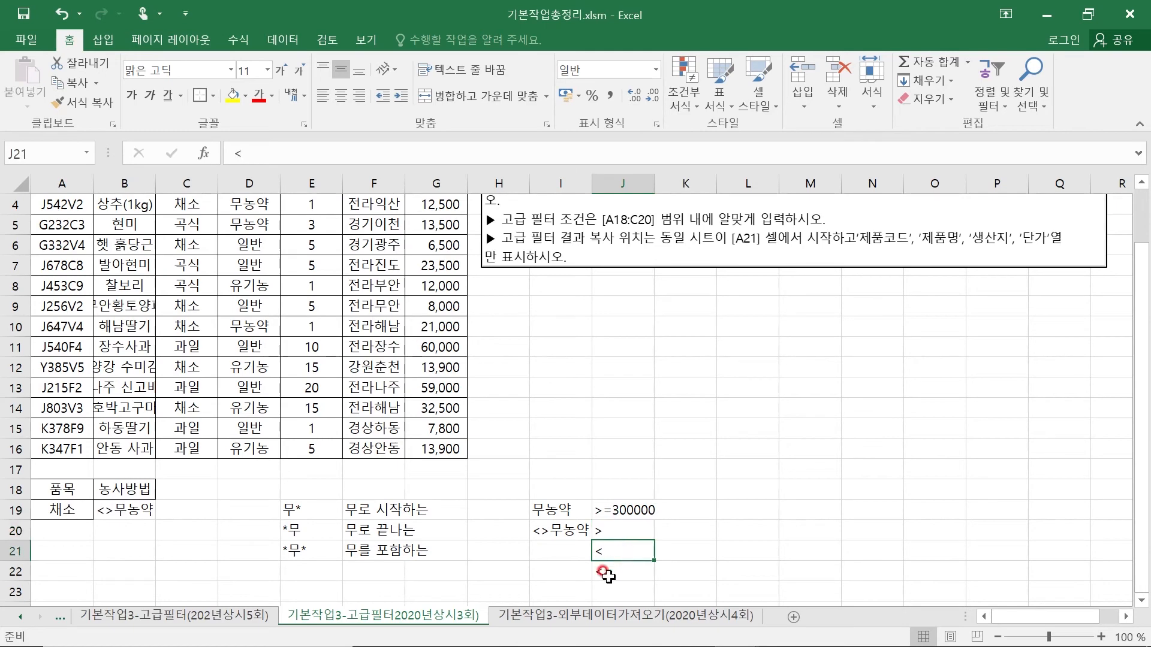
pyautogui.click(605, 573)
# - Add a third criterion next to 농사방법 with the header 단가 in C18 and >=50000 in C19
pyautogui.click(113, 510)
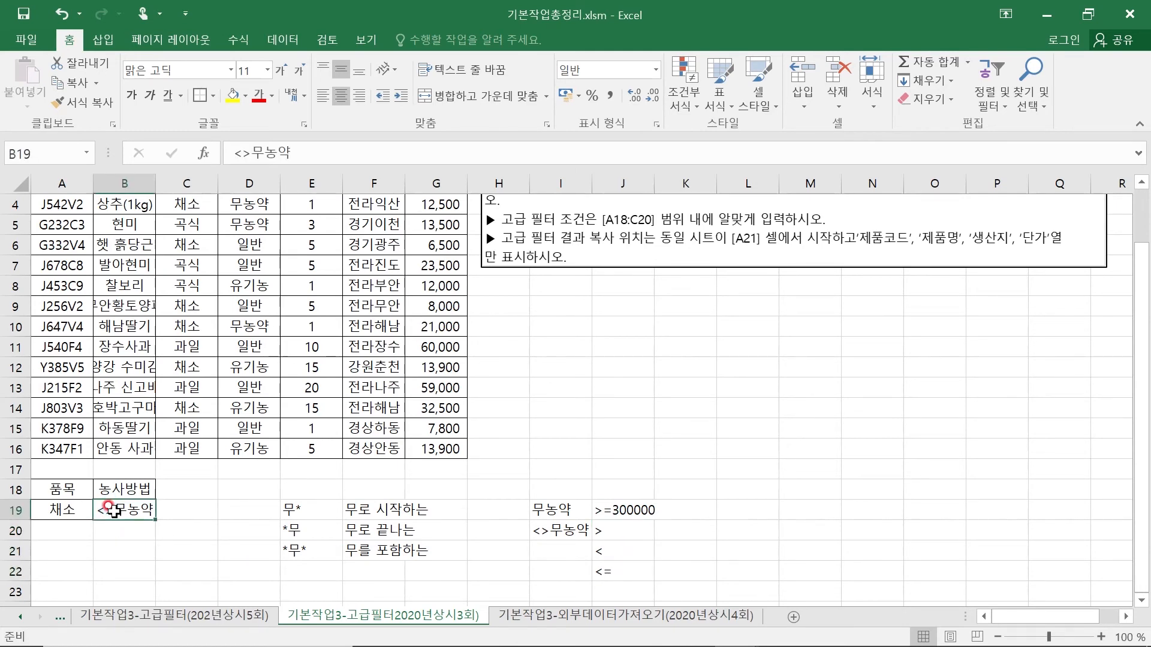
pyautogui.scroll(1, 324, 489)
pyautogui.click(180, 543)
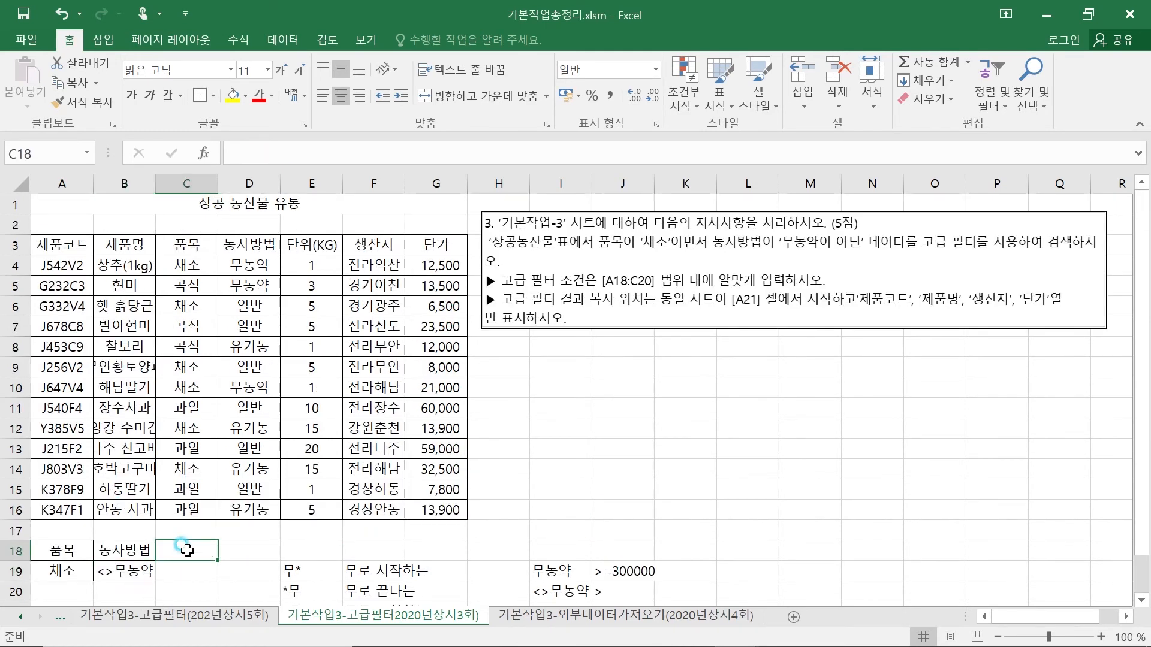
pyautogui.write('단가')
pyautogui.press('Return')
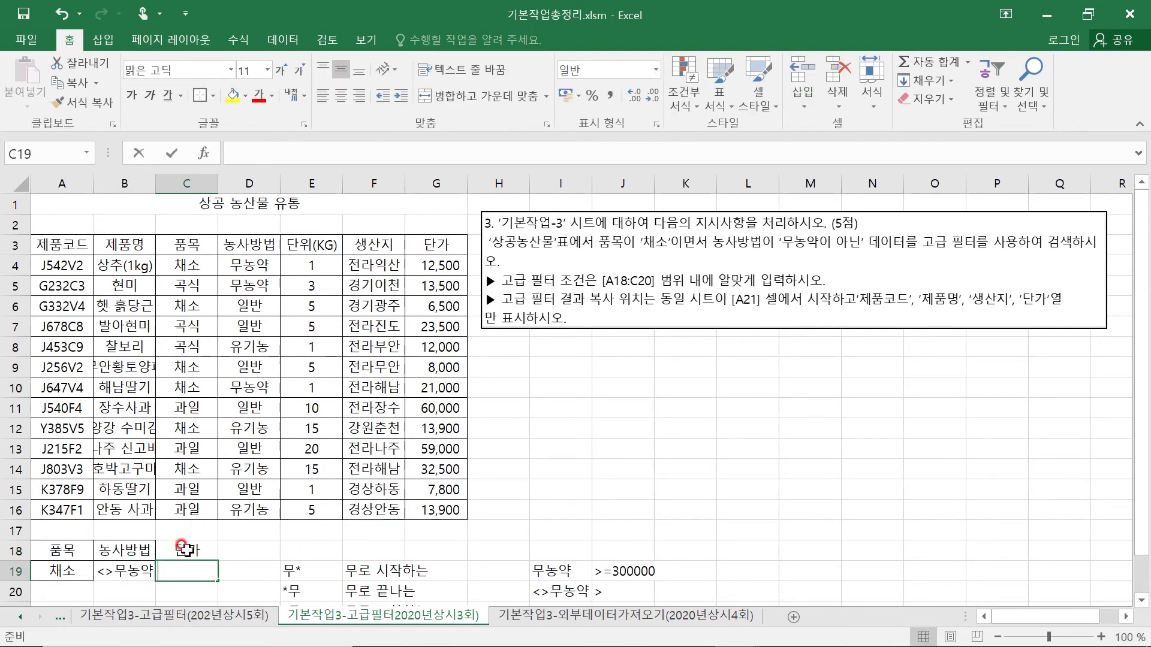
pyautogui.write('>=50000')
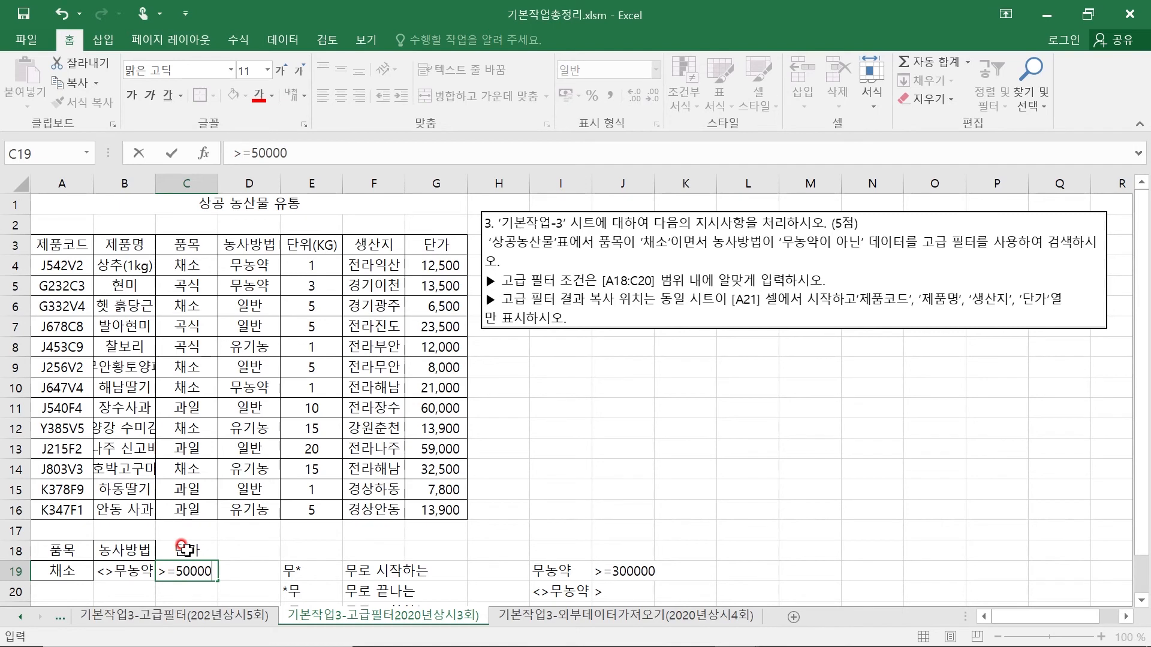
pyautogui.press('Return')
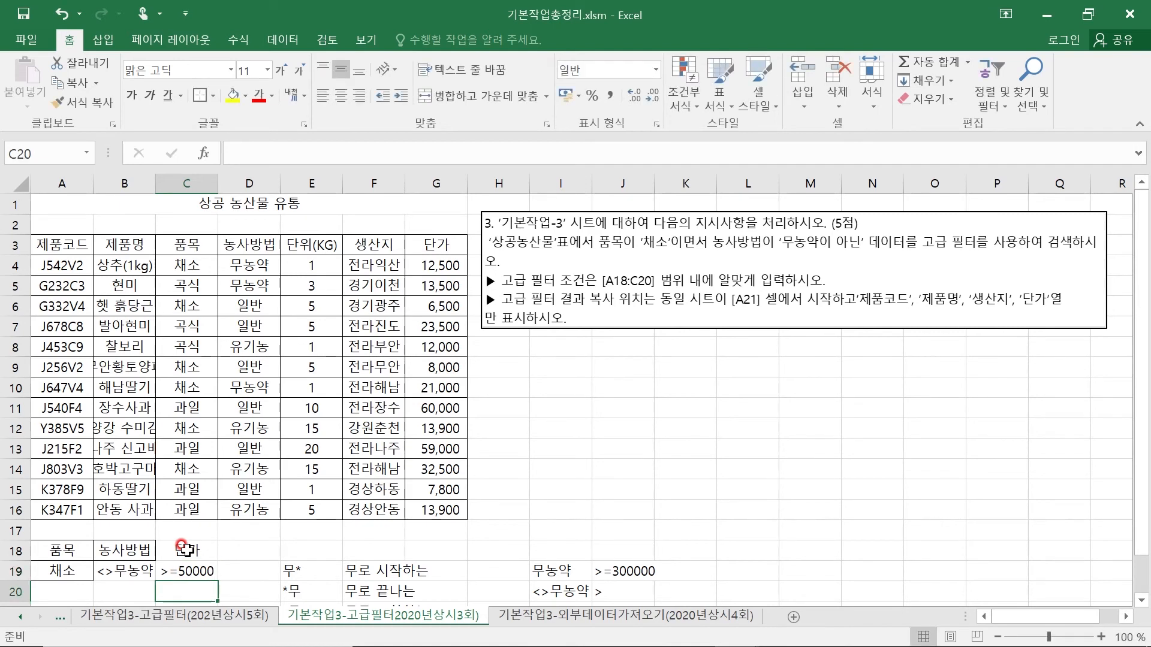
# - Move the >=50000 condition from C19 down to C20 to make it an OR criterion
pyautogui.click(69, 574)
pyautogui.click(122, 572)
pyautogui.click(185, 574)
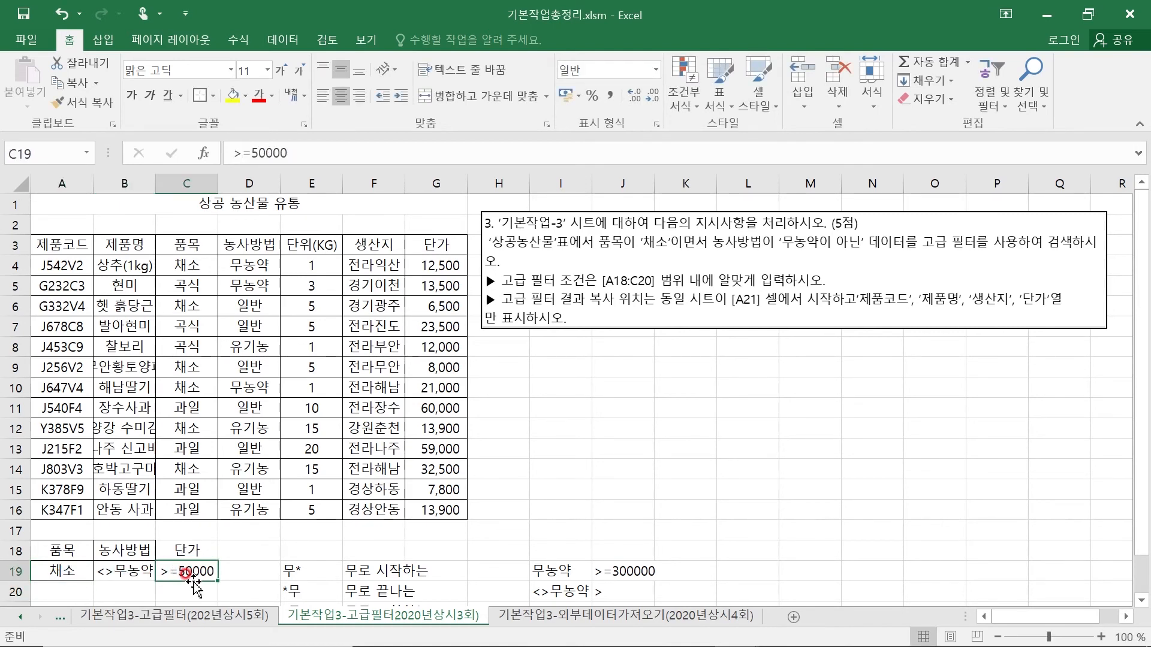
pyautogui.moveTo(191, 581); pyautogui.dragTo(193, 599)
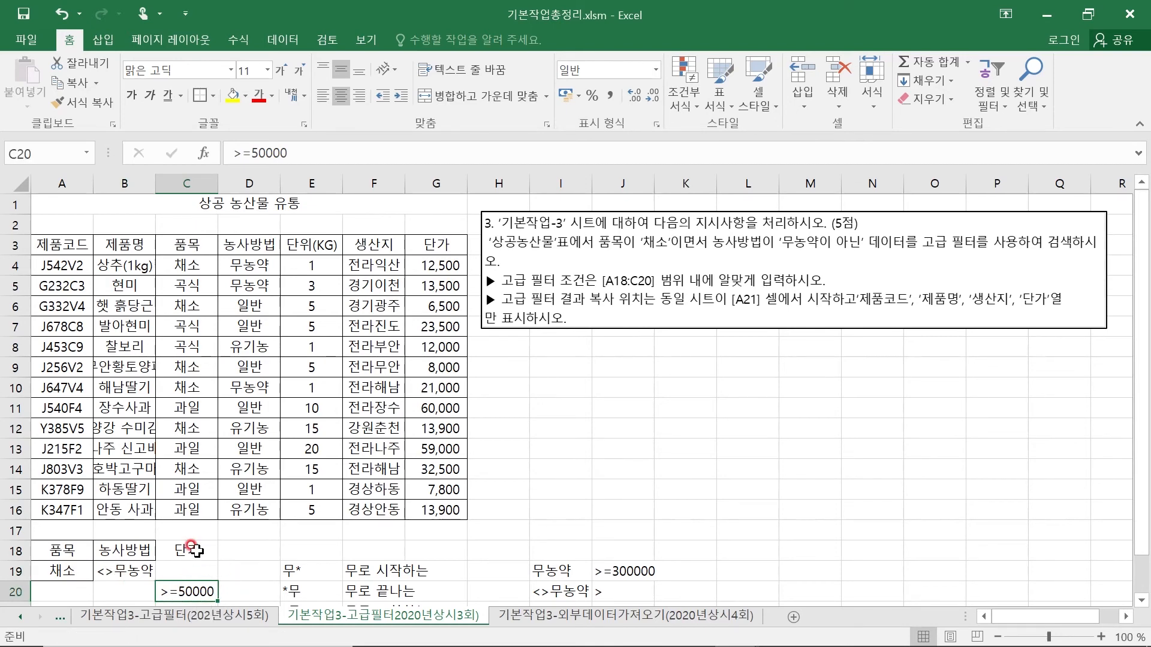
pyautogui.moveTo(195, 549); pyautogui.dragTo(196, 586)
pyautogui.scroll(-2, 276, 566)
pyautogui.click(282, 530)
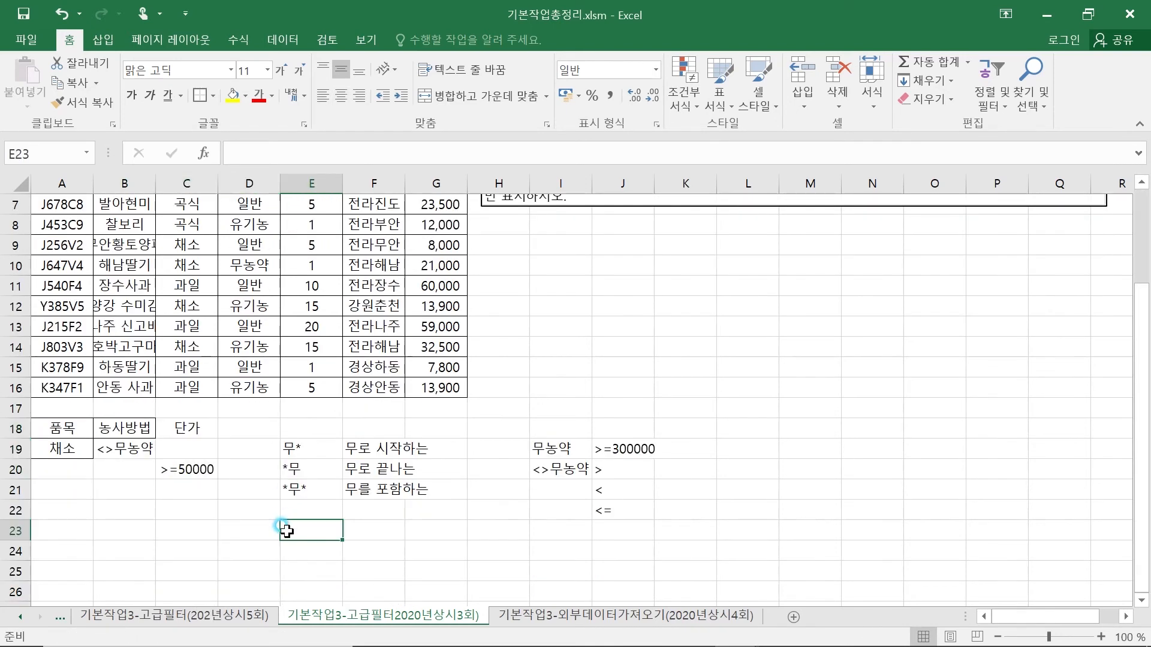
pyautogui.click(201, 531)
# - Clear the extra 단가 criterion and all example cells in the range C18:K22
pyautogui.click(187, 427)
pyautogui.click(185, 506)
pyautogui.moveTo(189, 426); pyautogui.dragTo(711, 511)
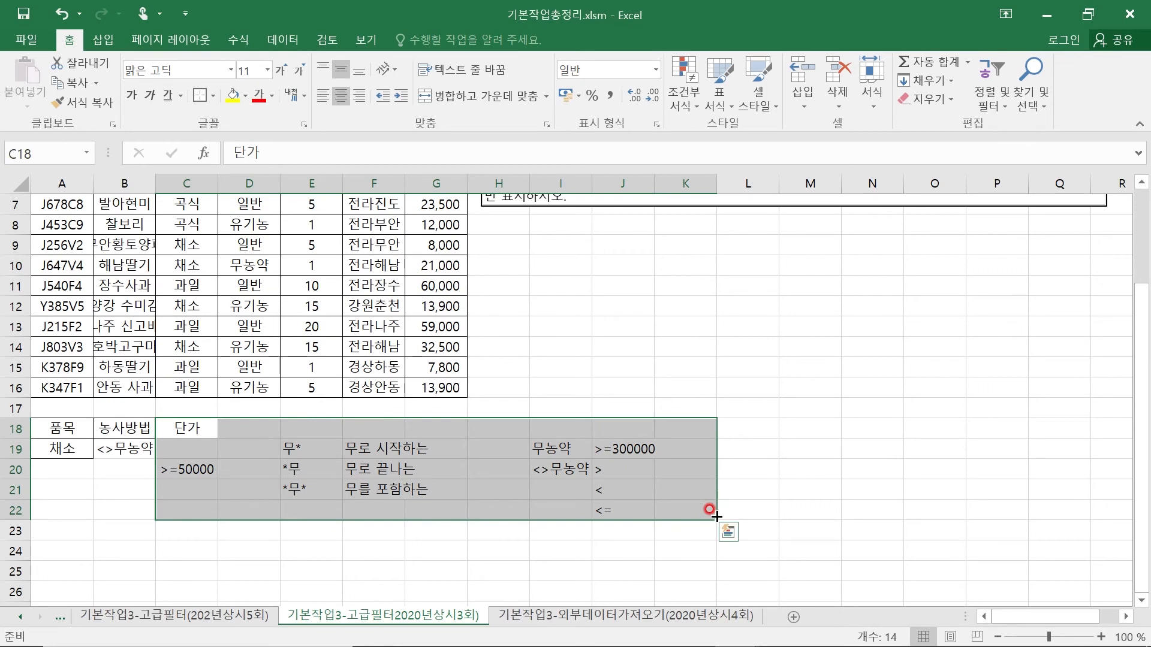
pyautogui.press('Delete')
pyautogui.click(171, 572)
pyautogui.scroll(2, 138, 513)
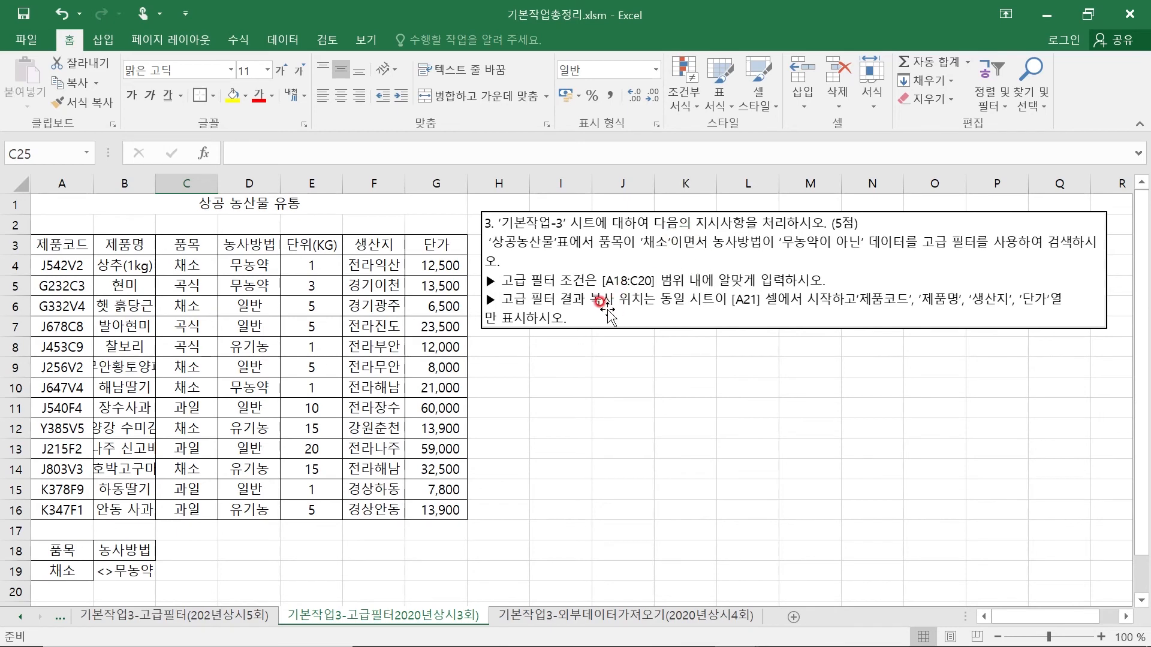
# - Check the output start cell A21 and the 제품코드, 제품명 and 생산지 headers in row 3 against the instructions
pyautogui.click(41, 604)
pyautogui.scroll(-2, 196, 572)
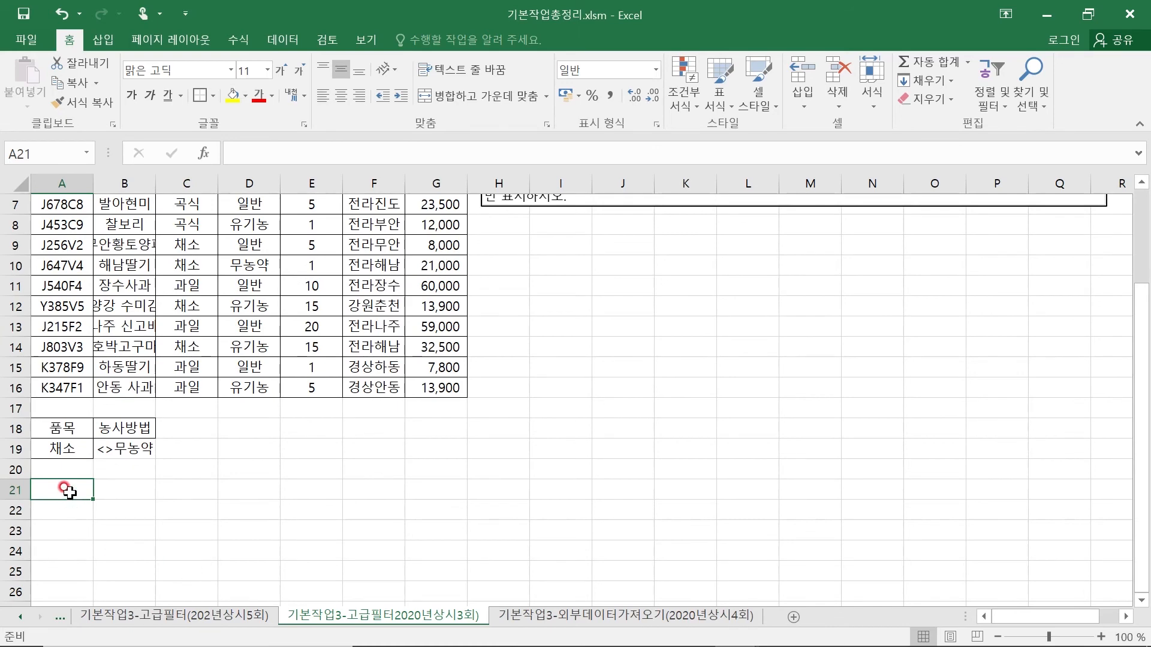
pyautogui.scroll(2, 777, 448)
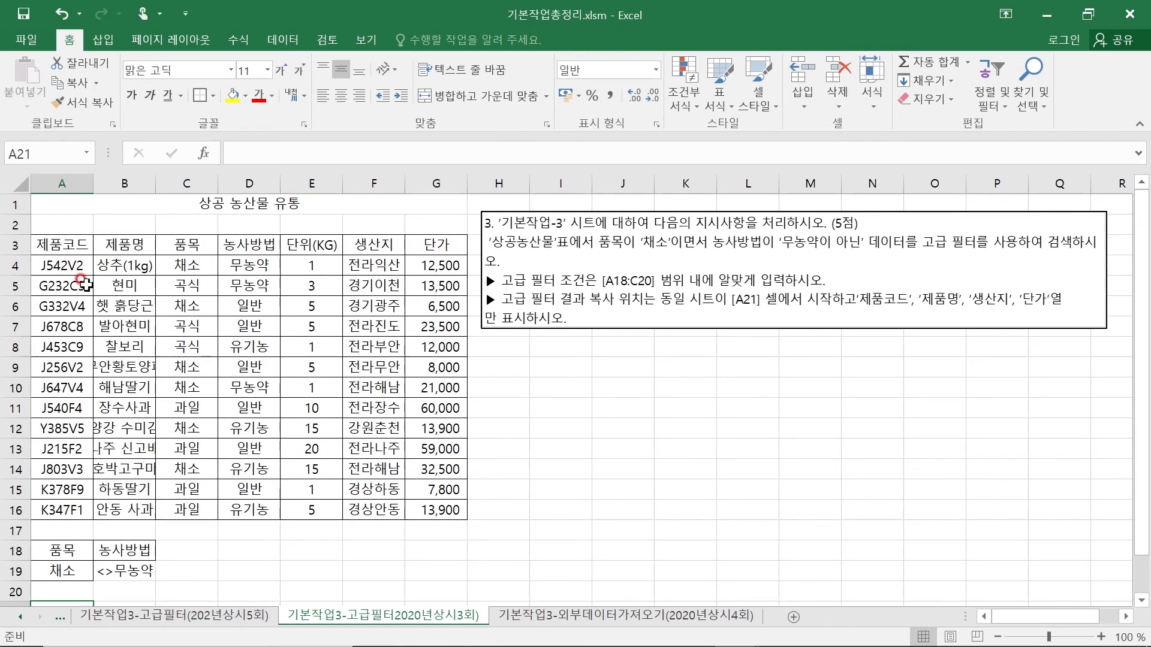
pyautogui.click(57, 248)
pyautogui.click(123, 247)
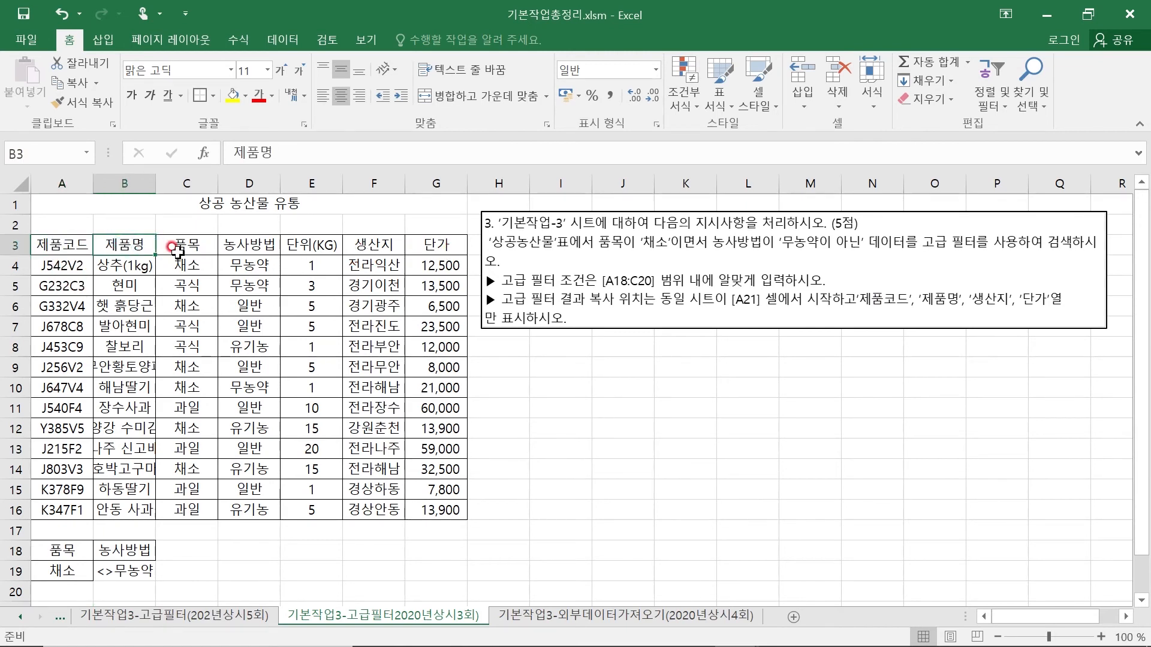
pyautogui.click(378, 246)
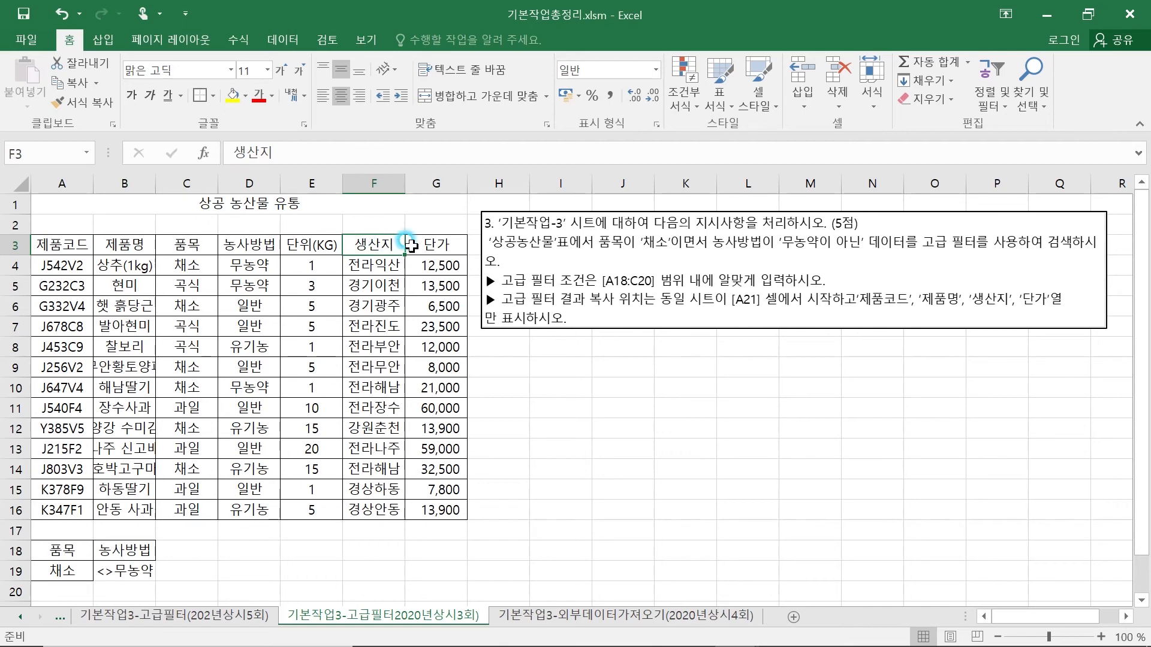
pyautogui.click(144, 247)
pyautogui.click(83, 252)
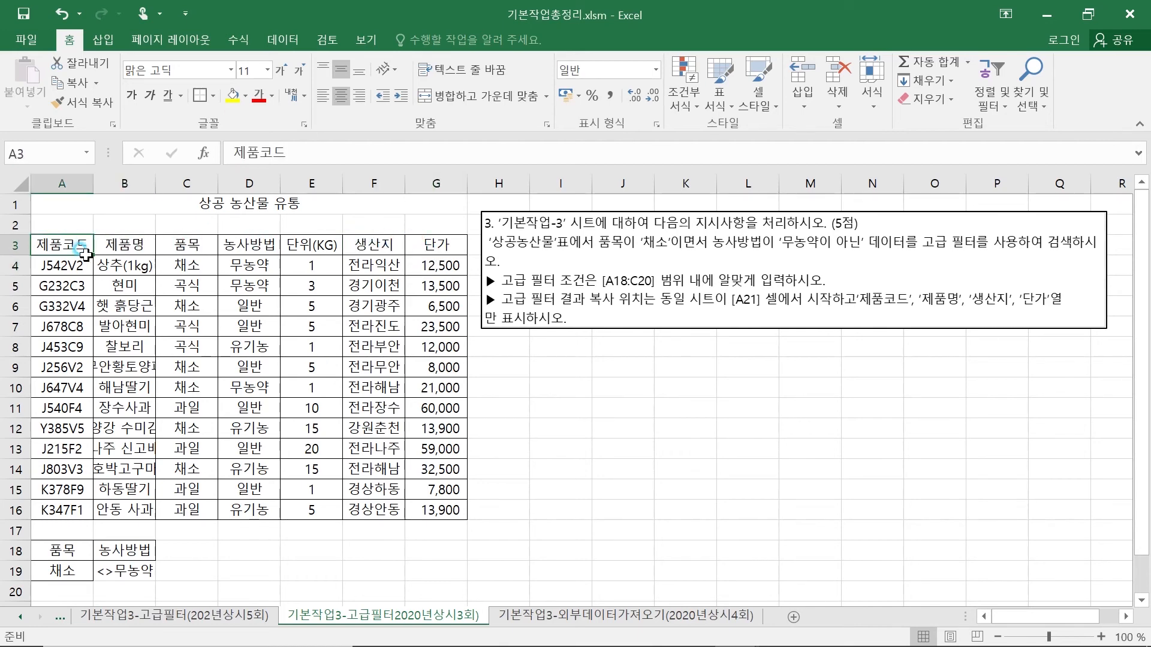
# - Review the 등록카드 criteria and filtered output on the 기본작업3-고급필터(202년상시5회) sheet for comparison
pyautogui.click(241, 617)
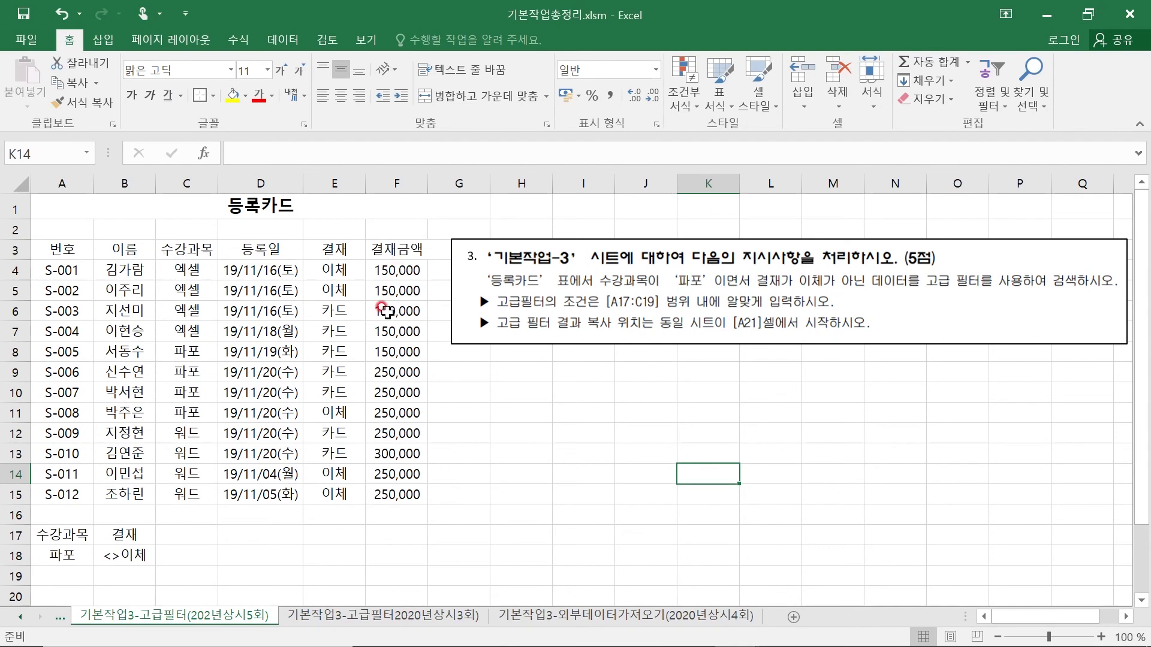
pyautogui.scroll(-3, 360, 378)
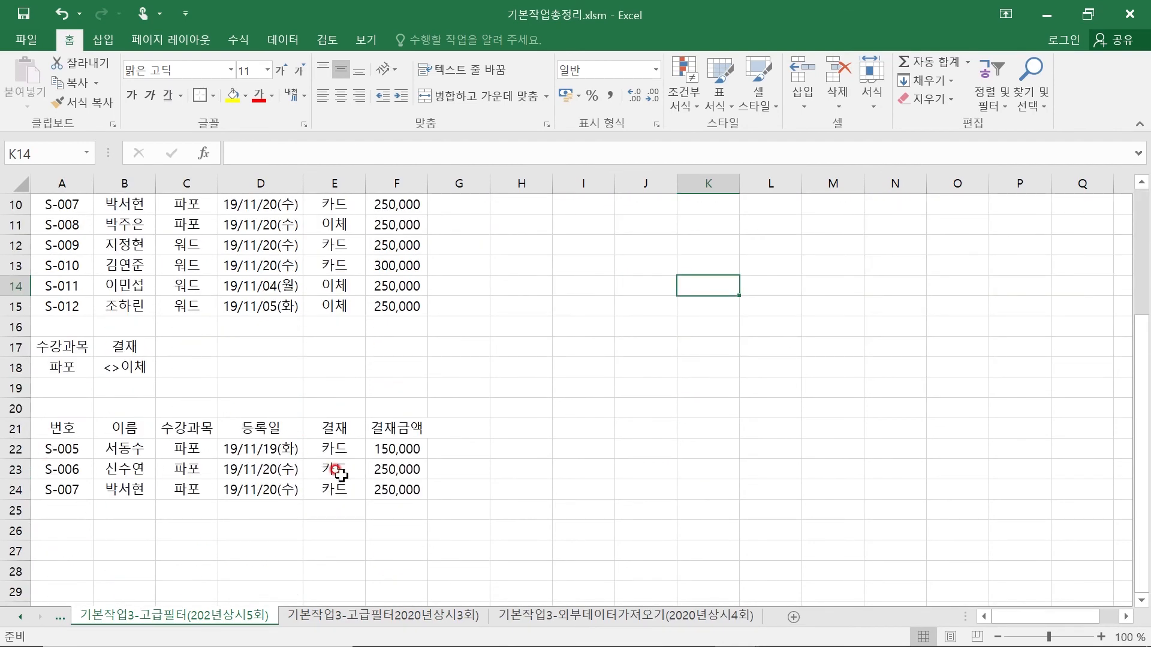
pyautogui.scroll(2, 339, 471)
pyautogui.scroll(-2, 343, 475)
pyautogui.scroll(3, 336, 467)
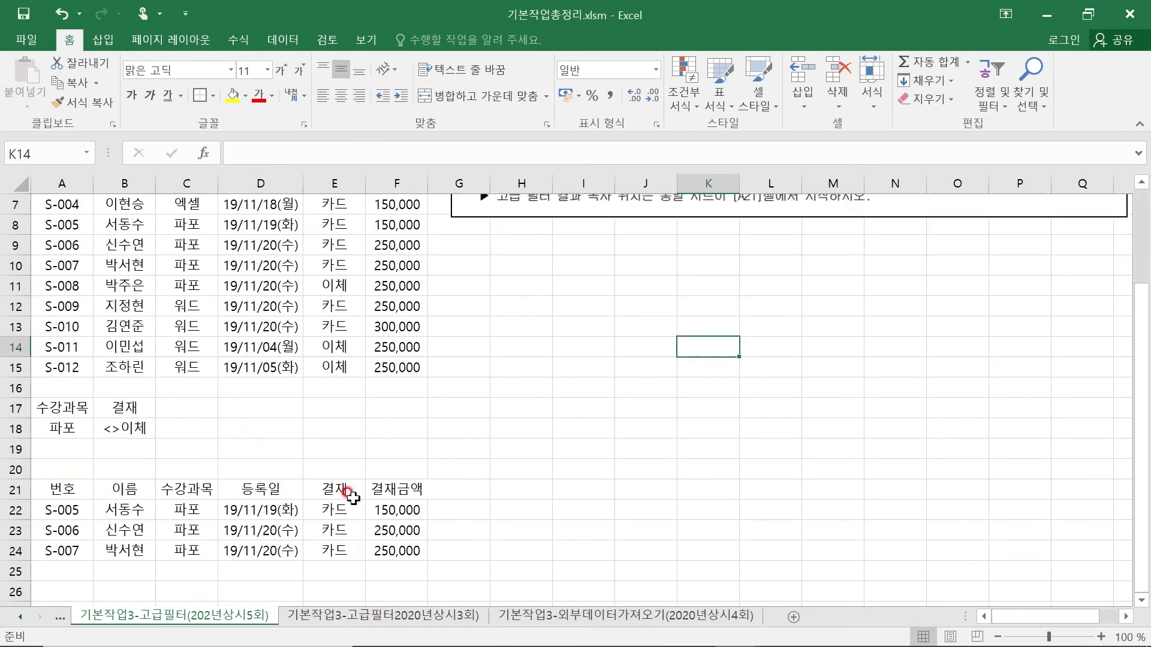
pyautogui.scroll(-1, 78, 575)
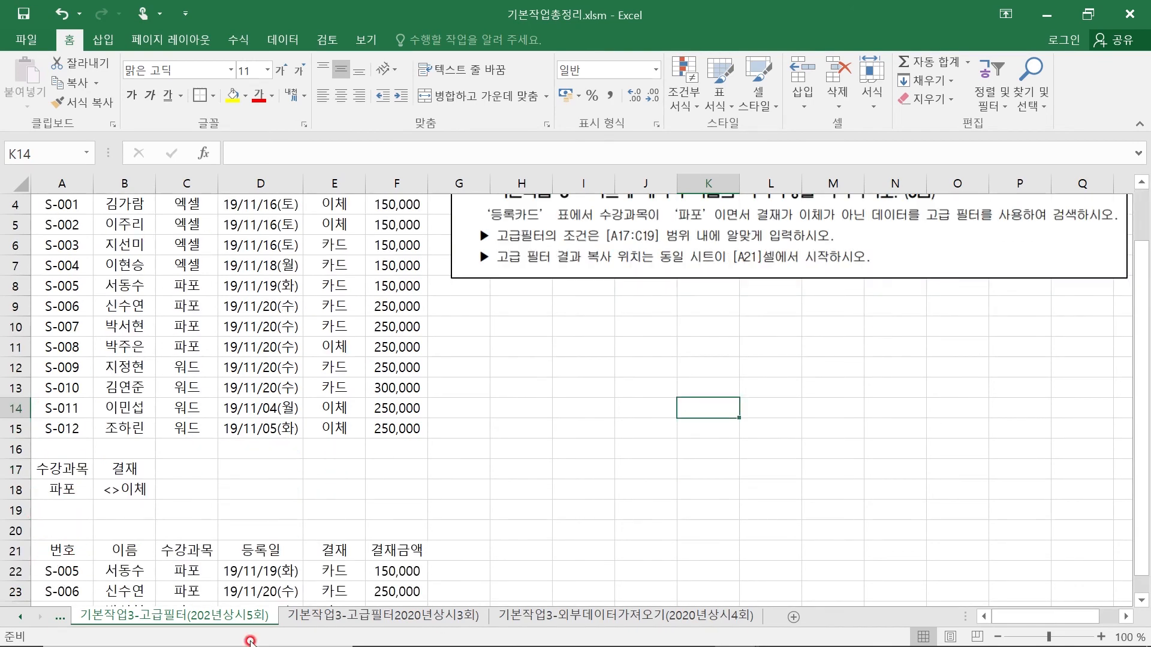
# - On the 기본작업3-고급필터2020년상시3회 sheet, copy the 제품코드, 제품명, 생산지 and 단가 headers from row 3 to A21
pyautogui.click(341, 617)
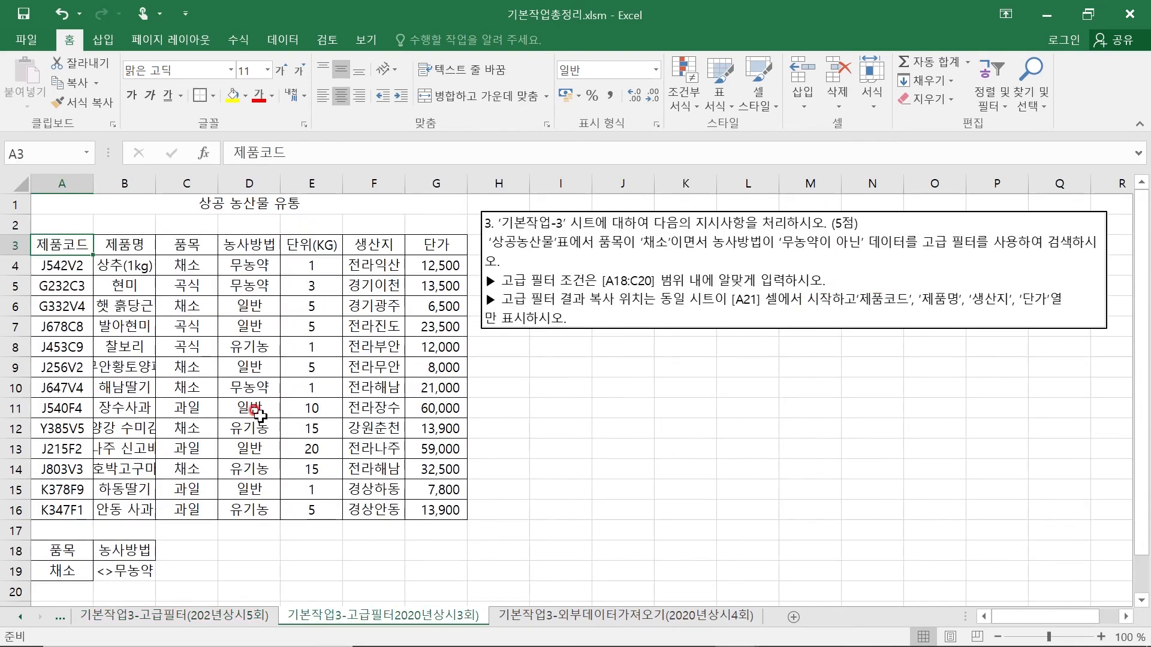
pyautogui.scroll(-2, 240, 467)
pyautogui.scroll(1, 420, 505)
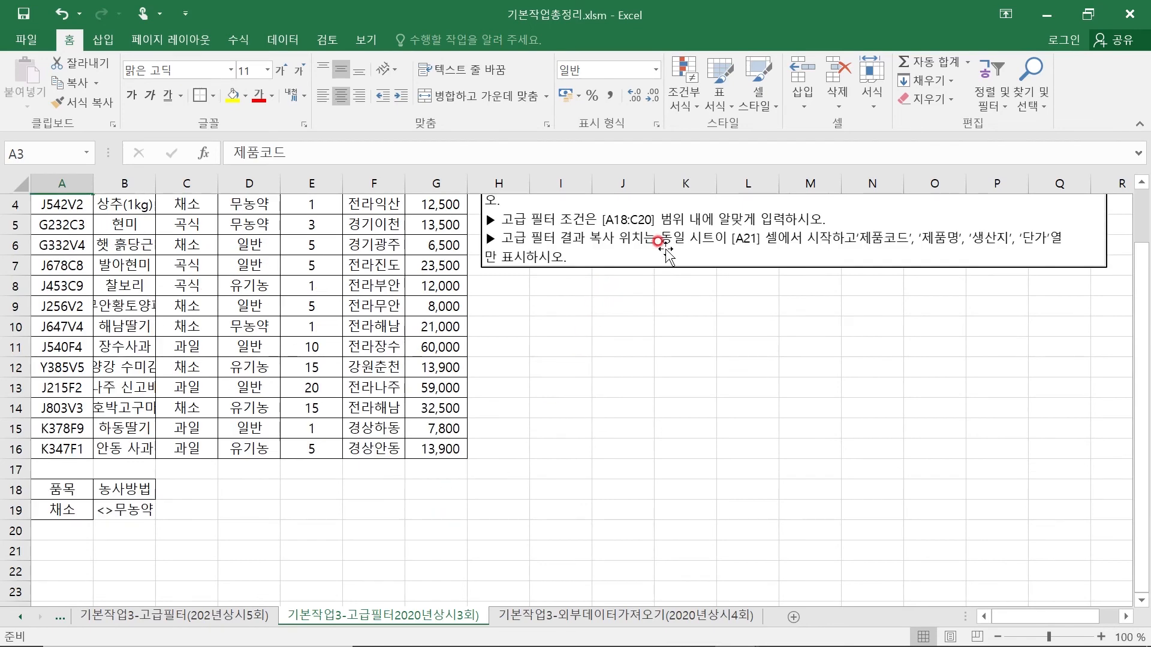
pyautogui.scroll(1, 383, 382)
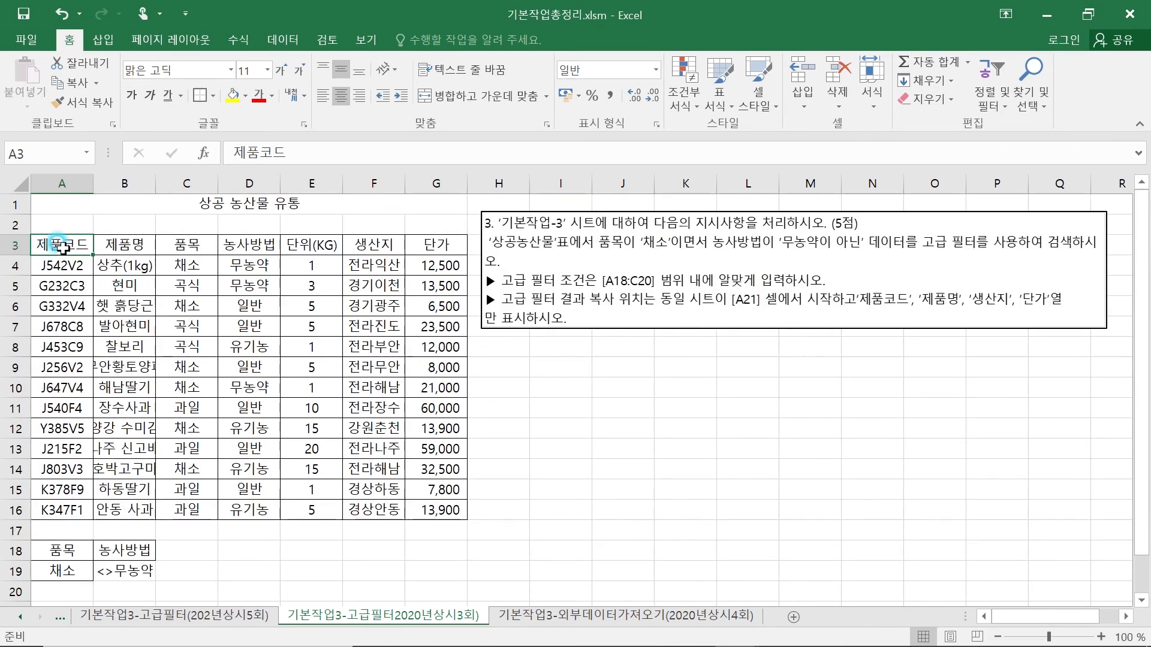
pyautogui.moveTo(62, 246); pyautogui.dragTo(115, 245)
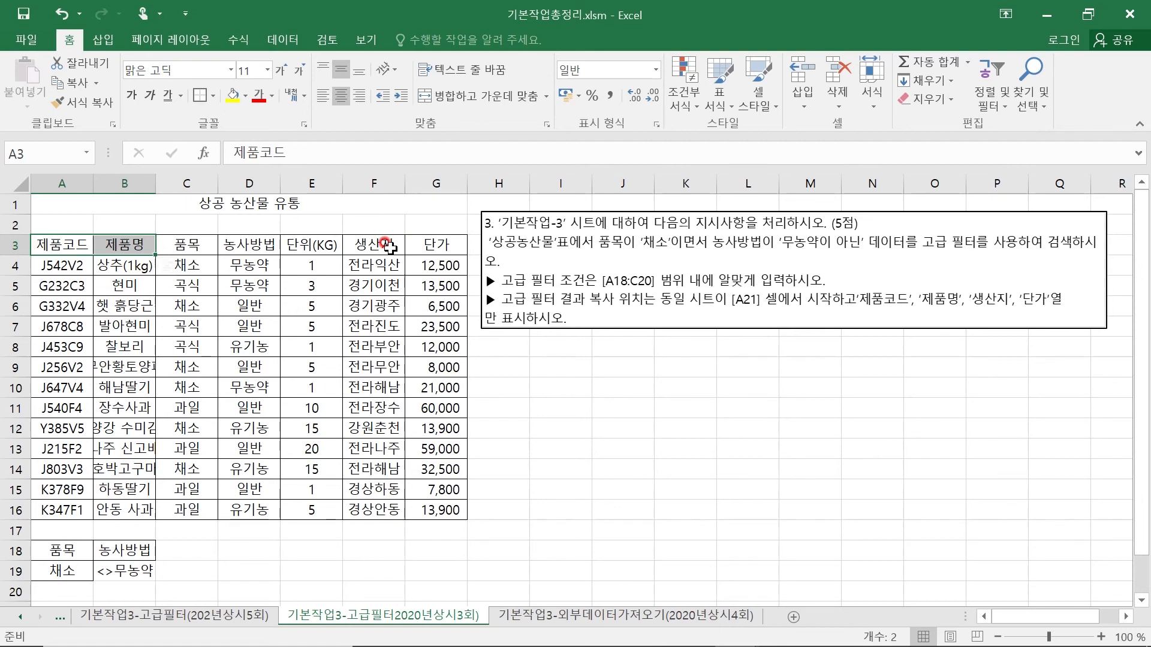
pyautogui.keyDown('ctrl'); pyautogui.click(390, 246); pyautogui.keyUp('ctrl')
pyautogui.keyDown('ctrl'); pyautogui.click(439, 246); pyautogui.keyUp('ctrl')
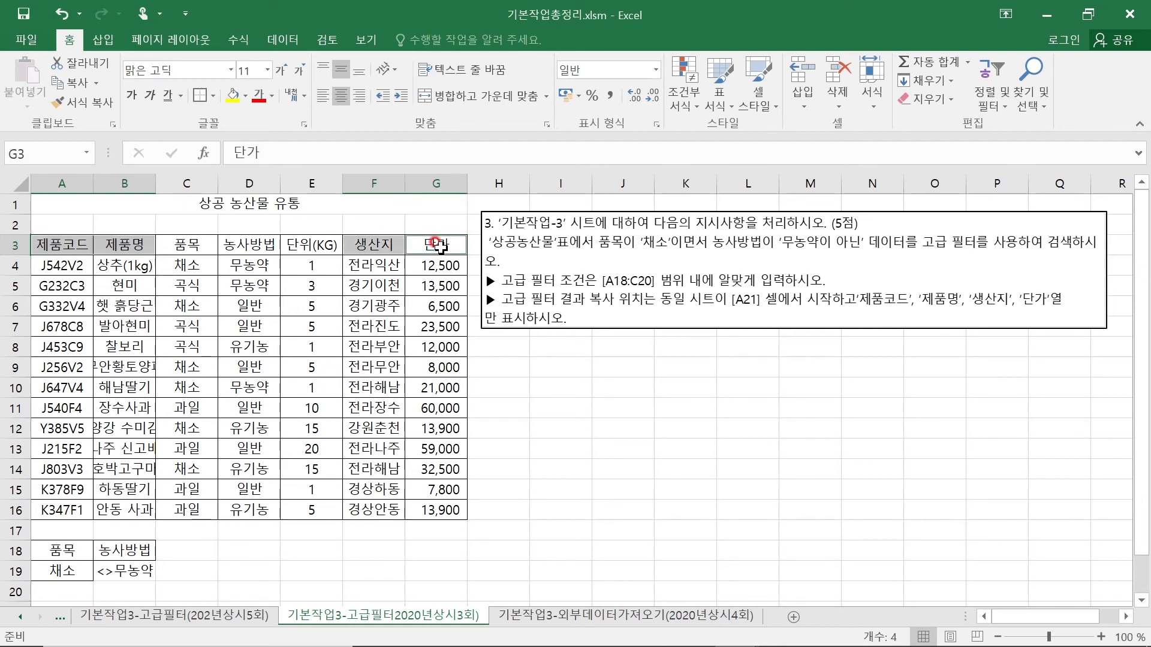
pyautogui.hotkey('ctrl', 'c')
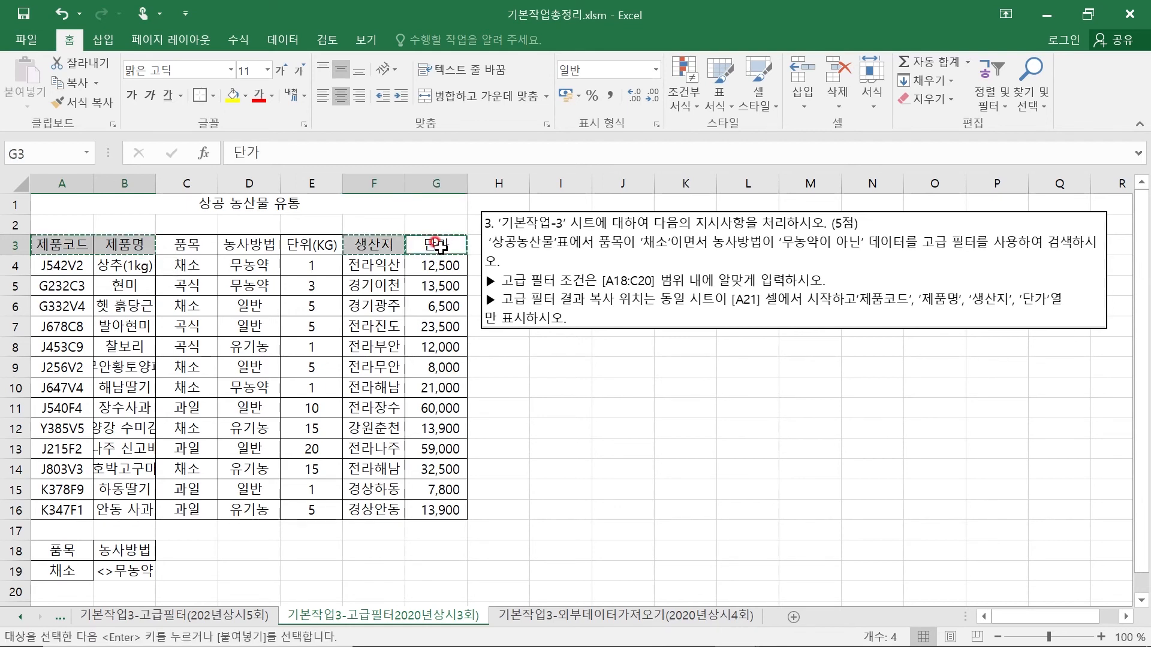
pyautogui.scroll(-2, 299, 451)
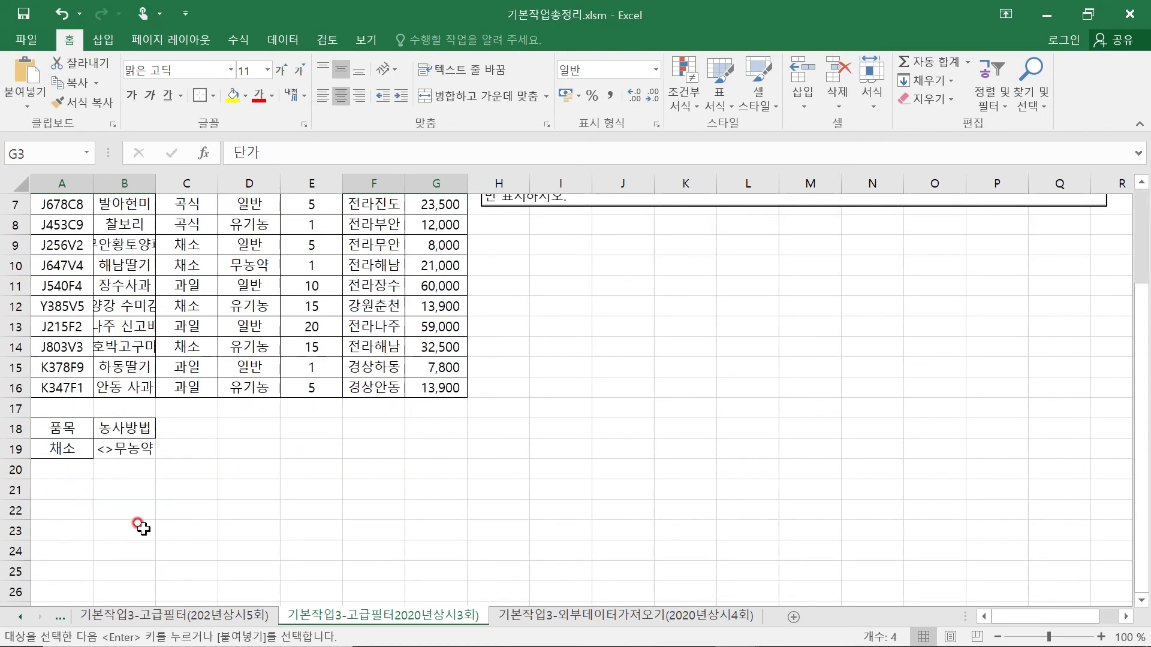
pyautogui.click(57, 489)
pyautogui.hotkey('ctrl', 'v')
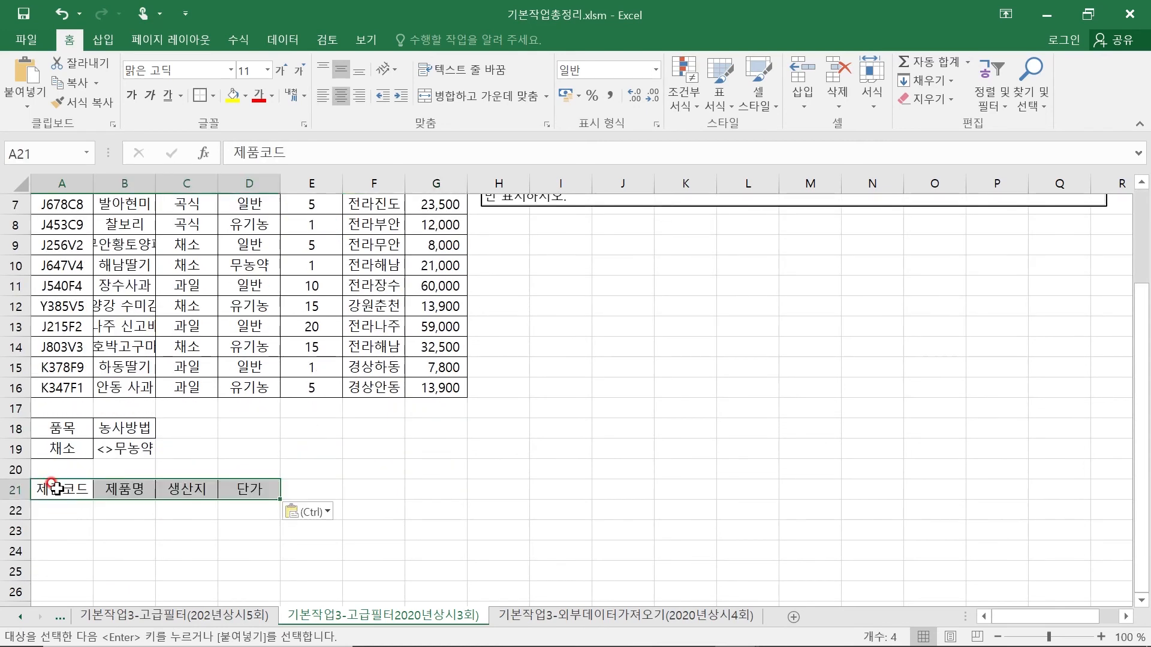
pyautogui.click(500, 468)
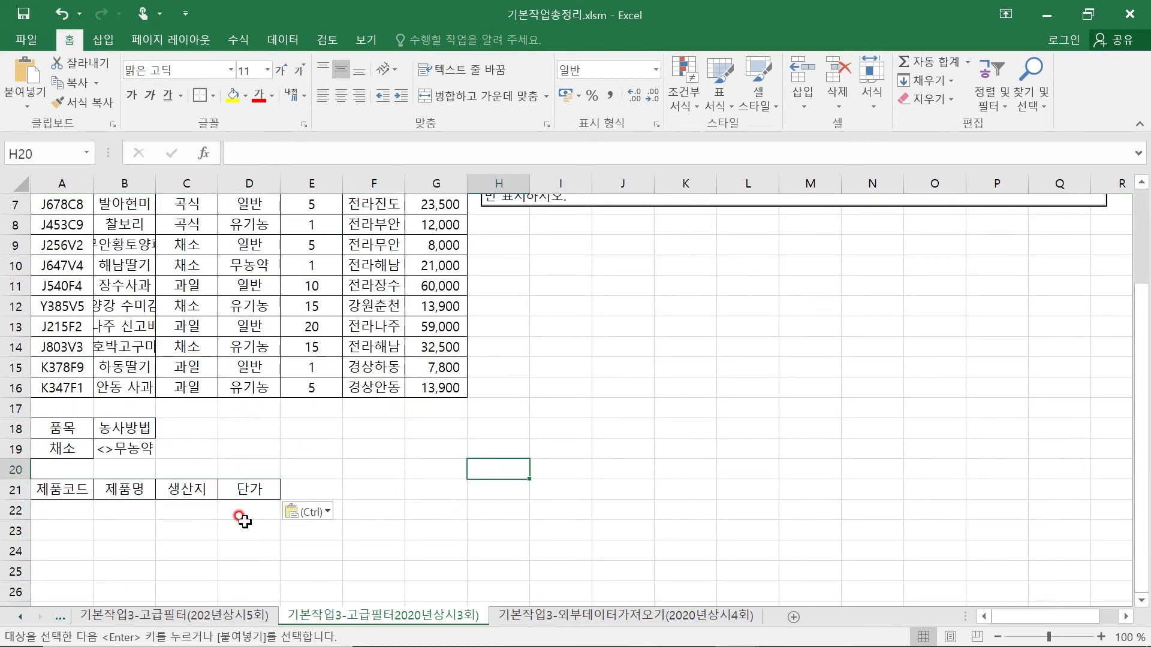
# - Start an advanced filter with list range A3:G16 and criteria range A18:B19
pyautogui.scroll(2, 242, 519)
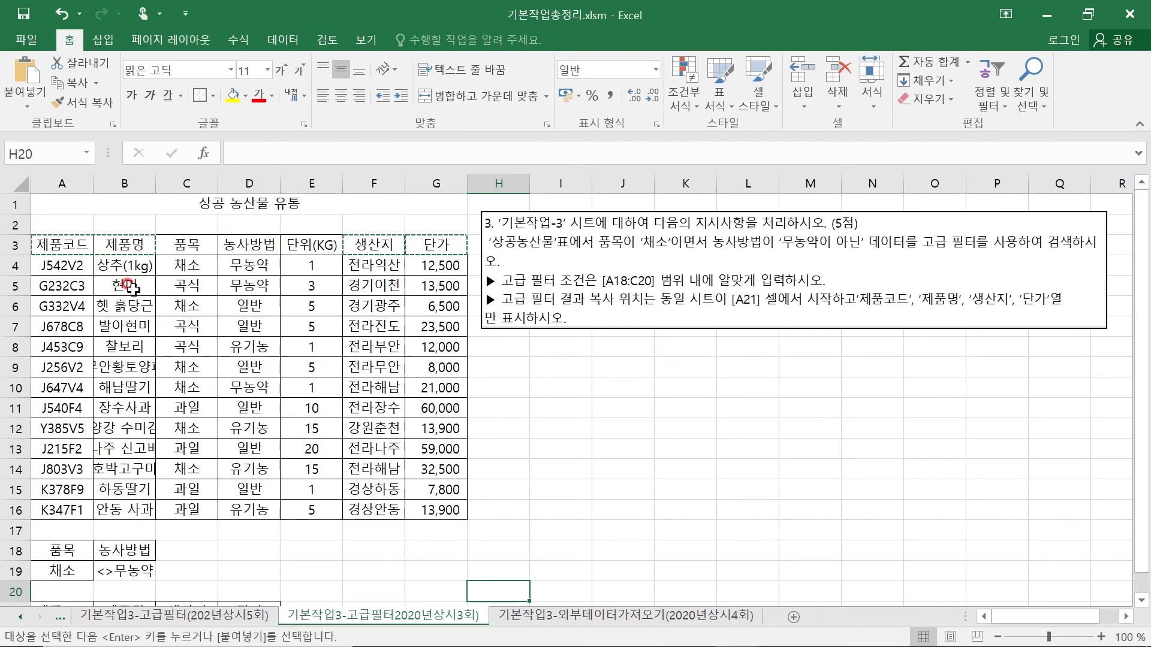
pyautogui.click(280, 43)
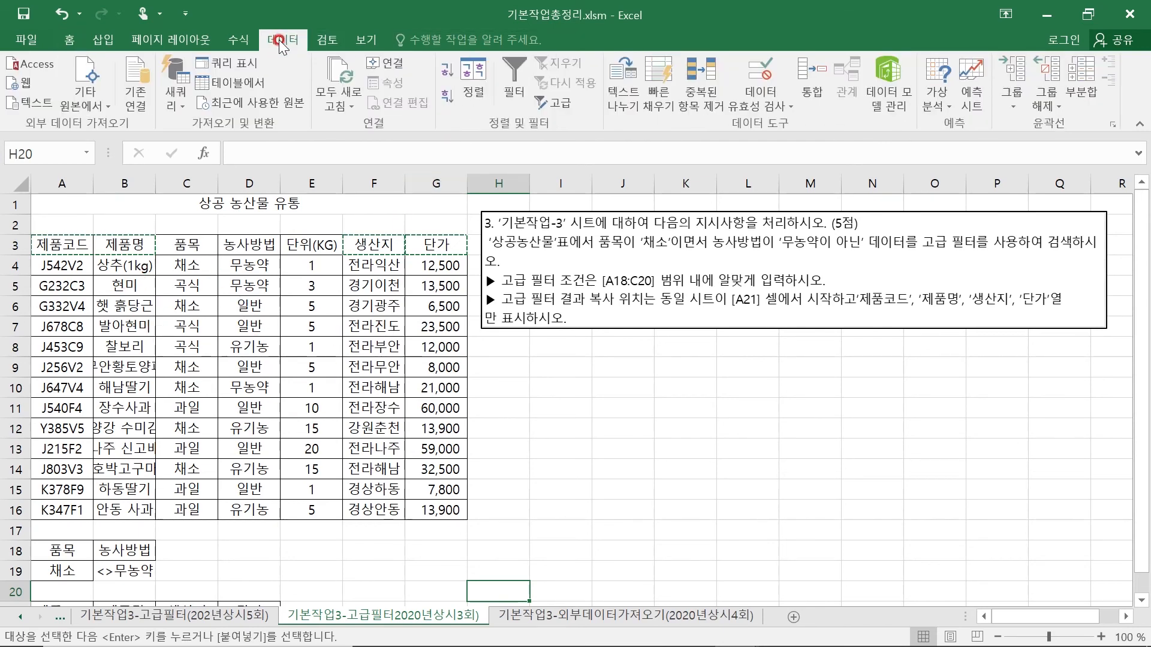
pyautogui.click(564, 104)
pyautogui.click(868, 315)
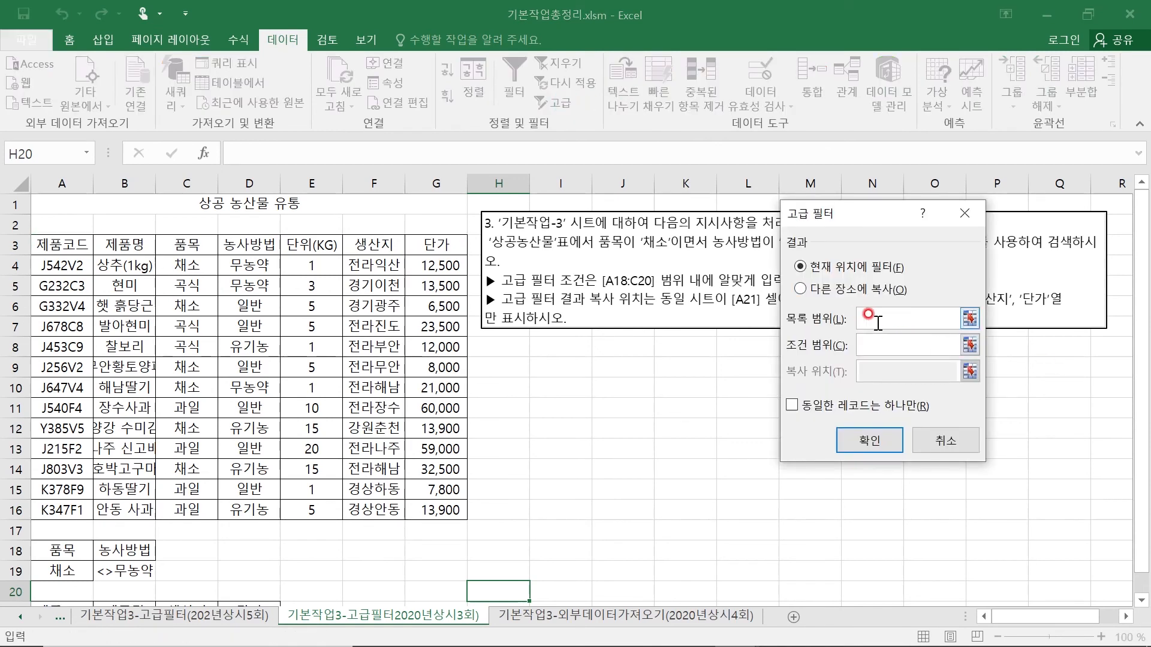
pyautogui.click(55, 247)
pyautogui.moveTo(55, 244); pyautogui.dragTo(418, 510)
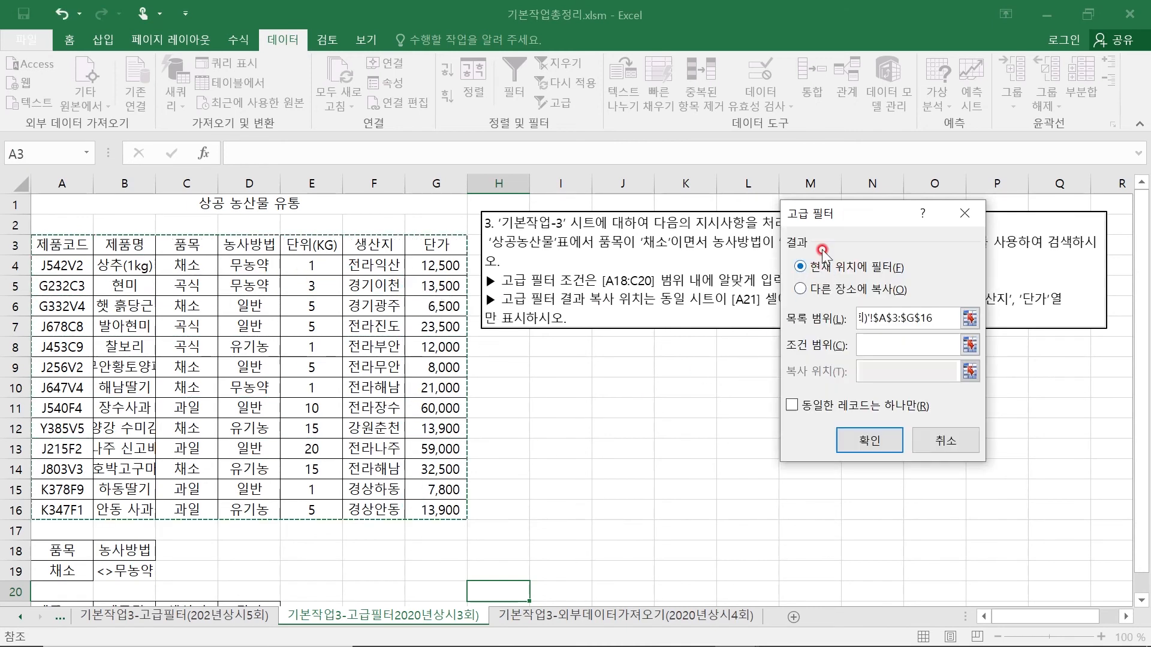
pyautogui.moveTo(839, 227)
pyautogui.mouseDown()
pyautogui.moveTo(836, 297)
pyautogui.moveTo(835, 241)
pyautogui.mouseUp()
pyautogui.click(854, 371)
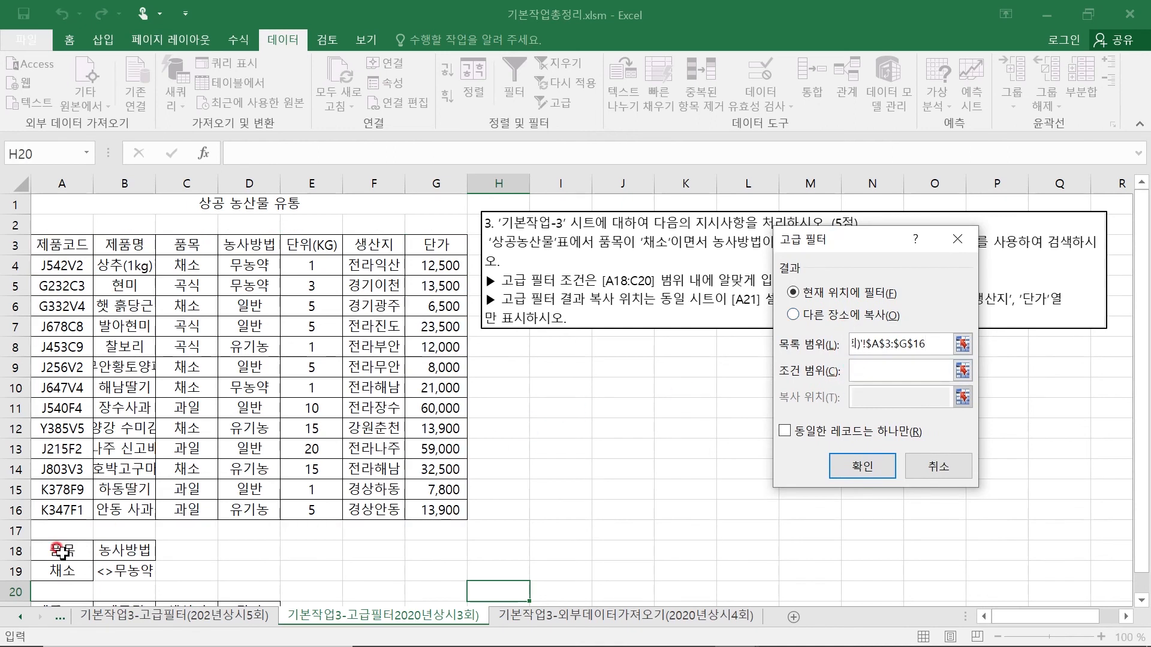
pyautogui.moveTo(58, 550); pyautogui.dragTo(130, 568)
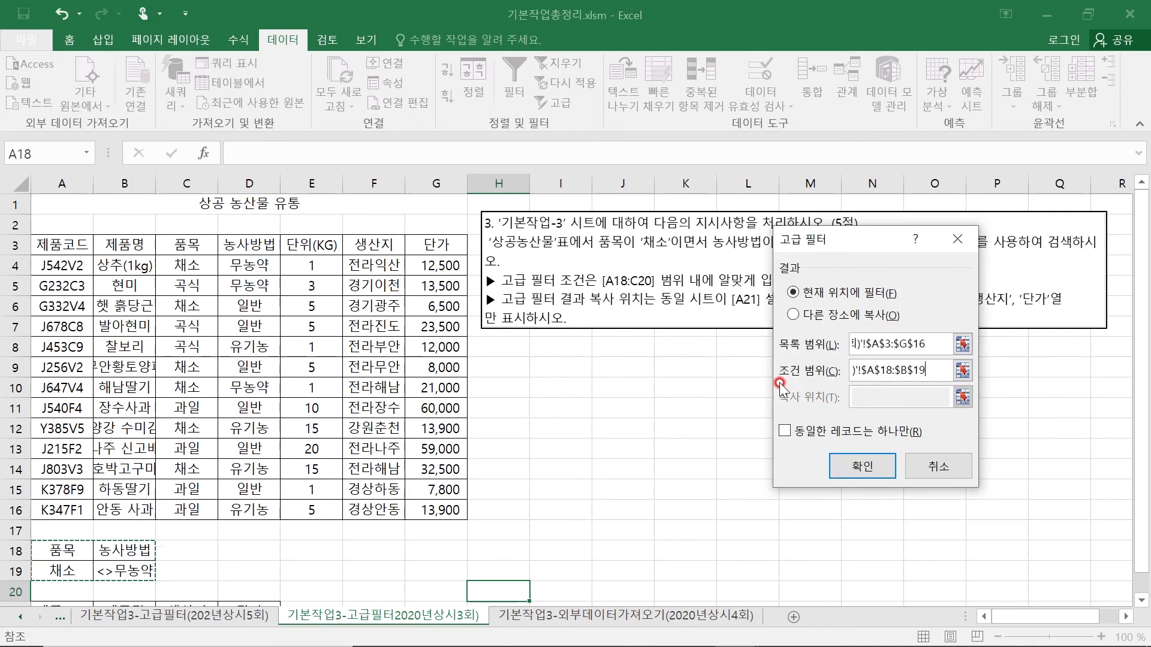
# - Copy the filter results to another location at A21:D21, run the filter, and auto-fit column B's width
pyautogui.click(792, 315)
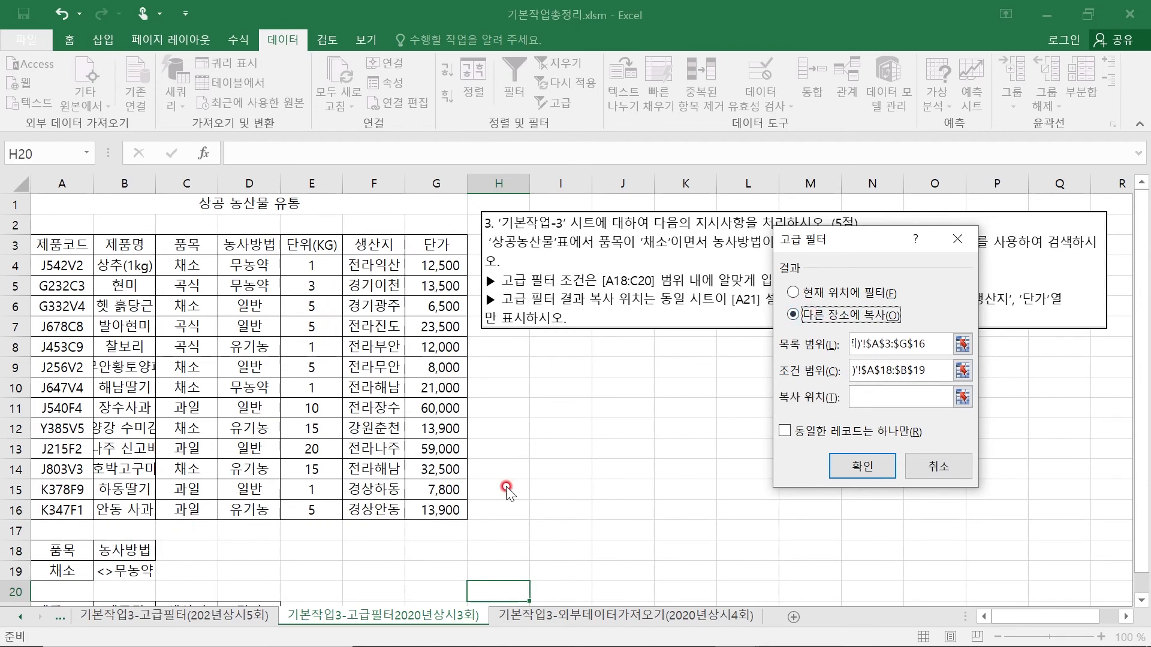
pyautogui.click(858, 397)
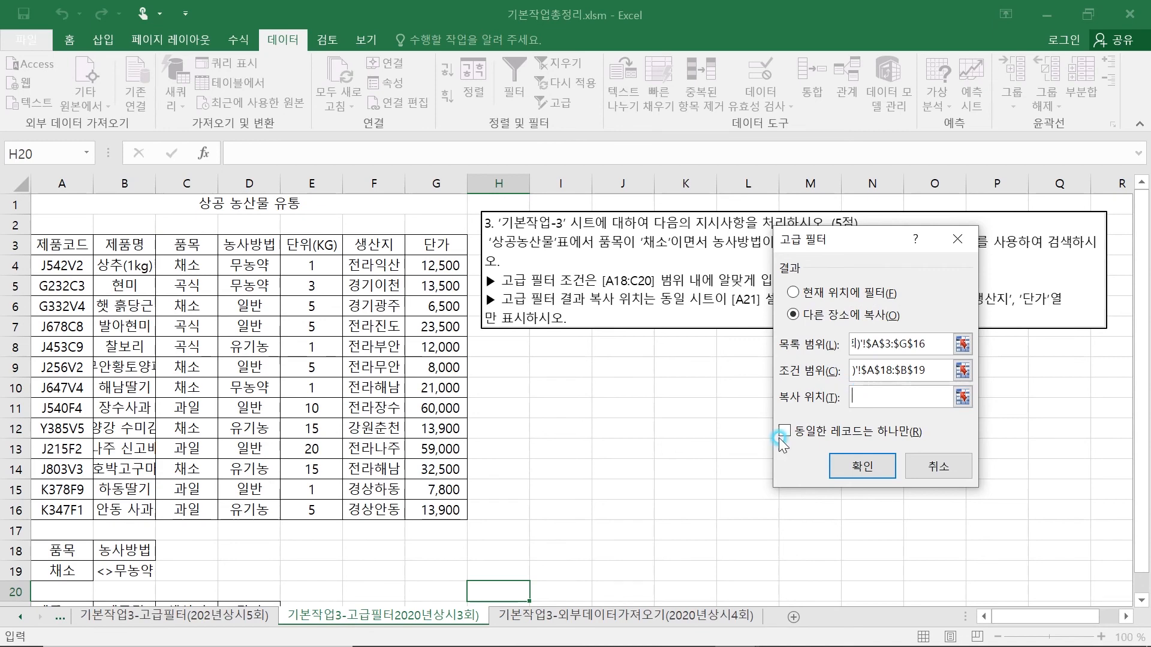
pyautogui.scroll(-3, 578, 442)
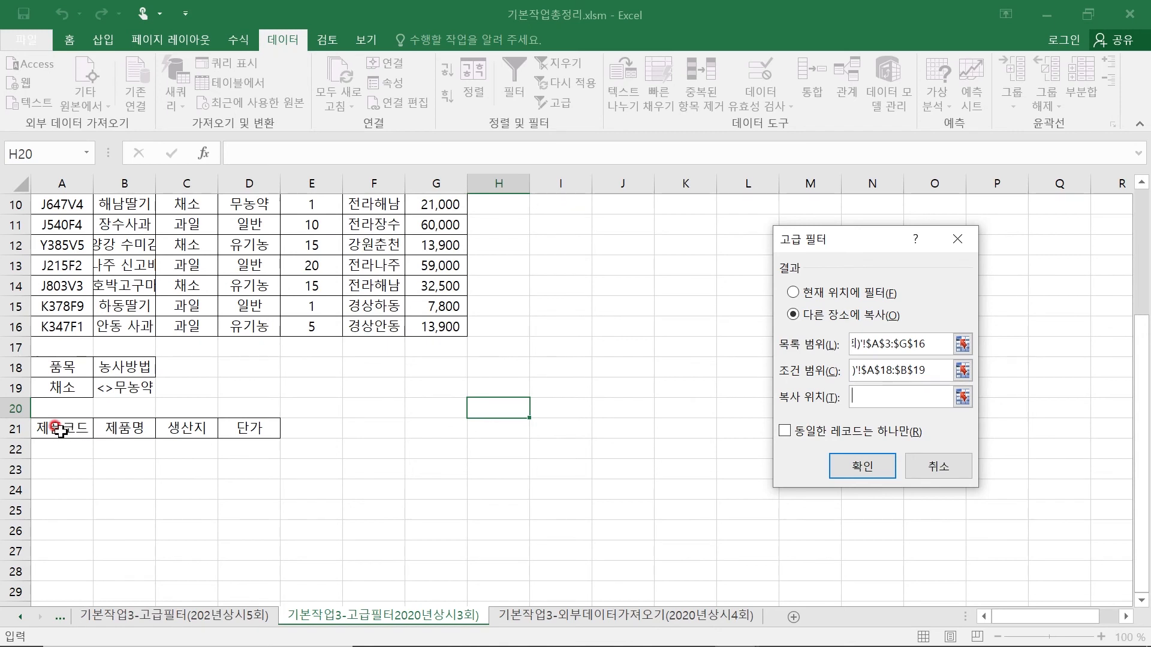
pyautogui.moveTo(57, 429); pyautogui.dragTo(252, 431)
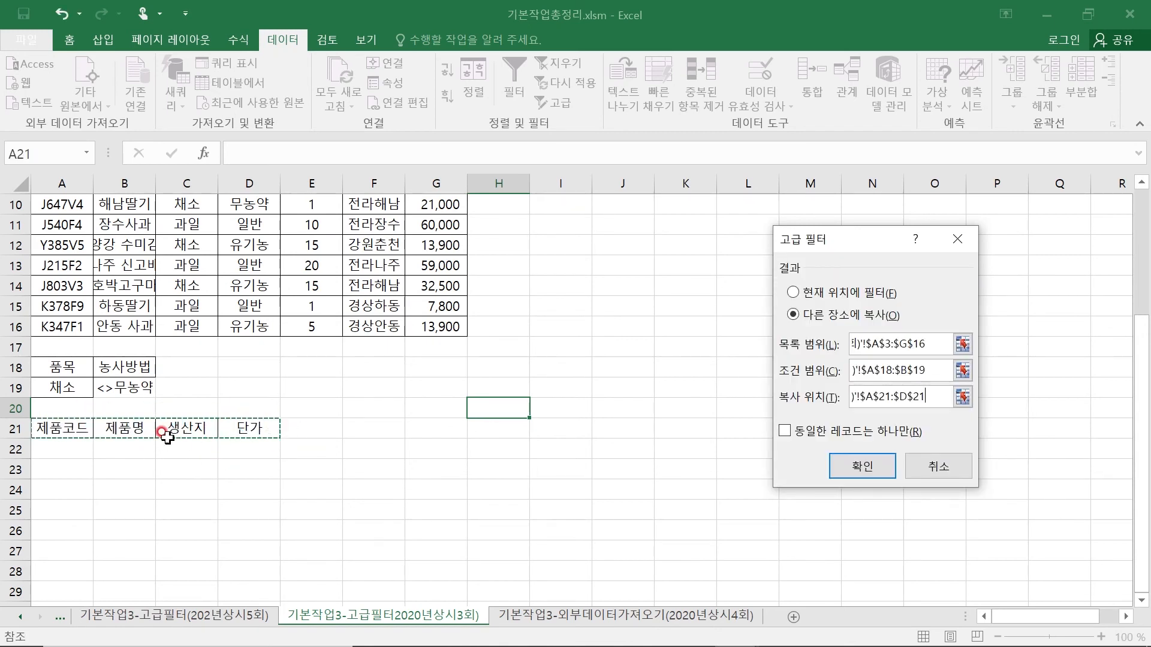
pyautogui.click(862, 466)
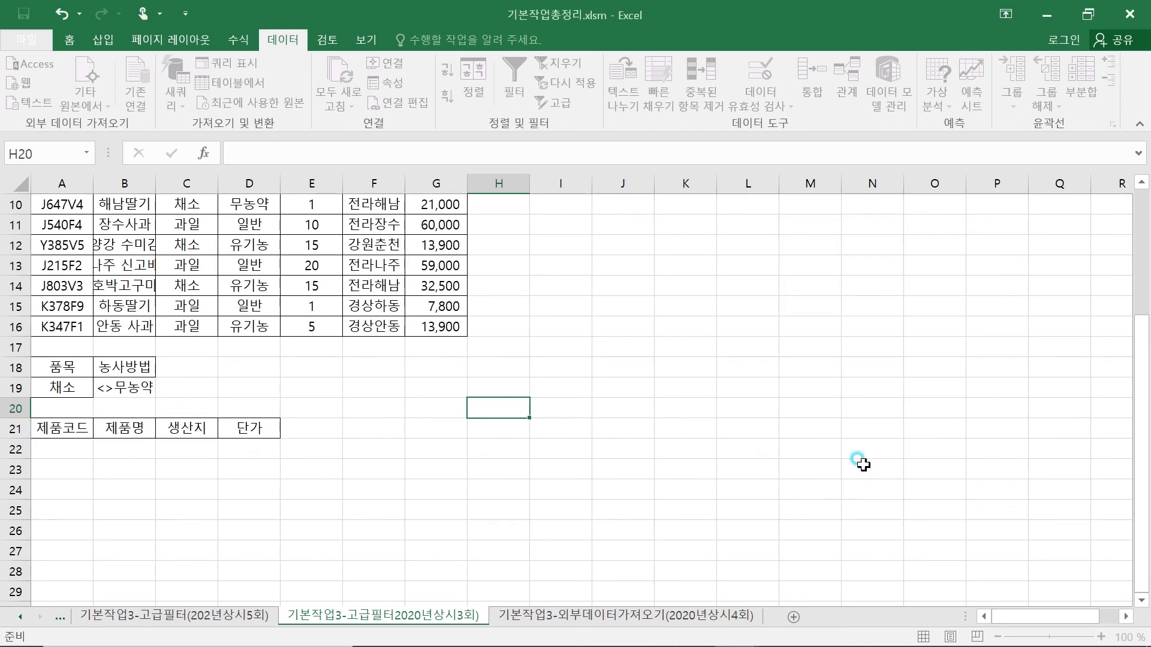
pyautogui.doubleClick(155, 183)
pyautogui.click(457, 451)
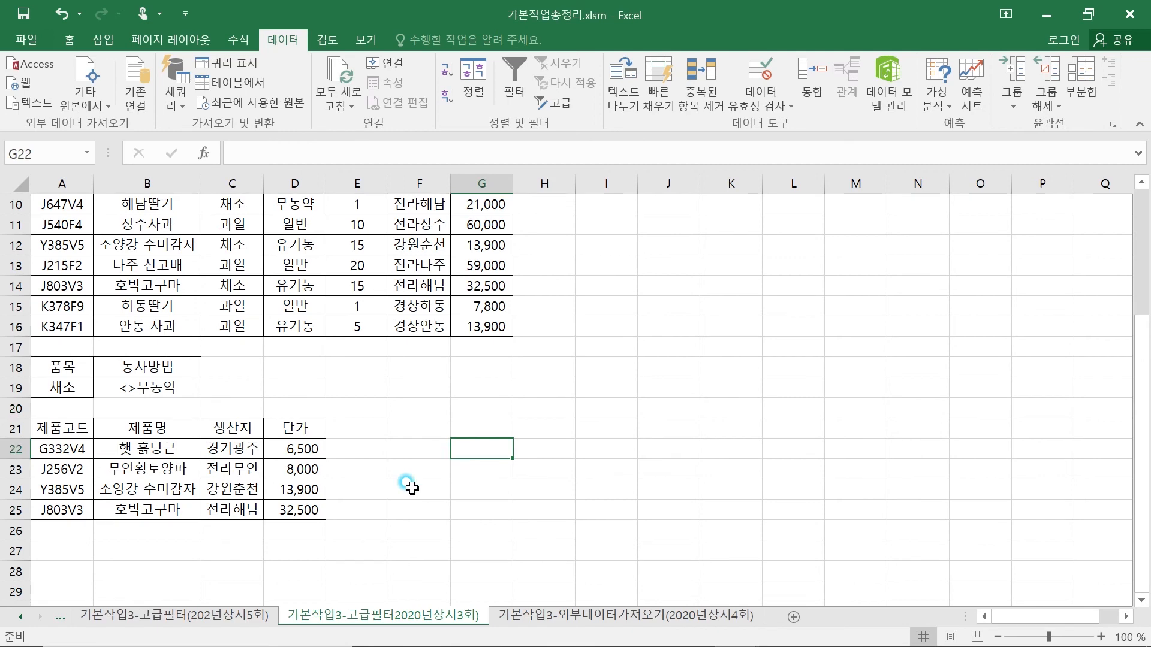
# - Compare the filtered output and instructions on this sheet with those on the 기본작업3-고급필터(202년상시5회) sheet
pyautogui.scroll(3, 467, 477)
pyautogui.scroll(-2, 240, 432)
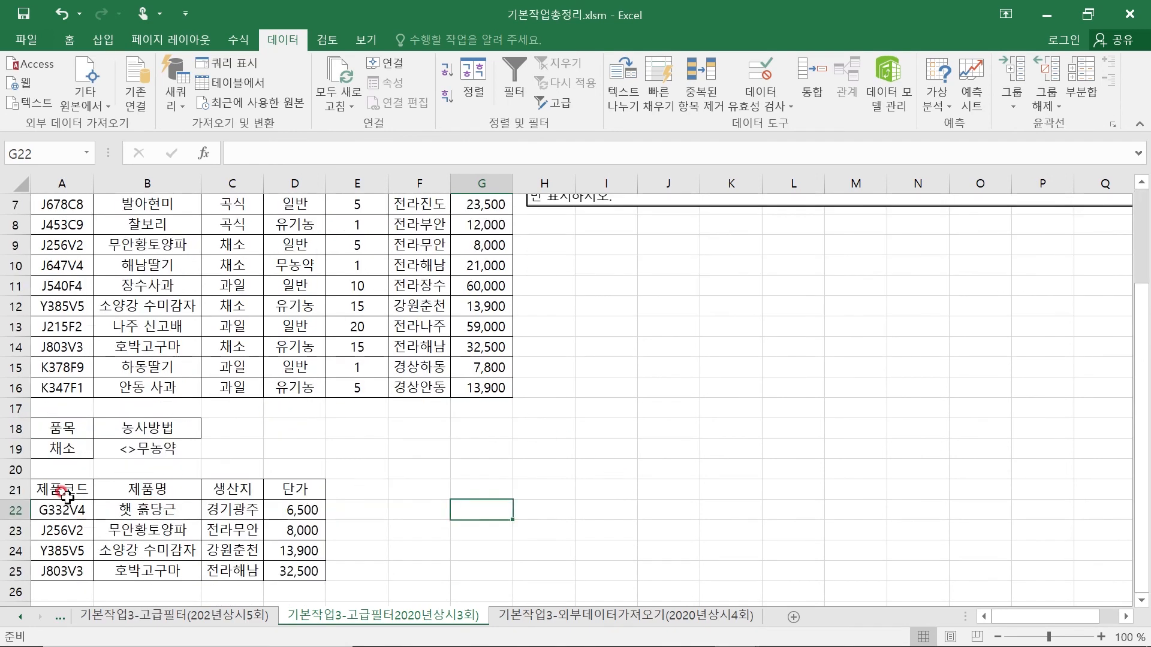
pyautogui.click(208, 615)
pyautogui.scroll(1, 295, 432)
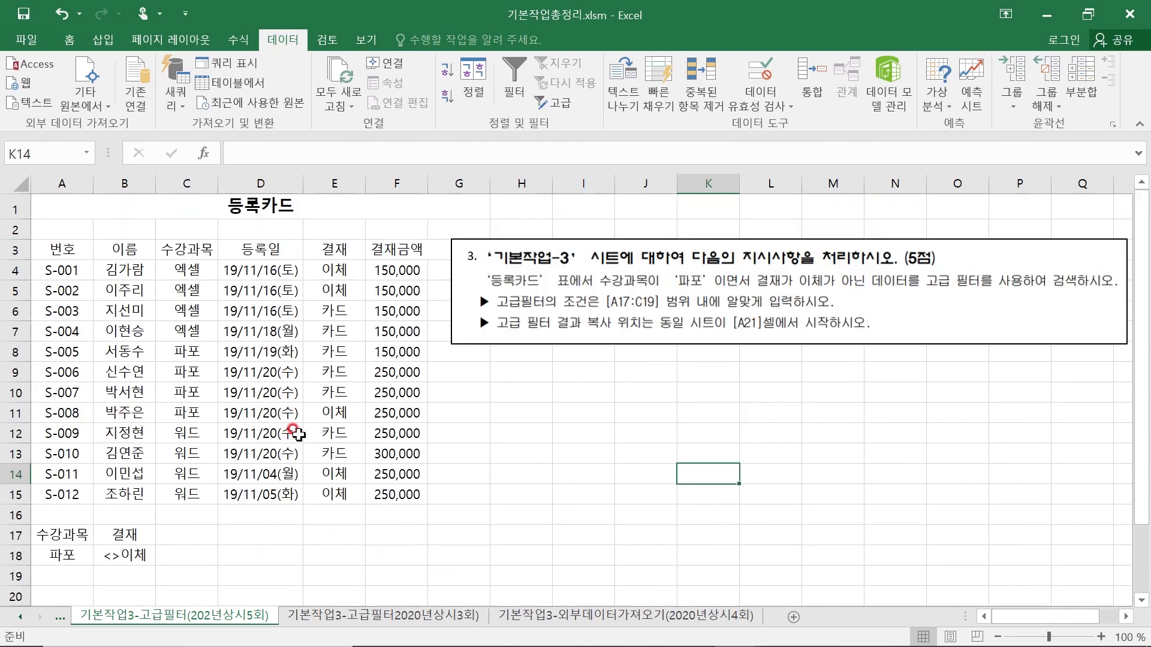
pyautogui.scroll(-2, 295, 431)
pyautogui.click(328, 622)
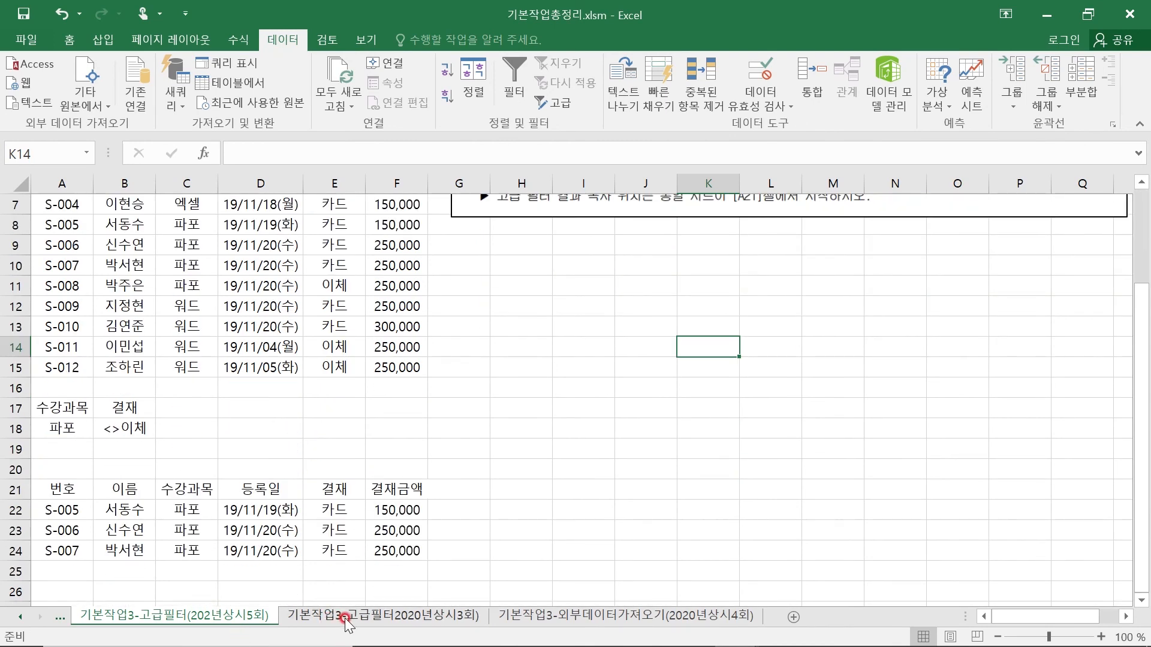
pyautogui.click(207, 617)
pyautogui.click(320, 617)
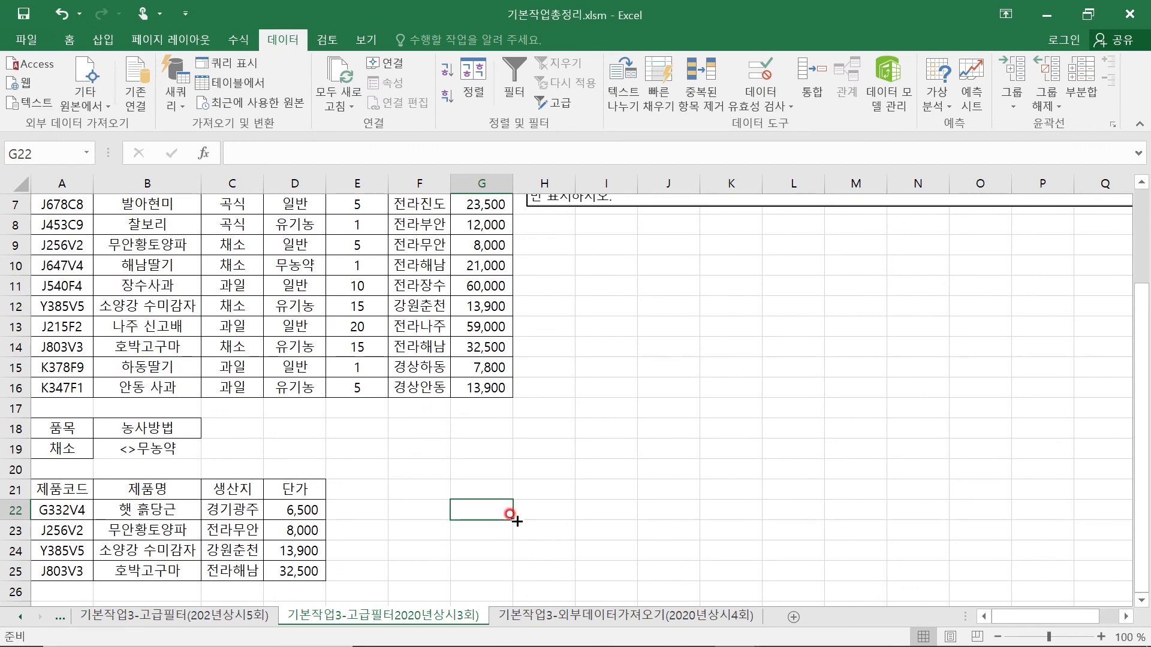
pyautogui.scroll(2, 672, 421)
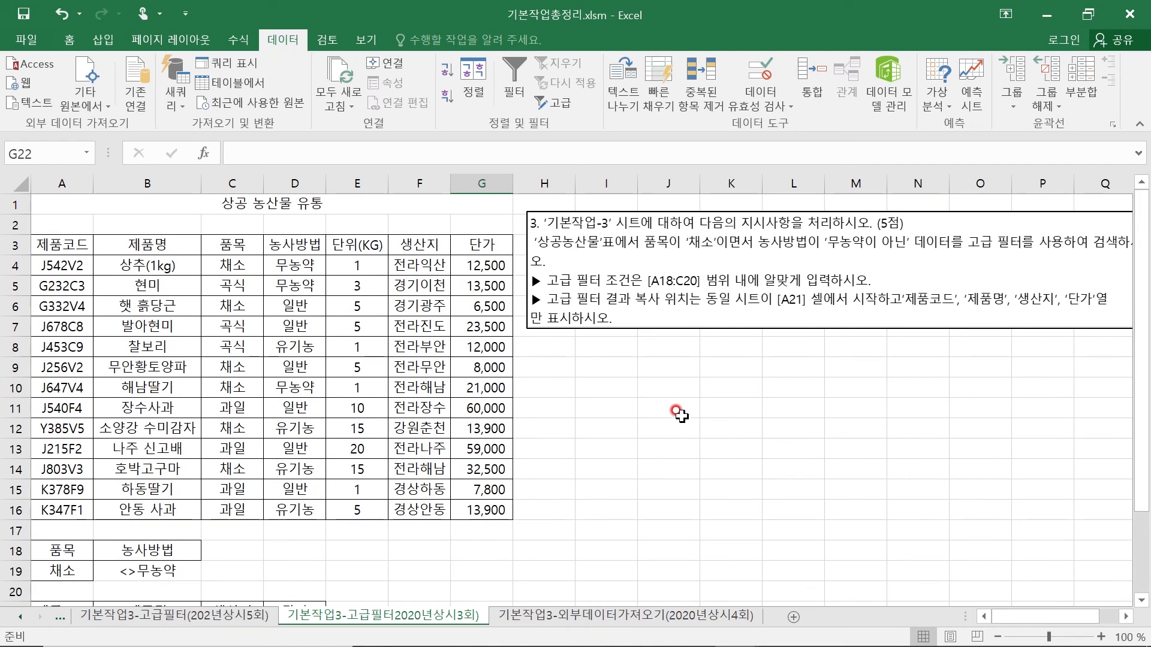
# - On the 기본작업3-외부데이터가져오기(2020년상시4회) sheet, start a text import of 우수회원.txt with cell A3 selected
pyautogui.click(608, 617)
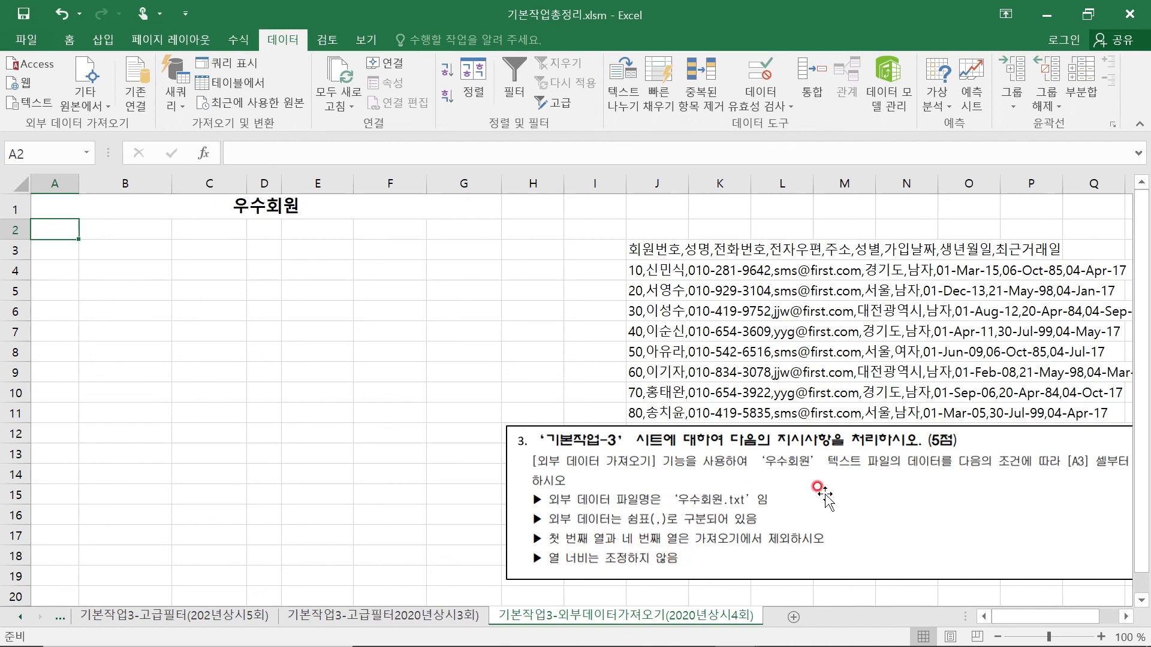
pyautogui.click(53, 250)
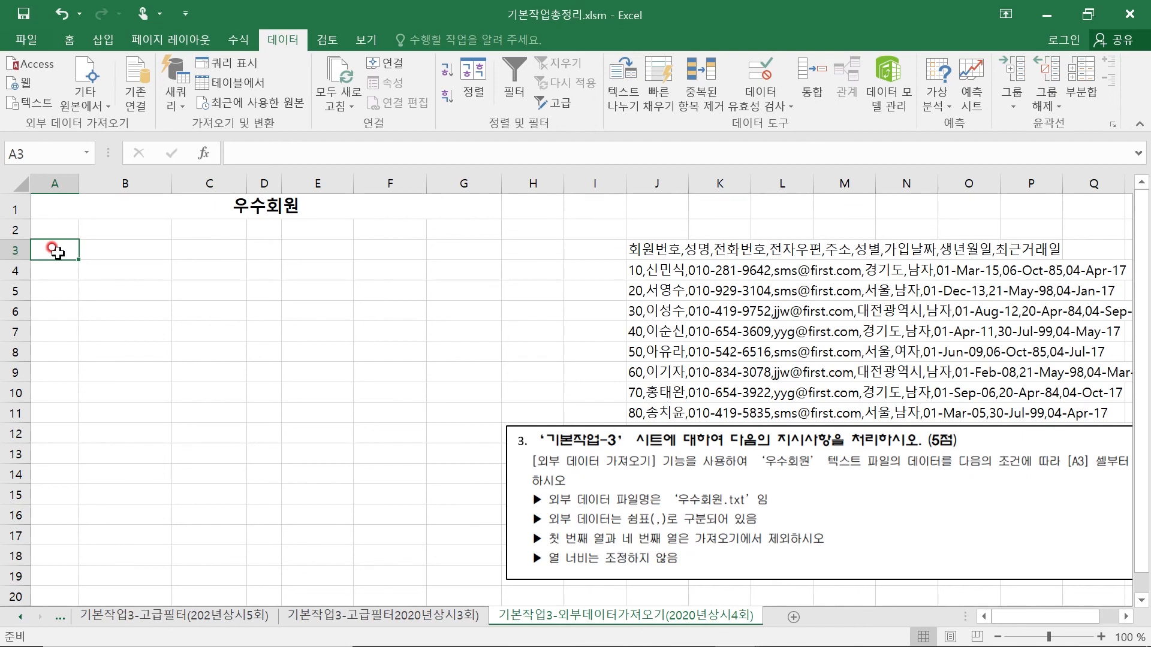
pyautogui.click(70, 42)
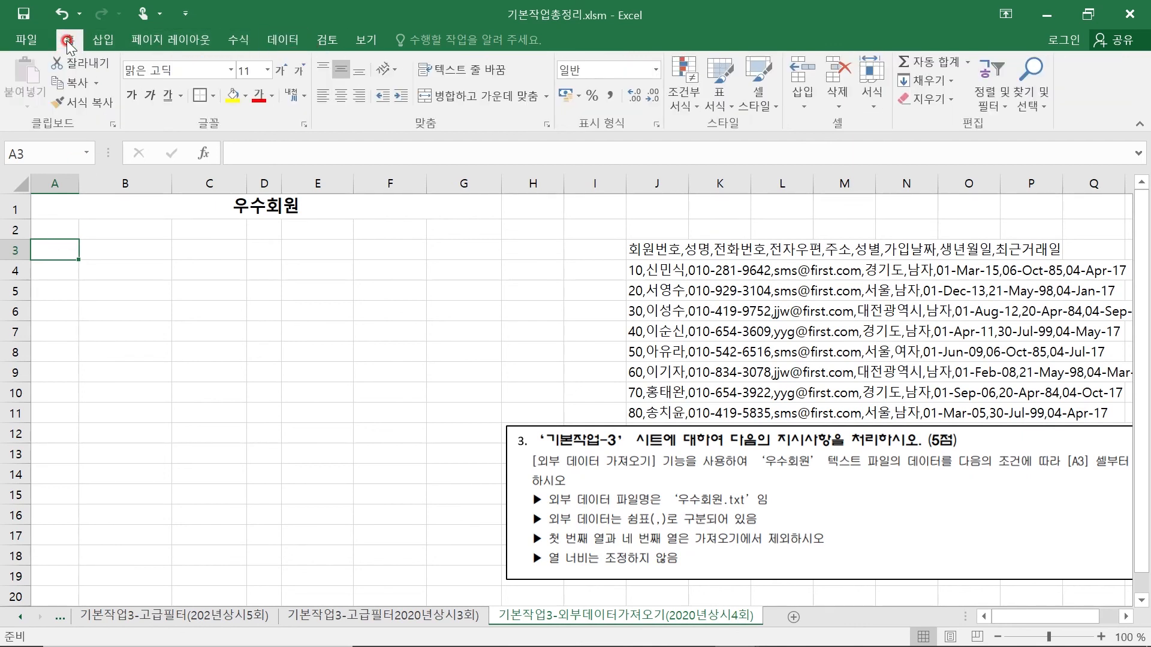
pyautogui.click(291, 38)
pyautogui.click(45, 107)
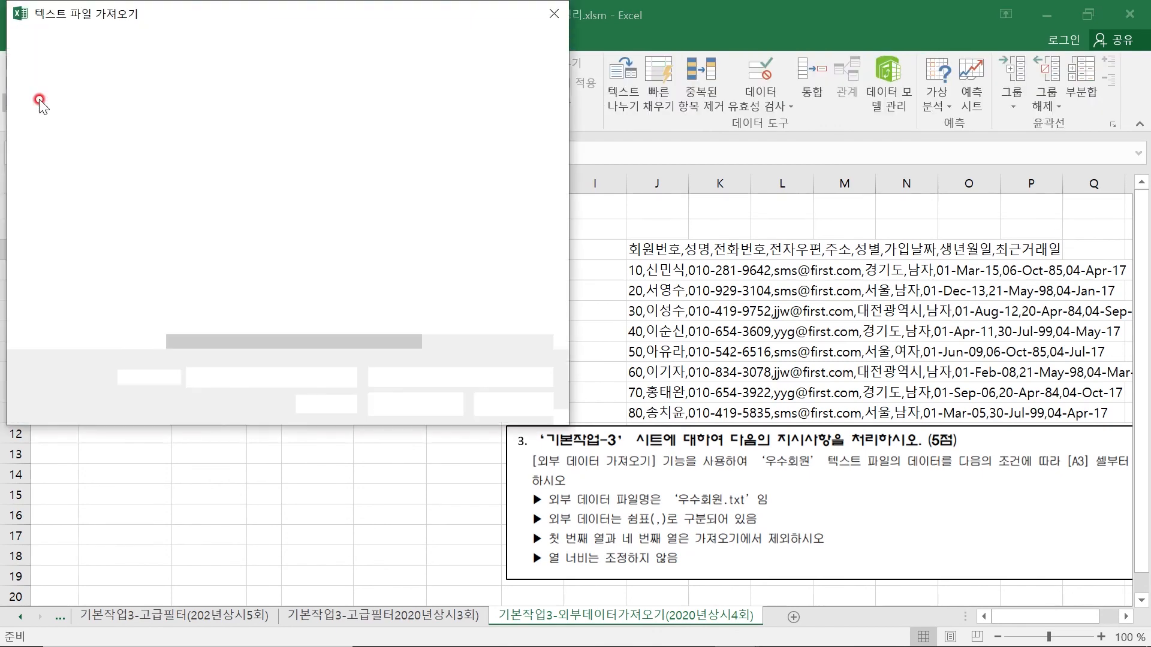
pyautogui.moveTo(220, 15); pyautogui.dragTo(418, 62)
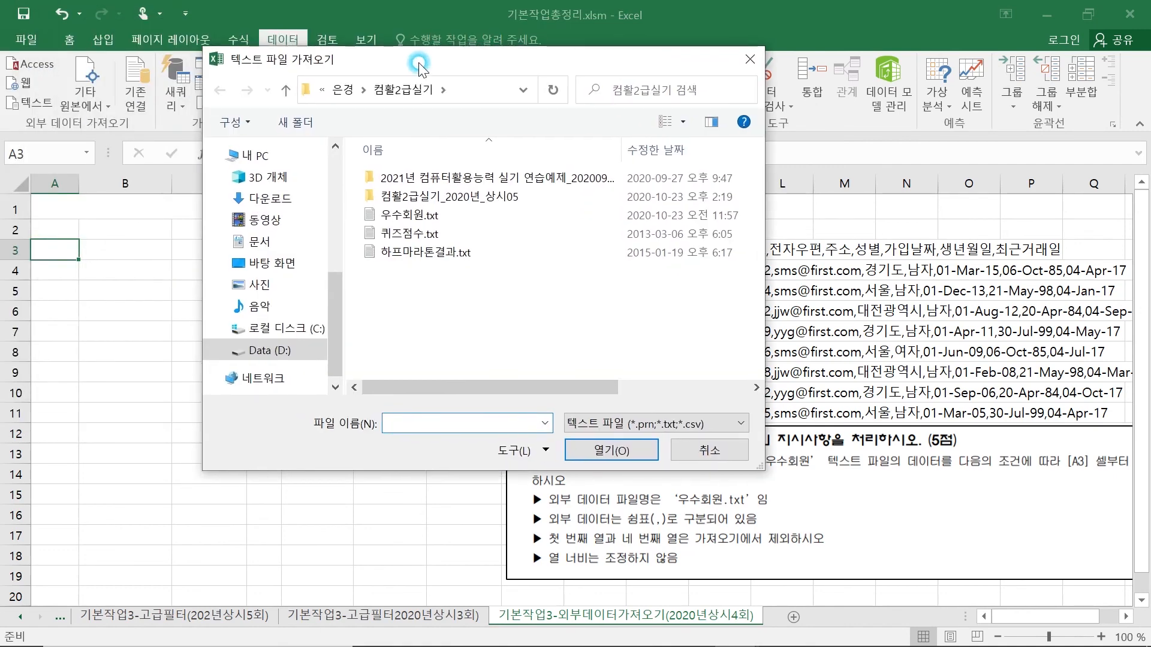
pyautogui.moveTo(418, 62); pyautogui.dragTo(419, 62)
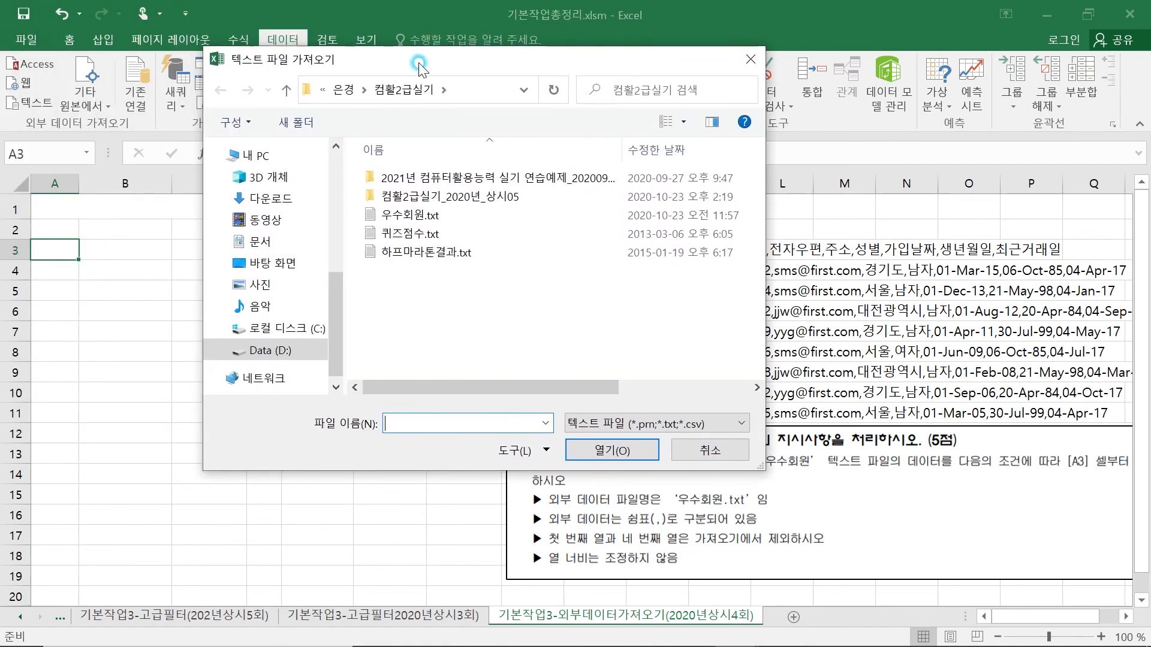
pyautogui.click(425, 217)
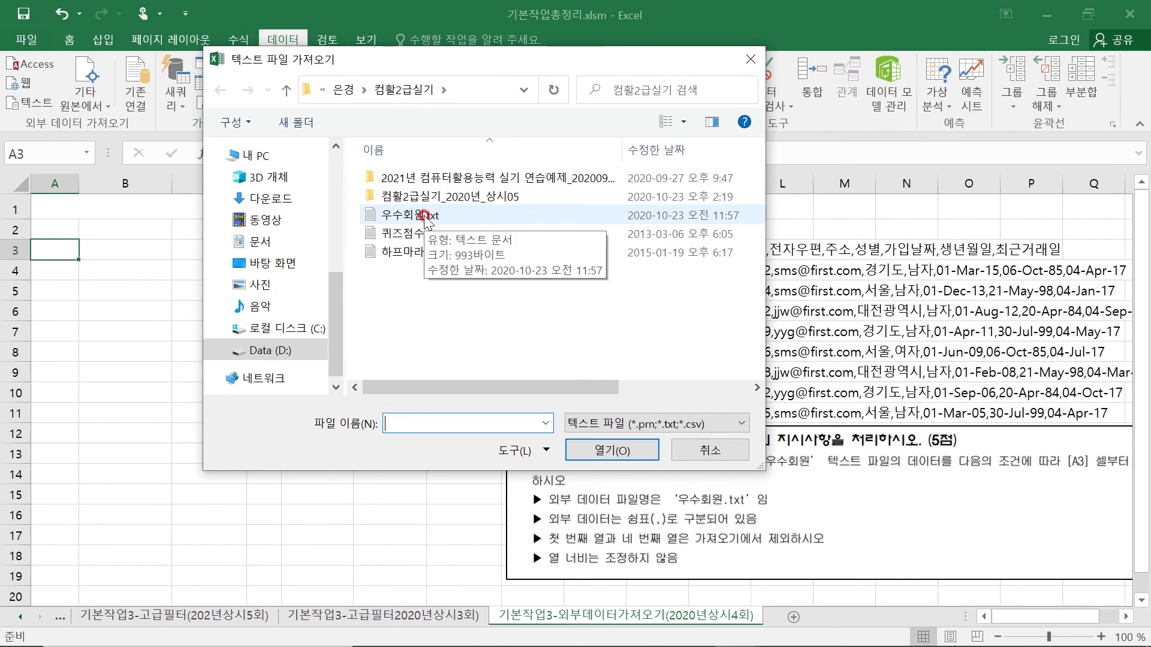
pyautogui.doubleClick(437, 215)
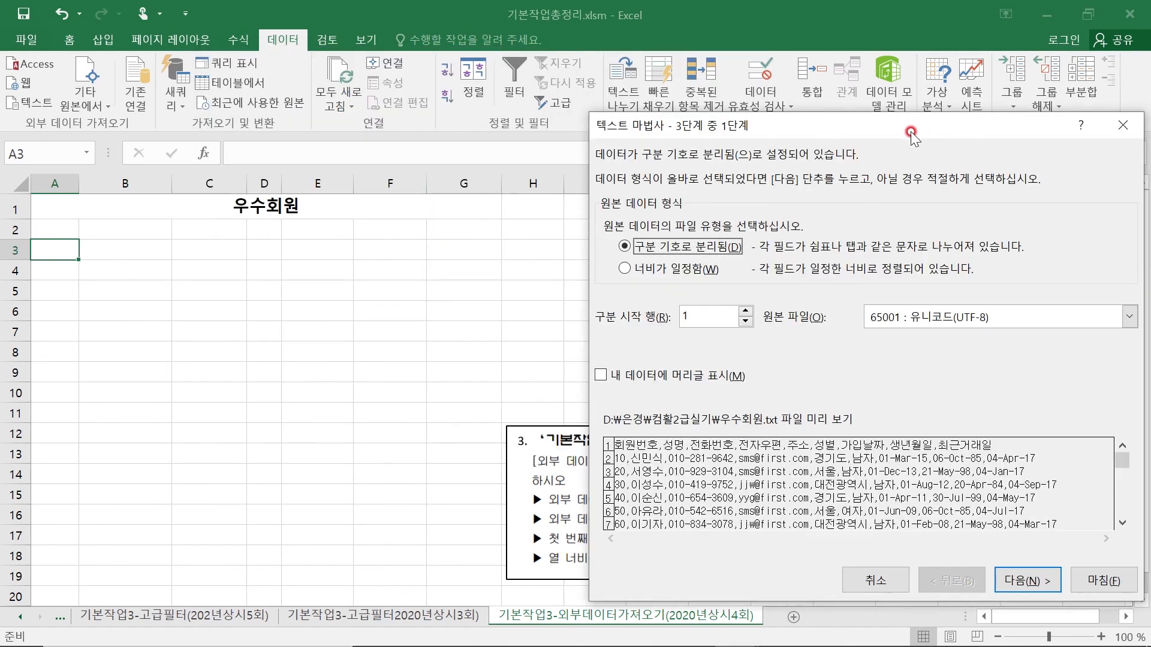
# - Treat the source text as delimited and set comma as its only delimiter, with tab turned off
pyautogui.moveTo(911, 132)
pyautogui.mouseDown()
pyautogui.moveTo(707, 120)
pyautogui.moveTo(549, 83)
pyautogui.mouseUp()
pyautogui.click(377, 198)
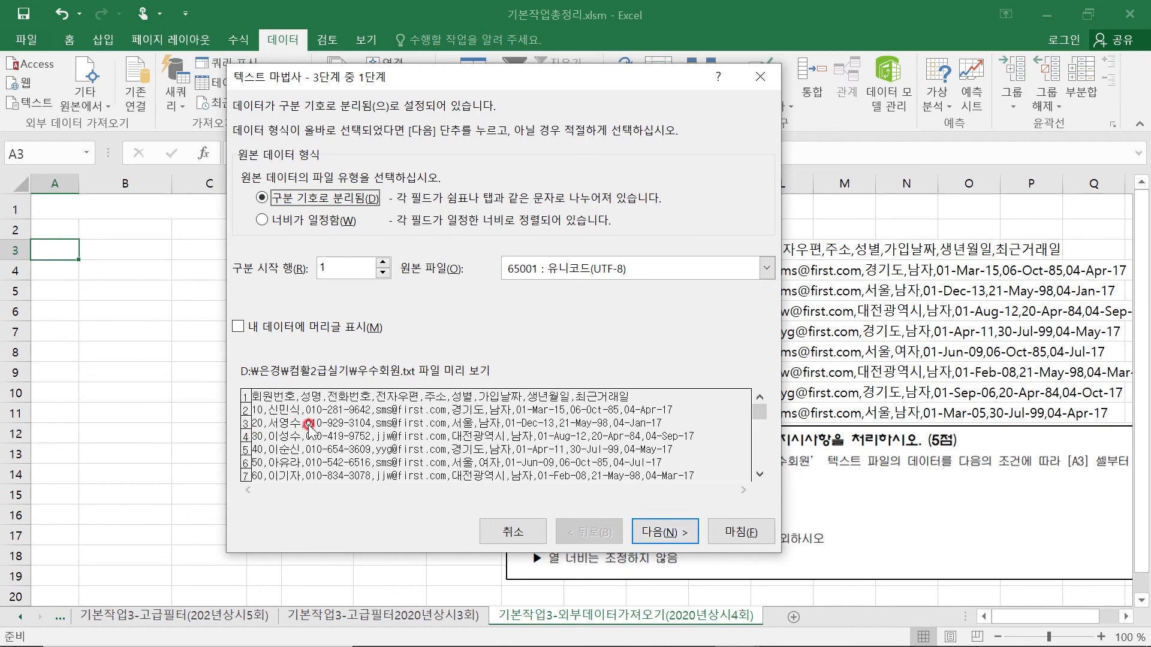
pyautogui.click(665, 533)
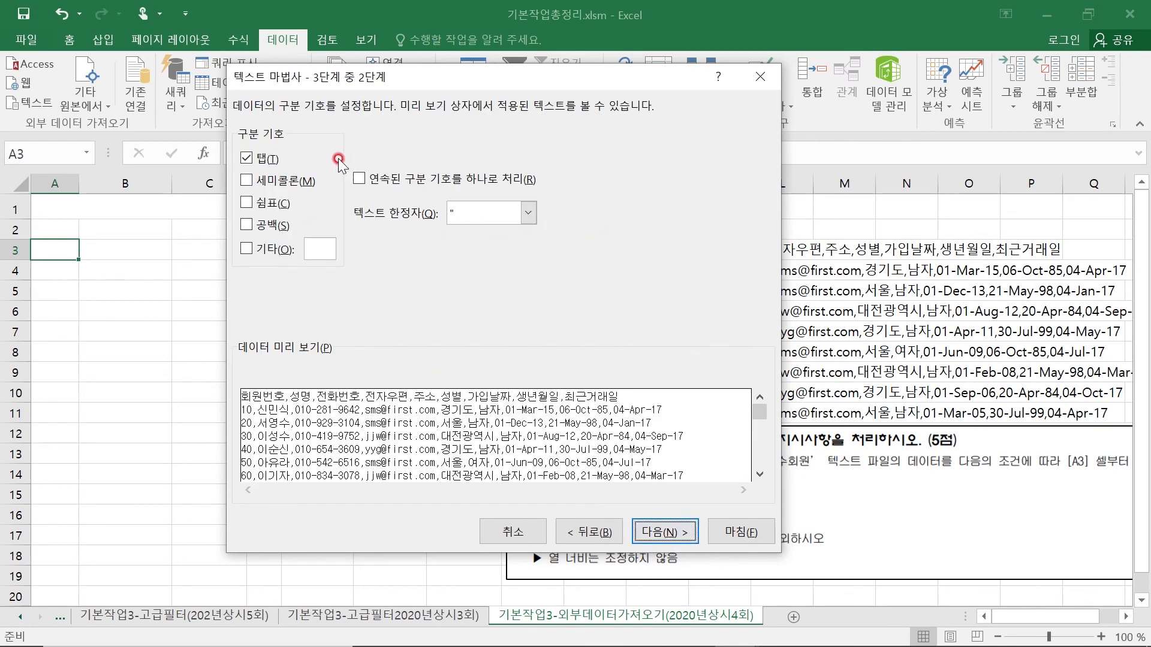
pyautogui.click(246, 159)
pyautogui.click(246, 204)
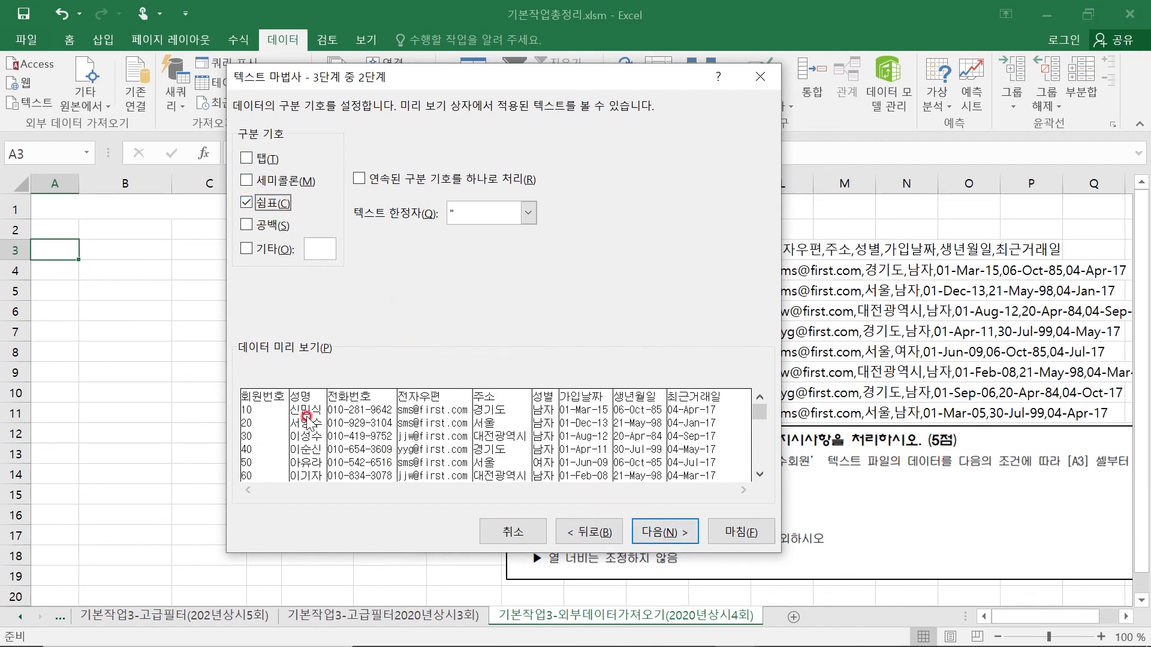
pyautogui.click(667, 532)
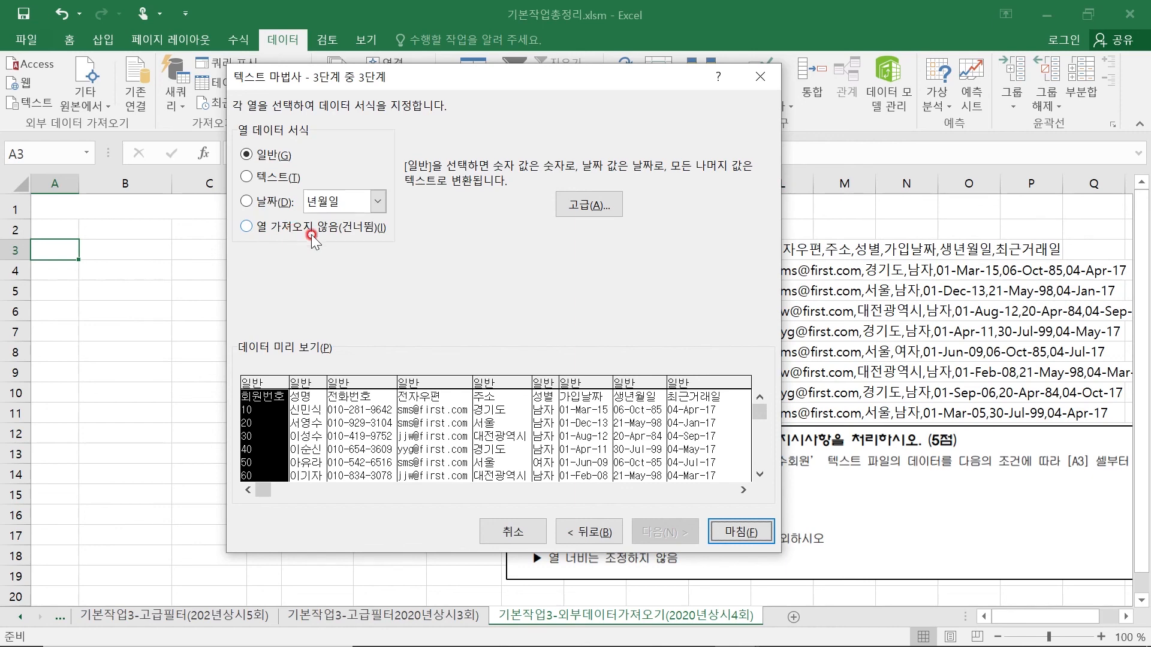
# - Exclude the 회원번호 and 전자우편 columns from the import and finish the text wizard
pyautogui.moveTo(575, 78); pyautogui.dragTo(638, 84)
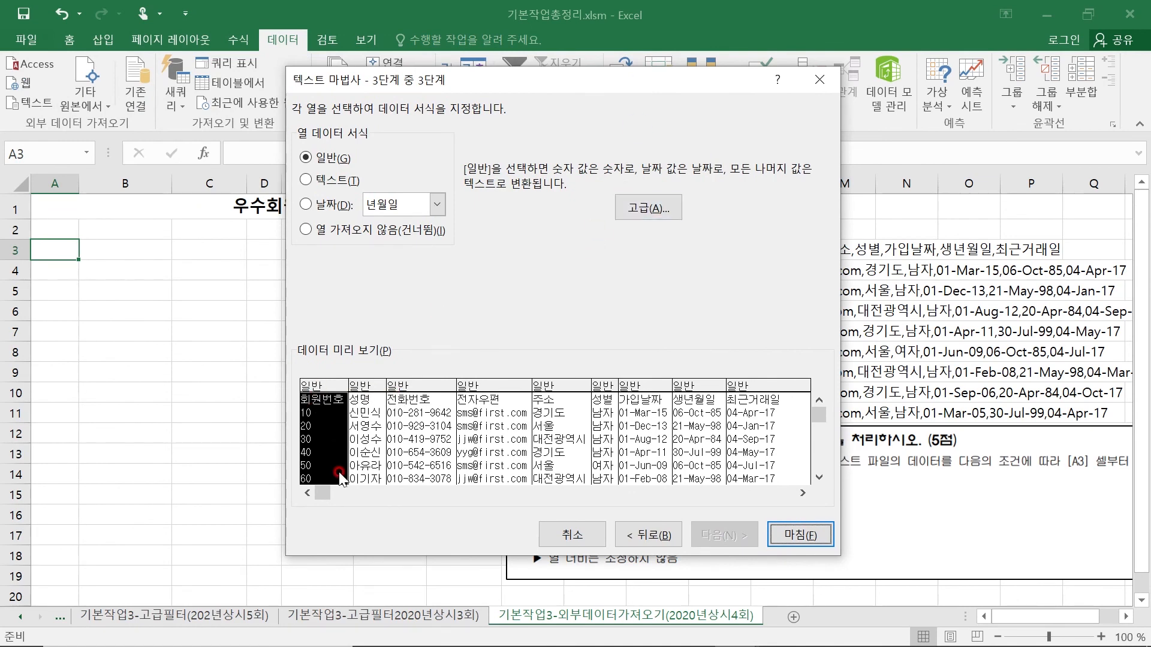
pyautogui.click(306, 230)
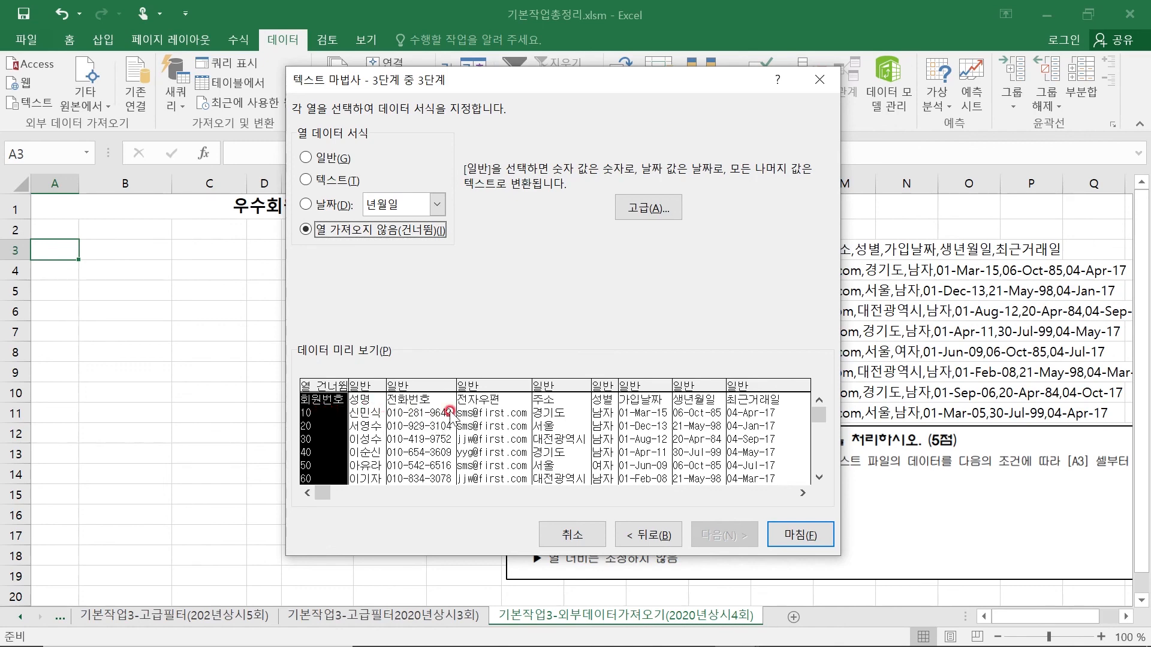
pyautogui.click(483, 386)
pyautogui.click(306, 228)
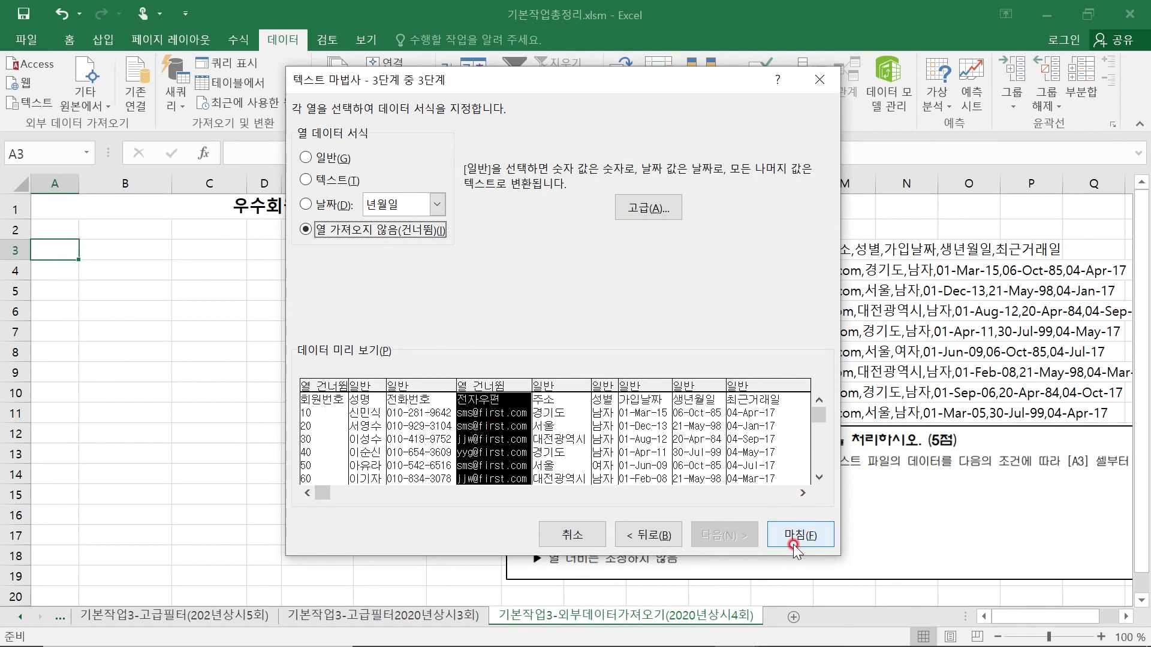
pyautogui.click(809, 547)
# - Turn off column width adjustment in the external data range properties and import the data into the existing worksheet at =$A$3
pyautogui.moveTo(556, 184); pyautogui.dragTo(338, 115)
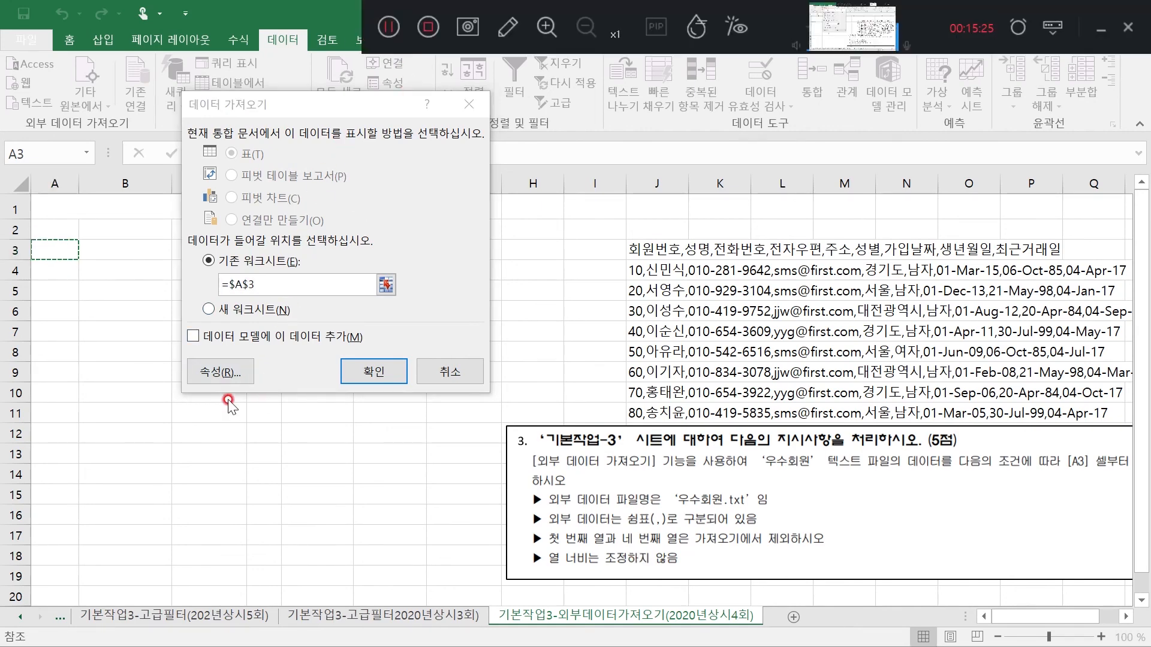
pyautogui.click(220, 372)
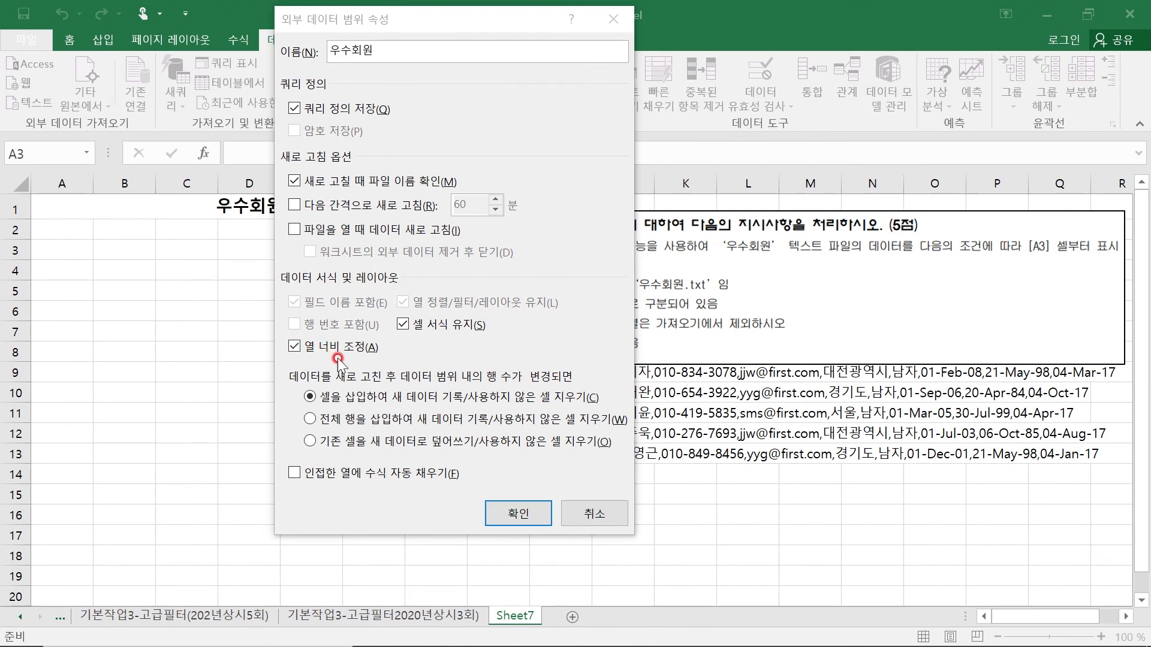
pyautogui.moveTo(471, 29); pyautogui.dragTo(418, 40)
pyautogui.click(240, 356)
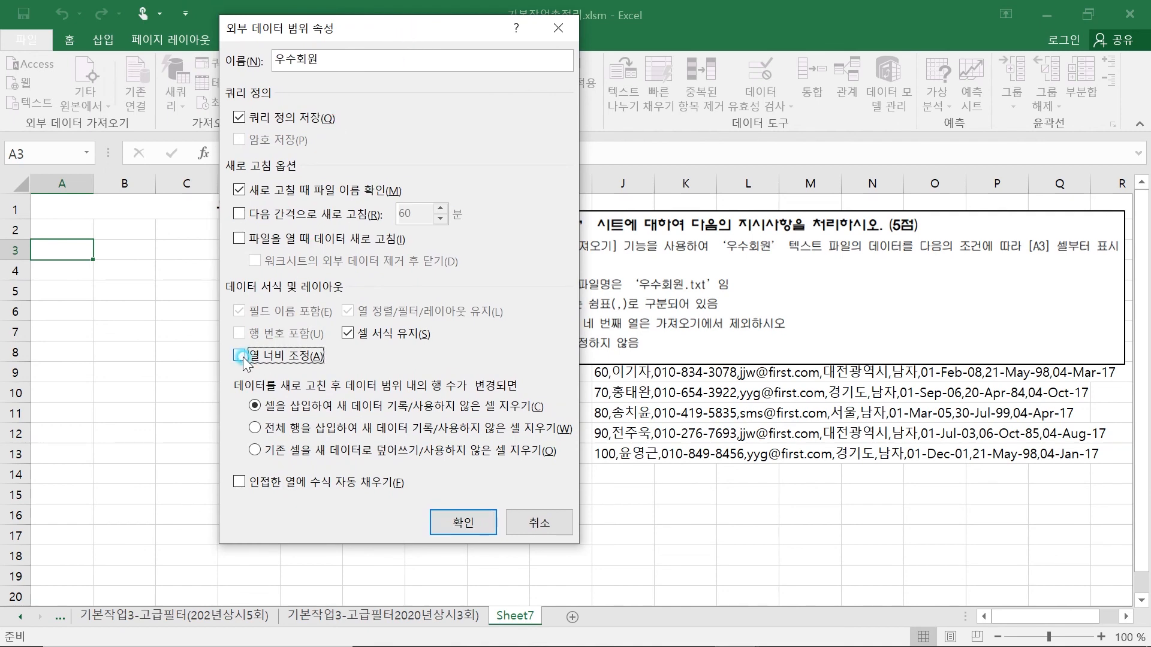
pyautogui.click(465, 522)
pyautogui.click(307, 320)
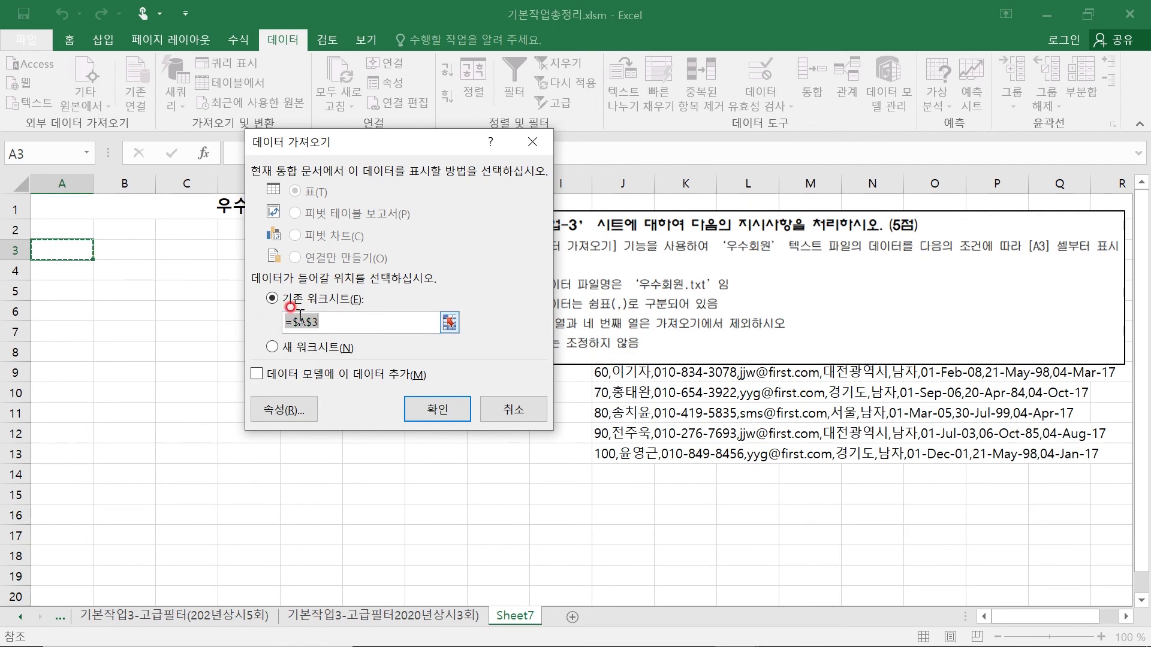
pyautogui.click(438, 409)
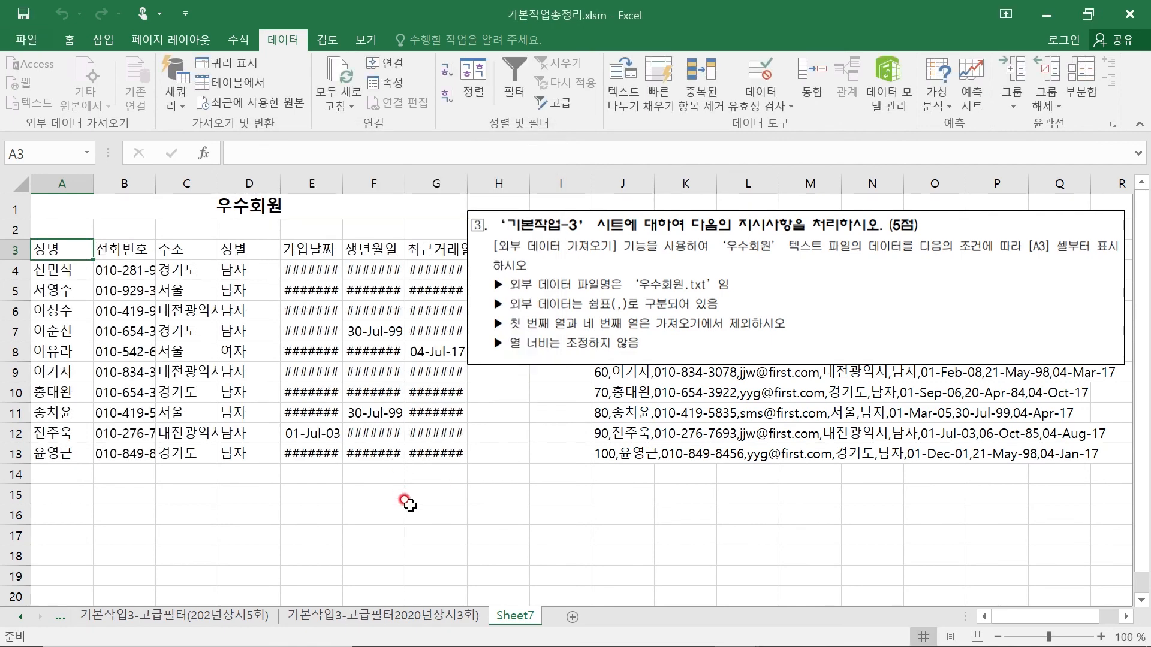